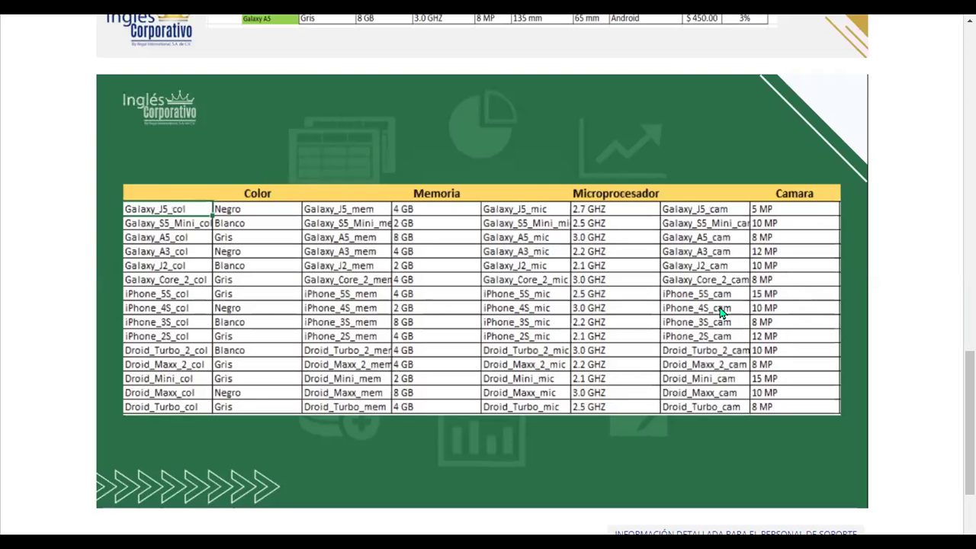
- Advance to the next lesson unit and play the video on comparing data with the Indirecto and Concatenar functions
scroll(720, 312, "down", 2)
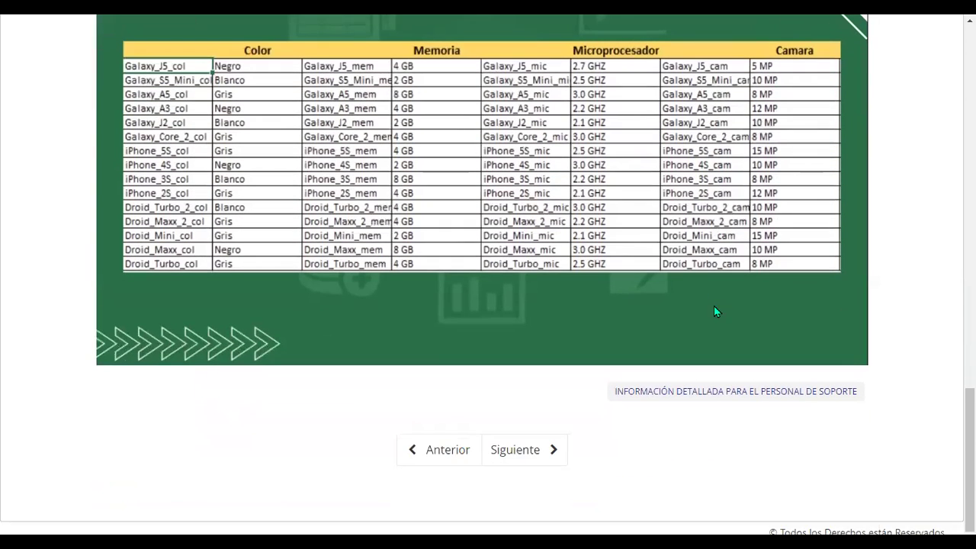
scroll(701, 297, "down", 1)
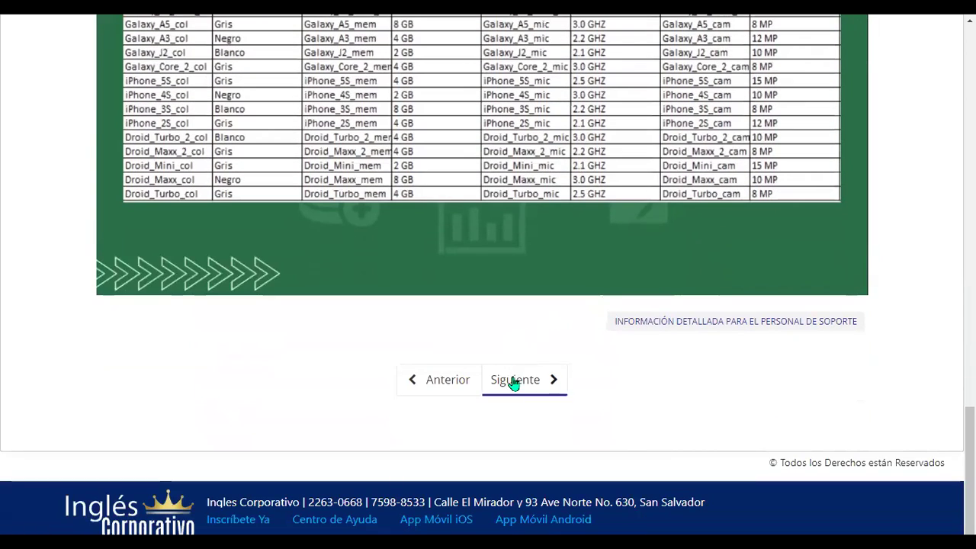
left_click(514, 379)
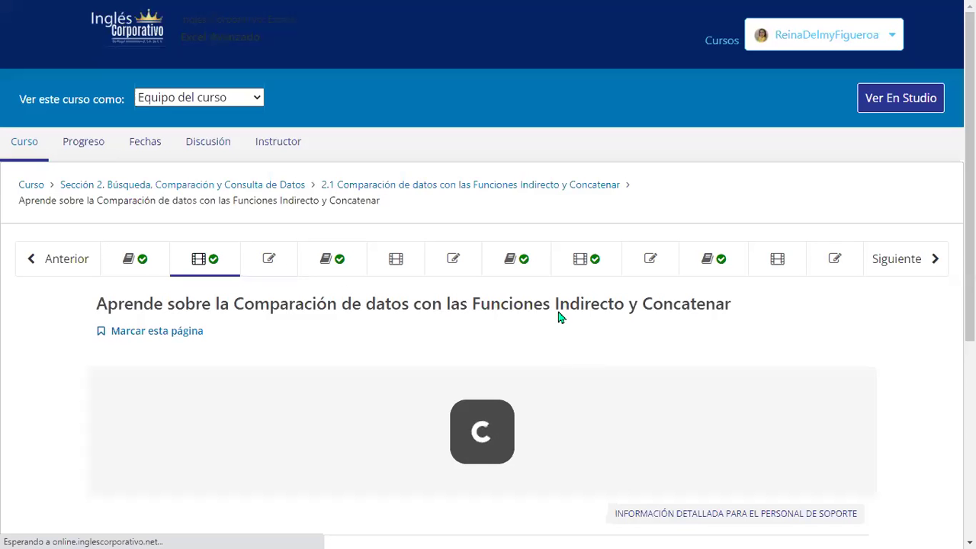
scroll(617, 310, "down", 2)
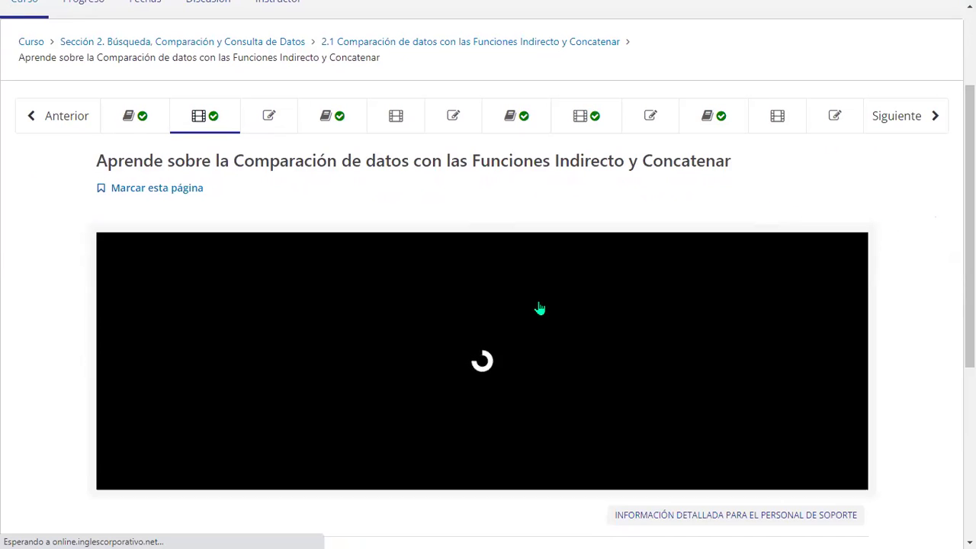
scroll(613, 258, "down", 2)
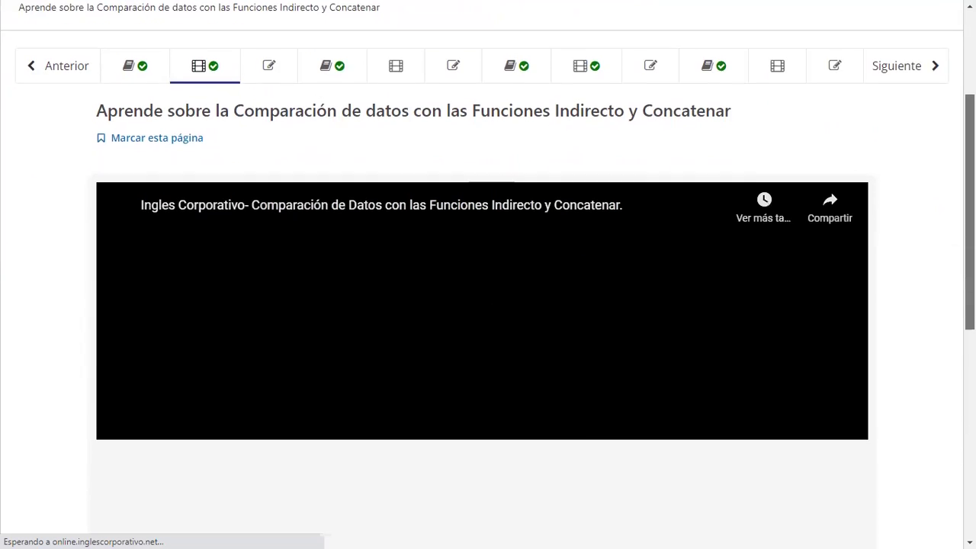
scroll(476, 276, "down", 1)
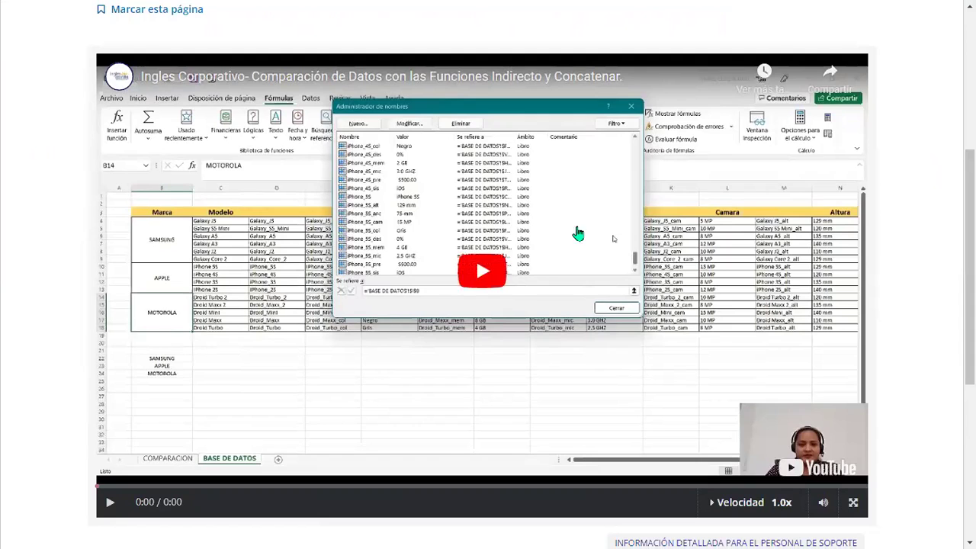
left_click(473, 276)
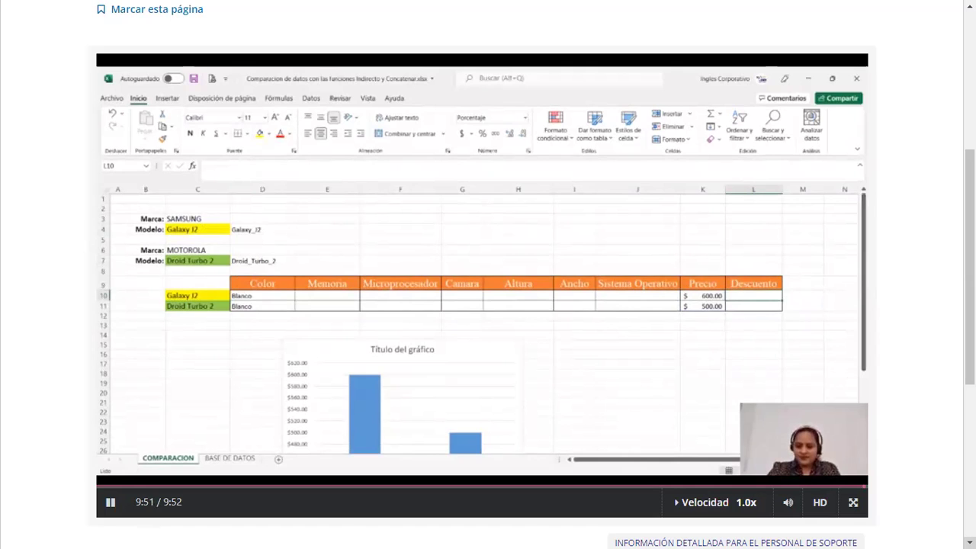
- Try to download the Comparación de Datos template into the L060622 folder under Mayo 2022, Excel avanzado, Semana 2
scroll(607, 407, "down", 1)
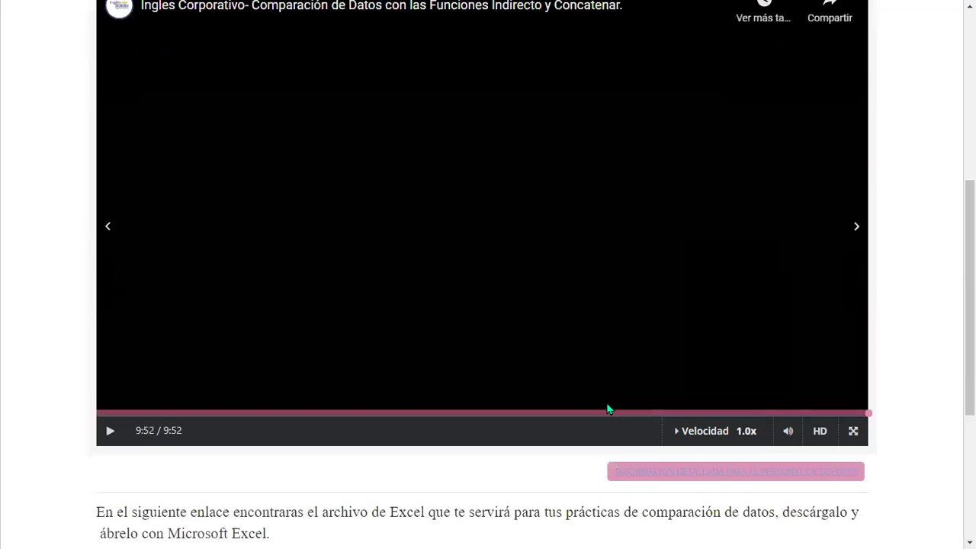
scroll(610, 369, "down", 2)
scroll(328, 313, "down", 2)
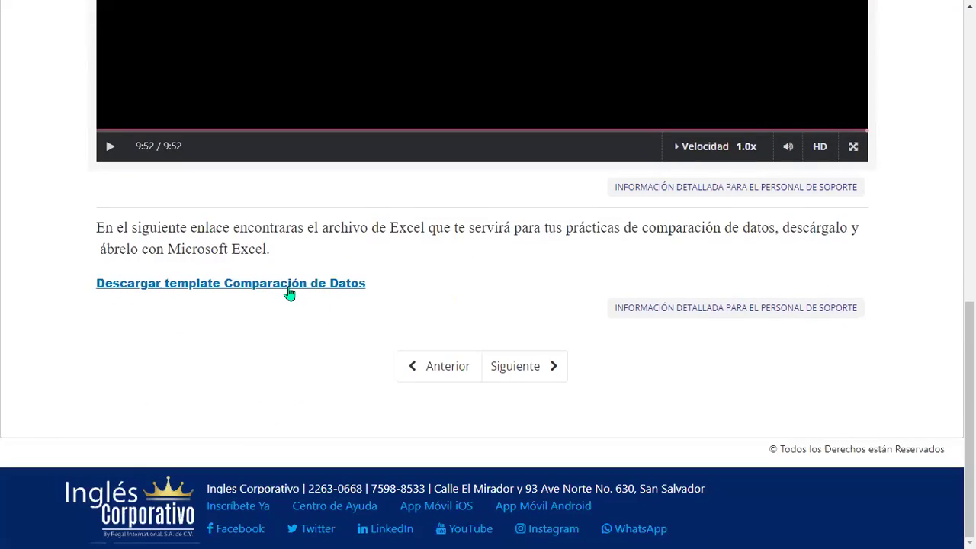
left_click(289, 285)
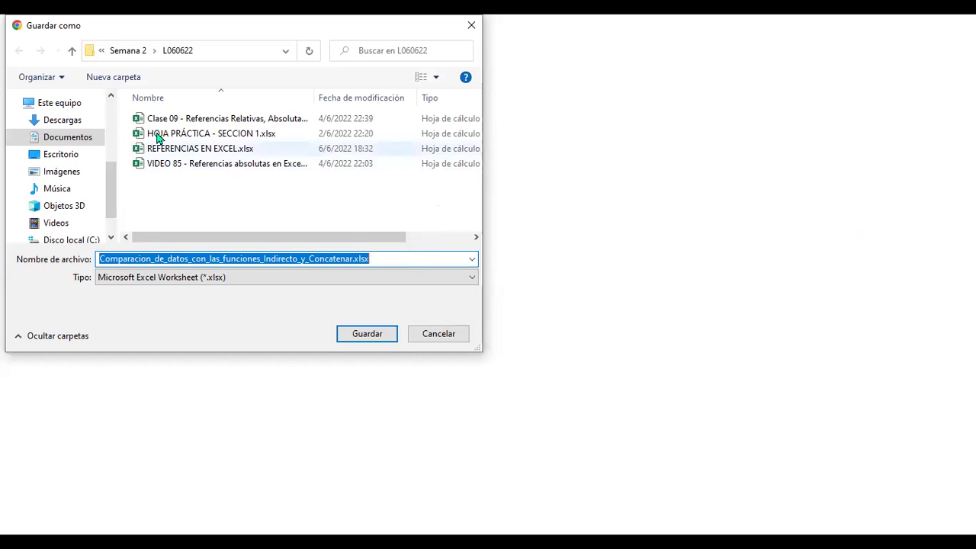
left_click(124, 50)
left_click(129, 52)
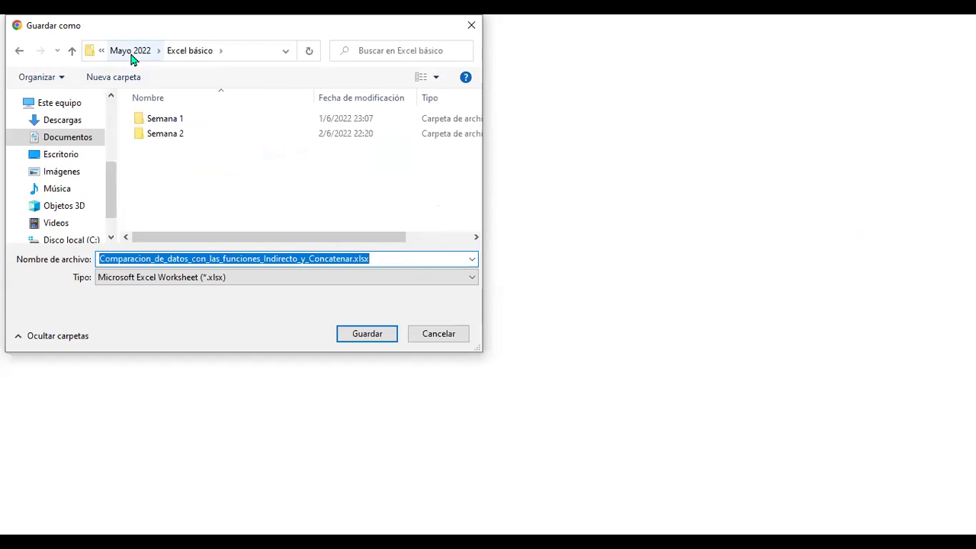
left_click(134, 52)
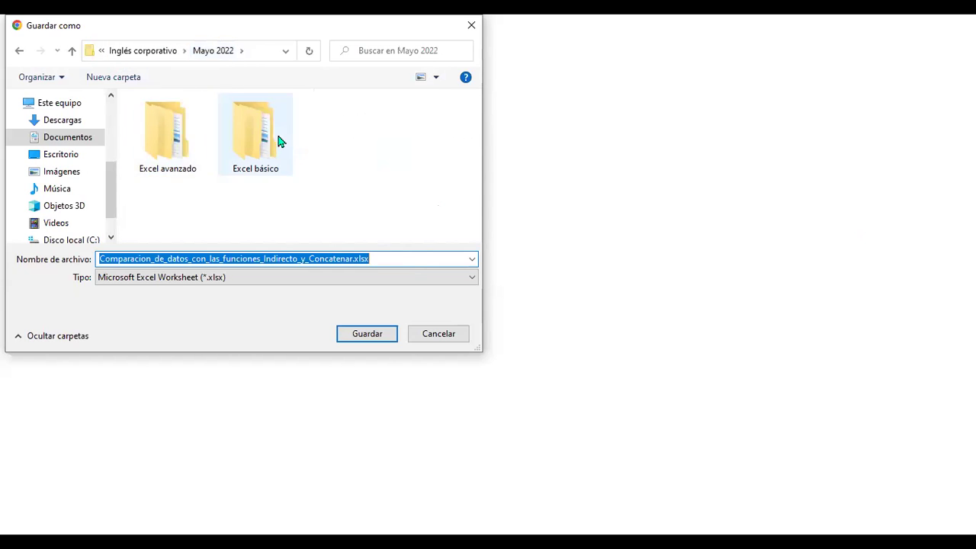
double_click(166, 131)
double_click(177, 136)
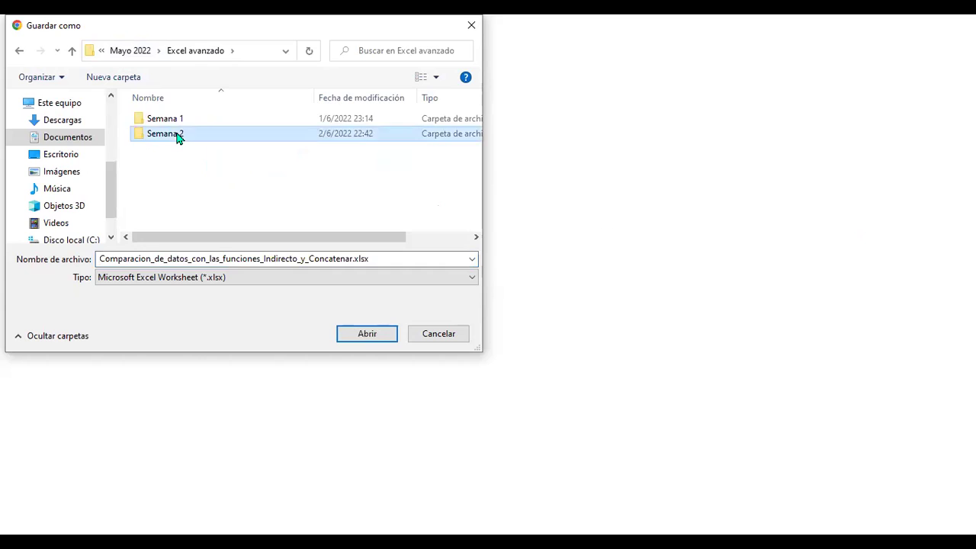
double_click(181, 118)
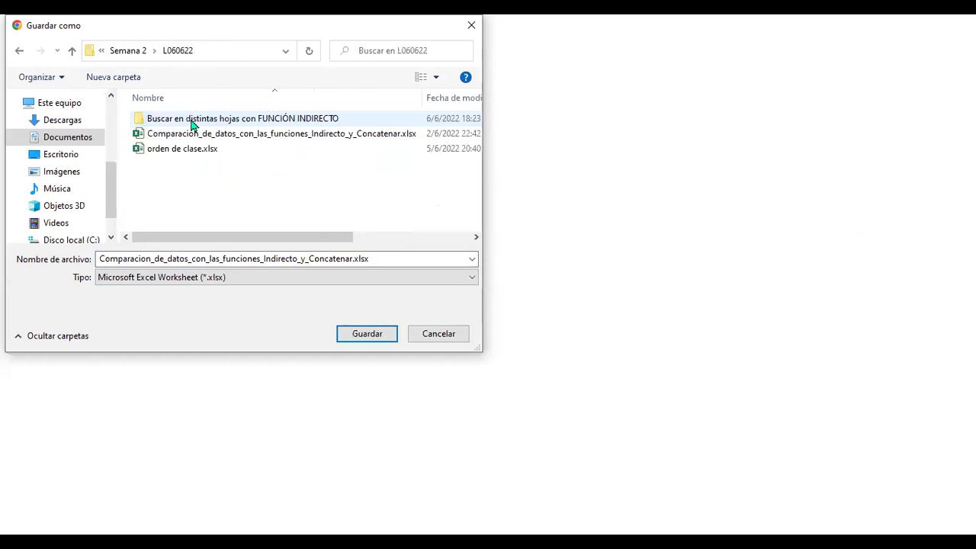
left_click(382, 339)
left_click(568, 287)
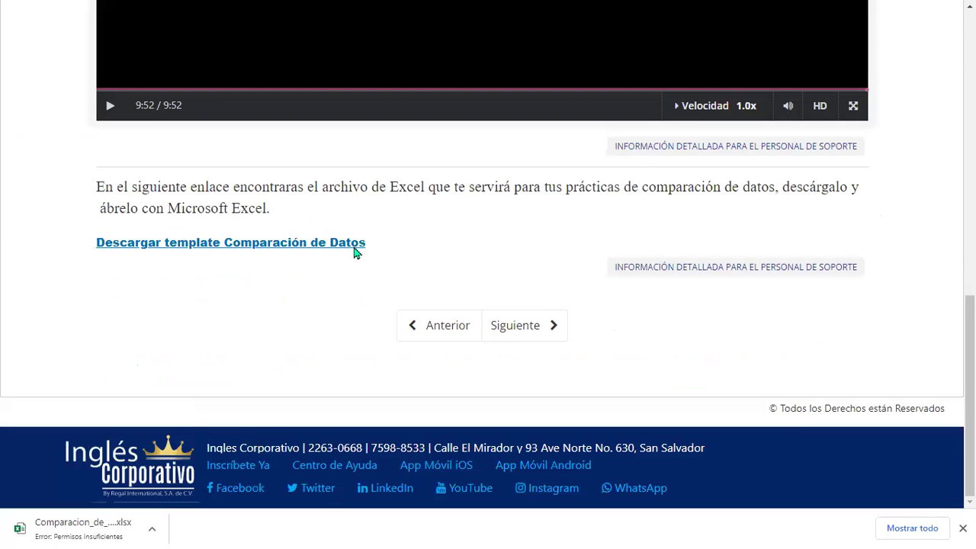
- Download the Comparación de Datos template again and open the downloaded workbook in Excel
left_click(357, 244)
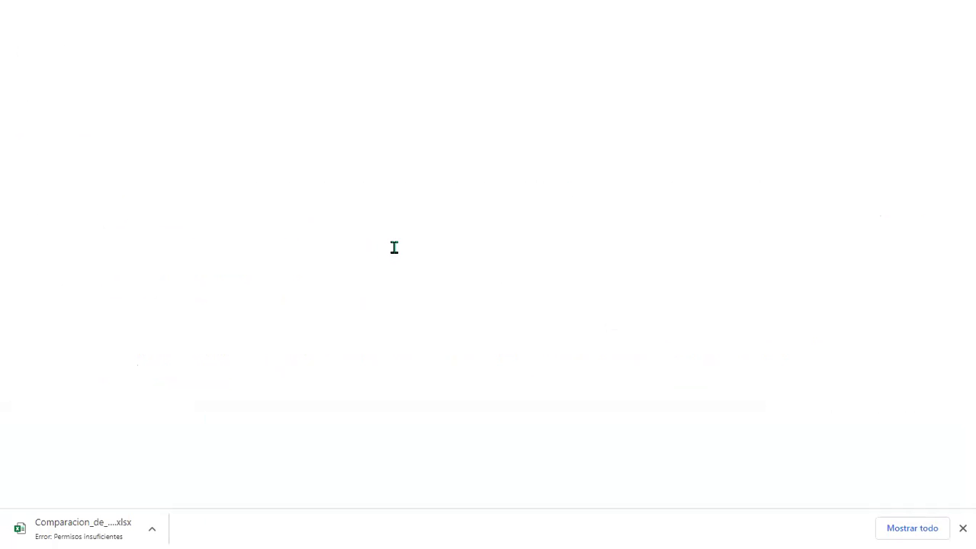
left_click(375, 338)
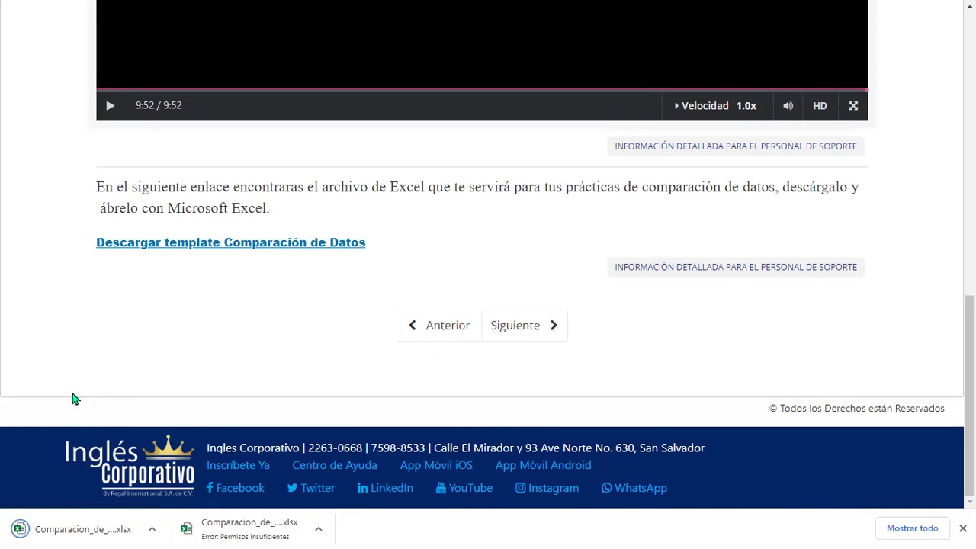
left_click(57, 529)
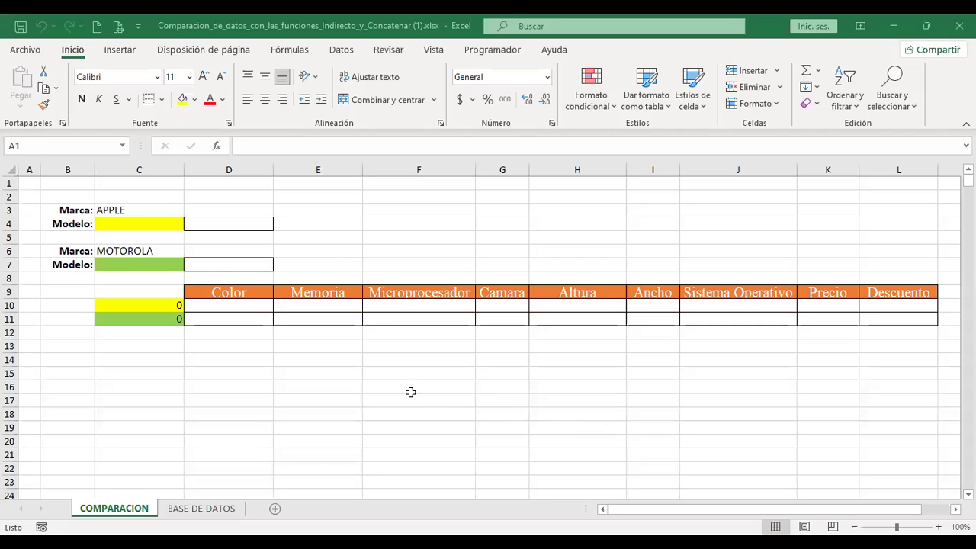
- Examine the two Marca and Modelo selection blocks on the COMPARACION sheet, including the brand options offered in C3
left_click(424, 241)
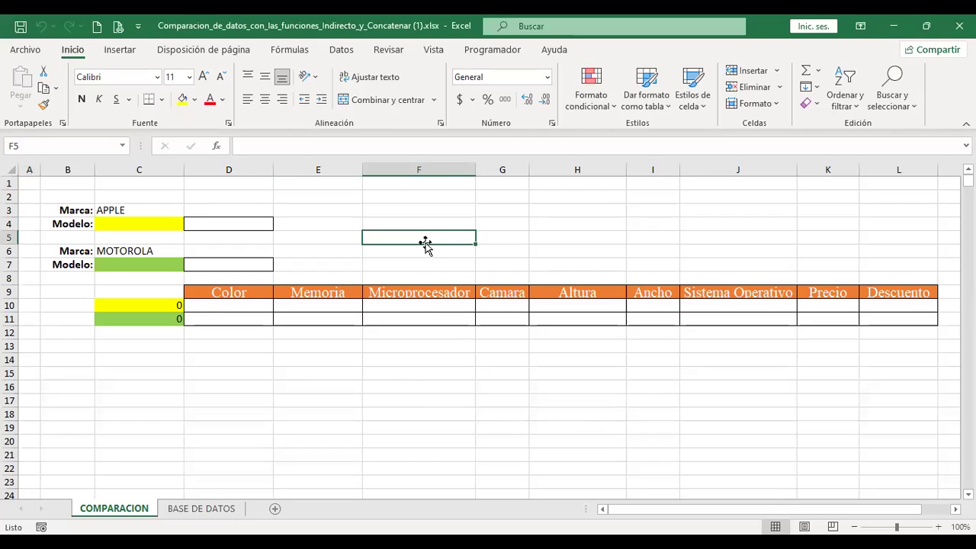
key("ctrl+Home")
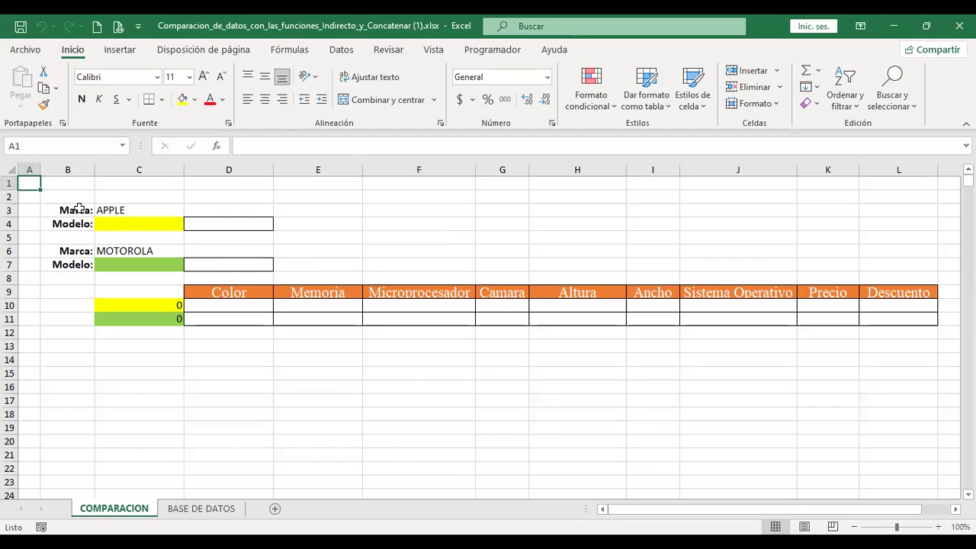
left_click(133, 210)
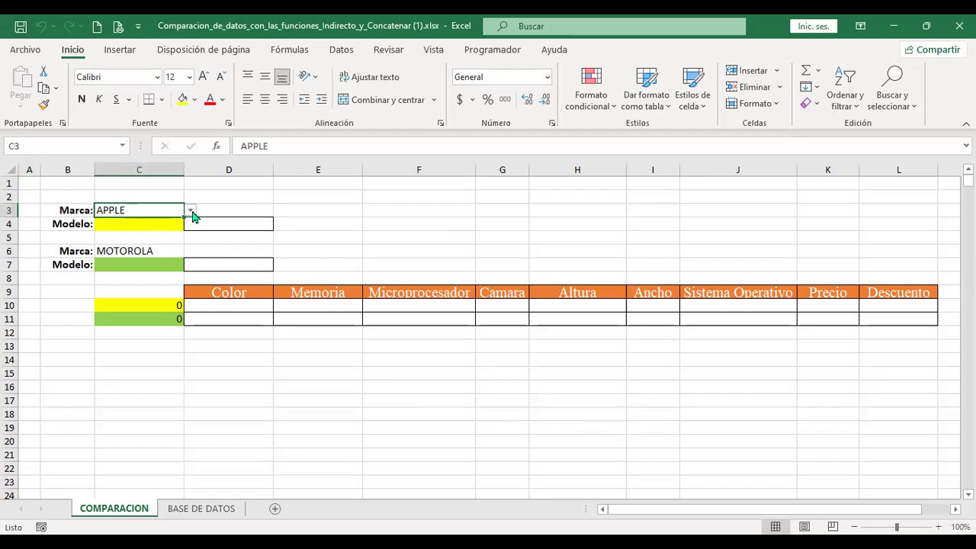
left_click(190, 212)
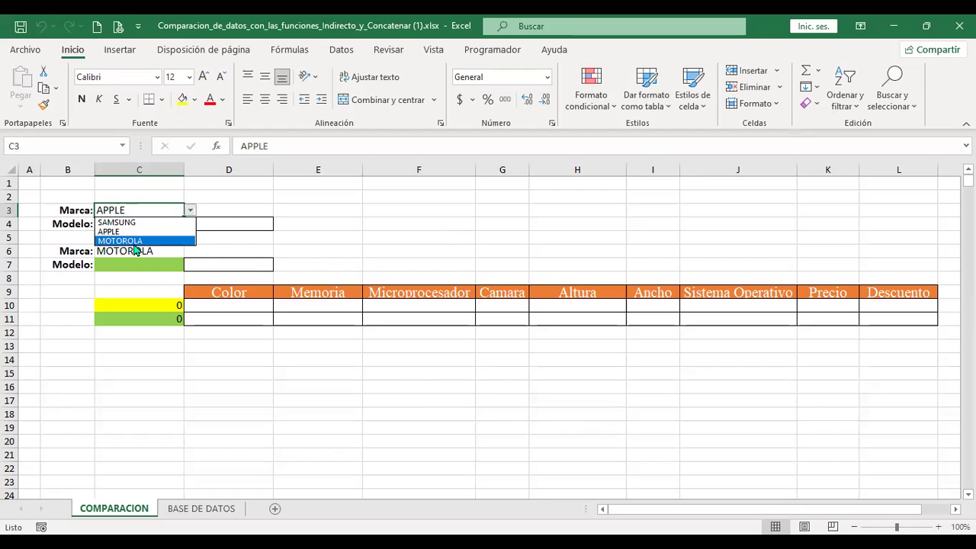
key("Escape")
left_click(159, 226)
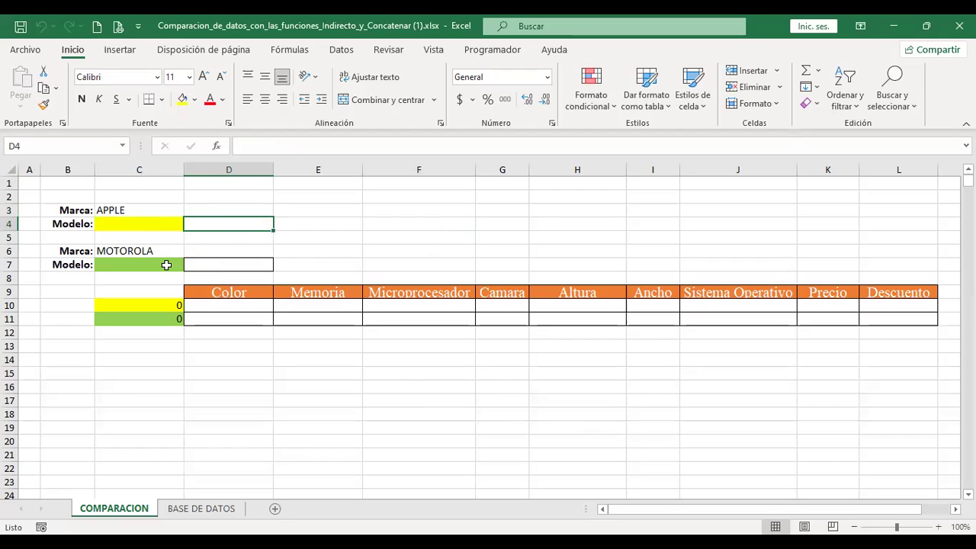
left_click(164, 250)
left_click(165, 265)
left_click(227, 265)
- Inspect the formulas in C10 and C11 against the model cells, and review the empty comparison table
left_click(159, 305)
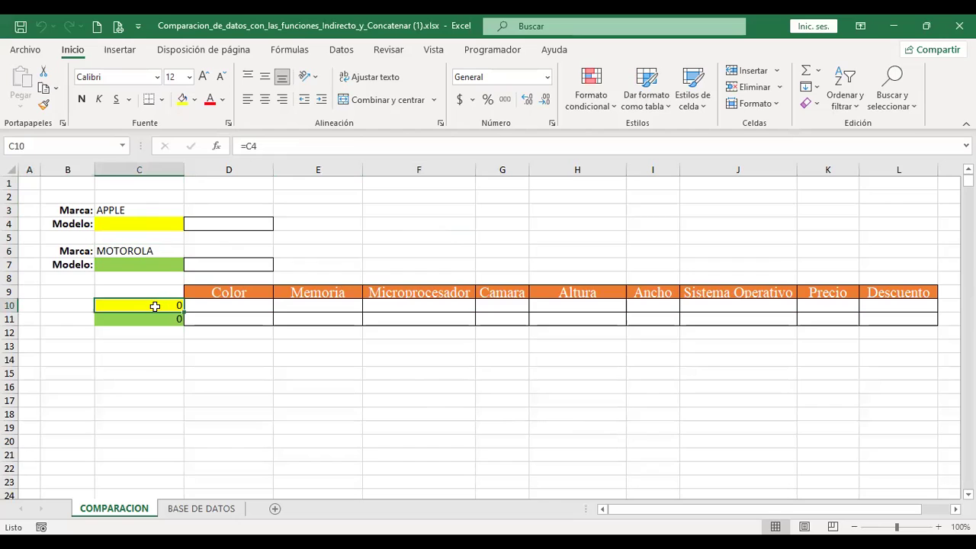
left_click(150, 225)
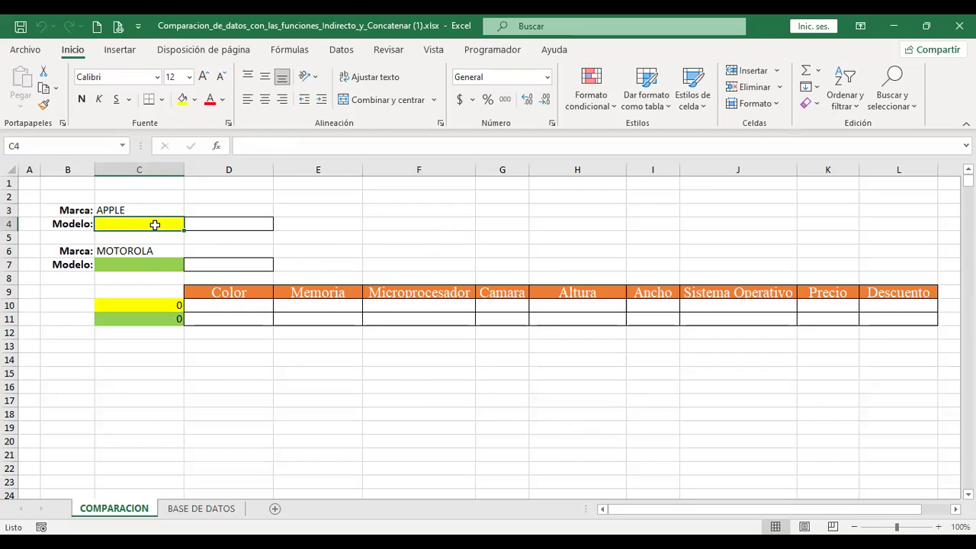
left_click(161, 303)
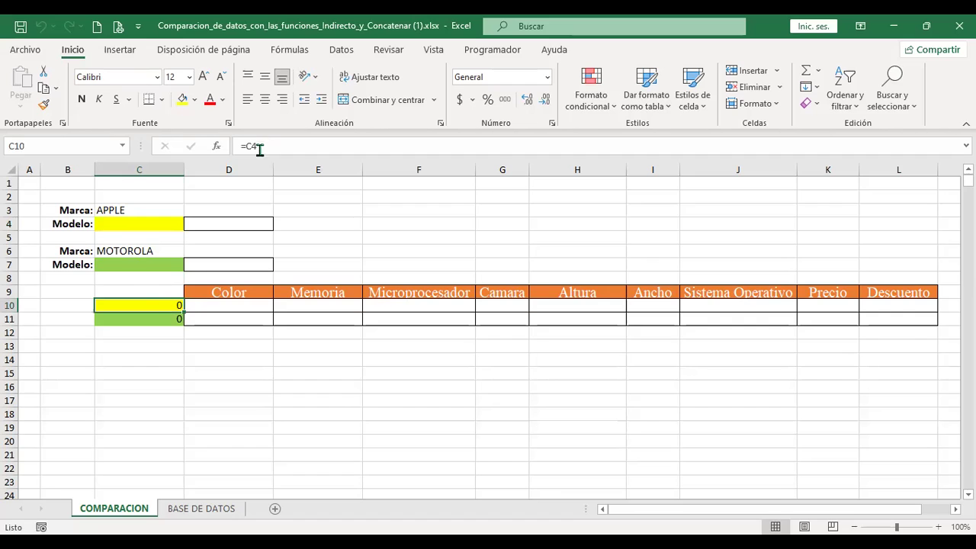
left_click(163, 317)
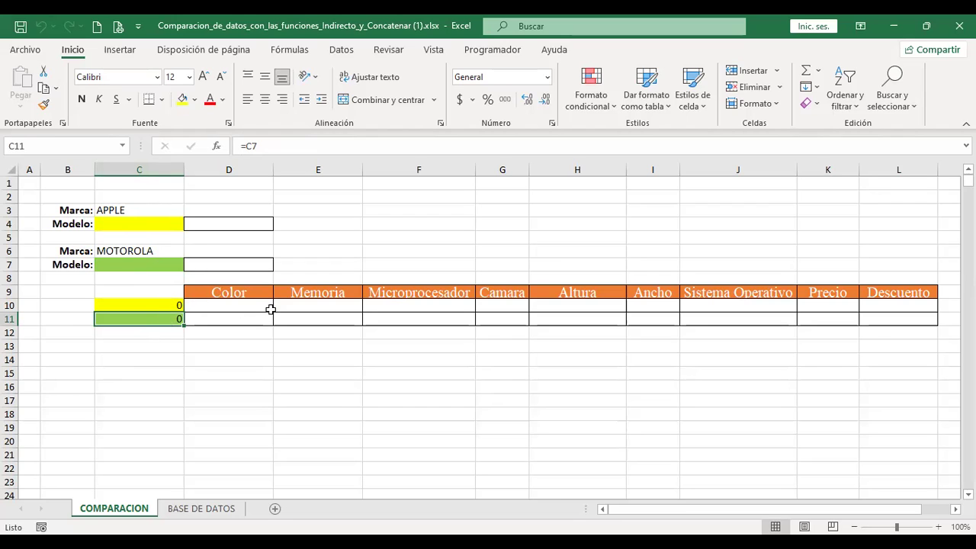
left_click(243, 302)
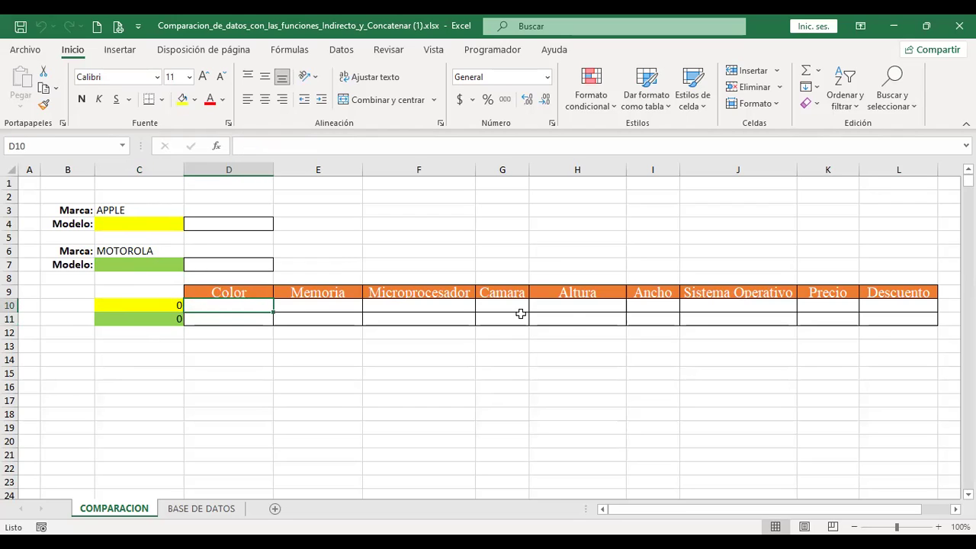
left_click(830, 330)
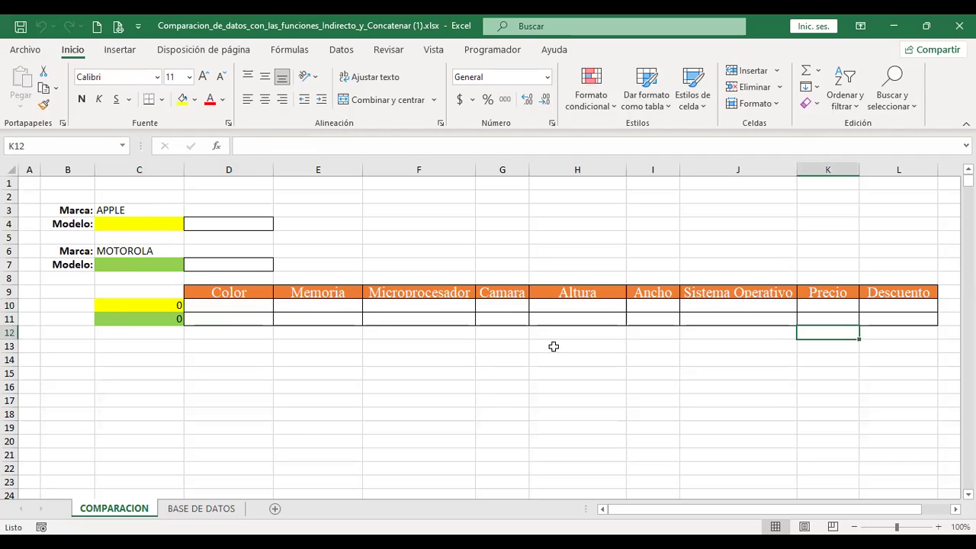
- Review the phone models and their underscore name columns on the BASE DE DATOS sheet, including the formula in D4
left_click(200, 509)
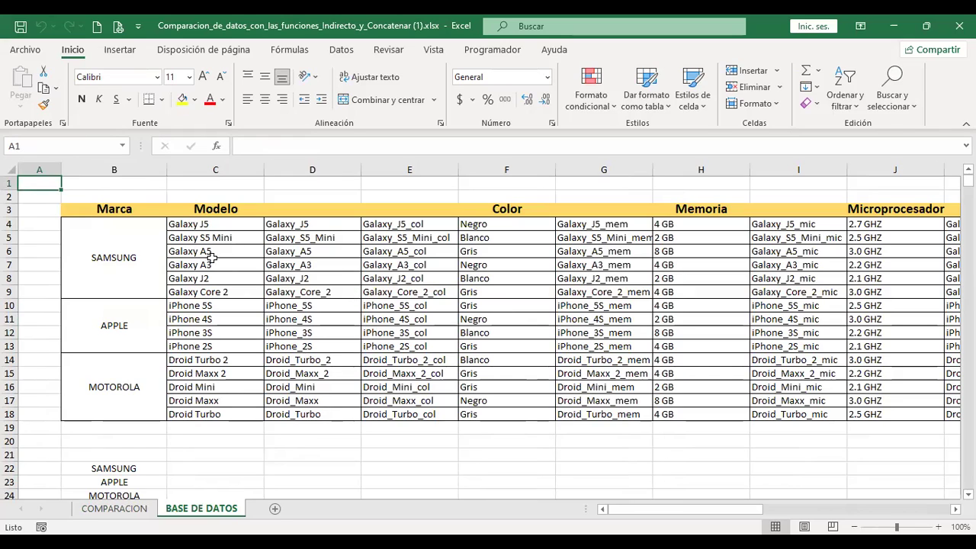
left_click_drag(320, 221, 411, 360)
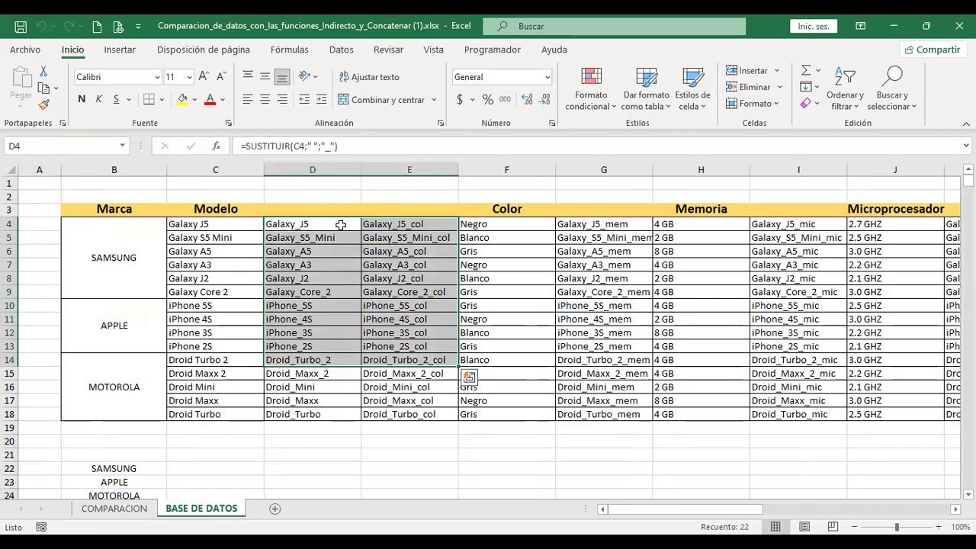
key("shift+BackSpace")
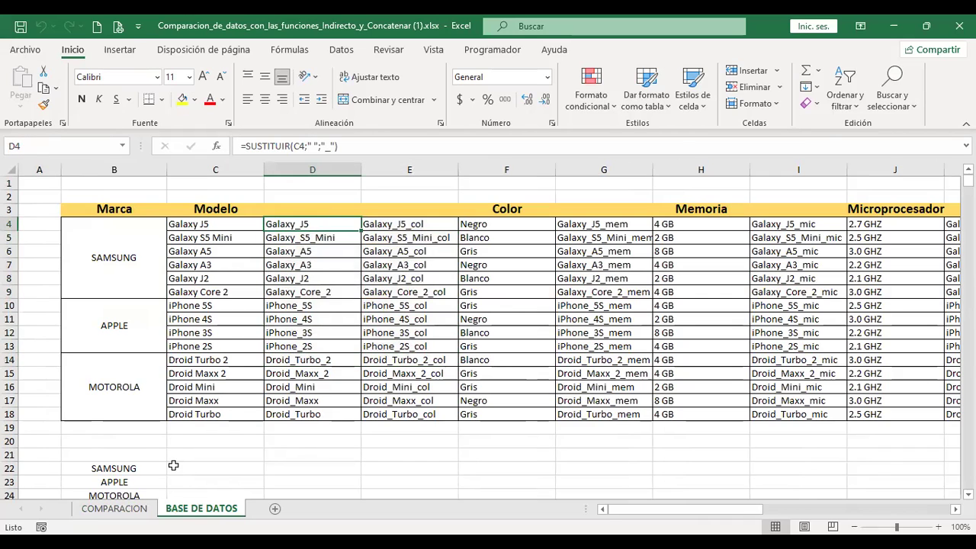
- Review the workbook's defined names and their values in the Name Manager, including the cell that Droid_Maxx_2 refers to
left_click(144, 508)
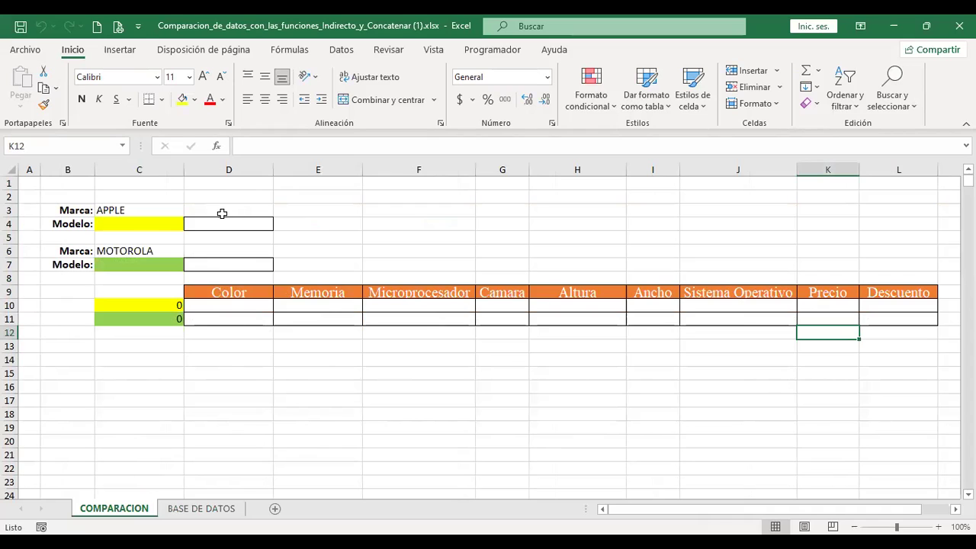
left_click(299, 52)
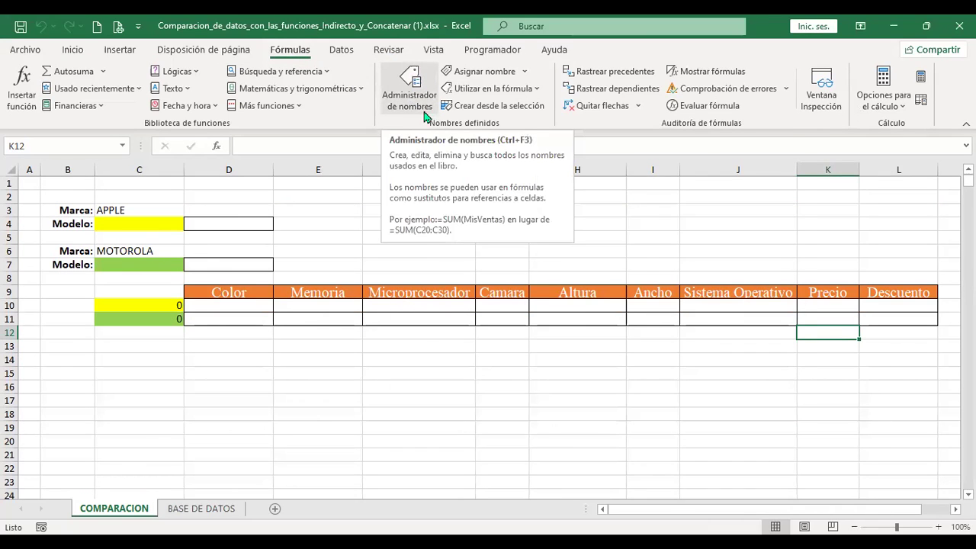
left_click(412, 107)
scroll(784, 229, "down", 15)
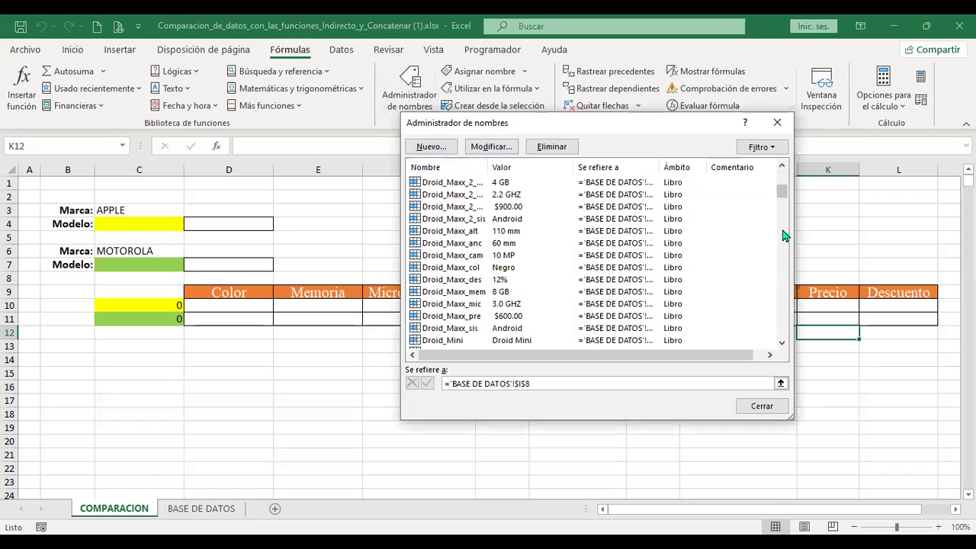
scroll(785, 294, "down", 12)
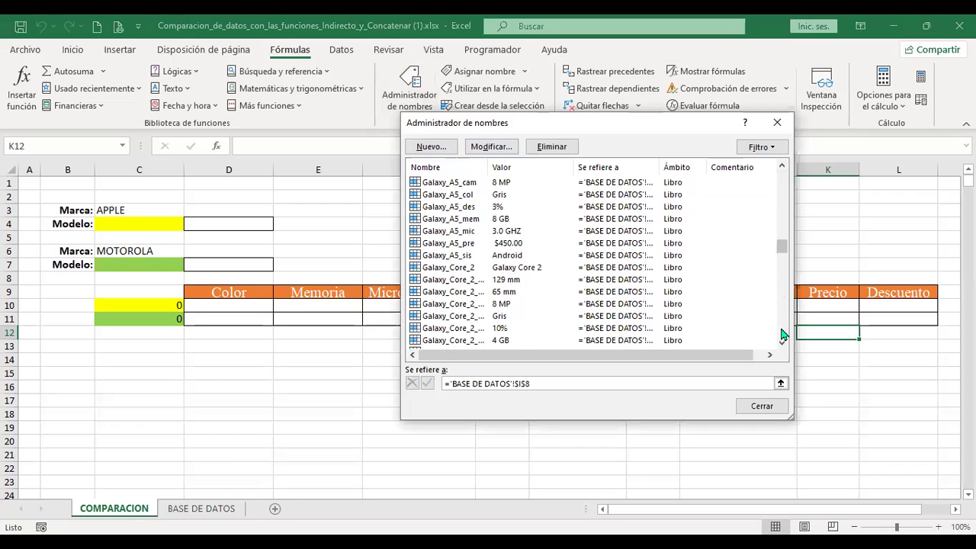
scroll(780, 339, "down", 15)
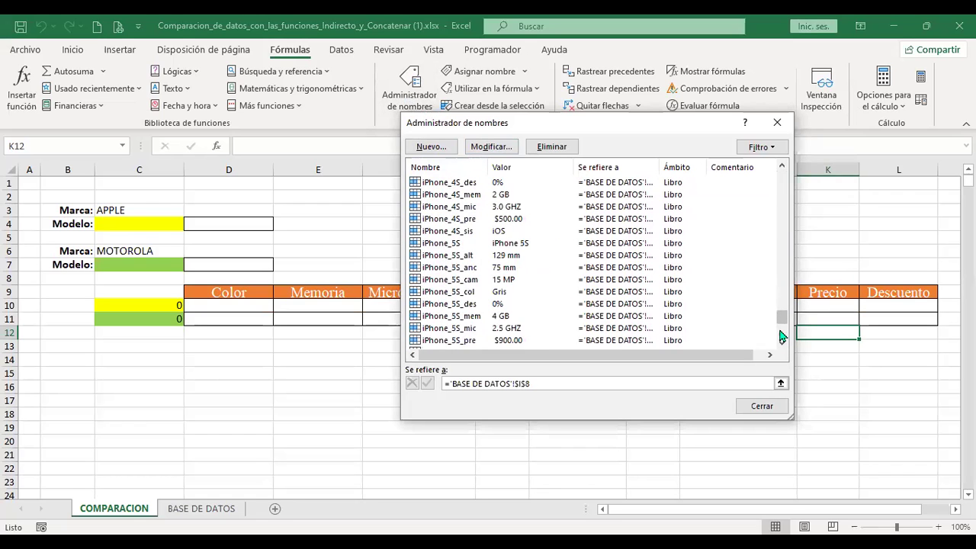
mouse_move(781, 304)
left_mouse_down()
mouse_move(783, 335)
mouse_move(786, 300)
left_mouse_up()
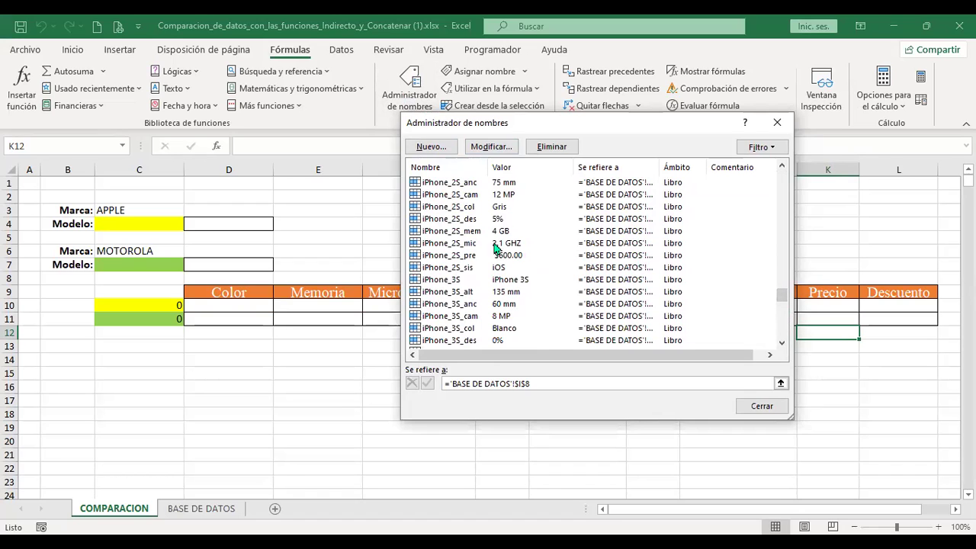
left_click_drag(784, 301, 779, 177)
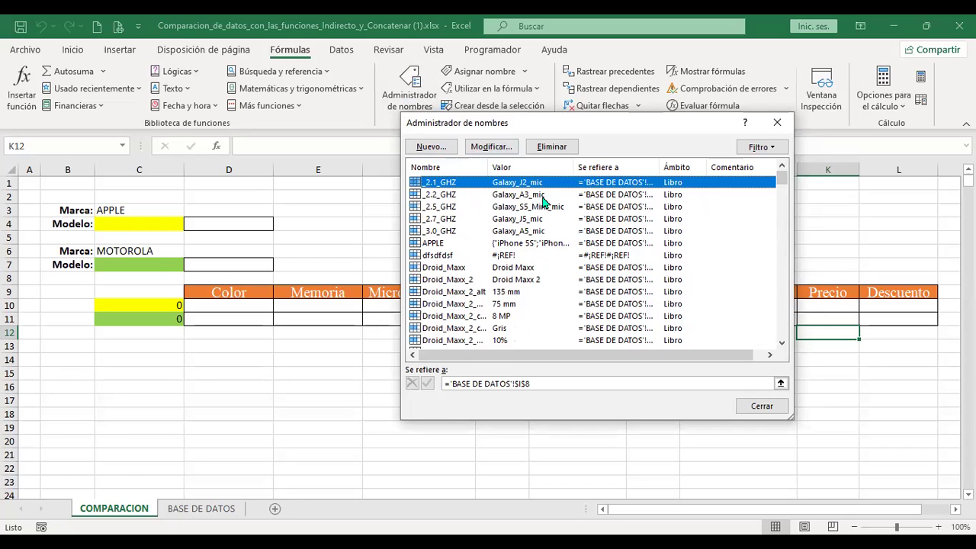
left_click(473, 280)
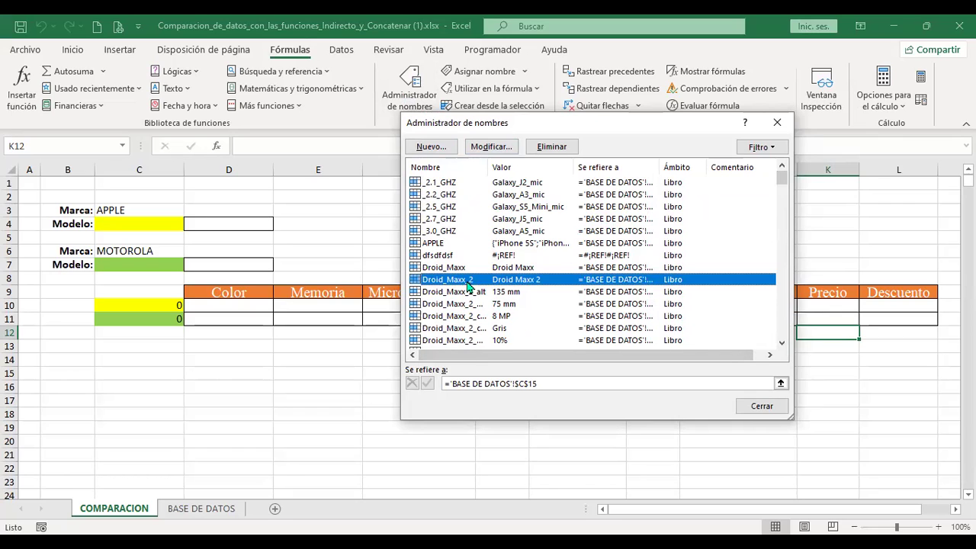
left_click(762, 405)
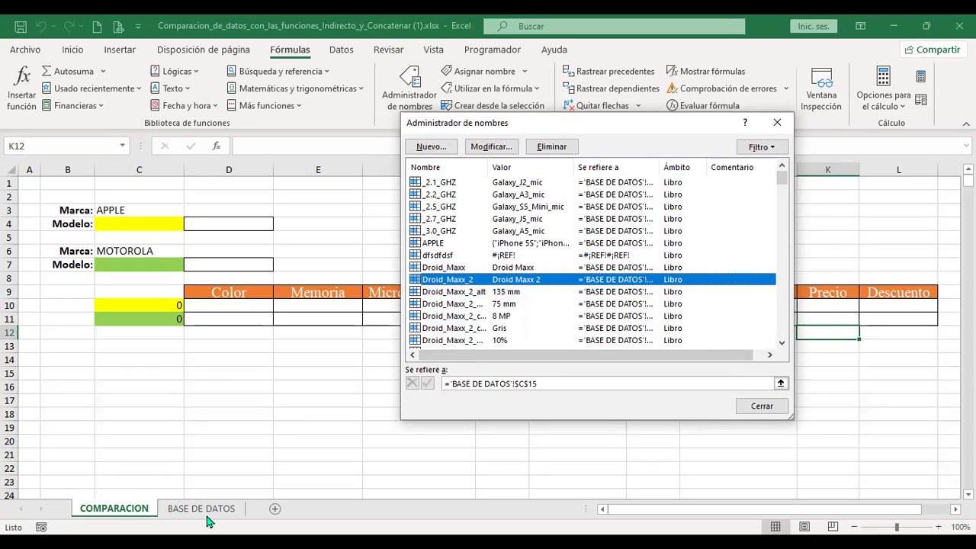
- Compare the defined names with the models on the BASE DE DATOS sheet, checking the iPhone 5S cells D10 and C10
left_click(204, 509)
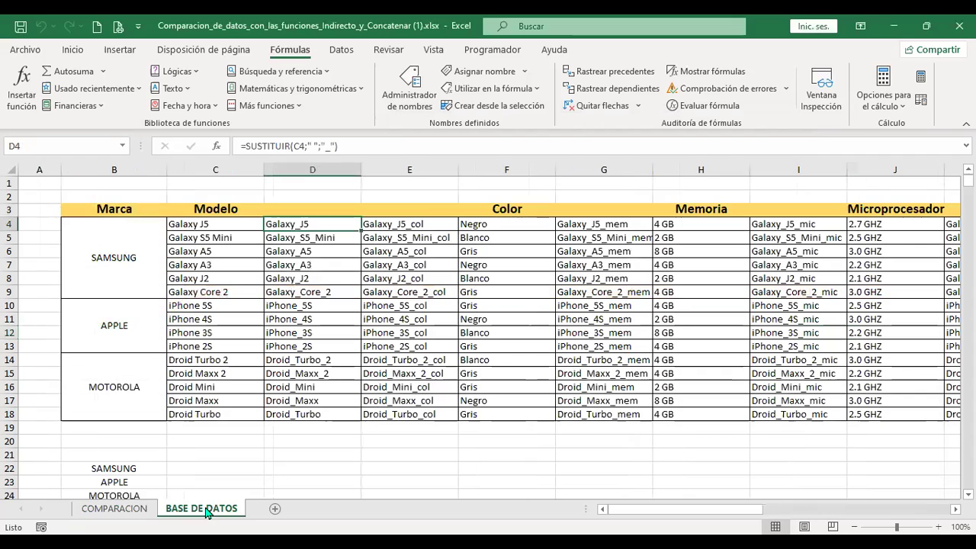
left_click(424, 111)
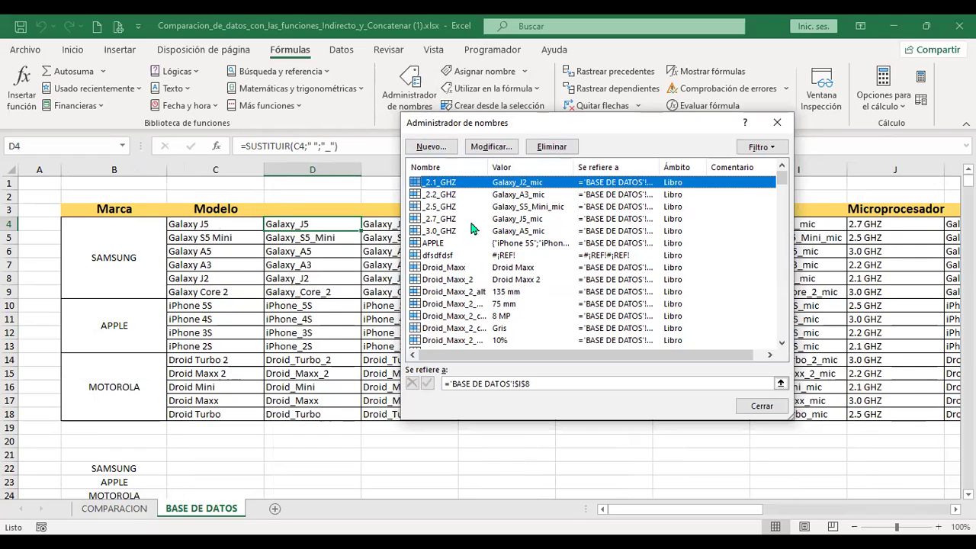
left_click_drag(473, 123, 342, 159)
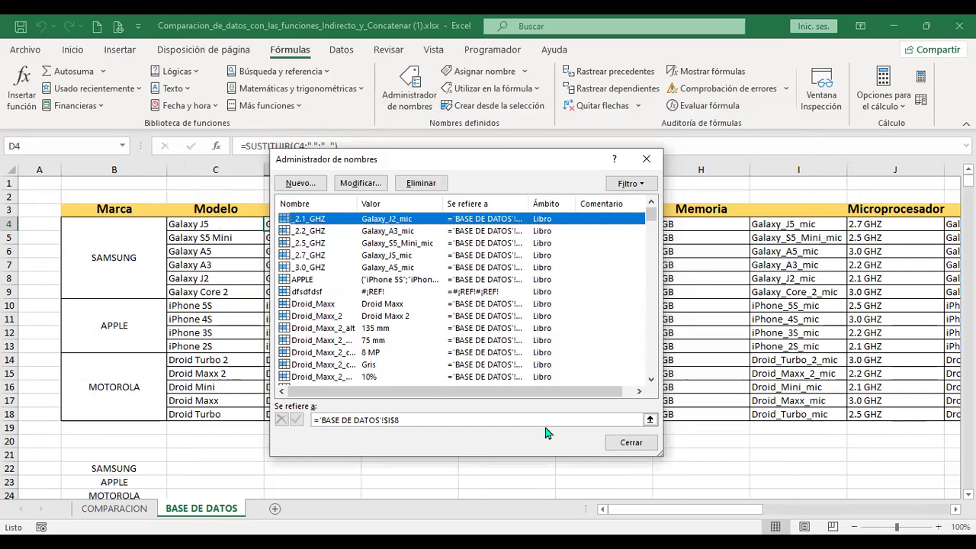
key("Escape")
left_click(325, 304)
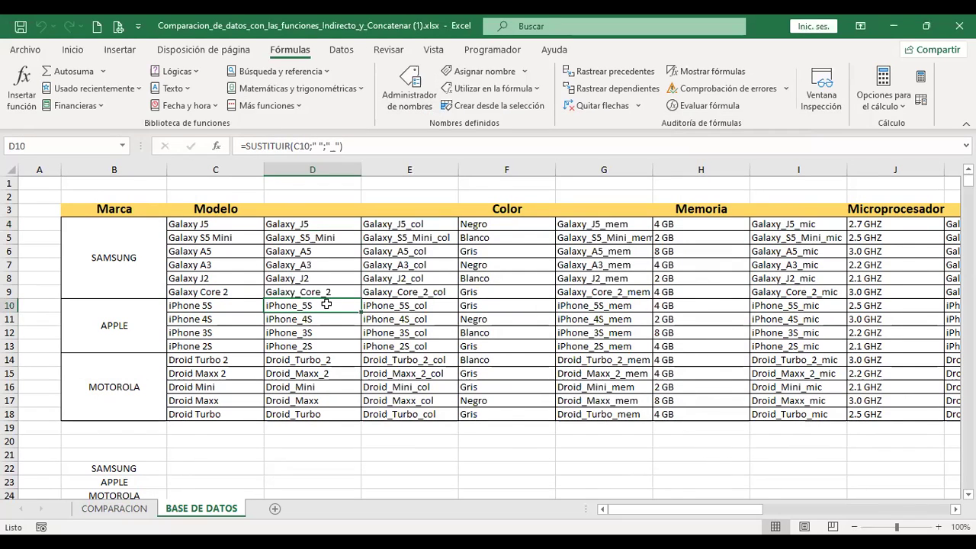
left_click(225, 305)
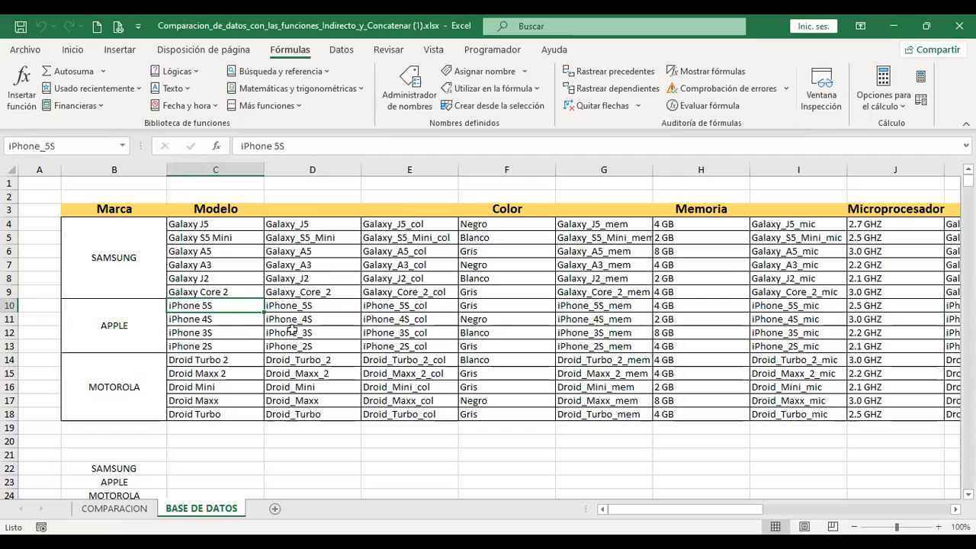
left_click(149, 509)
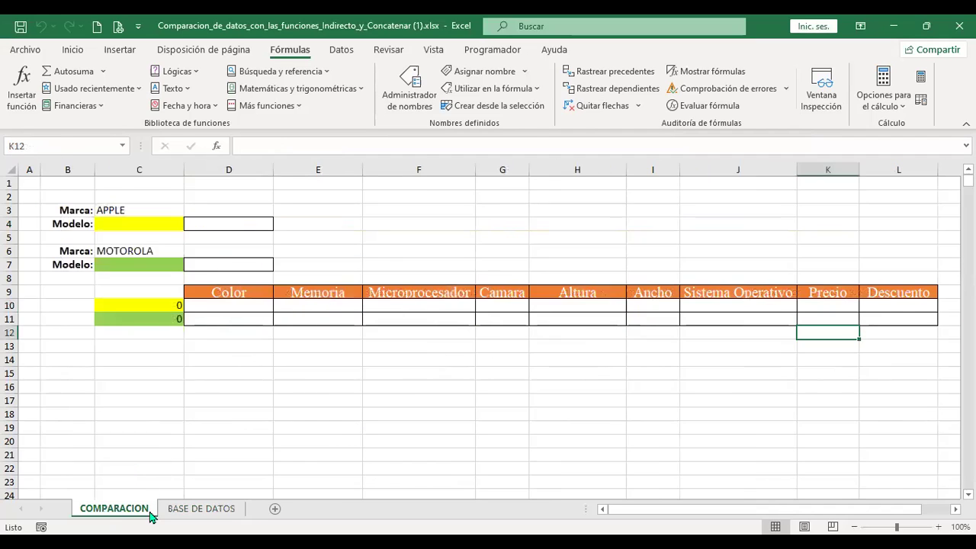
left_click(207, 509)
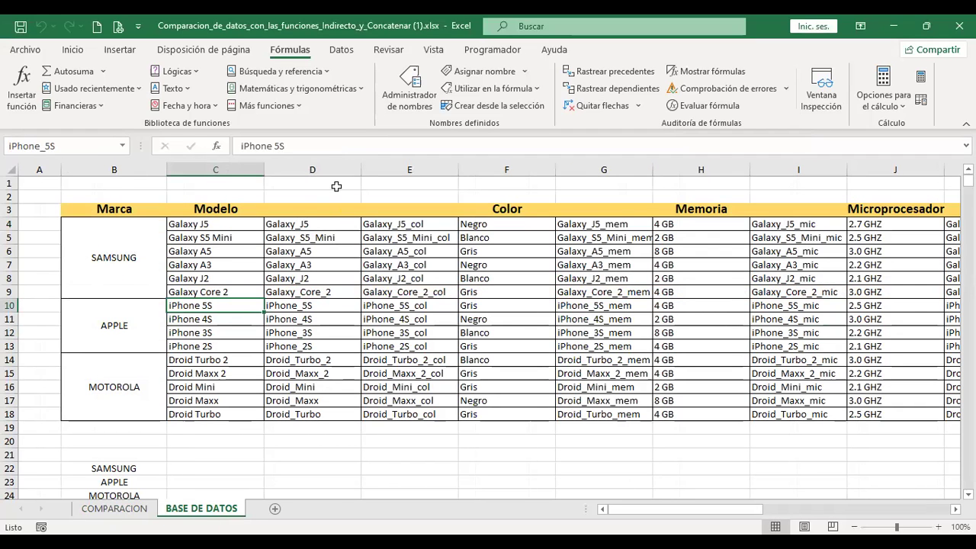
- Delete all defined names in the workbook, from _2.1_GHZ through yg, using the Name Manager
left_click(410, 99)
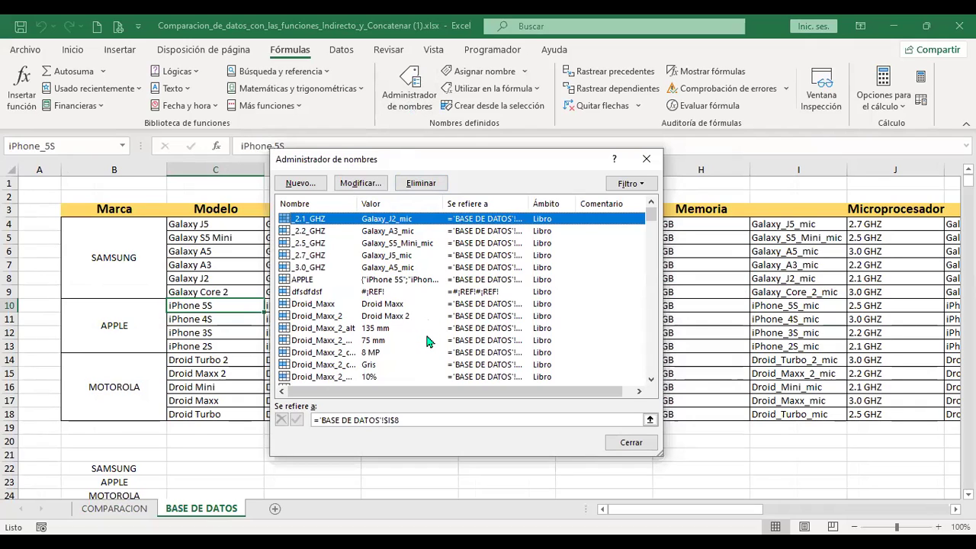
left_click(428, 187)
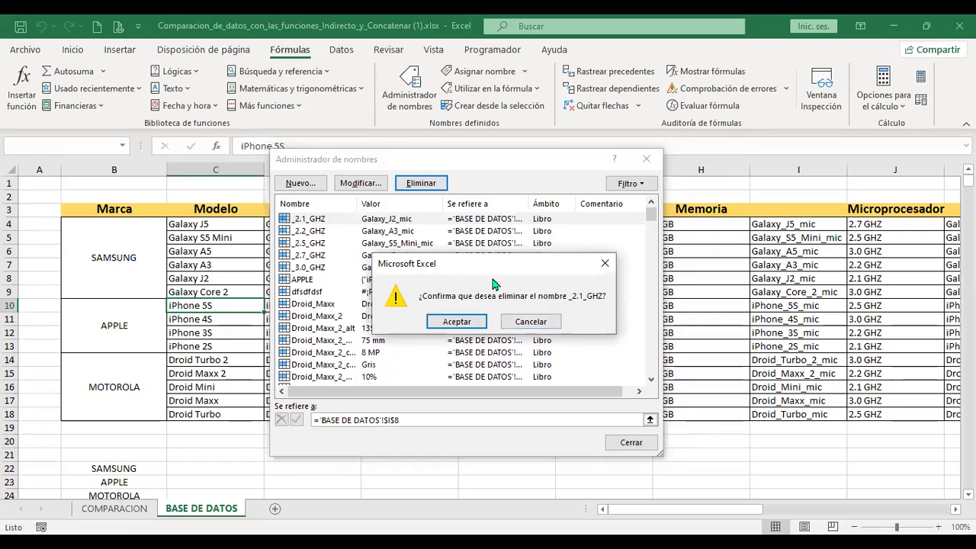
key("Escape")
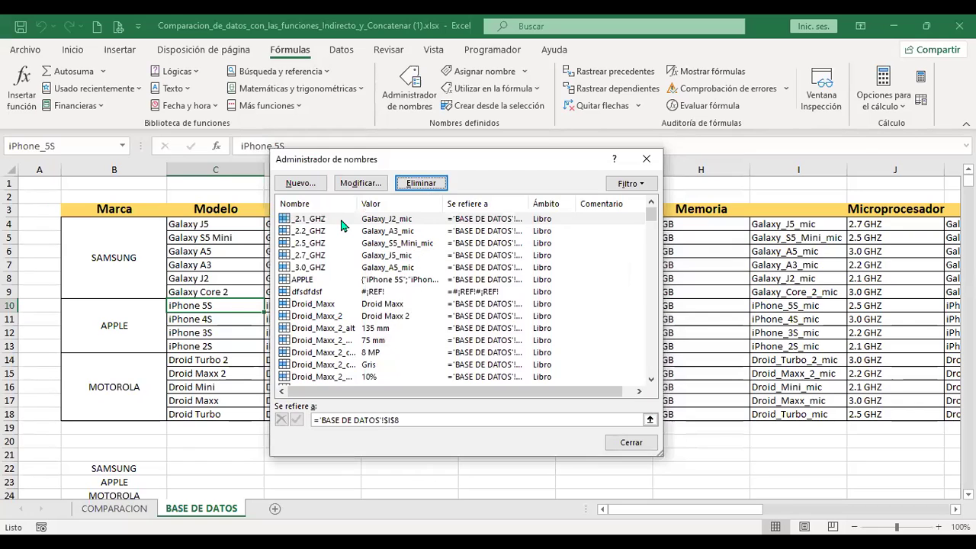
left_click(341, 219)
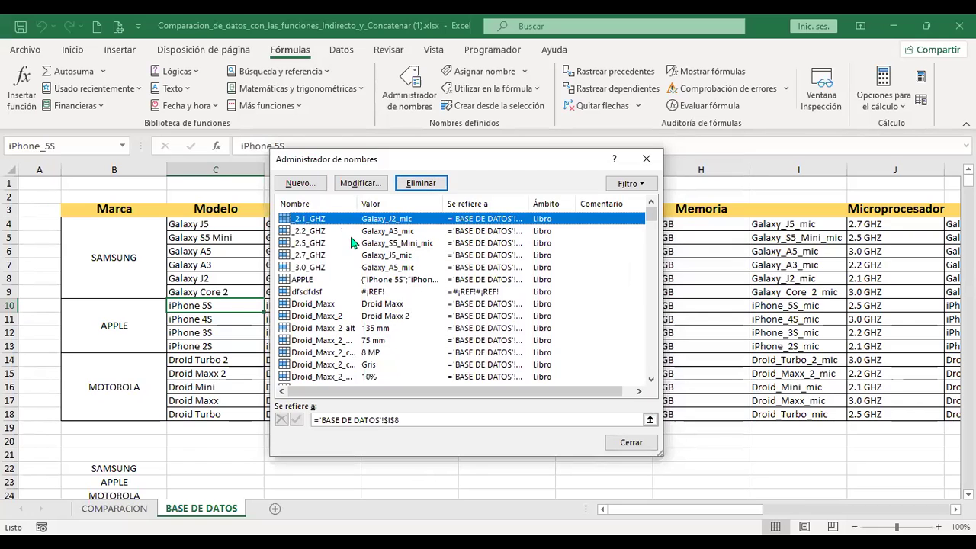
left_click_drag(651, 216, 645, 382)
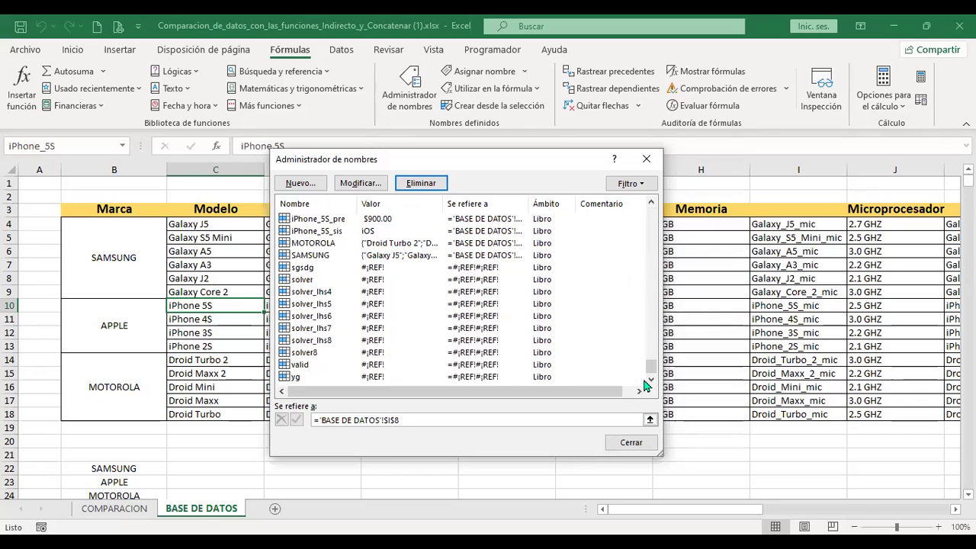
left_click(328, 377, "shift")
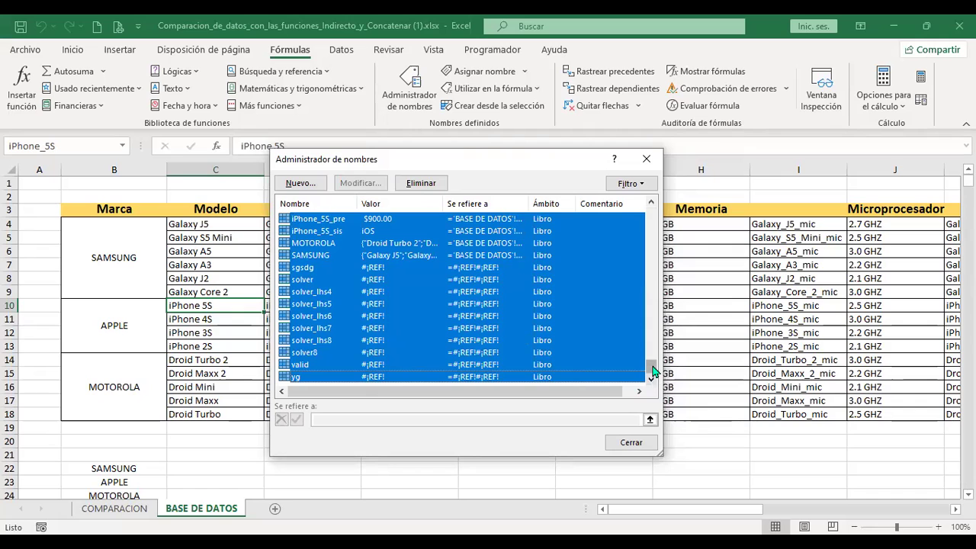
left_click_drag(652, 373, 651, 203)
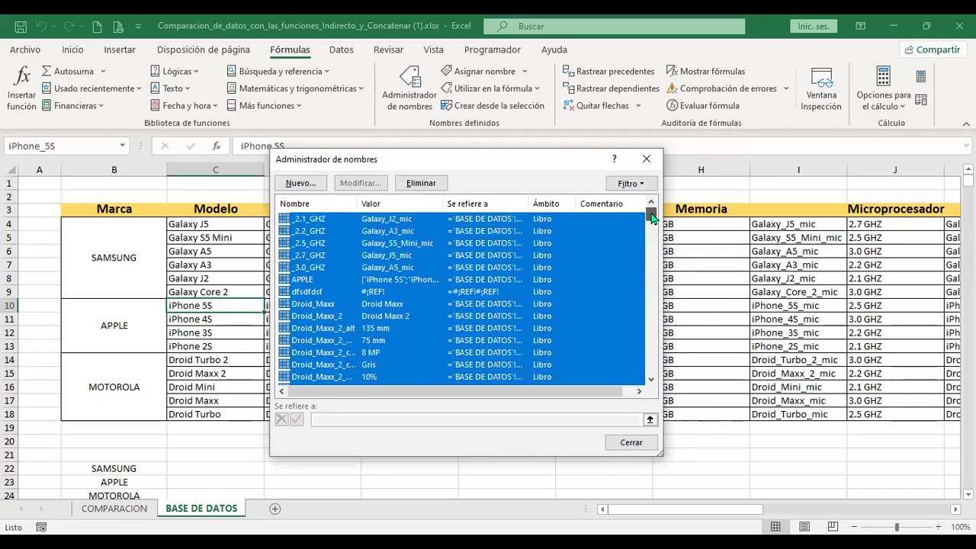
left_click(420, 188)
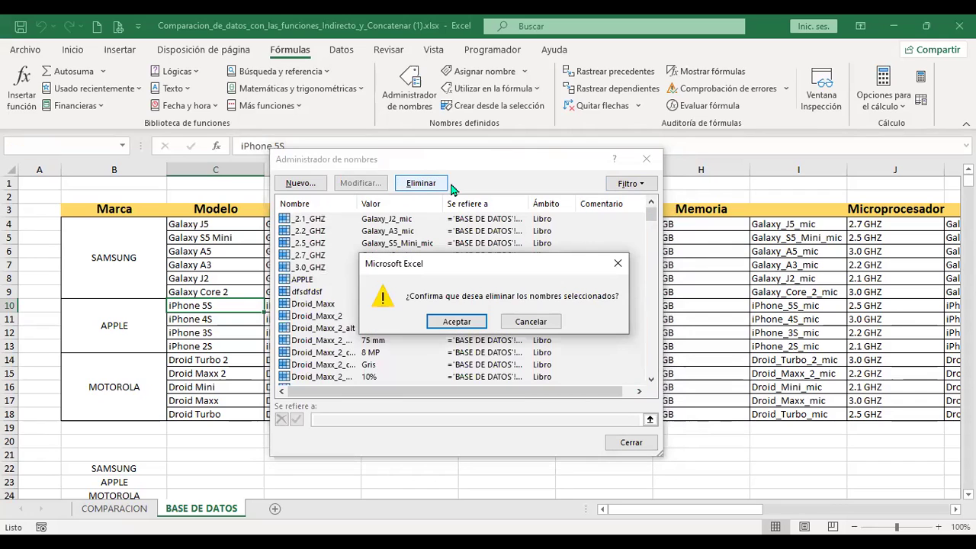
left_click(480, 323)
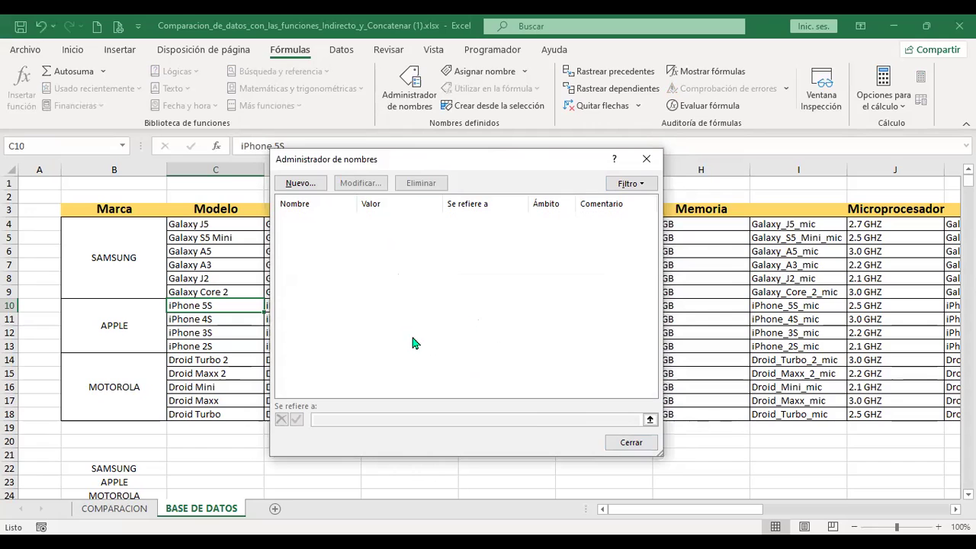
left_click(644, 441)
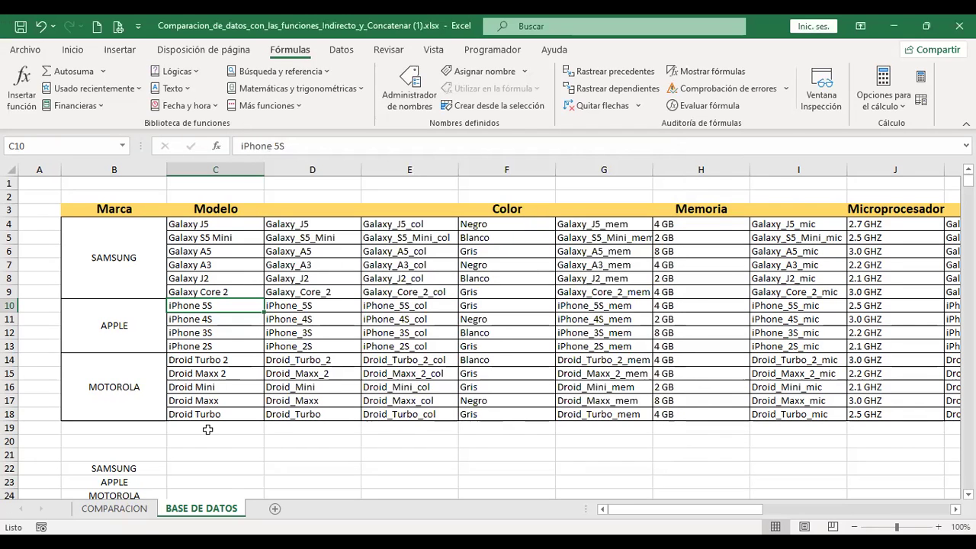
- Inspect the validation list of brand cell C3 on COMPARACION, its source range B22:B24 on BASE DE DATOS, and the workbook's list of names
left_click(114, 508)
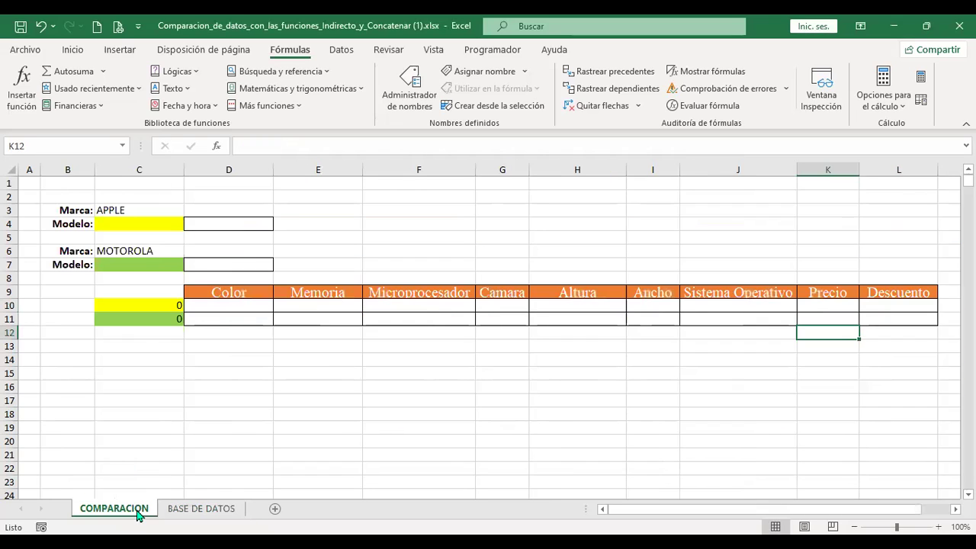
left_click(135, 212)
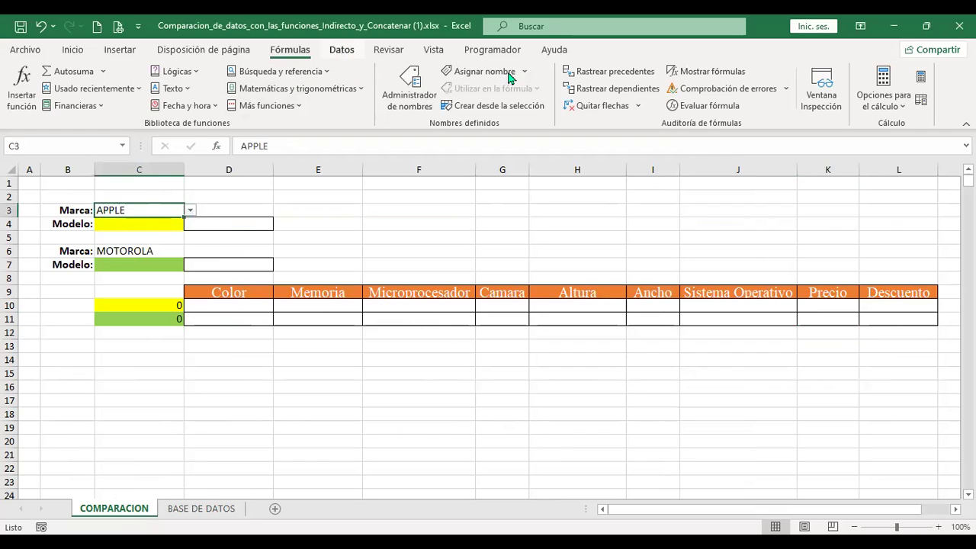
left_click(340, 50)
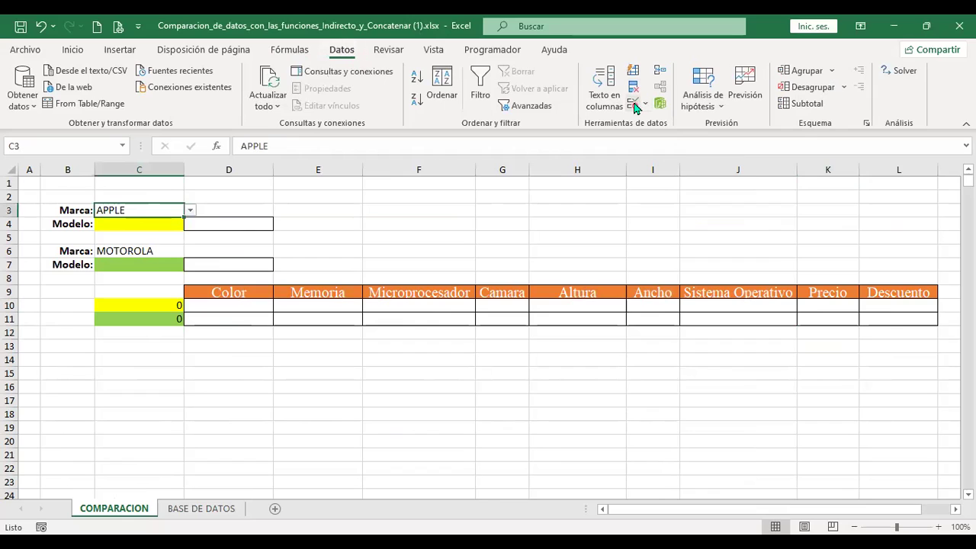
left_click(634, 105)
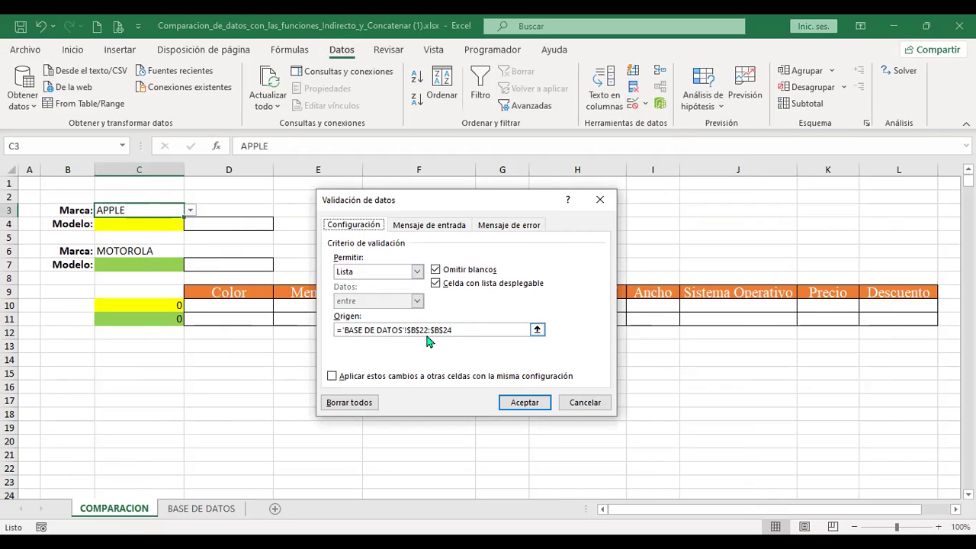
left_click(537, 403)
key("ctrl+Page_Down")
scroll(244, 385, "down", 1)
left_click_drag(147, 426, 147, 455)
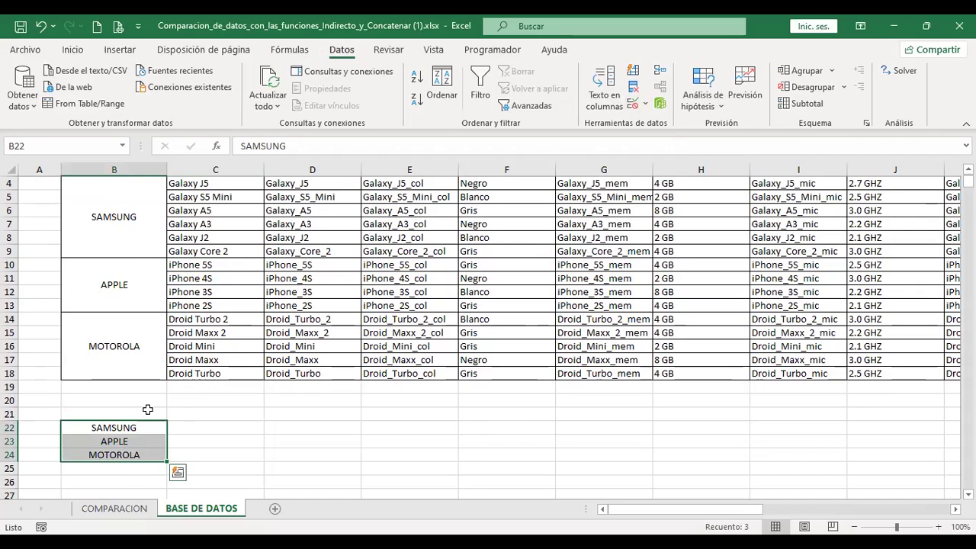
left_click(118, 508)
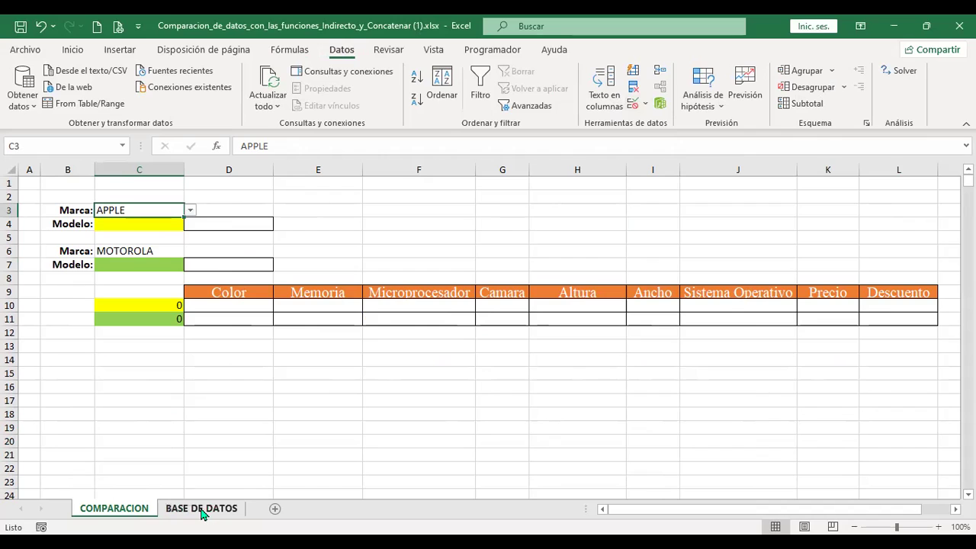
left_click(122, 149)
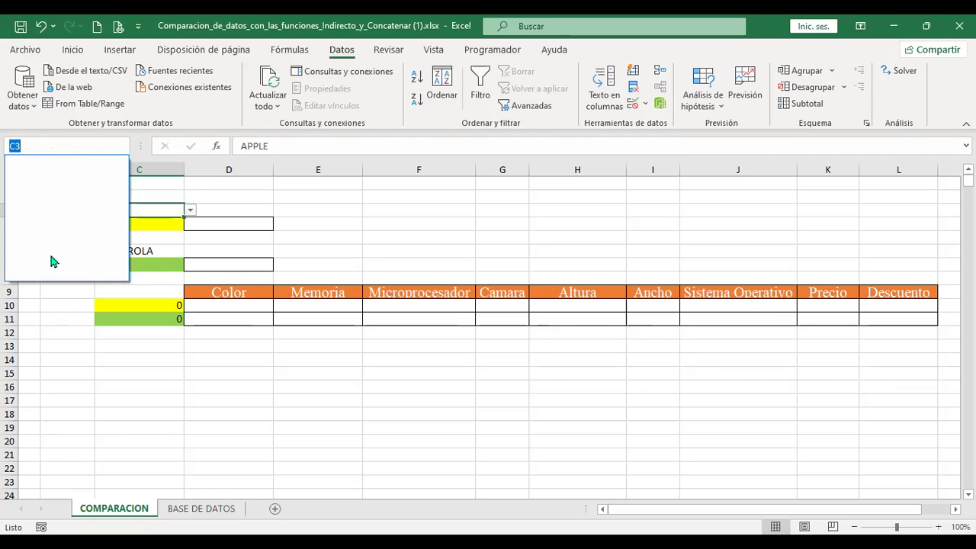
- Define the name SAMSUNG for the Samsung models in C4:C9 on the BASE DE DATOS sheet
left_click(224, 513)
scroll(301, 328, "up", 1)
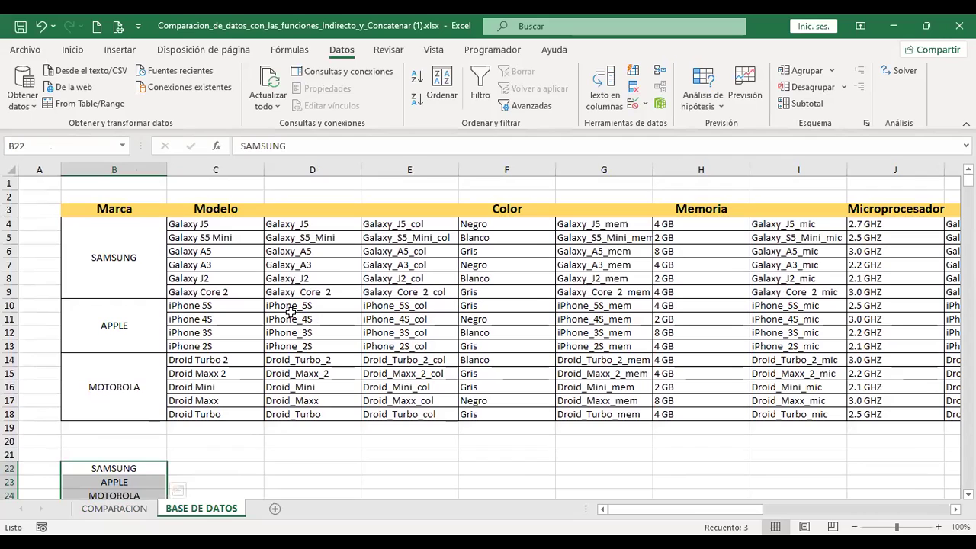
left_click_drag(224, 223, 221, 291)
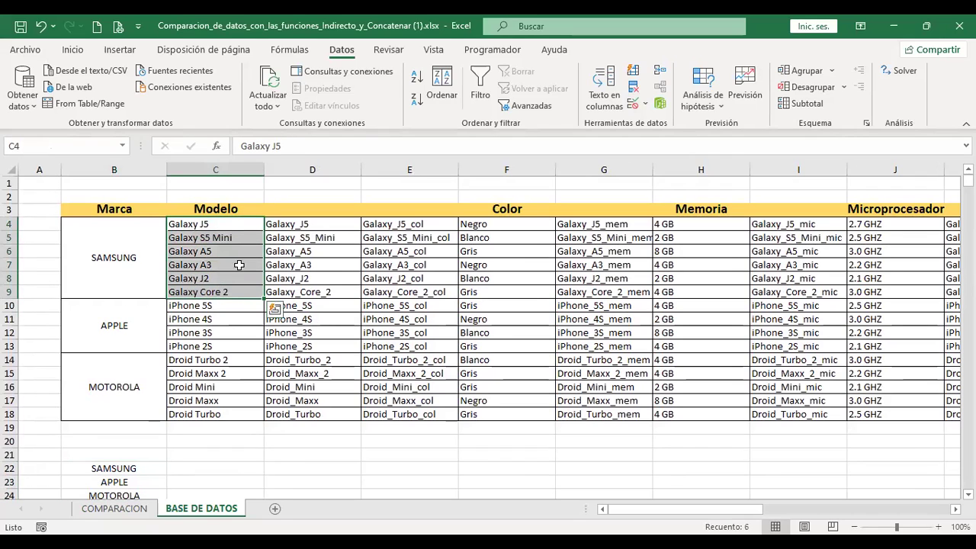
left_click(91, 145)
type("SAMSUNG")
key("Return")
- Define the name APPLE for the iPhone models in C10:C13
left_click_drag(207, 303, 207, 339)
left_click(79, 145)
type("APPLE")
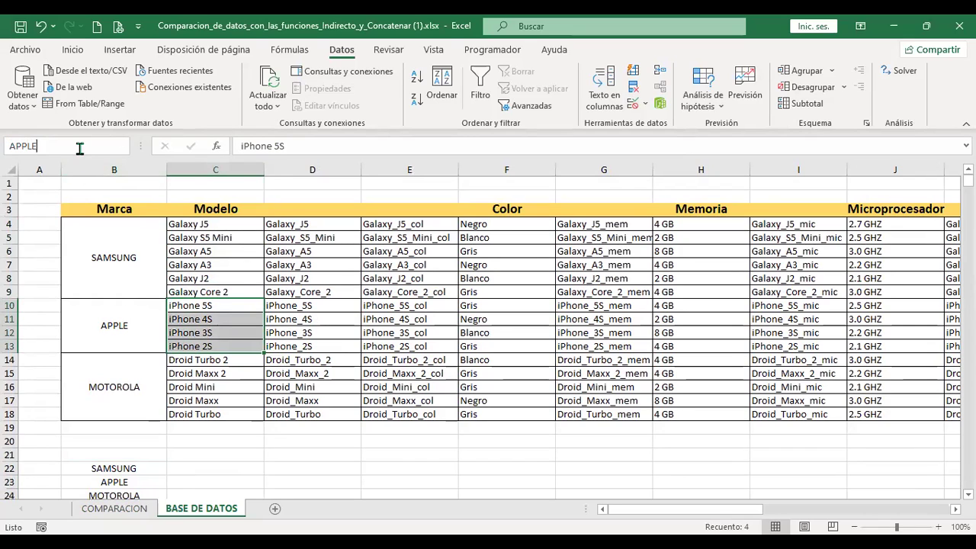
key("Return")
- Define the name MOTOROLA for the Droid models in C14:C18 and check the workbook's list of names
left_click_drag(213, 360, 213, 414)
left_click(82, 146)
type("MOTOROLA")
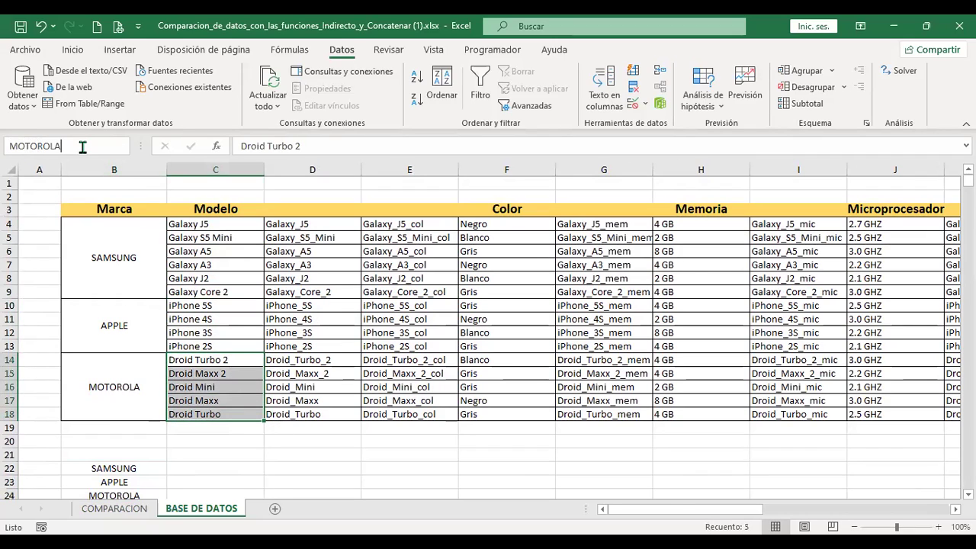
key("Return")
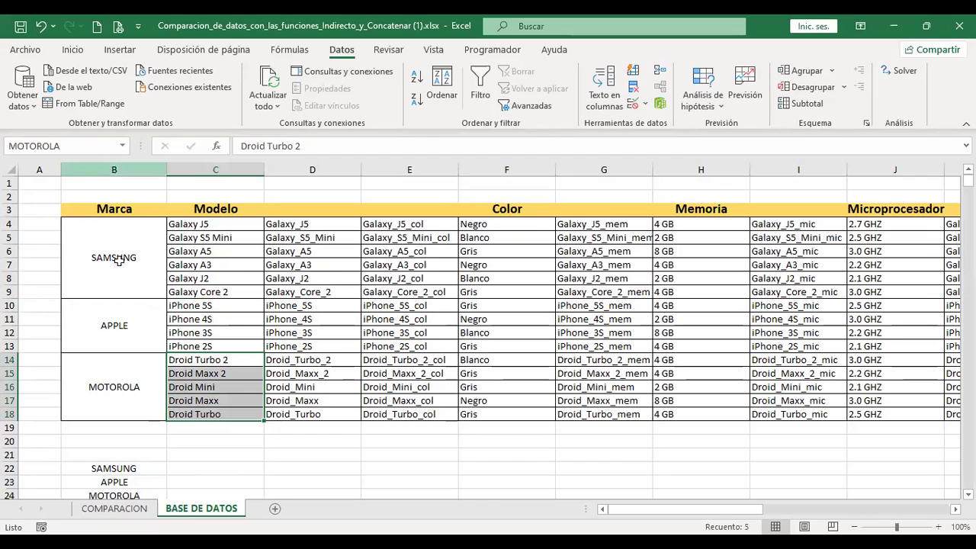
left_click(122, 145)
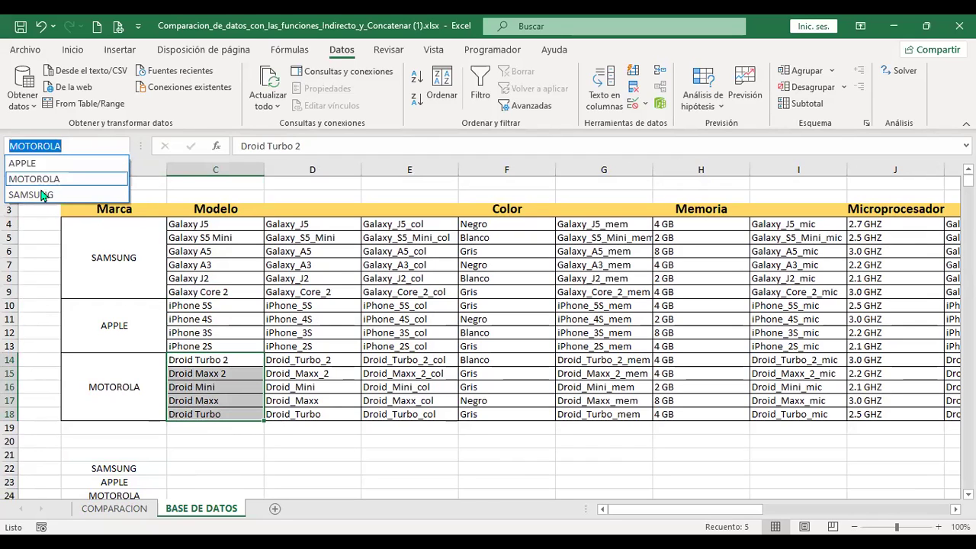
left_click(206, 227)
left_click(210, 225)
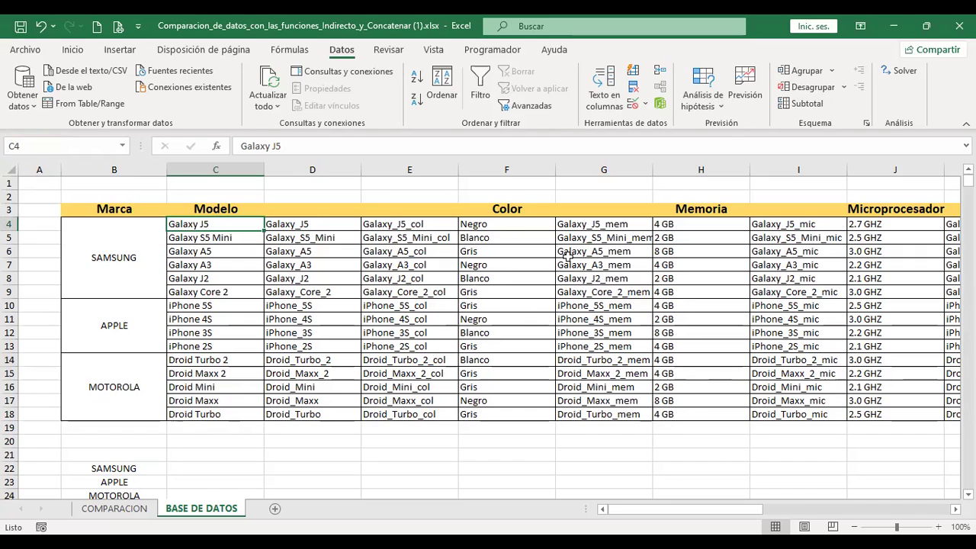
- Delete the untitled helper columns D, E, G, I, K, M, O, Q, S and U from the BASE DE DATOS sheet
left_click_drag(314, 224, 387, 401)
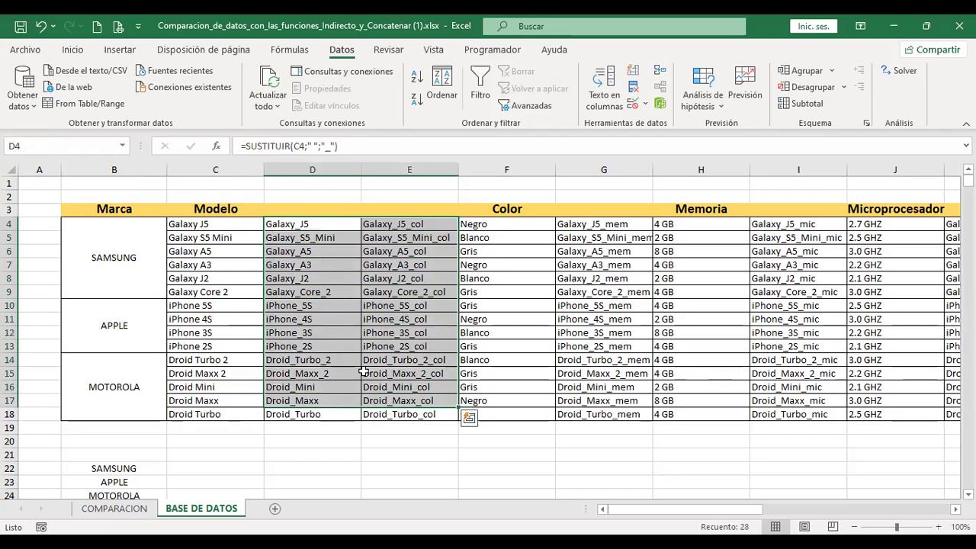
left_click(418, 248)
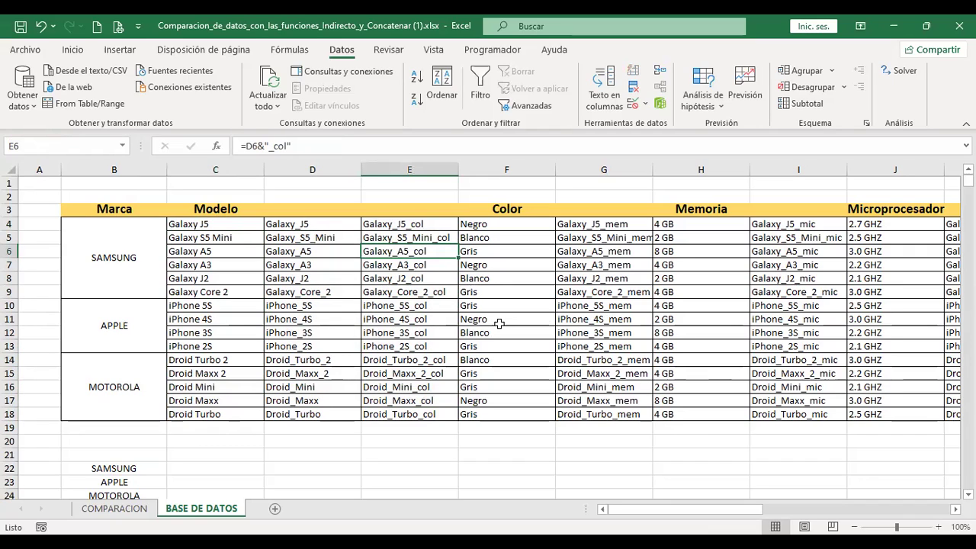
left_click(334, 170)
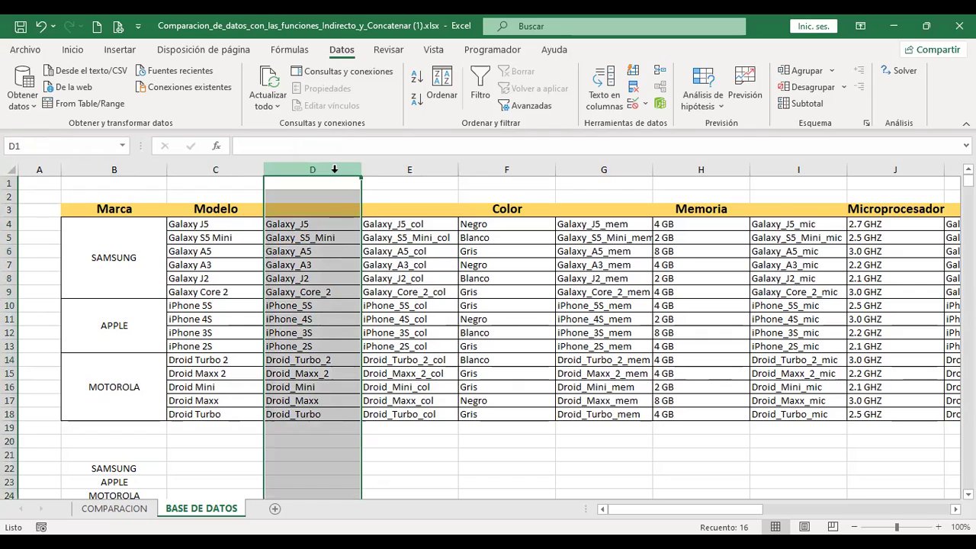
left_click(412, 170, "ctrl")
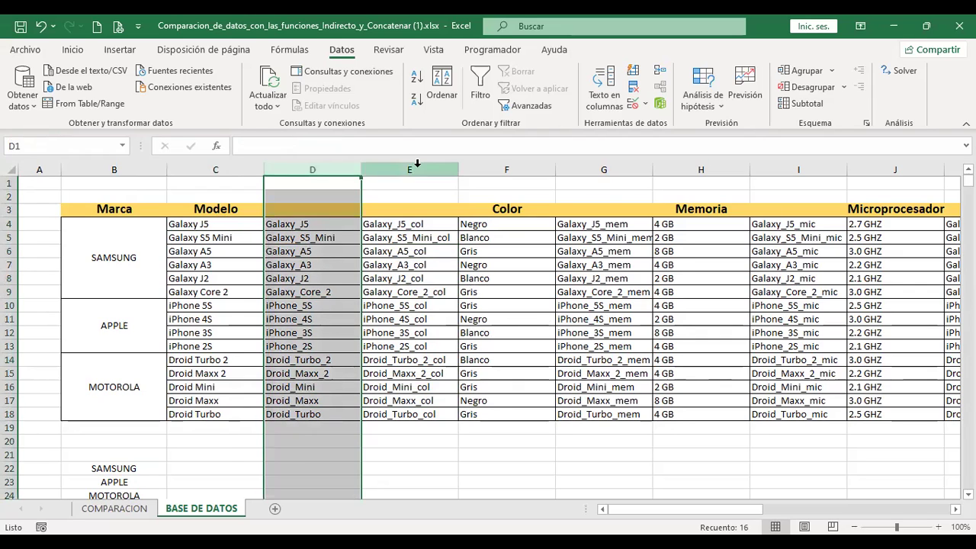
left_click(602, 168, "ctrl")
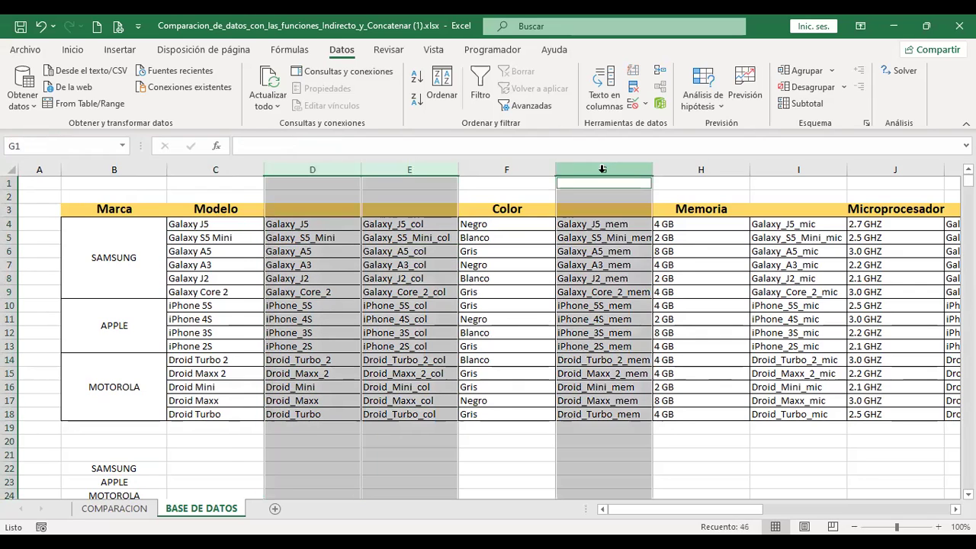
left_click(798, 169, "ctrl")
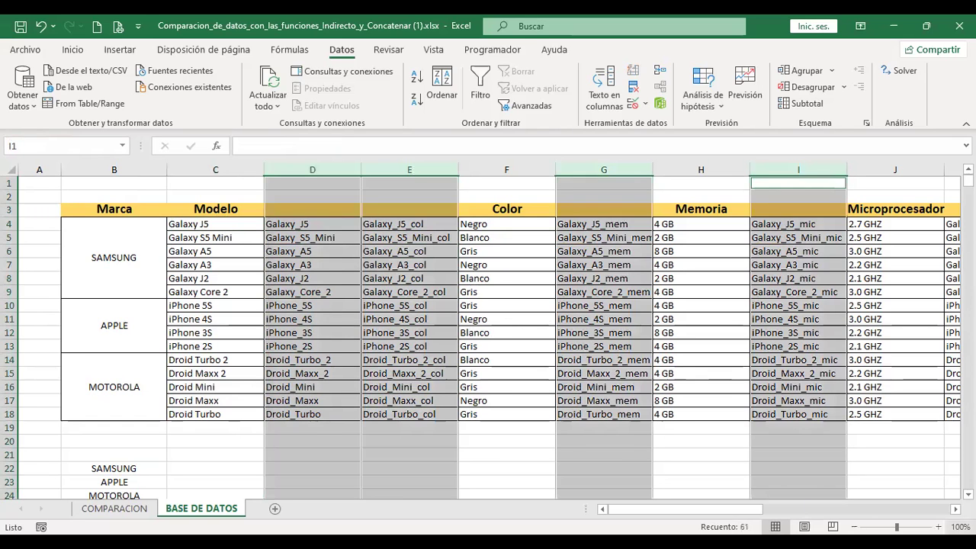
left_click(955, 508)
scroll(792, 326, "right", 3)
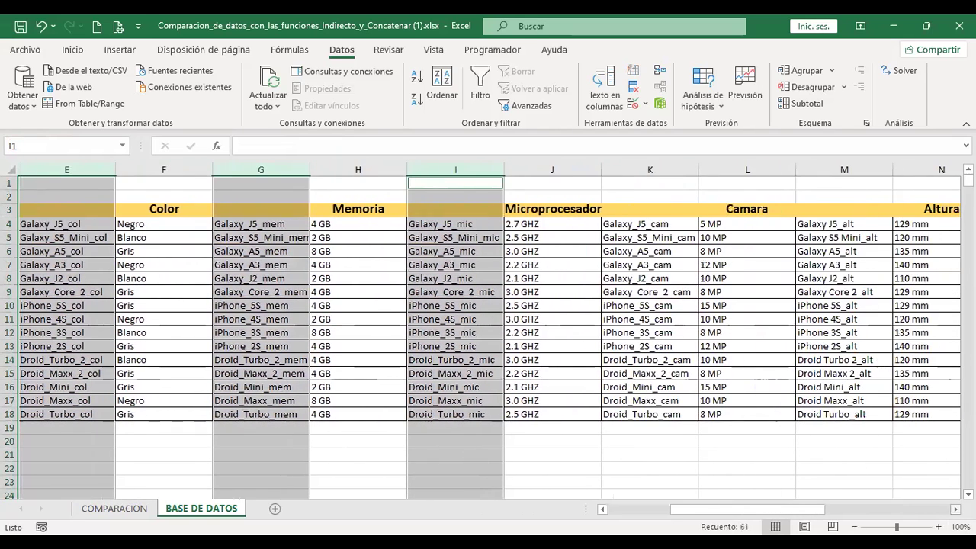
left_click(671, 168, "ctrl")
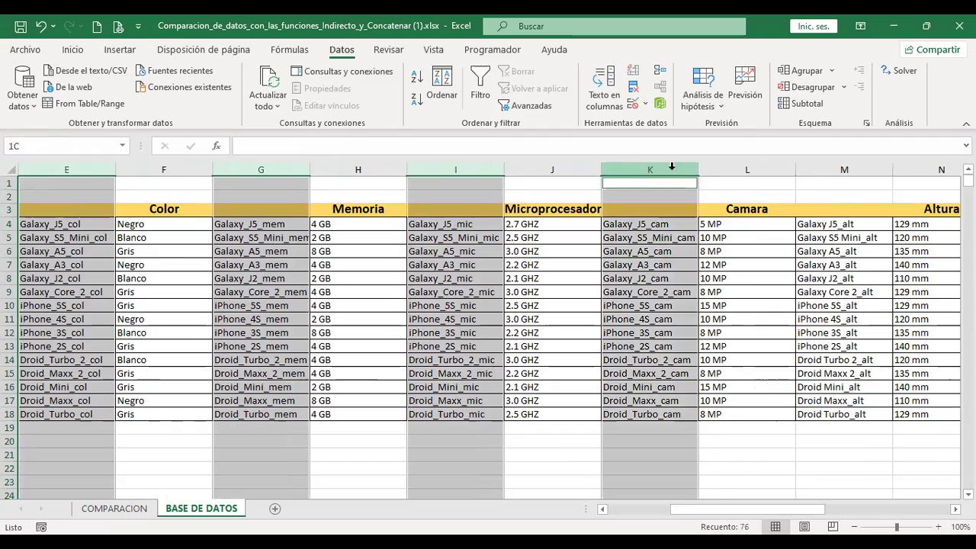
left_click(808, 168, "ctrl")
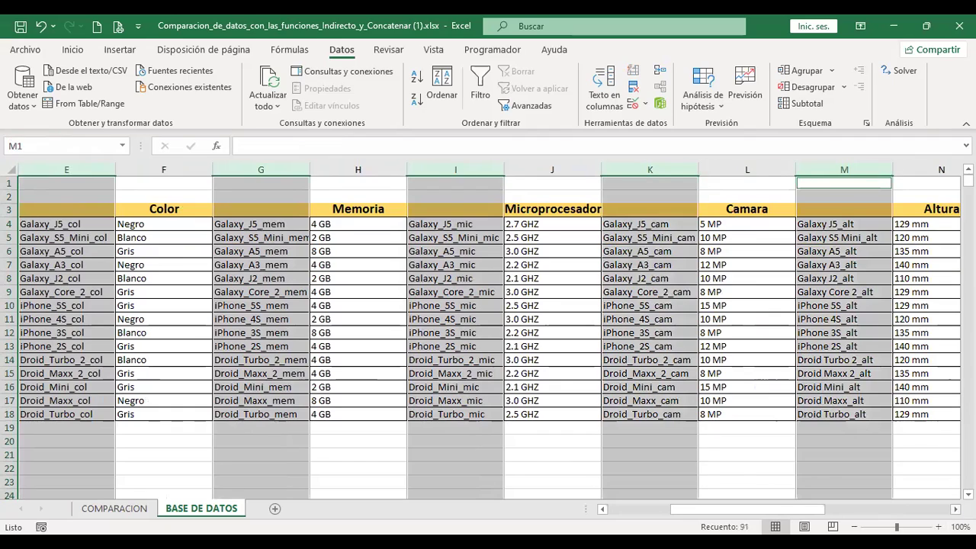
left_click(949, 510)
left_click(949, 509)
scroll(479, 176, "right", 4)
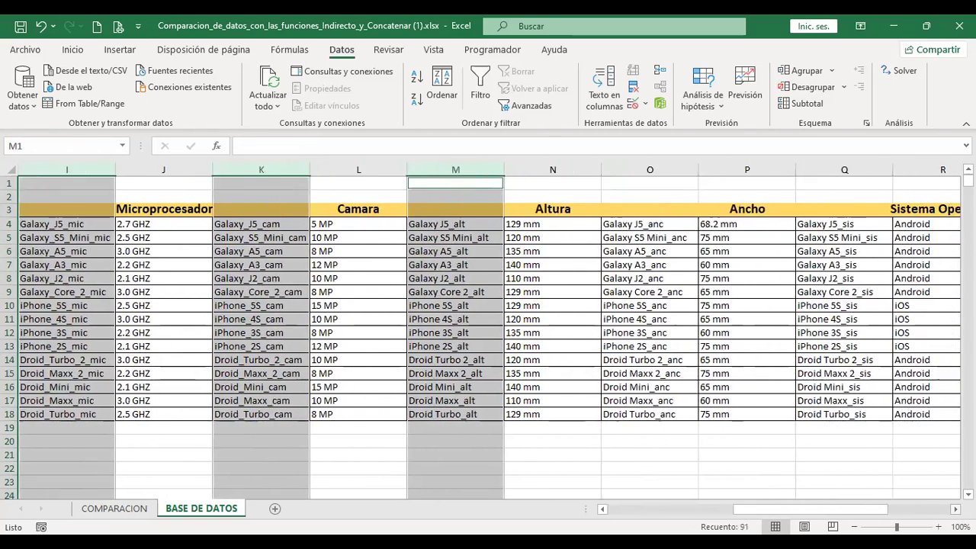
left_click(474, 168, "ctrl")
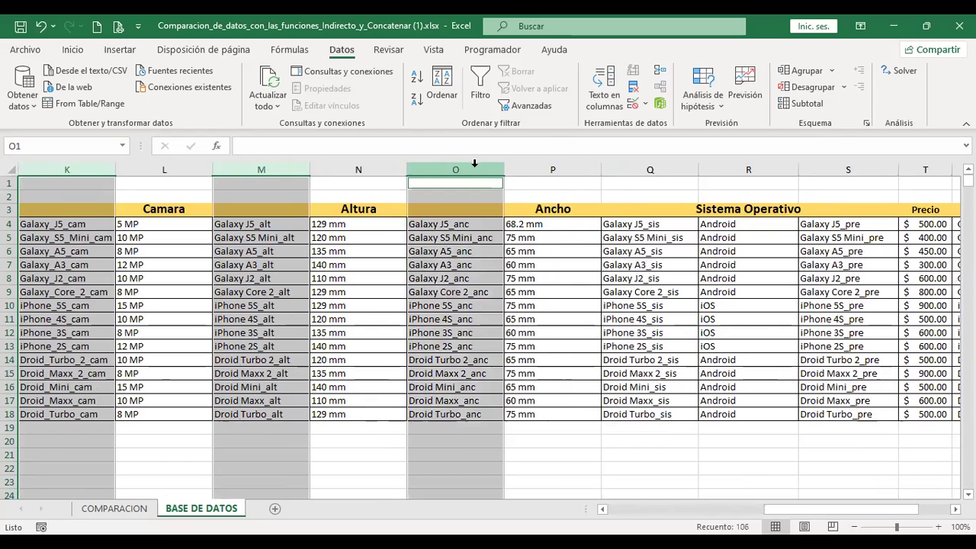
left_click(656, 168, "ctrl")
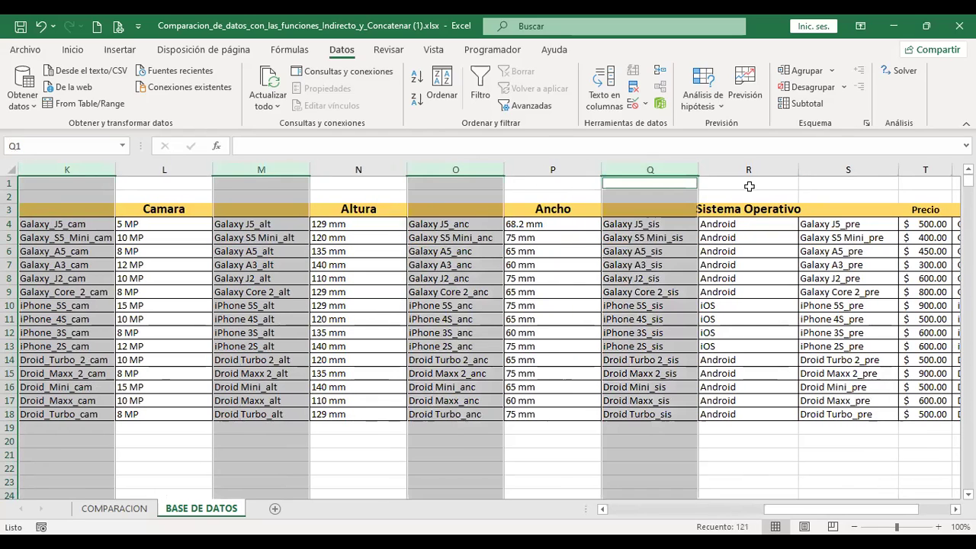
left_click(846, 170, "ctrl")
scroll(488, 339, "right", 1)
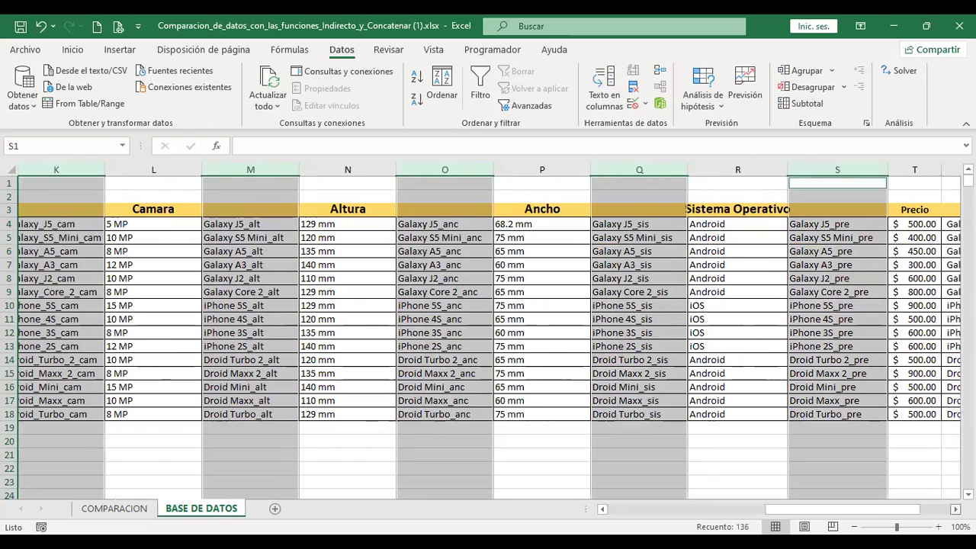
scroll(748, 314, "right", 4)
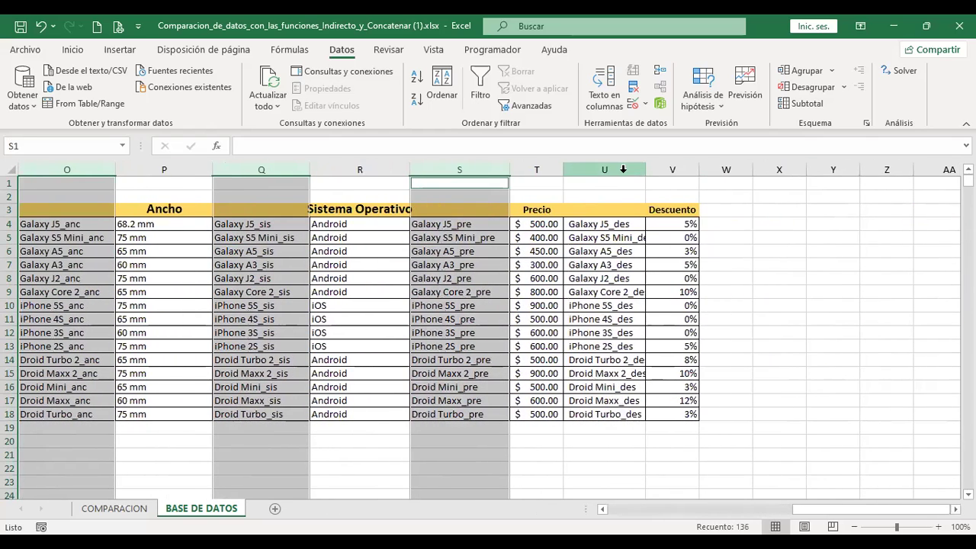
left_click(623, 169, "ctrl")
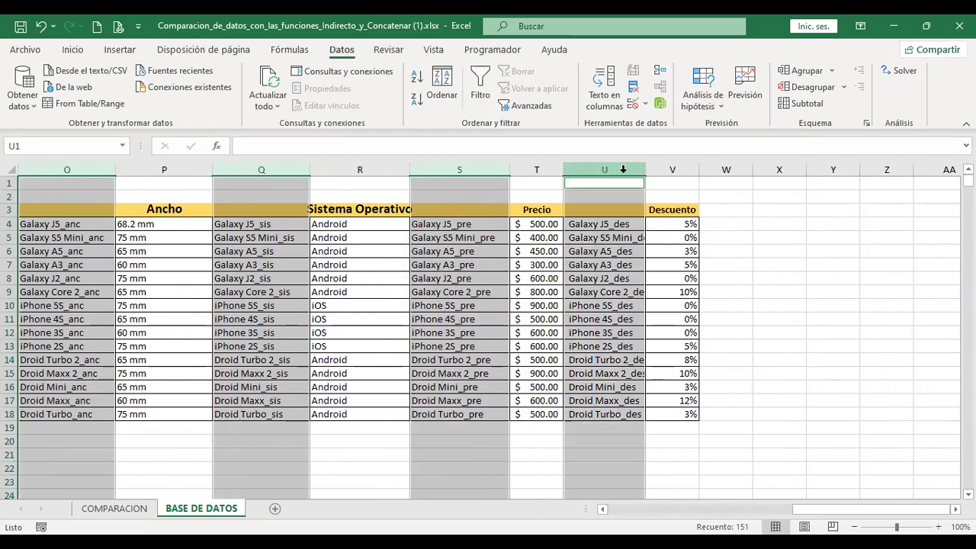
right_click(623, 169)
left_click(667, 310)
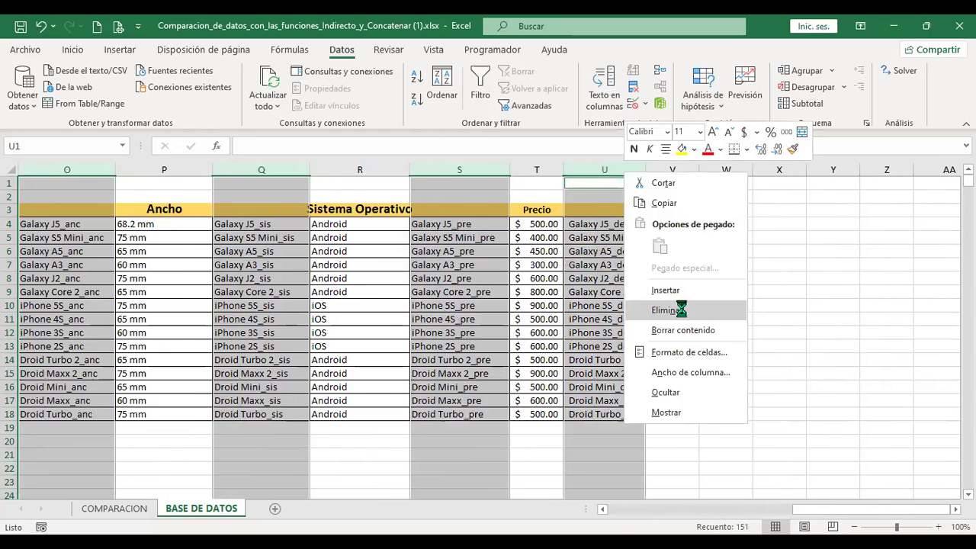
- Auto-fit the width of column J so the Sistema Operativo heading fits
key("ctrl+Home")
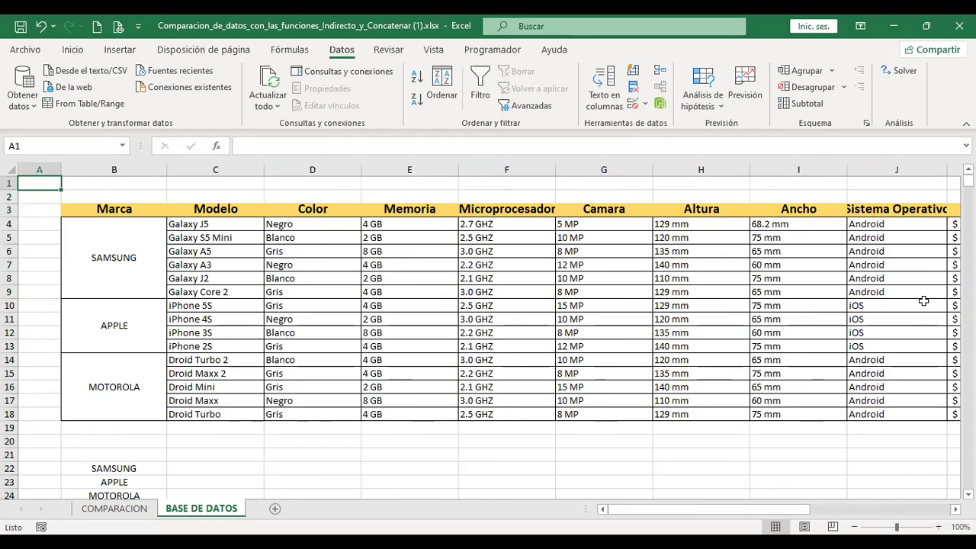
double_click(946, 170)
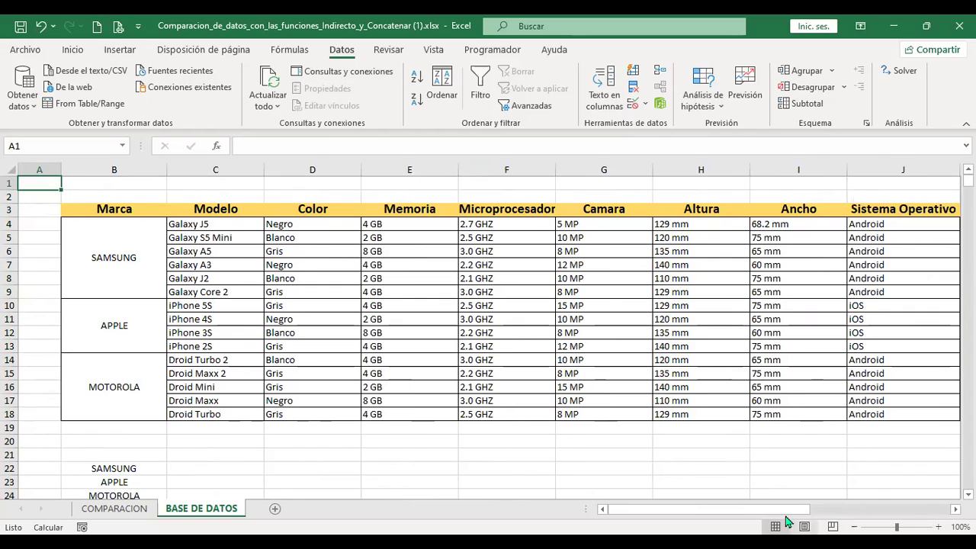
left_click_drag(788, 512, 763, 512)
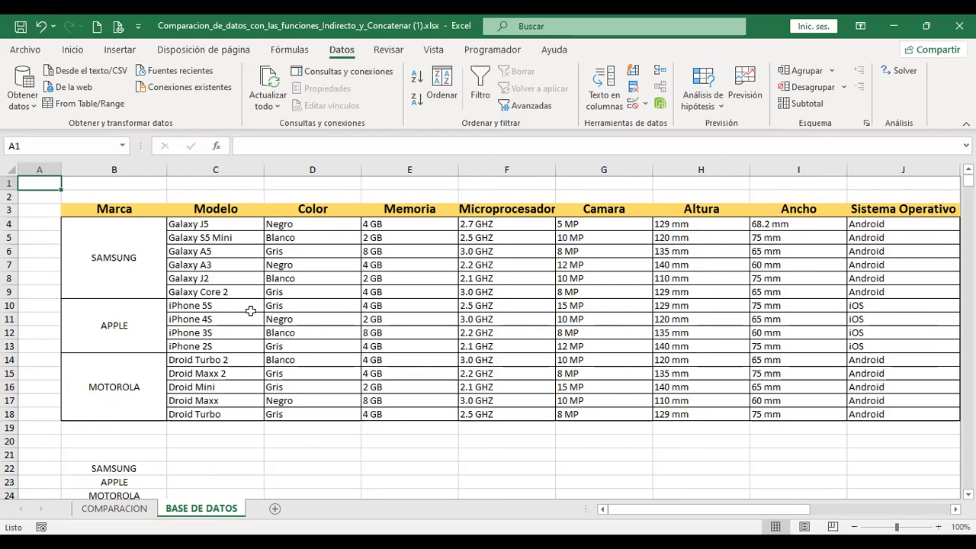
- Create names from the selection C4:L18 using only the left column's values, and check the resulting list of names
left_click_drag(235, 225, 866, 406)
left_click_drag(806, 394, 829, 426)
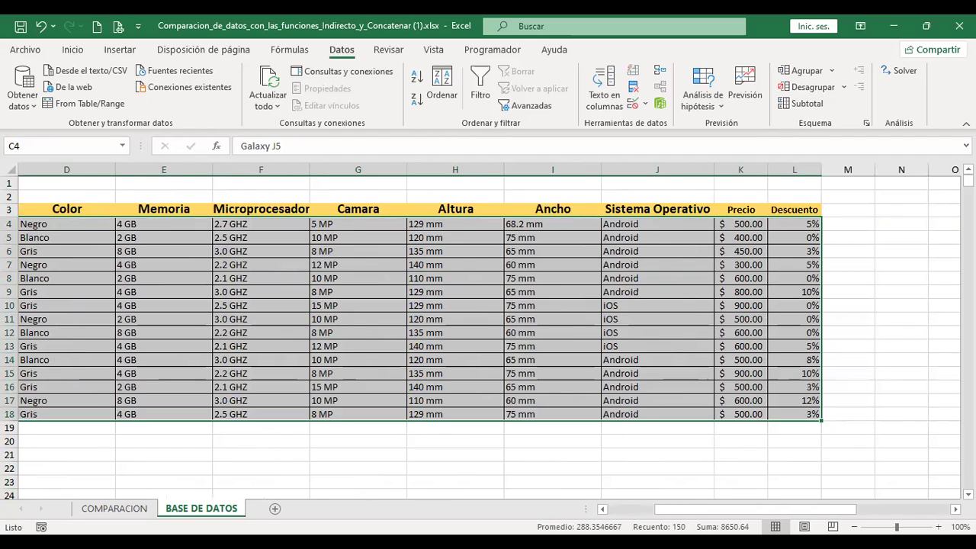
left_click(621, 509)
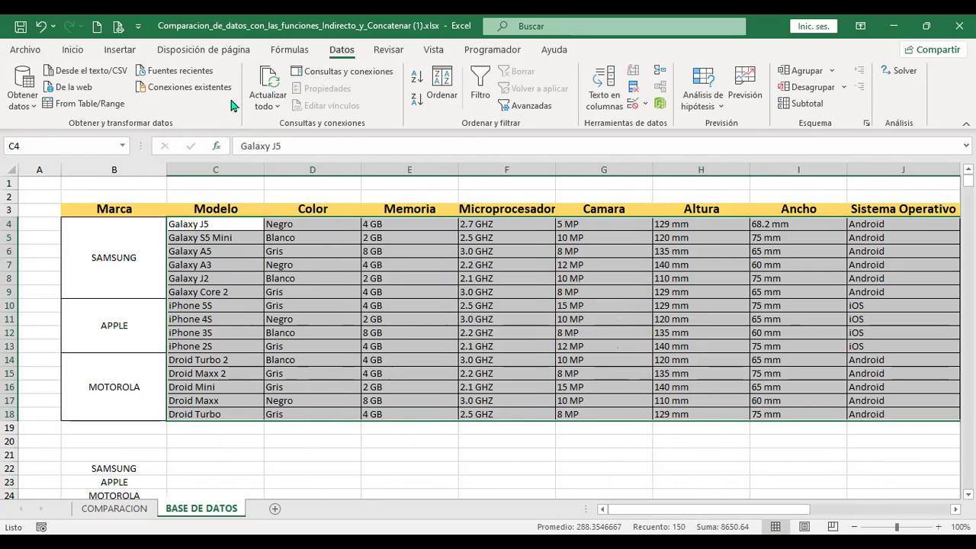
left_click(305, 52)
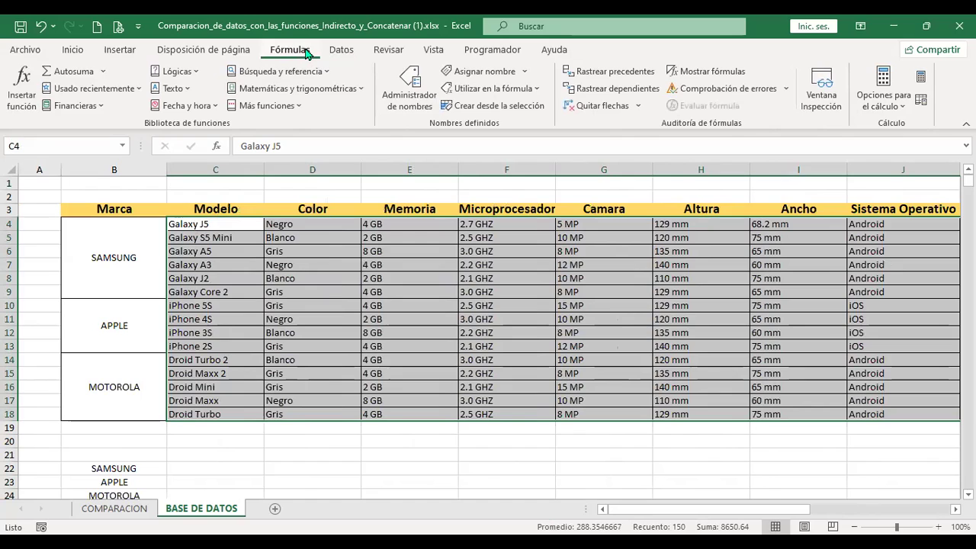
left_click(497, 107)
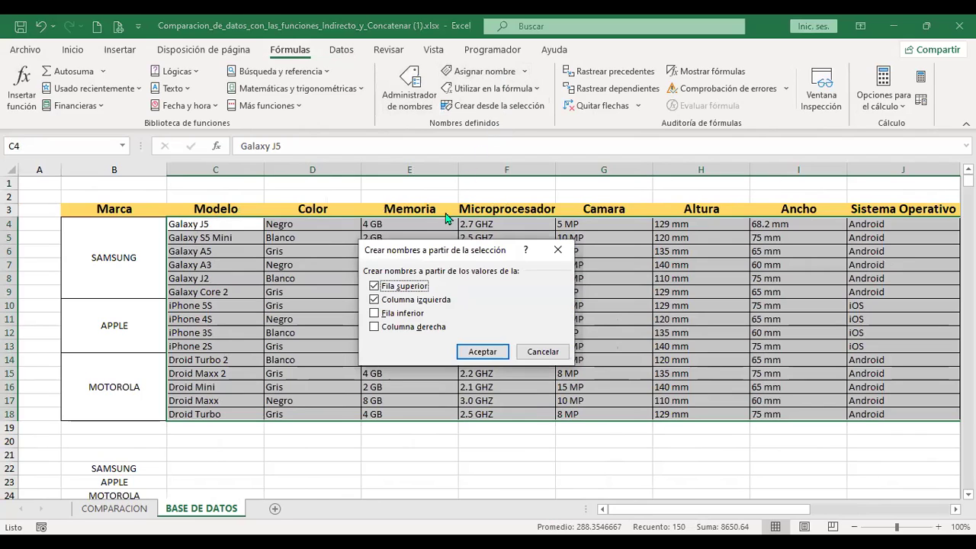
left_click(374, 286)
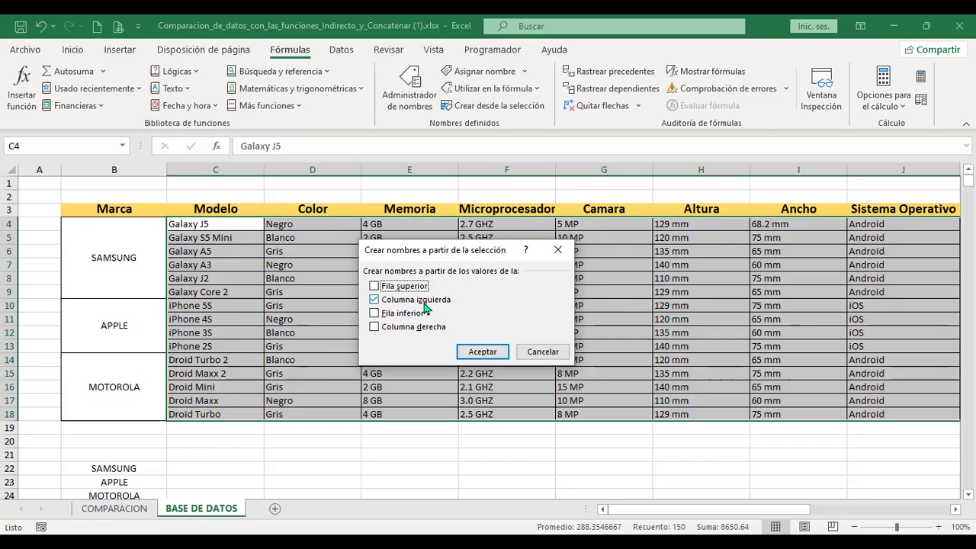
left_click(490, 352)
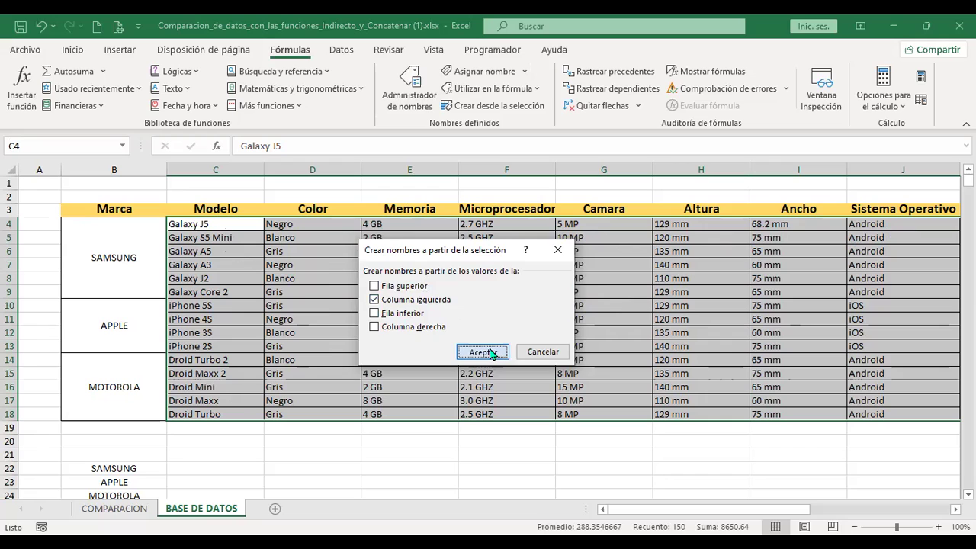
left_click(232, 224)
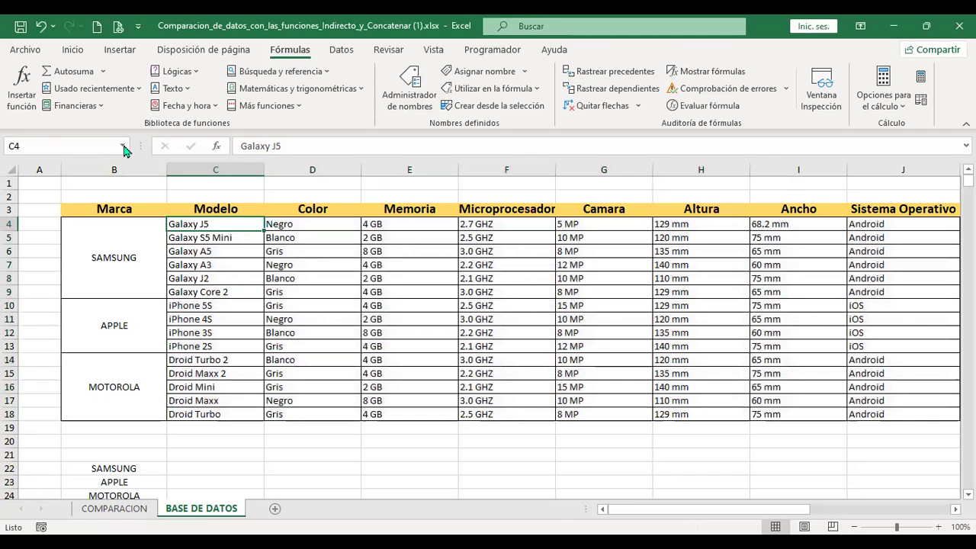
left_click(123, 146)
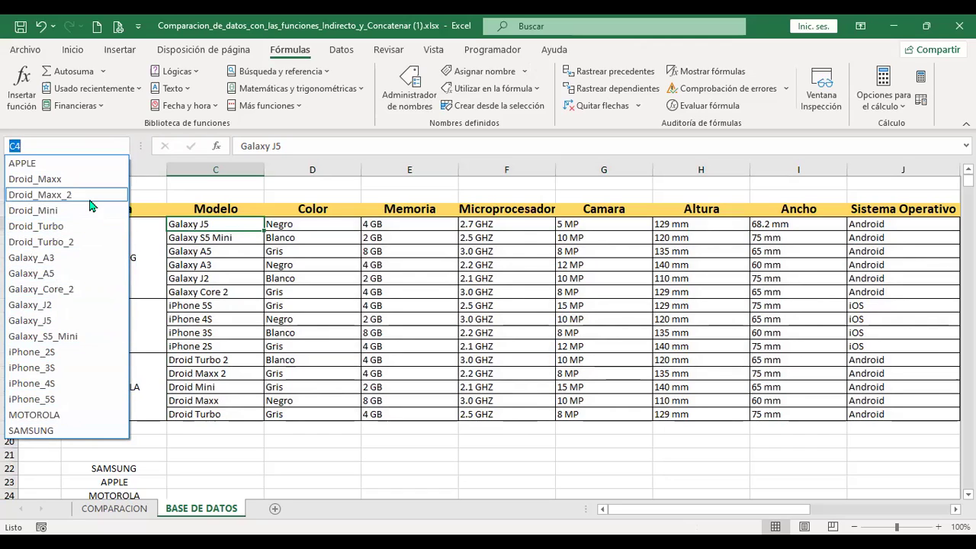
key("Escape")
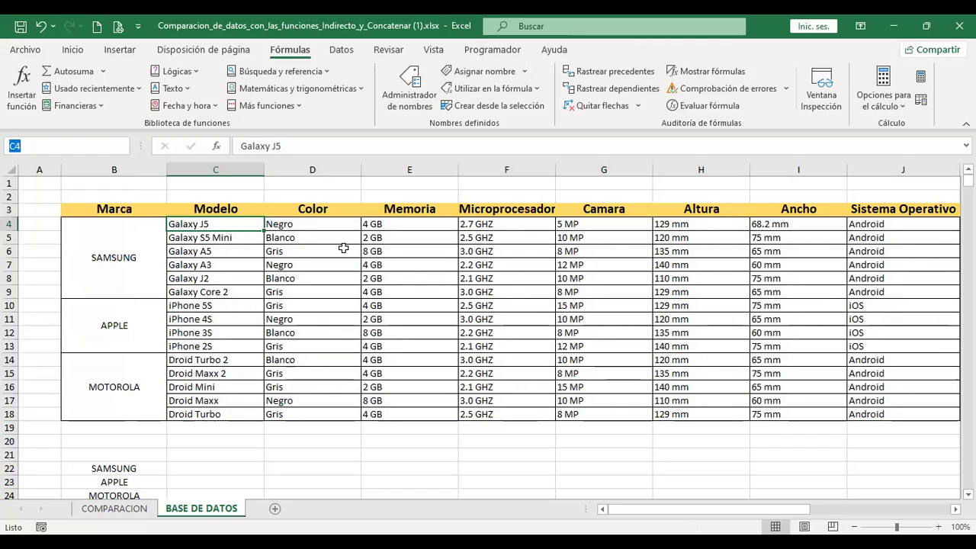
- On the COMPARACION sheet, add a list data validation to the first Modelo cell C4 with the source =INDIRECTO($C$3)
left_click(343, 250)
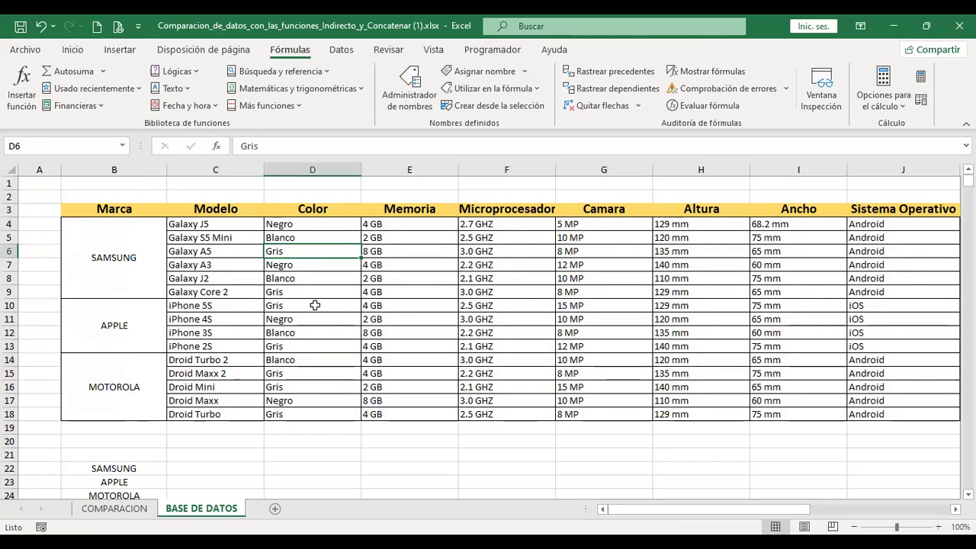
left_click(114, 509)
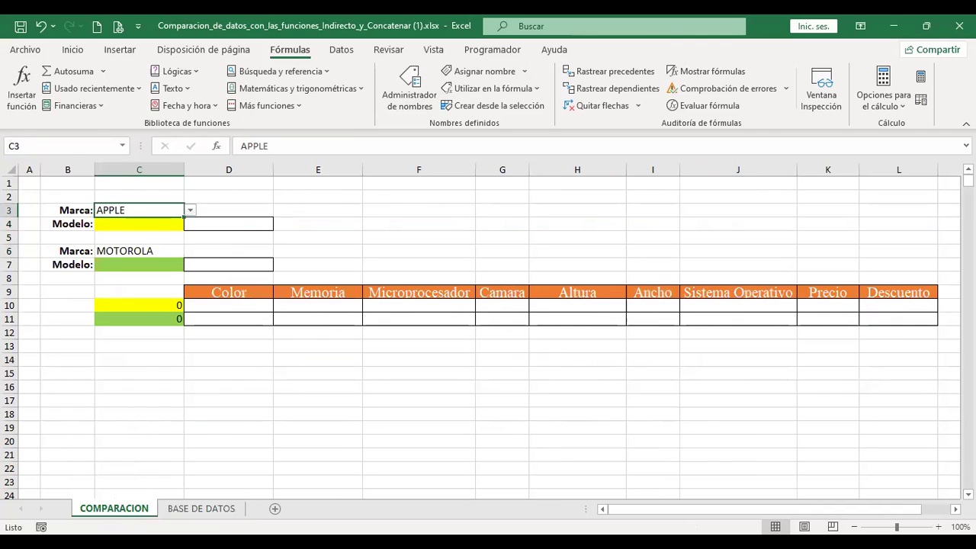
left_click(147, 223)
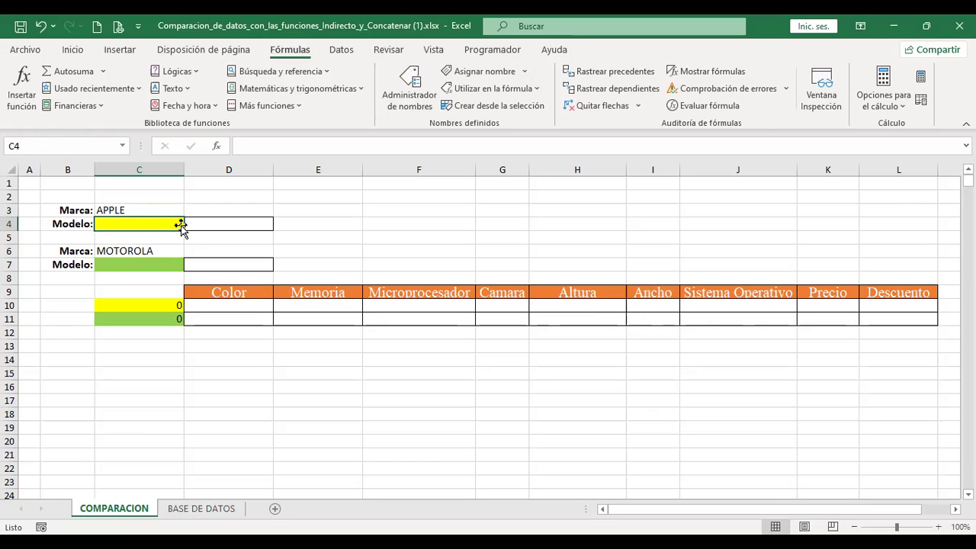
left_click(326, 46)
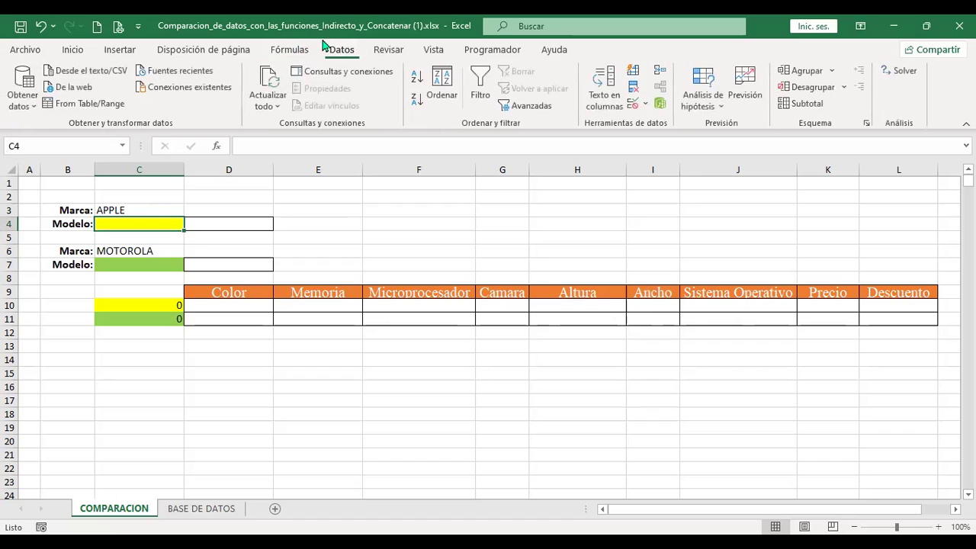
left_click(638, 111)
left_click(417, 272)
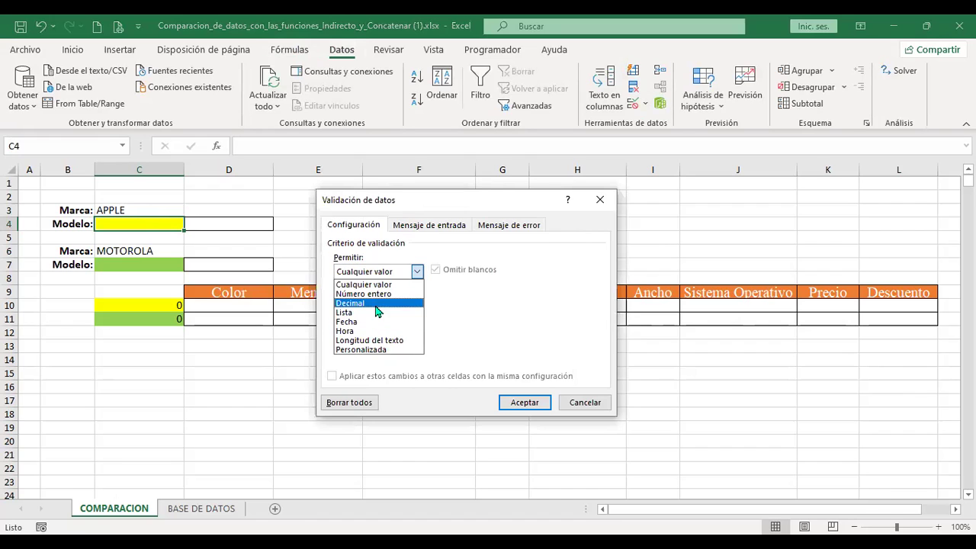
left_click(379, 313)
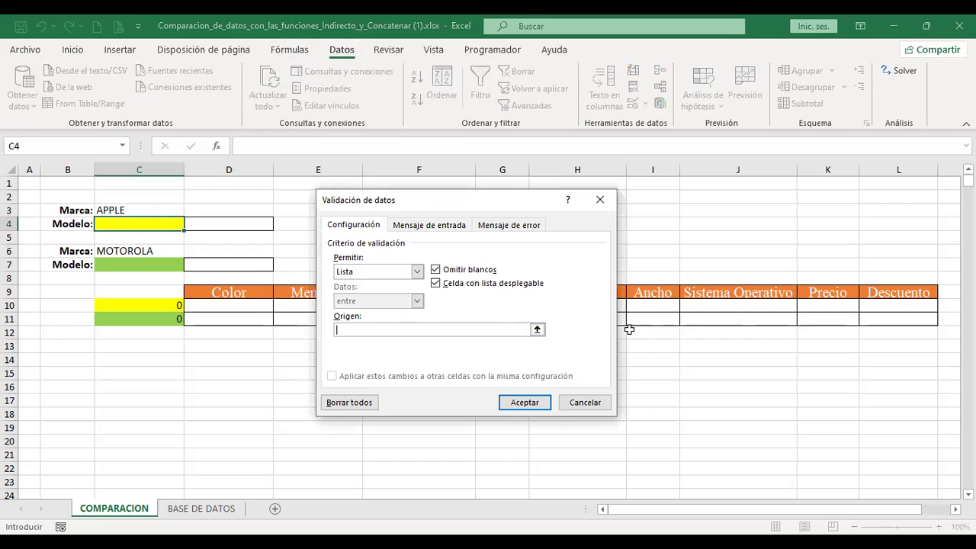
type("=INDIRECTO($A$4")
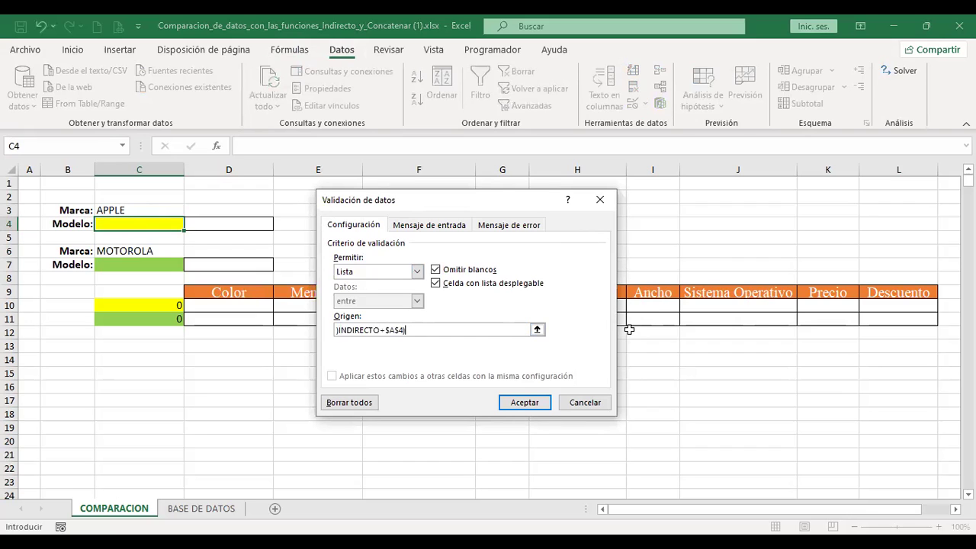
key("BackSpace")
key("BackSpace")
key("BackSpace")
key("BackSpace")
key("BackSpace")
key("BackSpace")
key("BackSpace")
key("BackSpace")
key("BackSpace")
key("BackSpace")
key("BackSpace")
key("BackSpace")
key("BackSpace")
key("BackSpace")
left_click(148, 210)
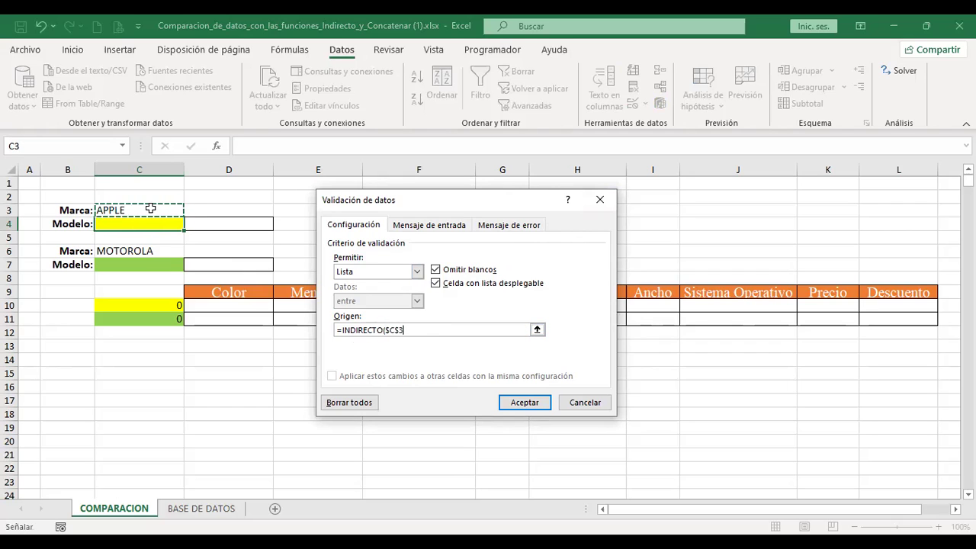
type(")")
left_click(526, 402)
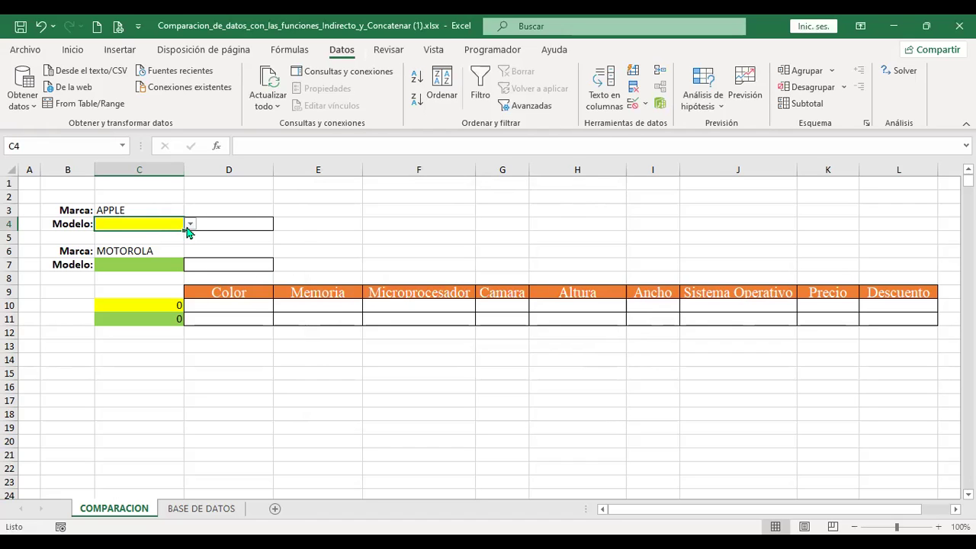
- Choose iPhone 4S as the first Modelo in C4 and check the linked cell C10
left_click(190, 224)
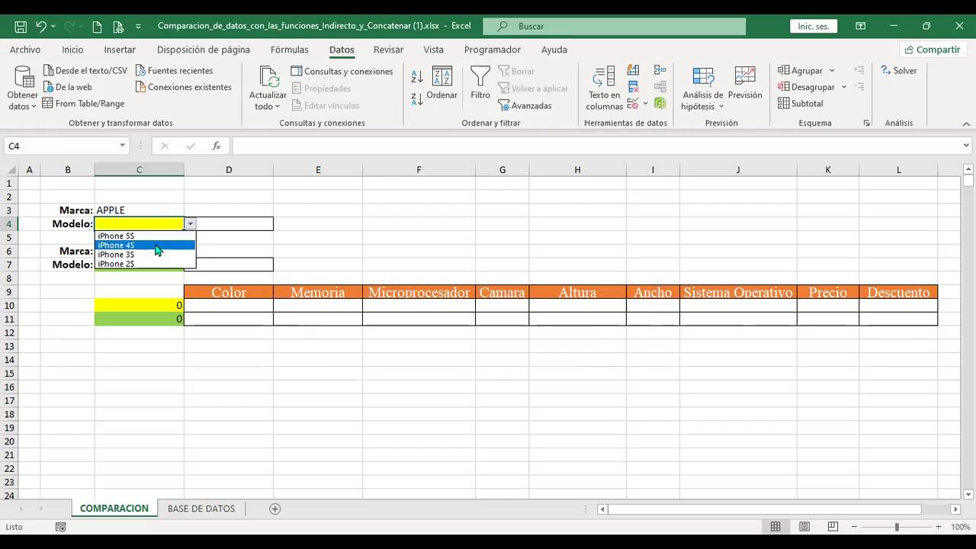
left_click(156, 245)
left_click(170, 210)
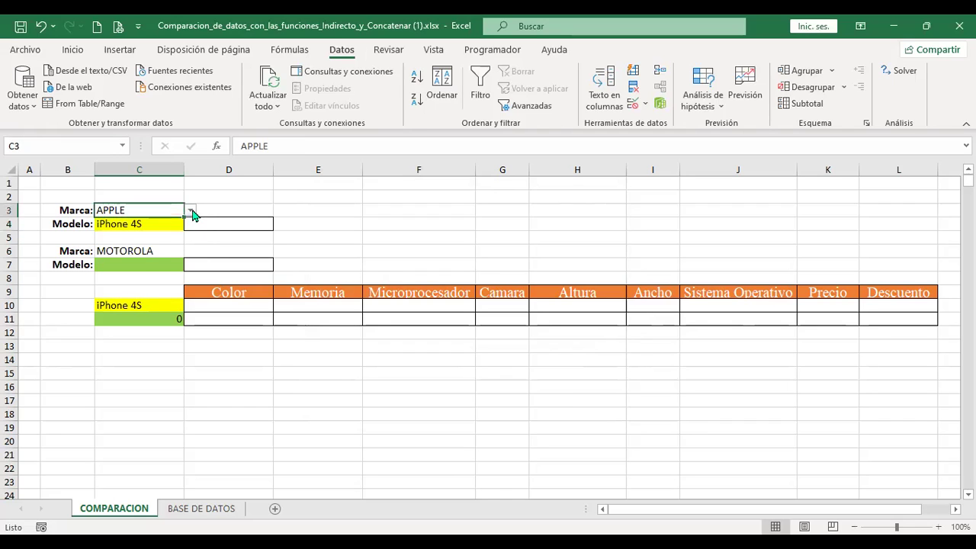
left_click(155, 303)
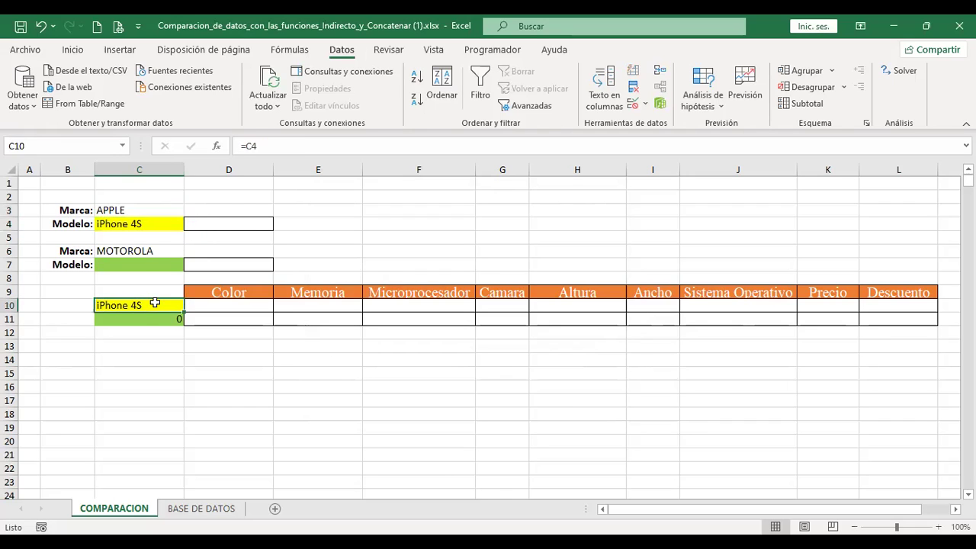
- Set the first Marca in C3 to MOTOROLA and its Modelo in C4 to Droid Mini
left_click(170, 208)
left_click(190, 210)
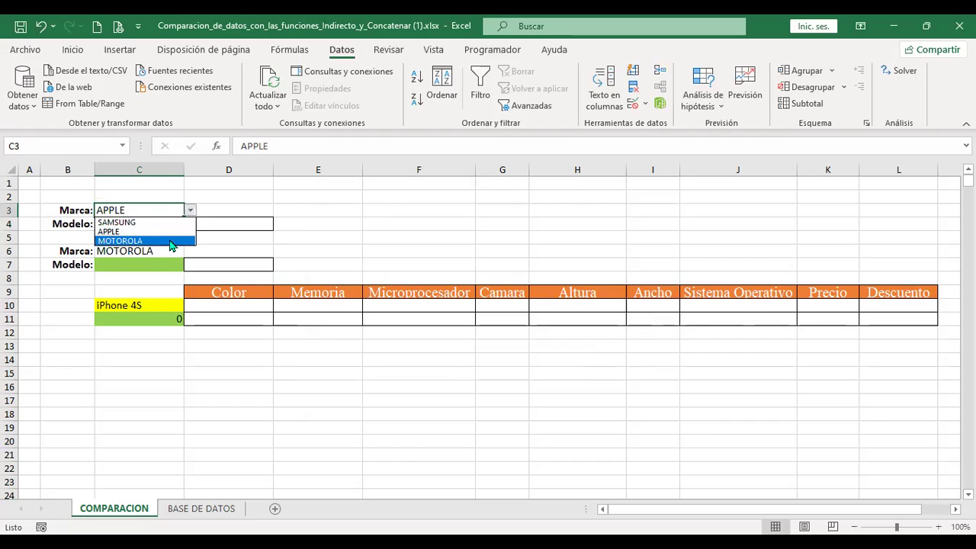
left_click(171, 241)
left_click(169, 224)
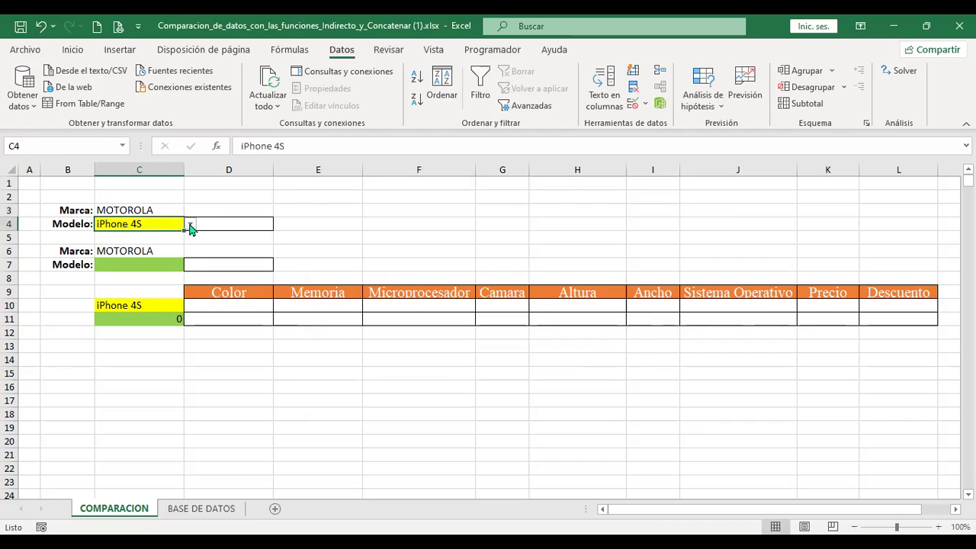
left_click(190, 226)
left_click(152, 261)
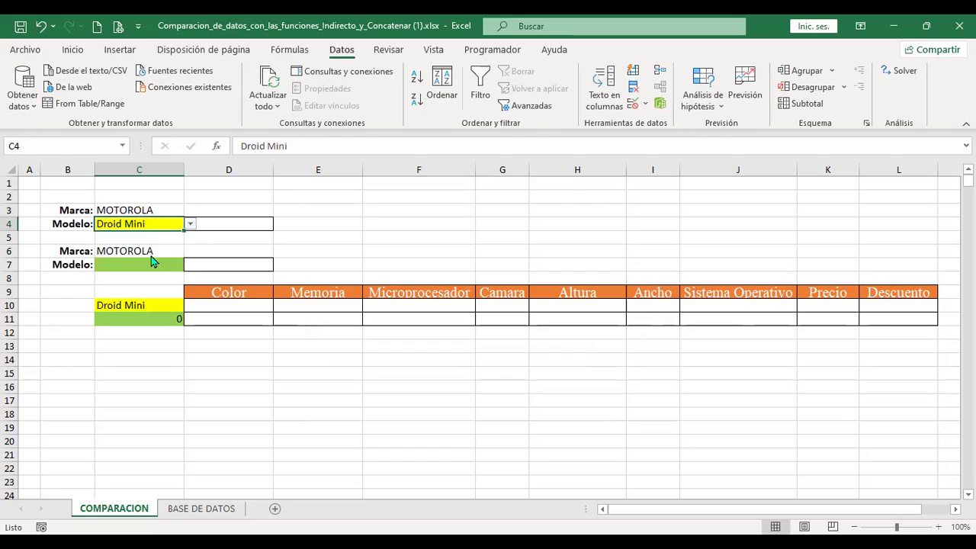
- Add a list data validation to the second Modelo cell C7 with the source =INDIRECTO($C$6)
left_click(157, 264)
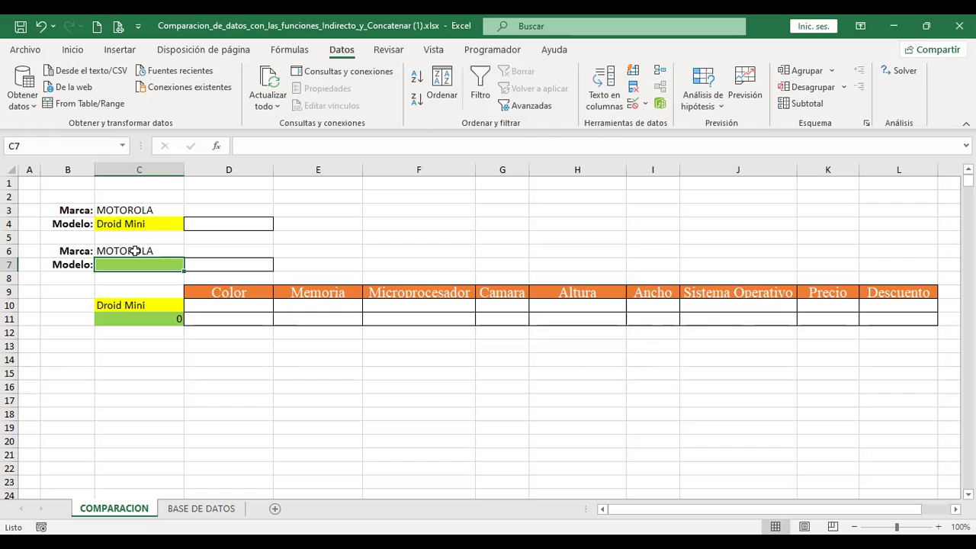
left_click(632, 105)
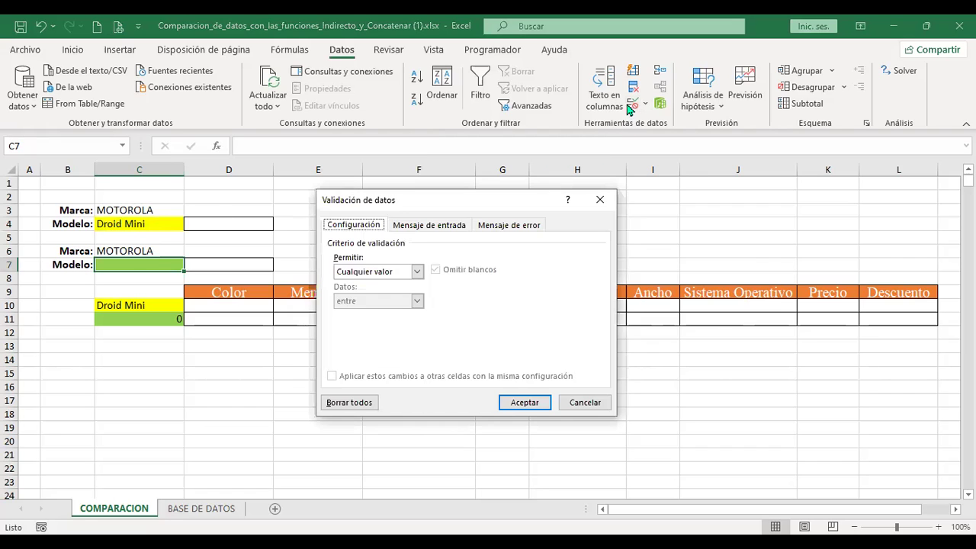
left_click(417, 272)
left_click(364, 313)
left_click(477, 327)
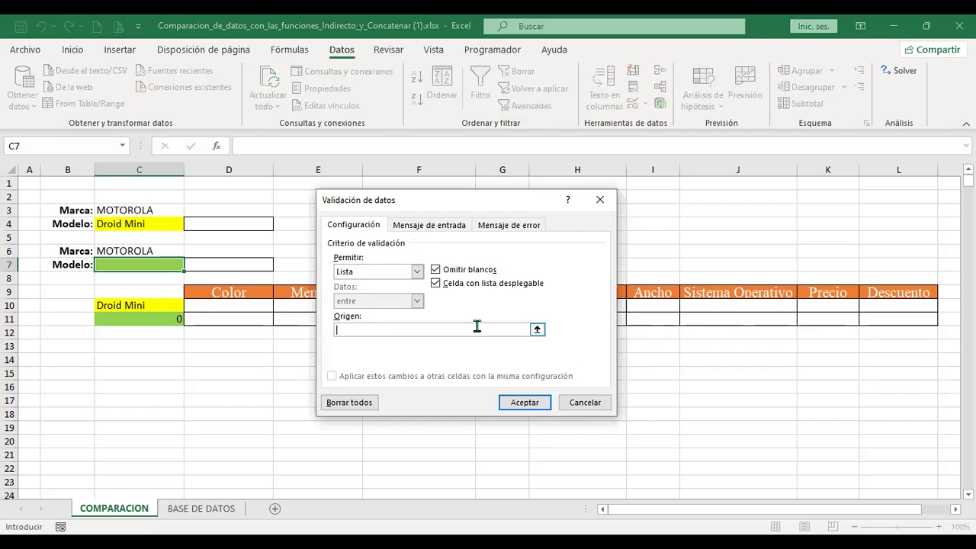
type("=INDIRECTO(")
left_click(153, 251)
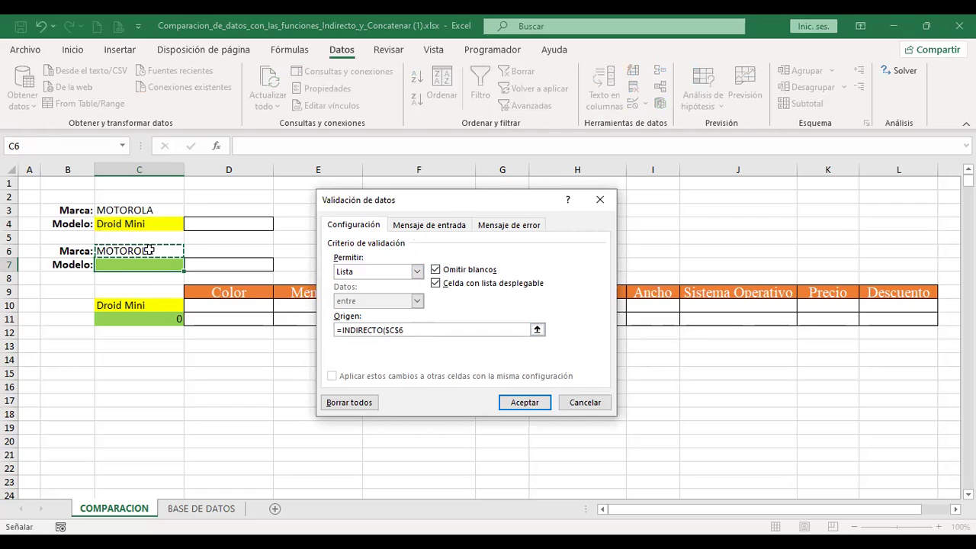
type(")")
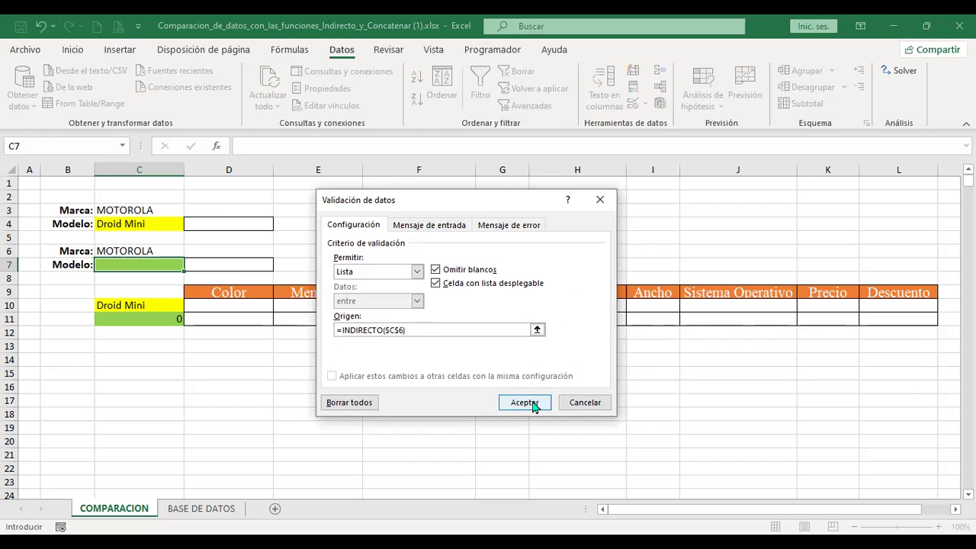
left_click(523, 402)
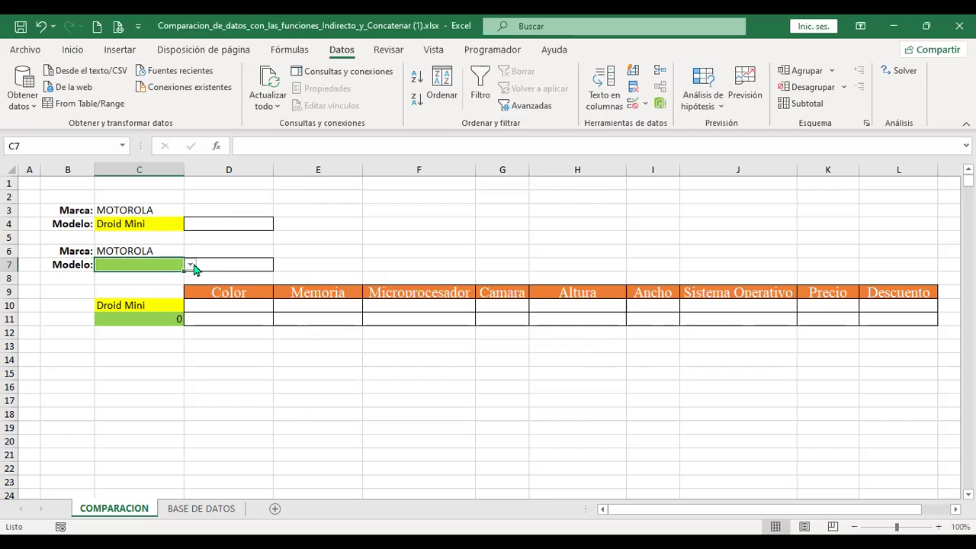
- Choose Droid Maxx 2 as the second Modelo in C7
left_click(191, 265)
left_click(164, 286)
- Set the second Marca in C6 to SAMSUNG and its Modelo in C7 to Galaxy A5
left_click(164, 251)
left_click(191, 254)
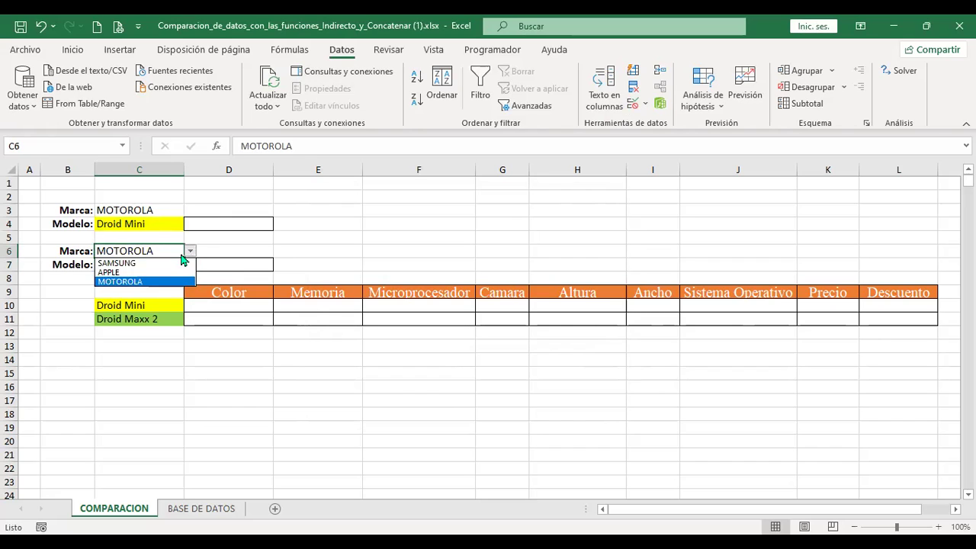
left_click(148, 261)
left_click(155, 265)
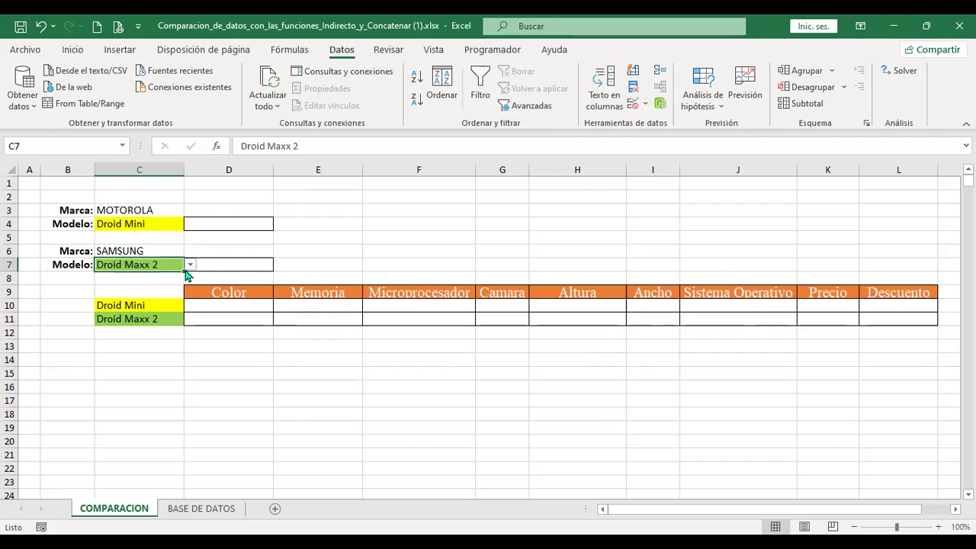
left_click(190, 265)
left_click(155, 297)
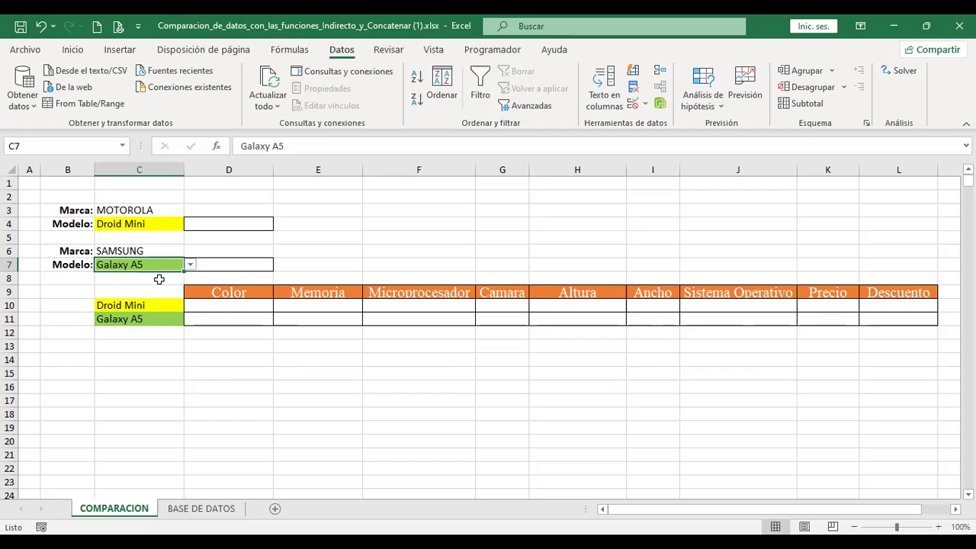
- Examine the workbook's list of defined names and the comparison table's model cells C10:C11 beside the empty Color cell D10
left_click(227, 305)
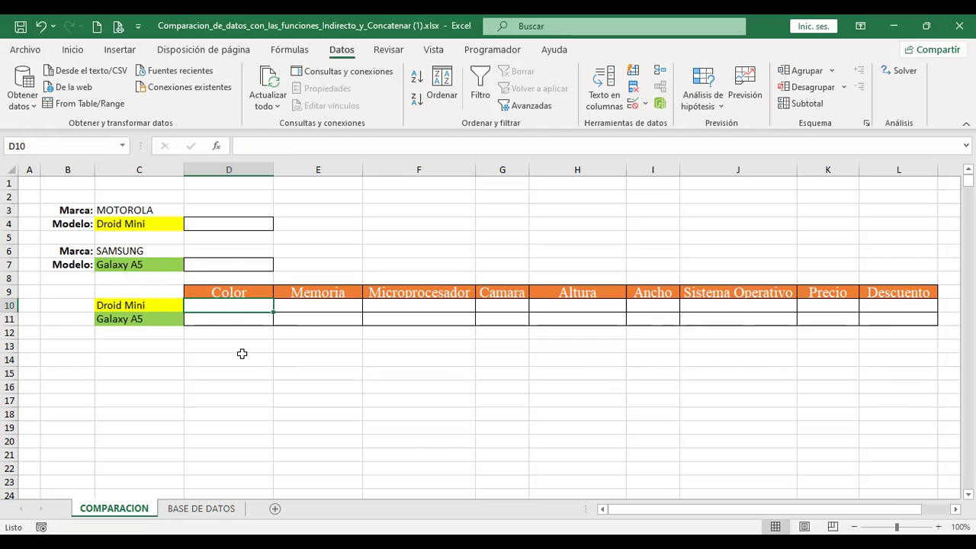
left_click(234, 225)
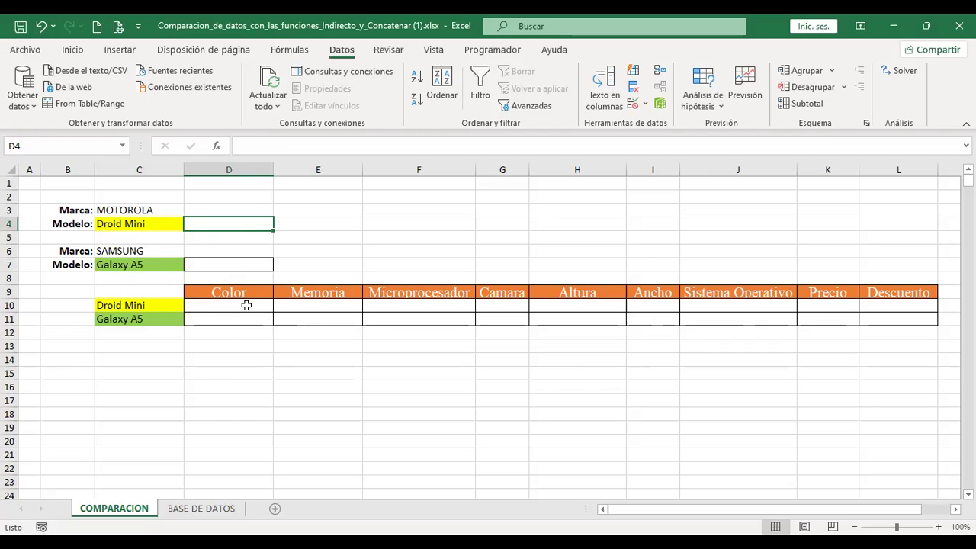
left_click(123, 145)
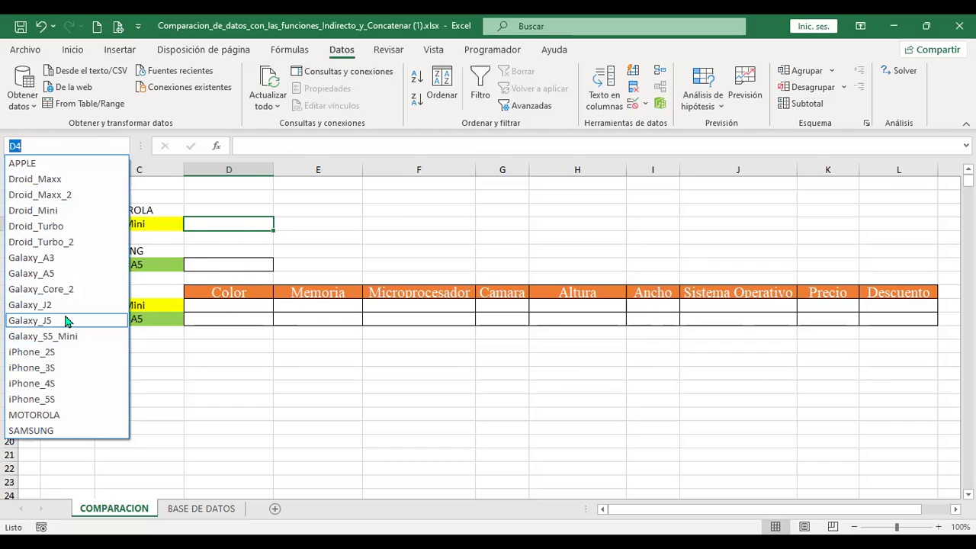
left_click(246, 313)
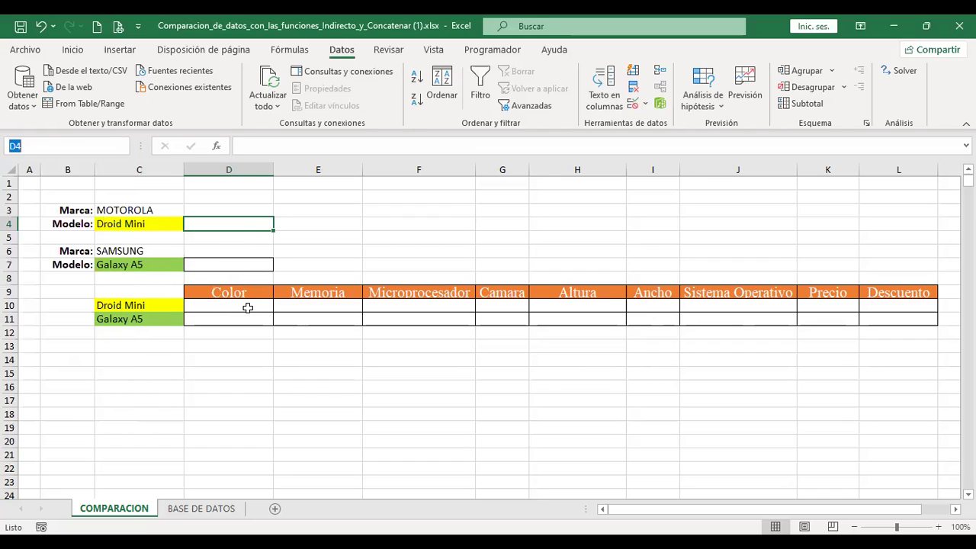
left_click(312, 238)
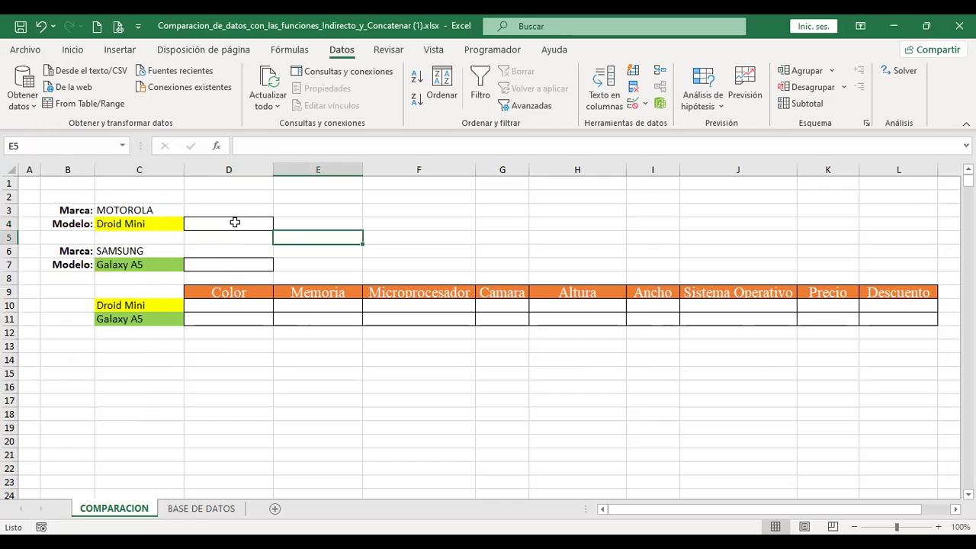
left_click(260, 307)
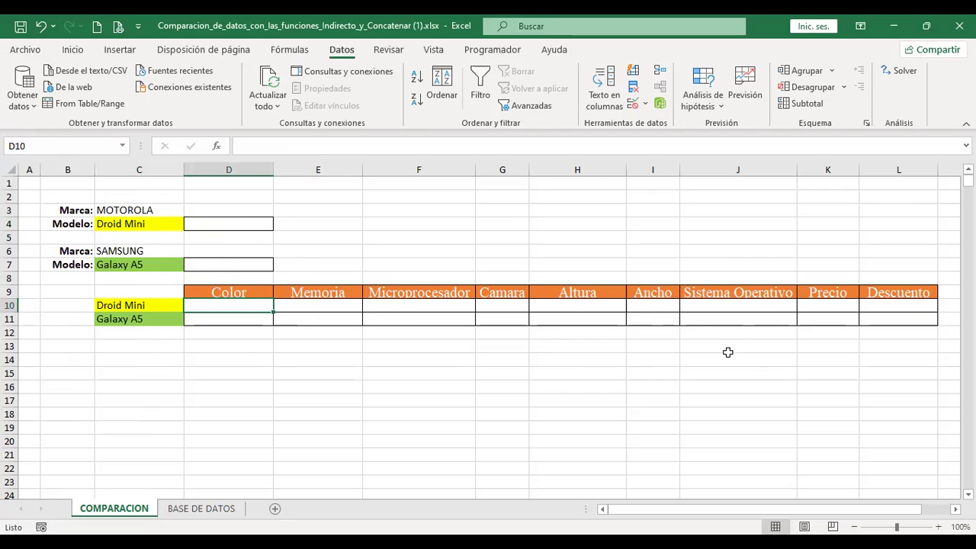
left_click_drag(147, 305, 148, 318)
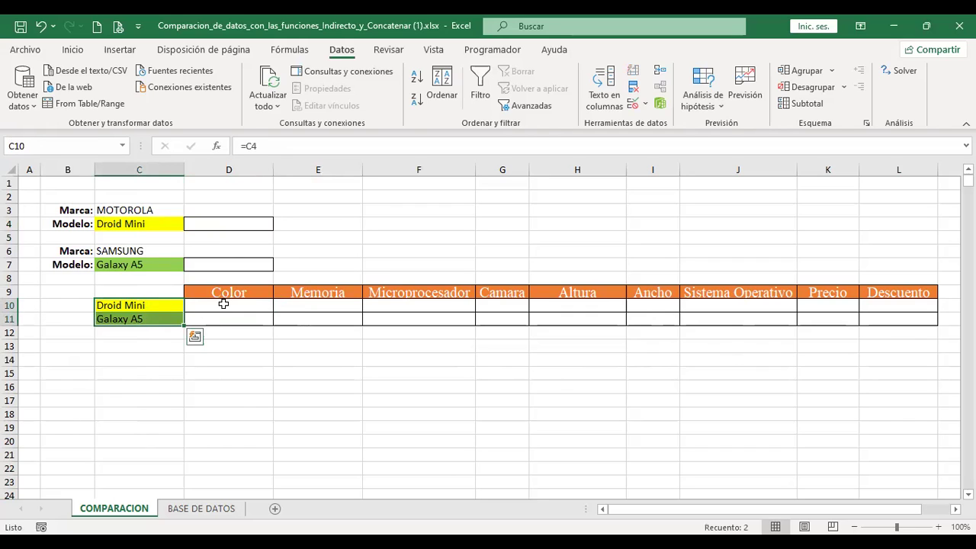
left_click(224, 303)
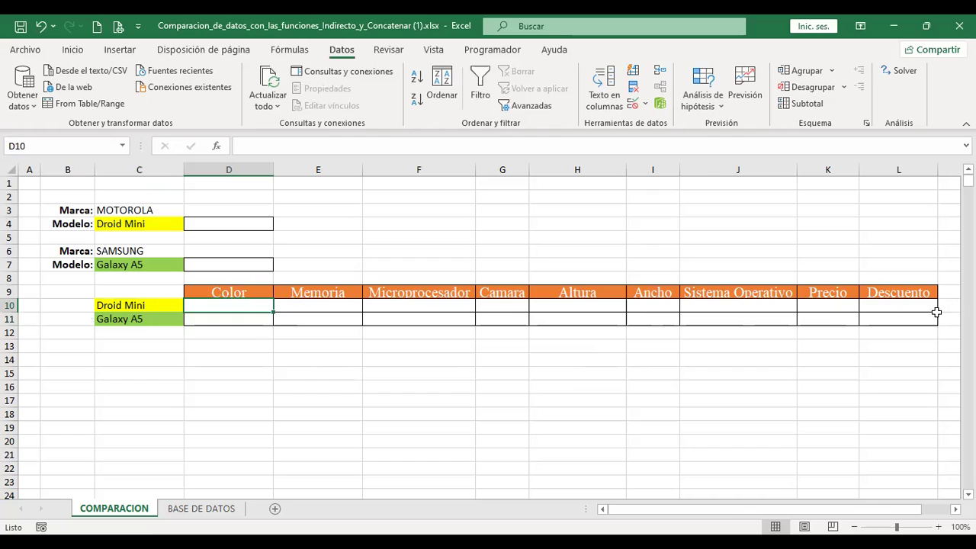
left_click(134, 303)
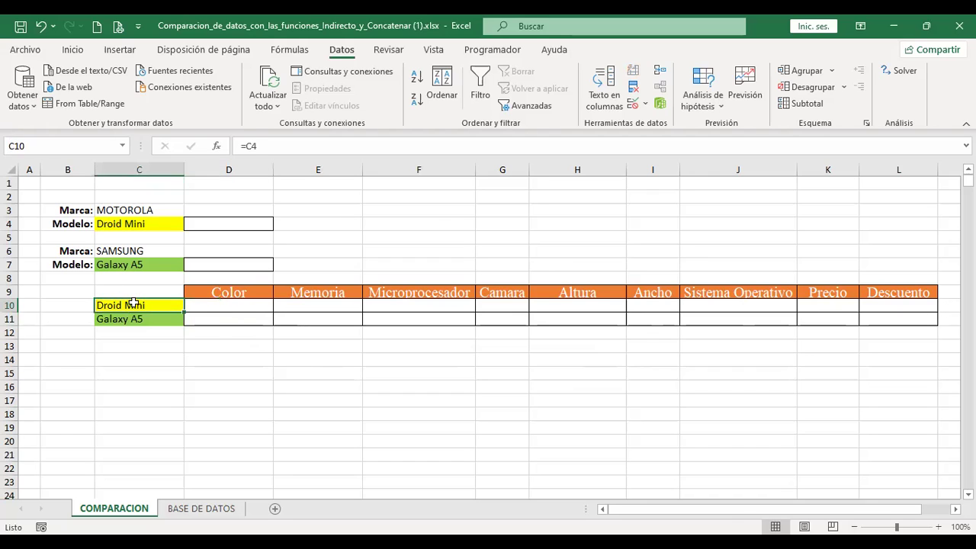
- Try the formula =INDIRECTO(C10) in the first phone's Color cell D10, and undo the entry
left_click(271, 304)
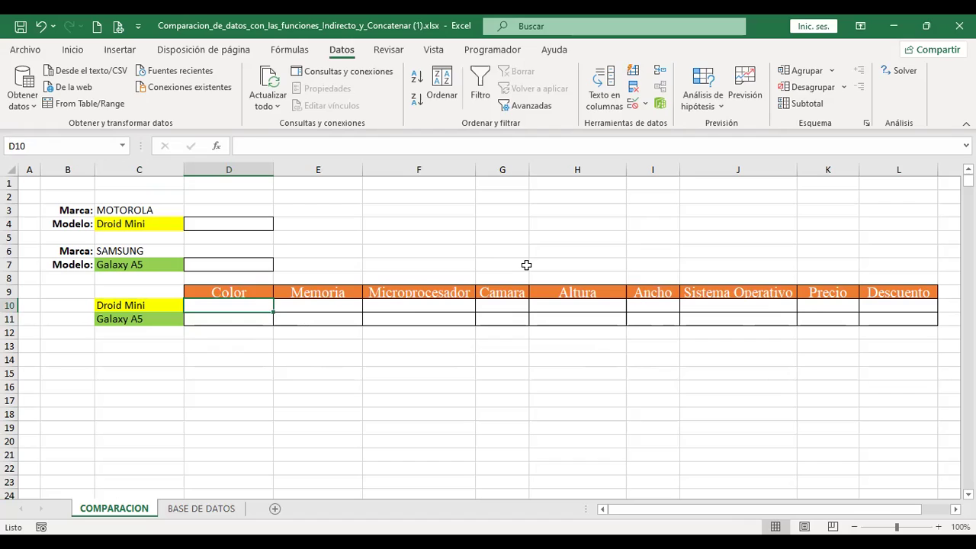
type("=")
key("Escape")
type("=")
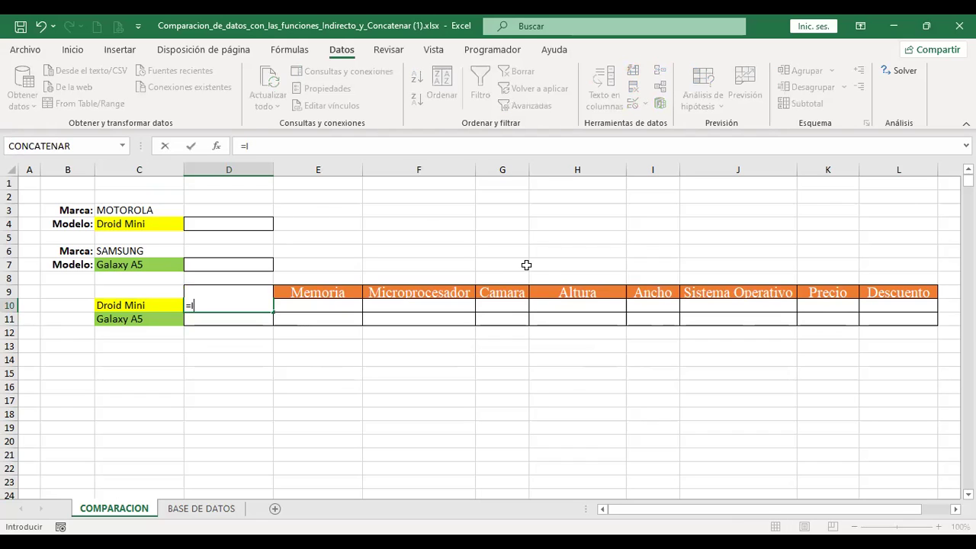
type("INDIRE")
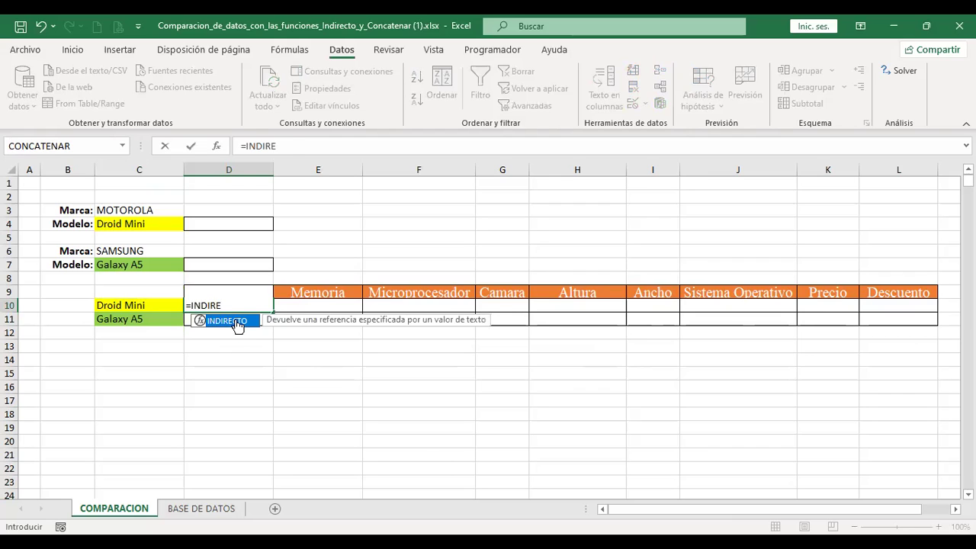
double_click(236, 322)
left_click(168, 304)
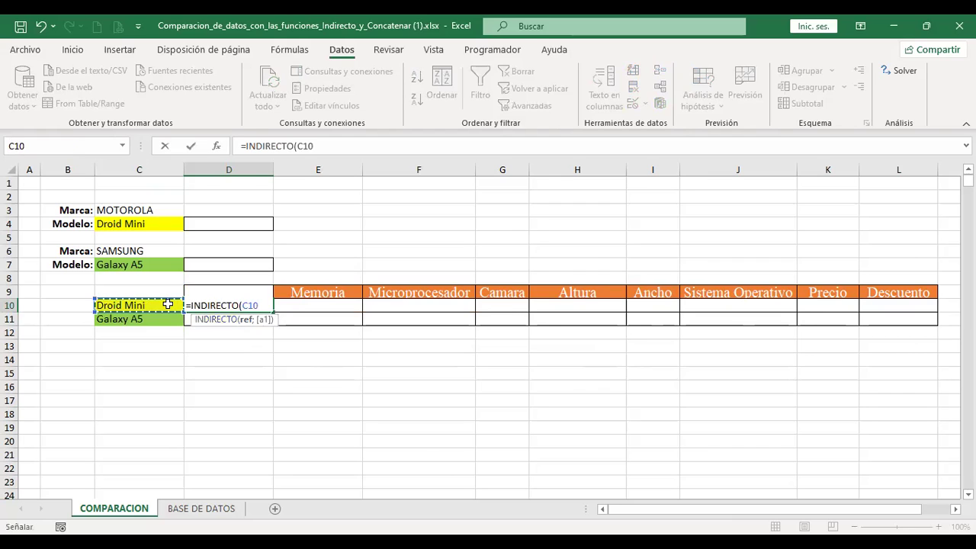
type(")")
key("Return")
key("ctrl+z")
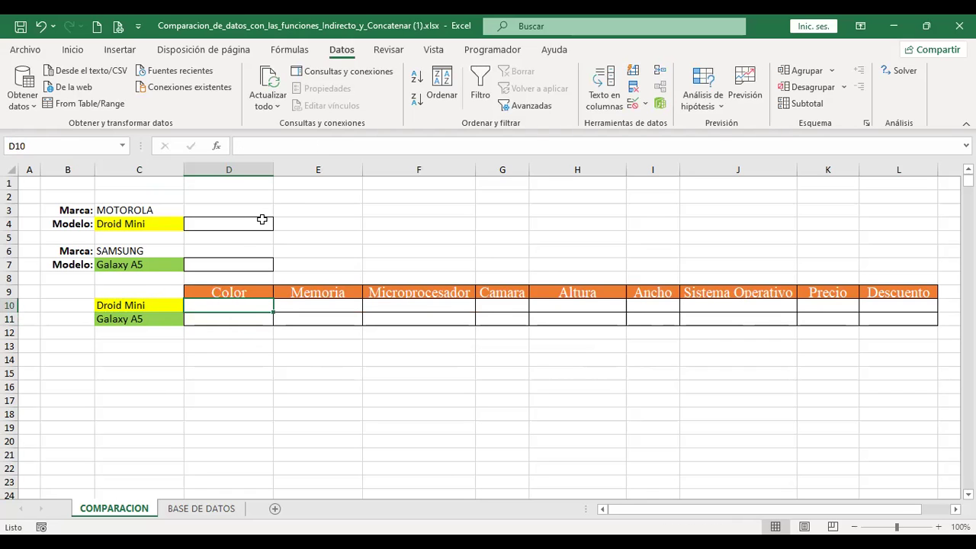
- Enter a SUSTITUIR formula in D4 that replaces the spaces in the first Modelo C4 with underscores
left_click(259, 221)
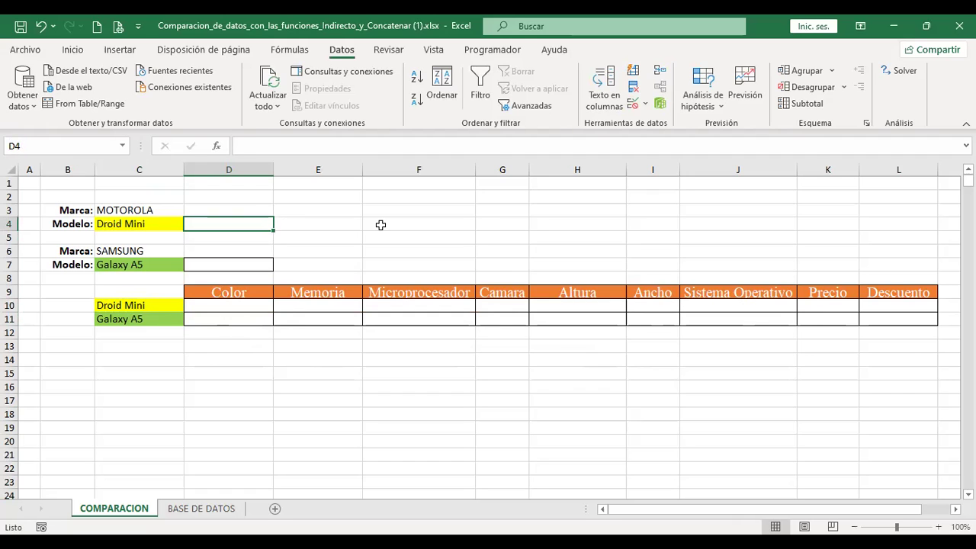
type("+")
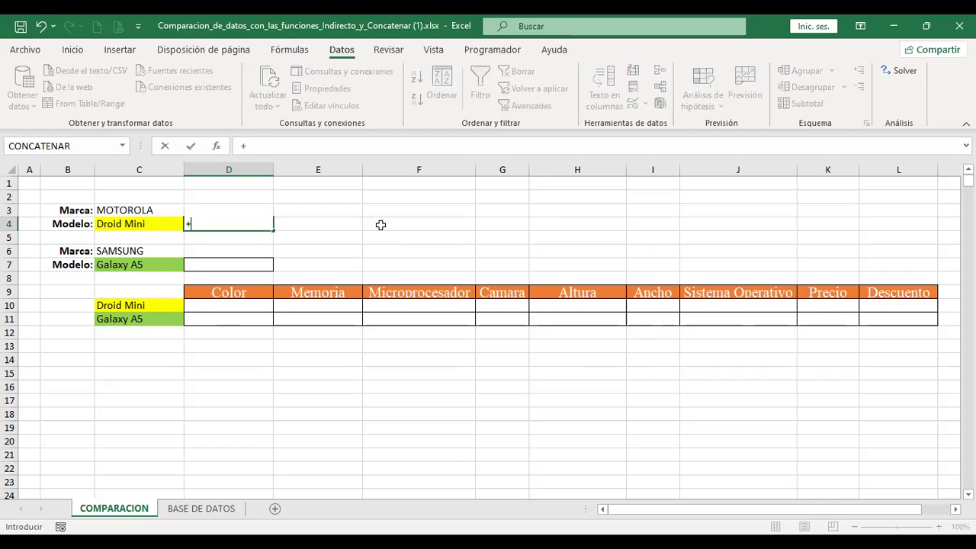
type("SUS")
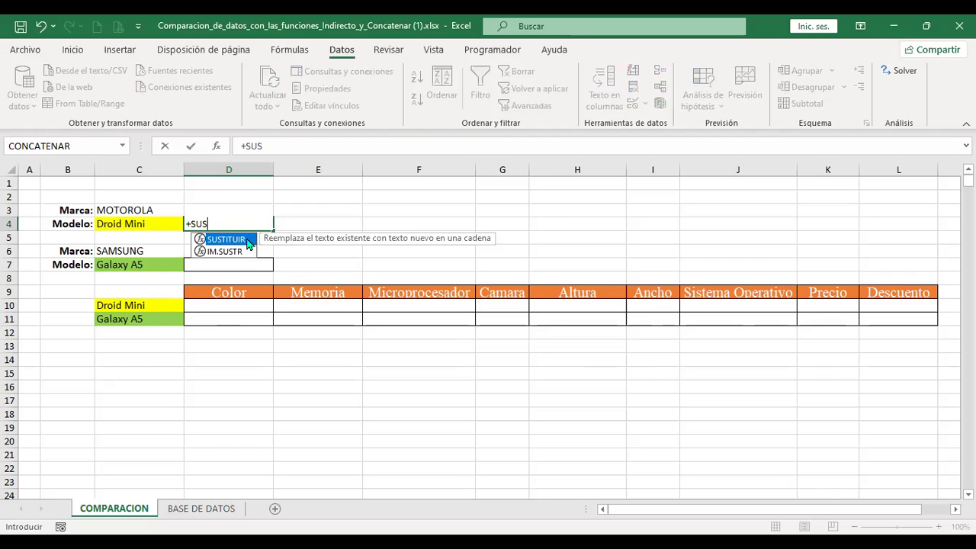
key("Tab")
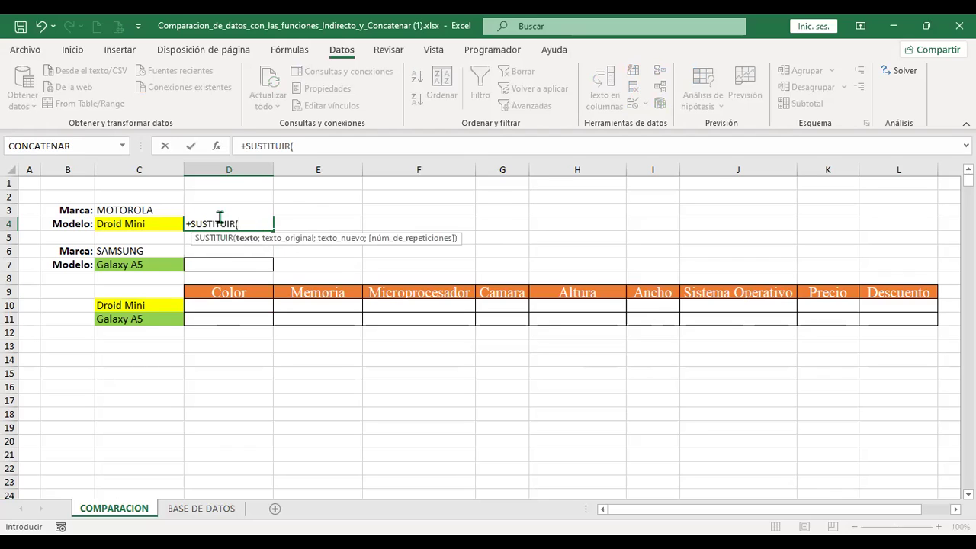
left_click(152, 223)
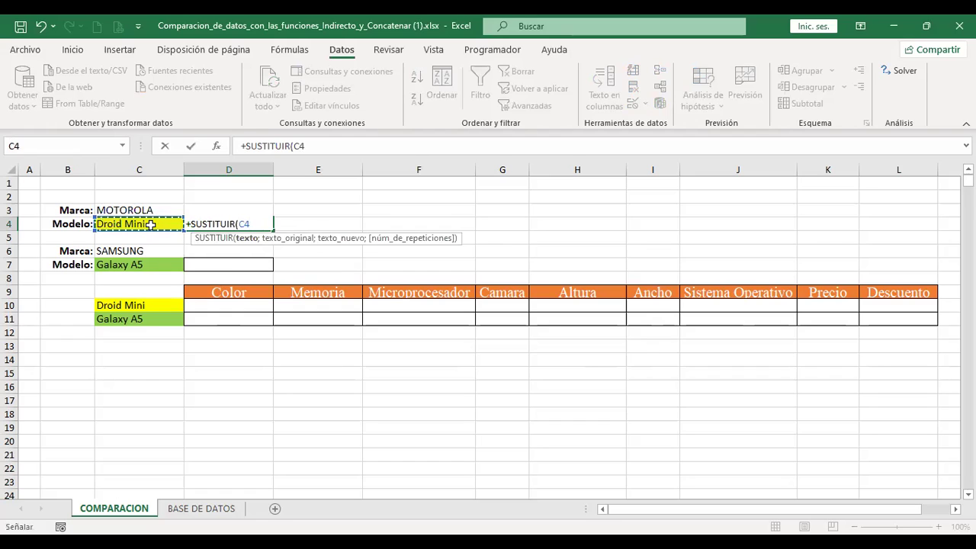
type(";")
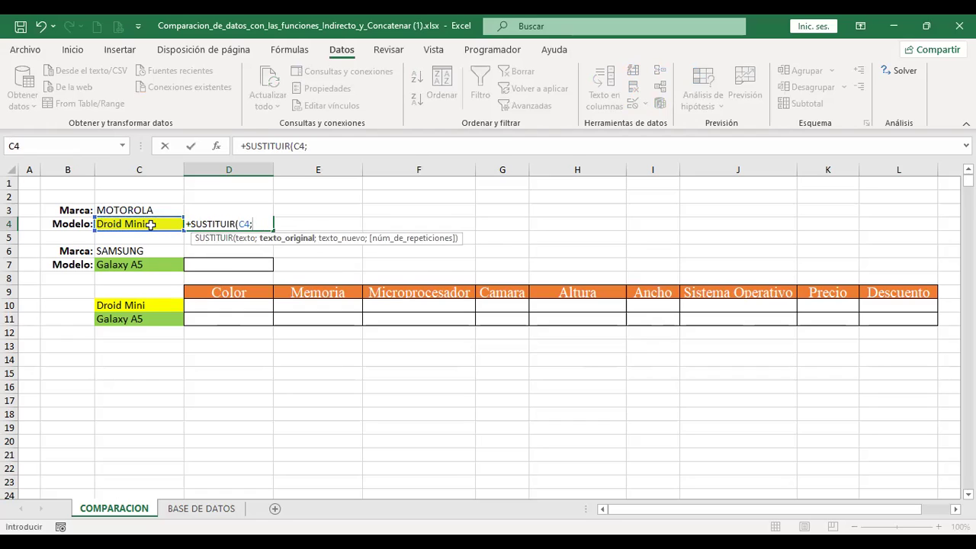
type("\" \";\"")
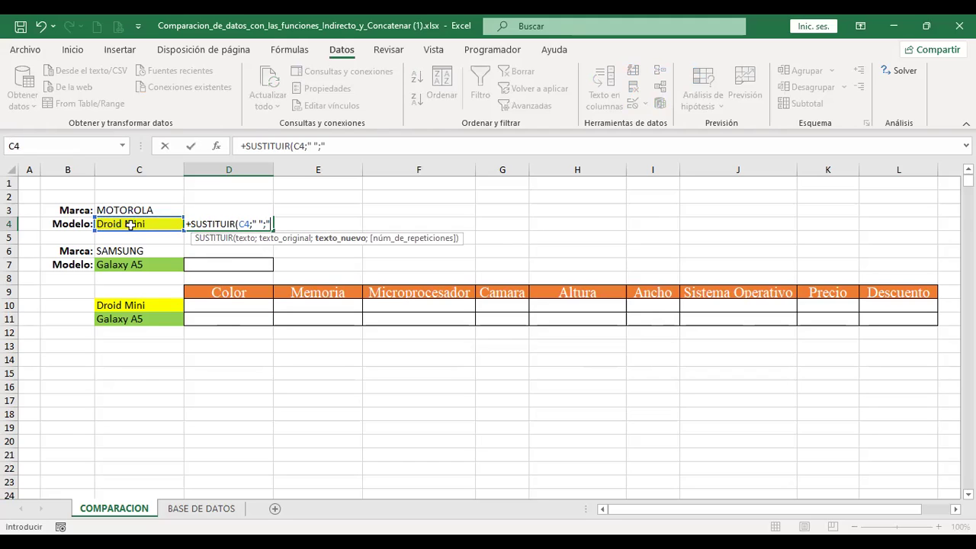
type("_\")")
key("Return")
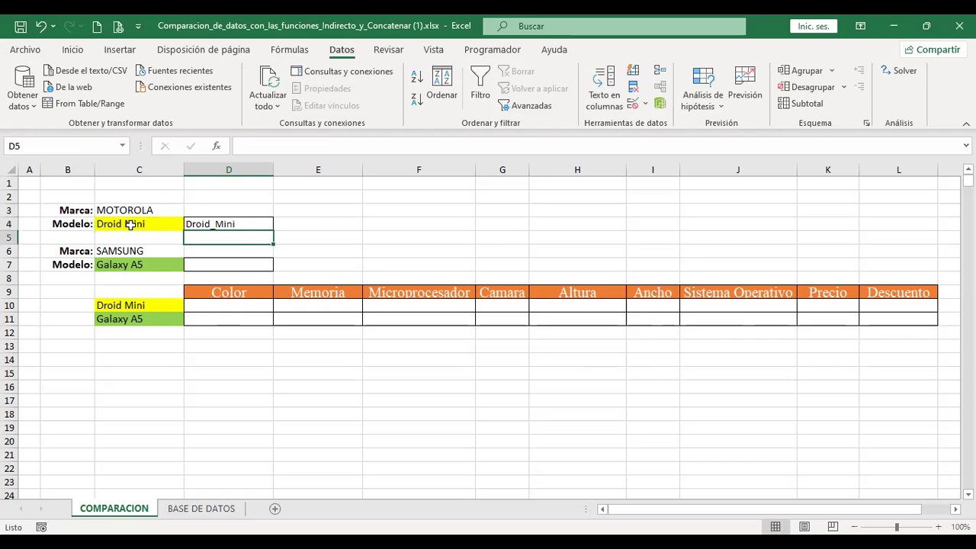
- Fill the first phone's comparison row by entering +INDIRECTO(D4) in the Color cell D10
left_click(255, 303)
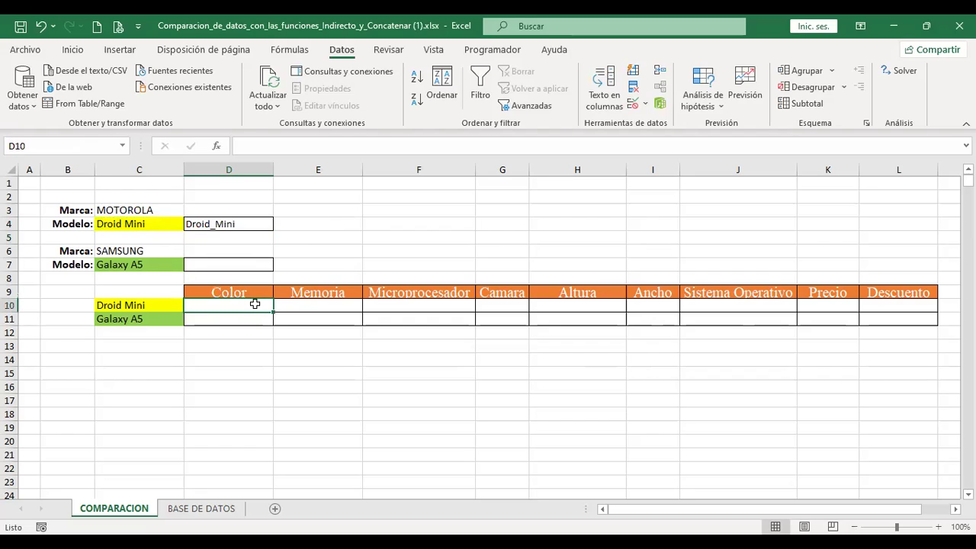
type("+I")
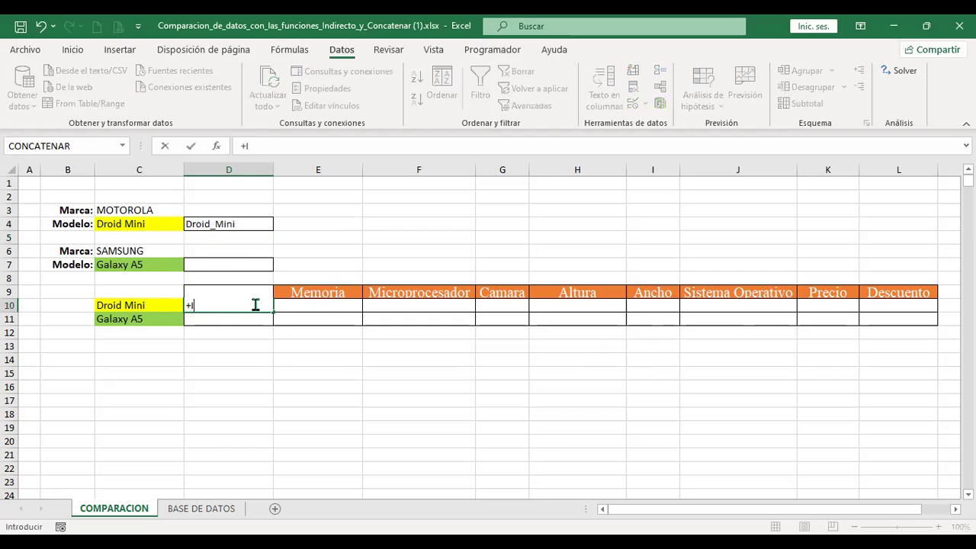
type("NDIRE")
double_click(251, 321)
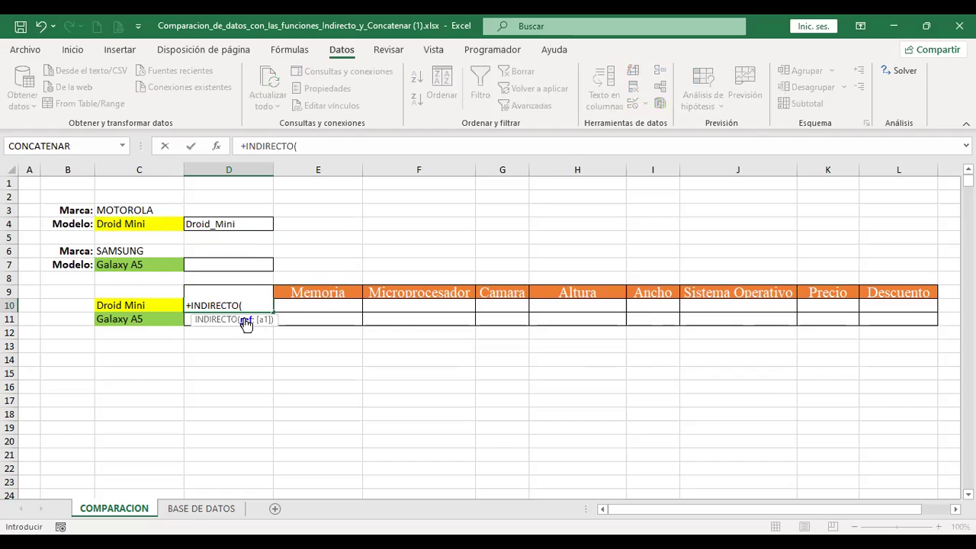
left_click(255, 223)
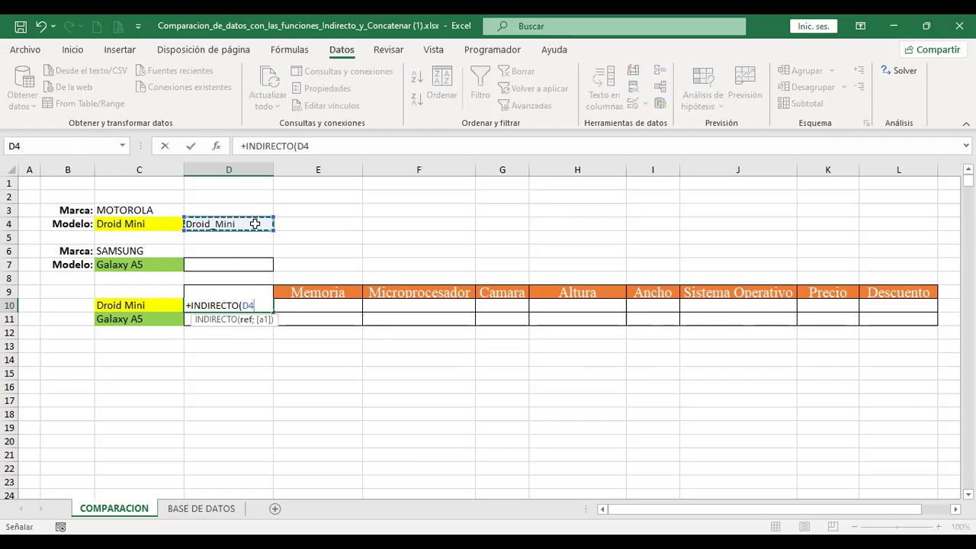
key("Return")
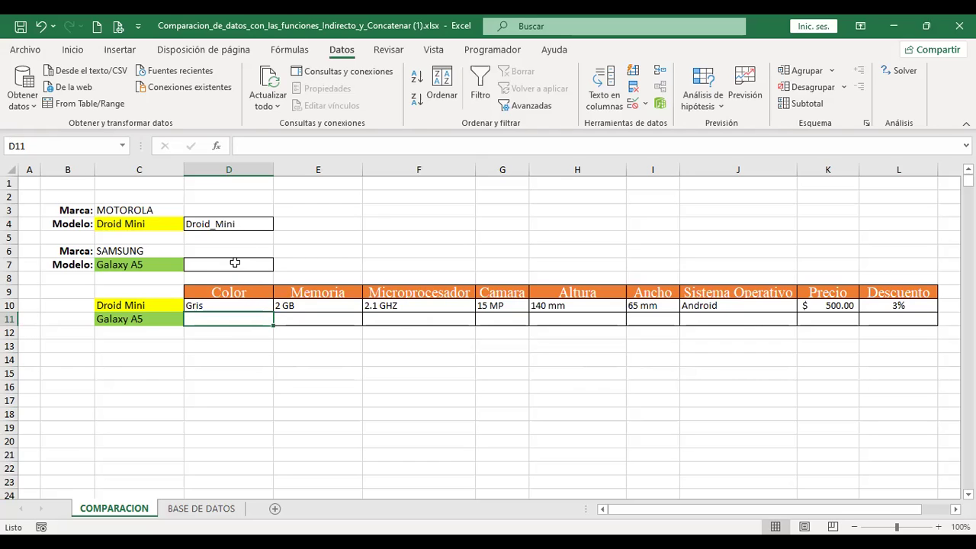
- Review the formula in D10 and check the Droid Mini specifications against the BASE DE DATOS sheet
left_click(226, 305)
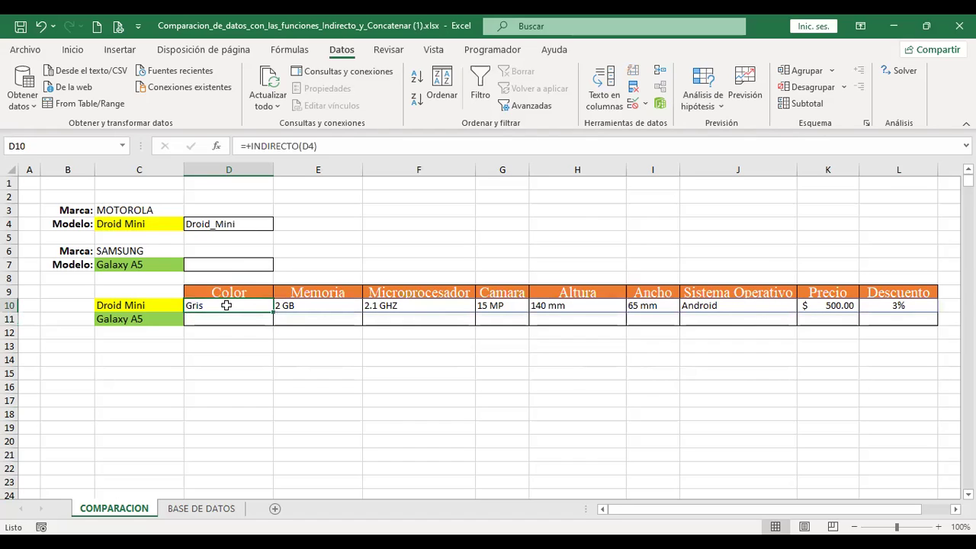
key("F2")
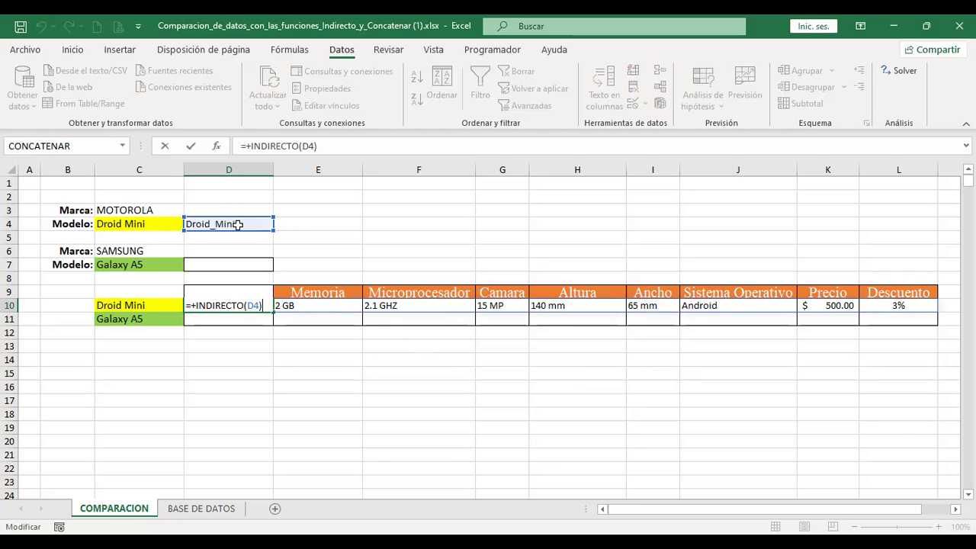
key("Return")
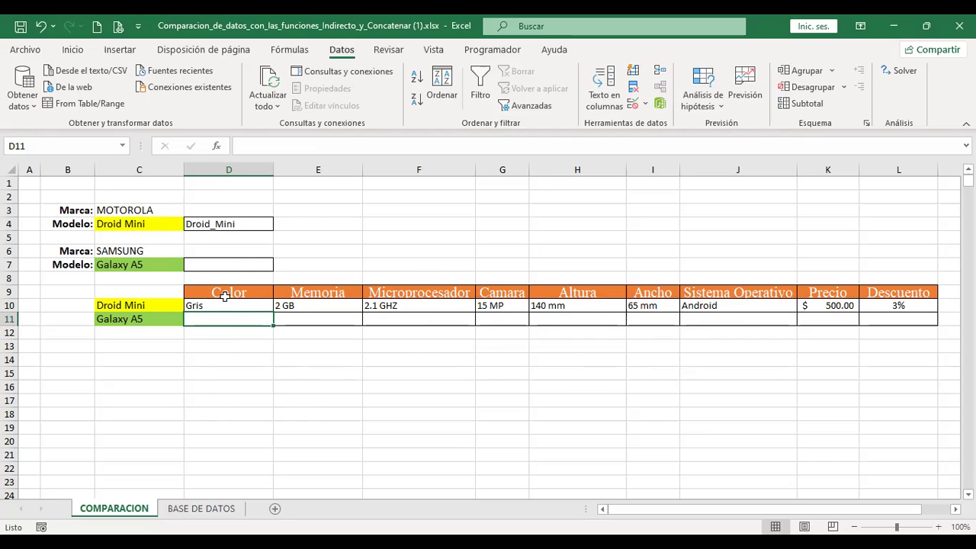
left_click(220, 513)
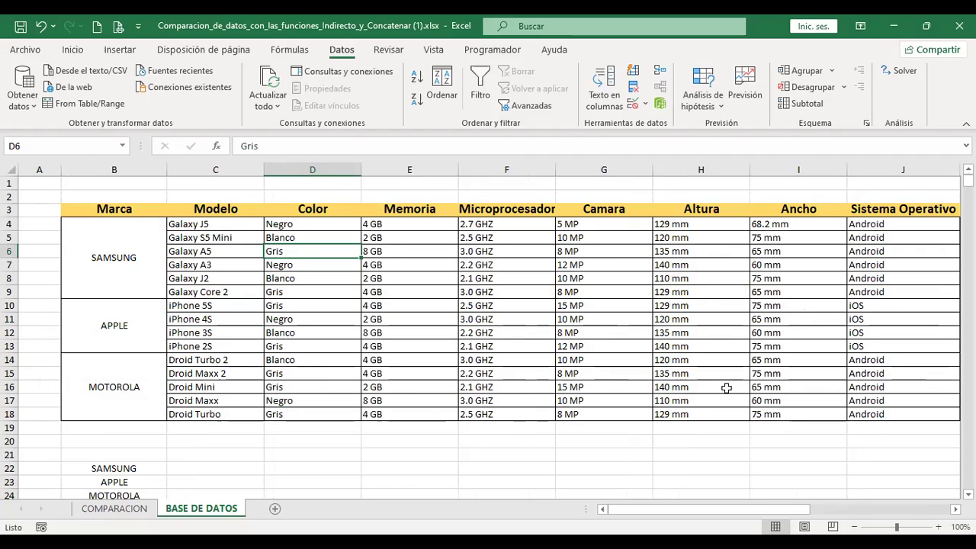
mouse_move(743, 514)
left_mouse_down()
mouse_move(773, 514)
mouse_move(755, 513)
left_mouse_up()
left_click(114, 509)
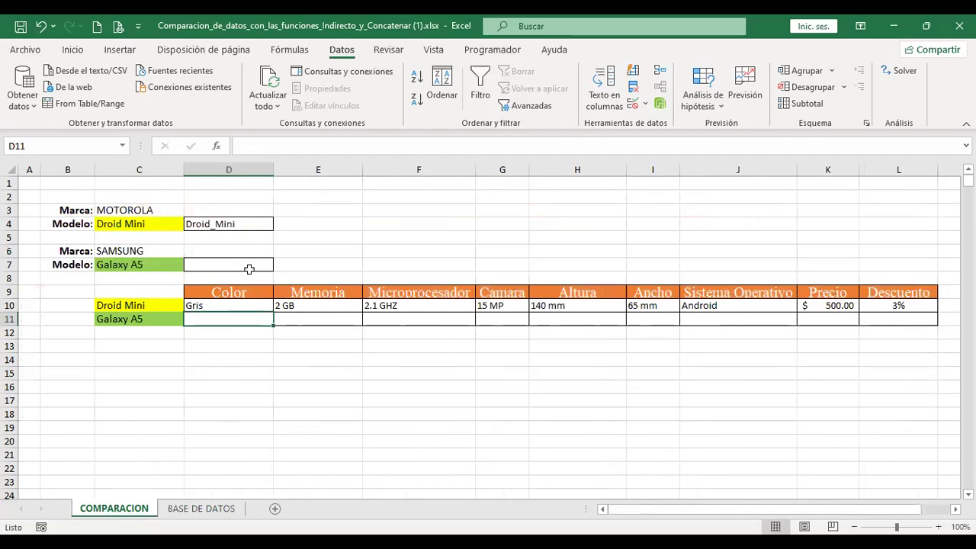
- Enter =SUSTITUIR(C7;" ";"_") in D7 to replace the spaces in the second Modelo with underscores
left_click(220, 265)
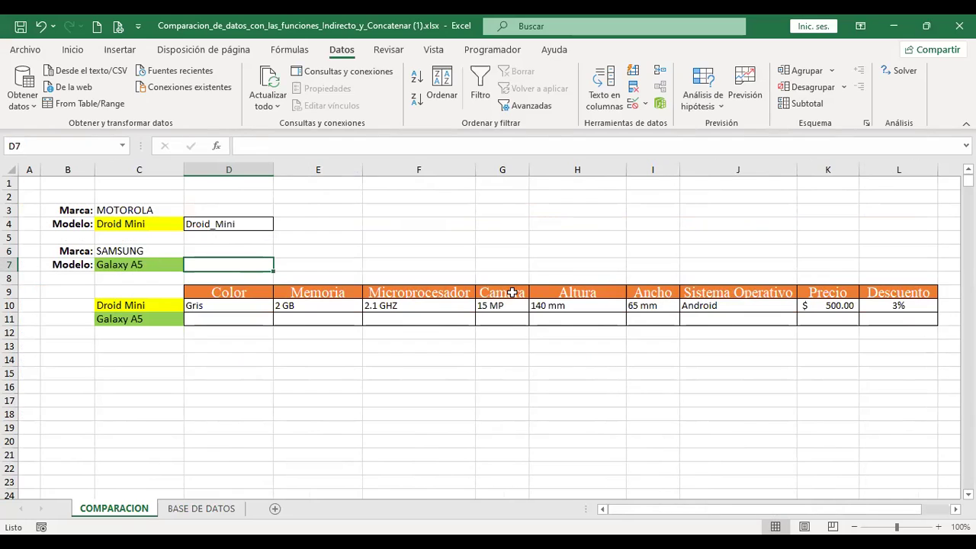
type("=")
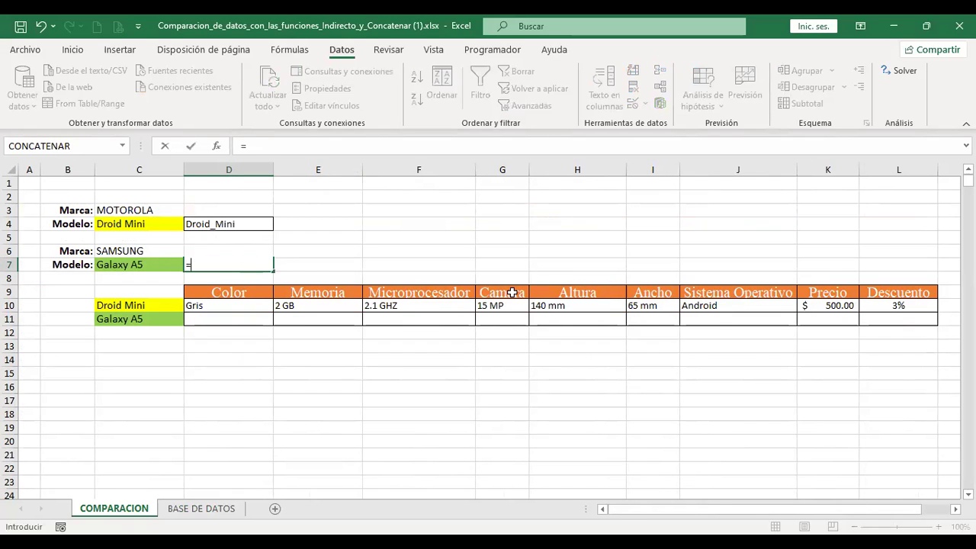
type("SUS")
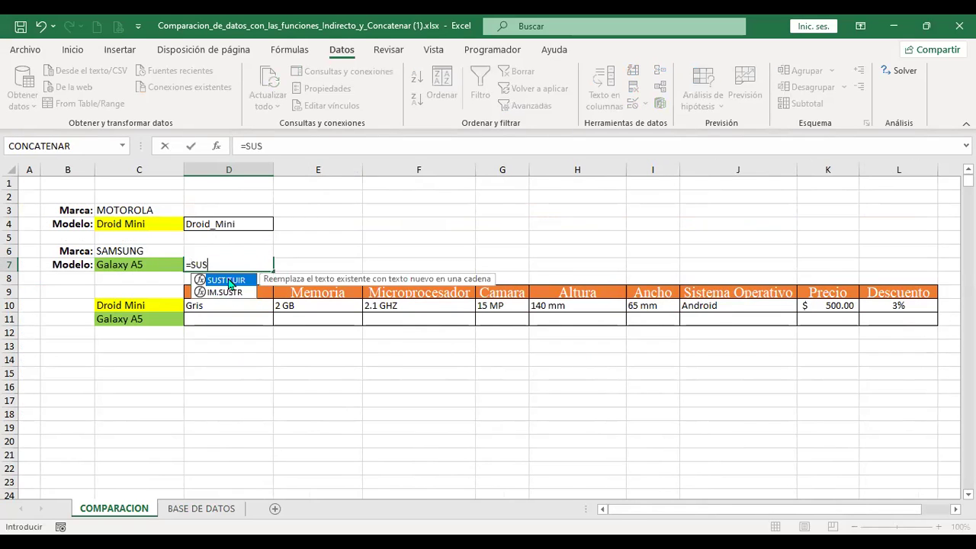
key("Tab")
left_click(139, 264)
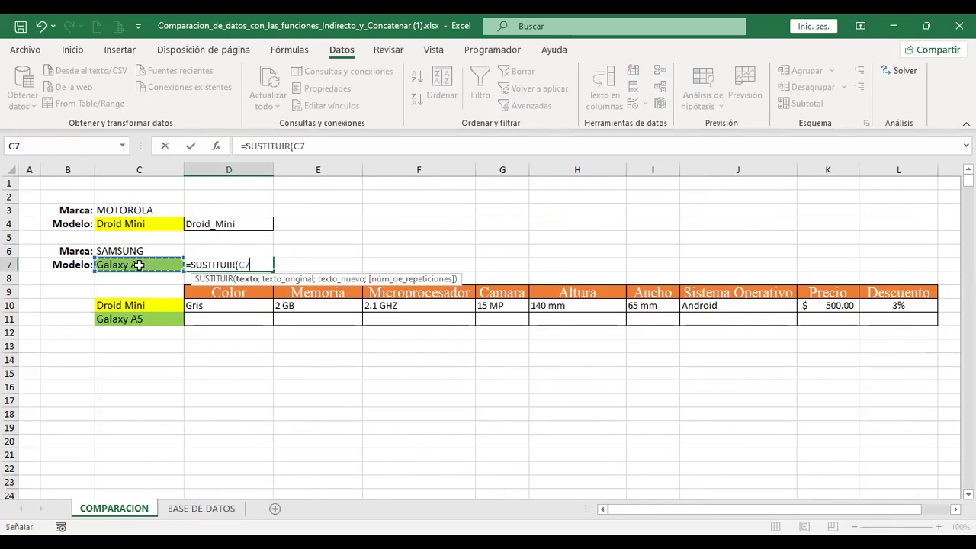
type(";\" \"")
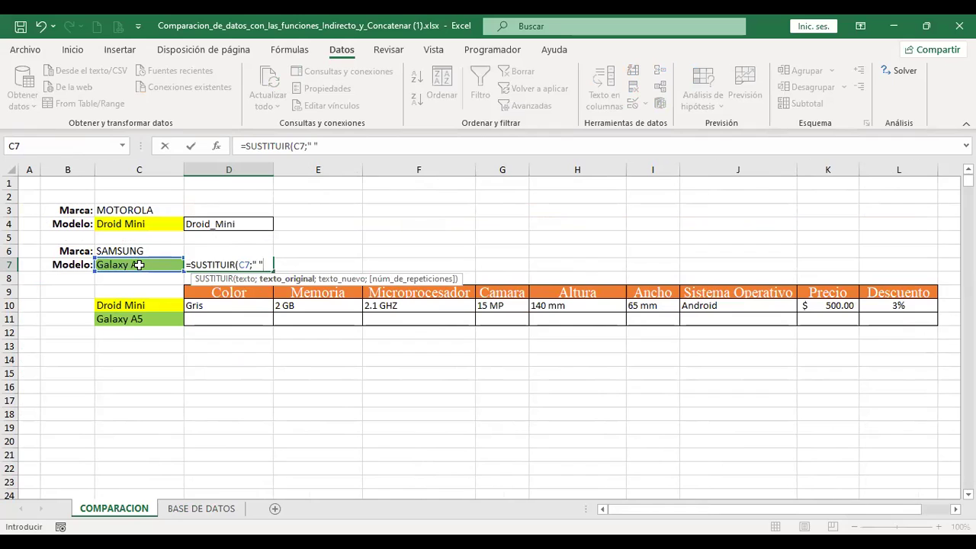
type(";\"_\"")
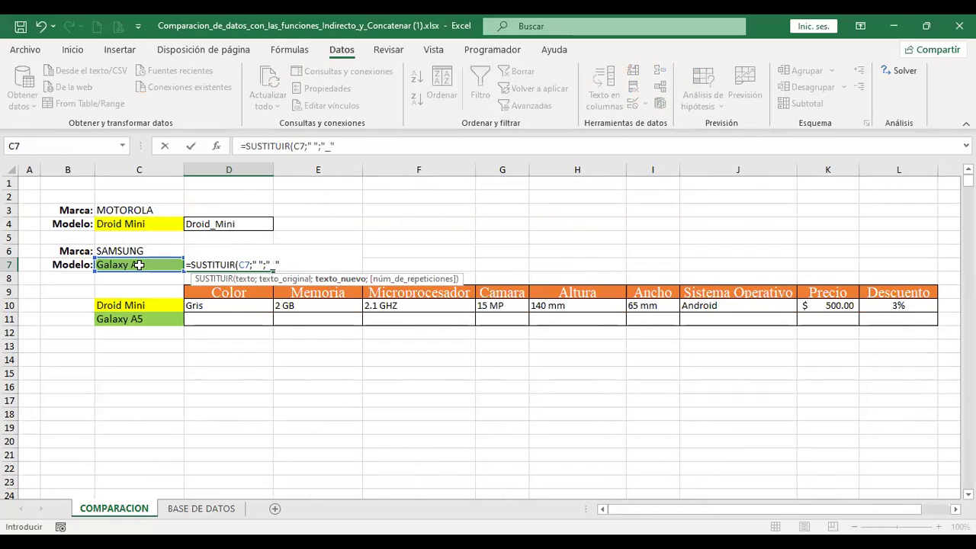
type(")")
key("Return")
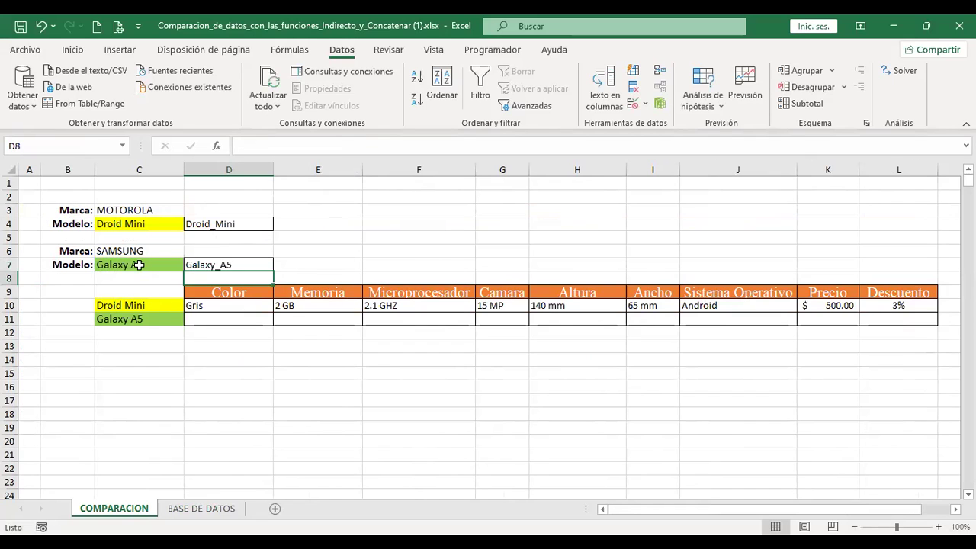
- Fill the second phone's comparison row by entering +INDIRECTO(D7) in the Color cell D11
left_click(209, 318)
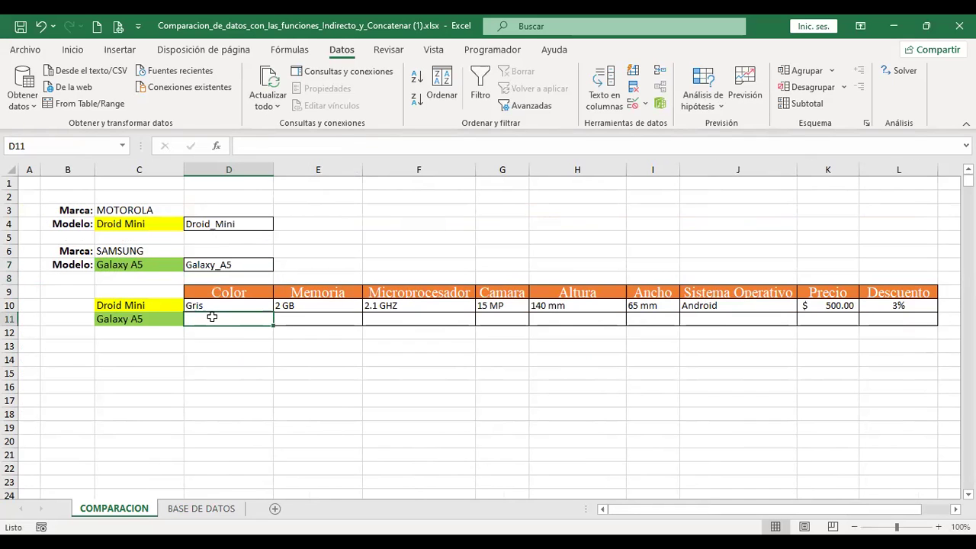
type("+")
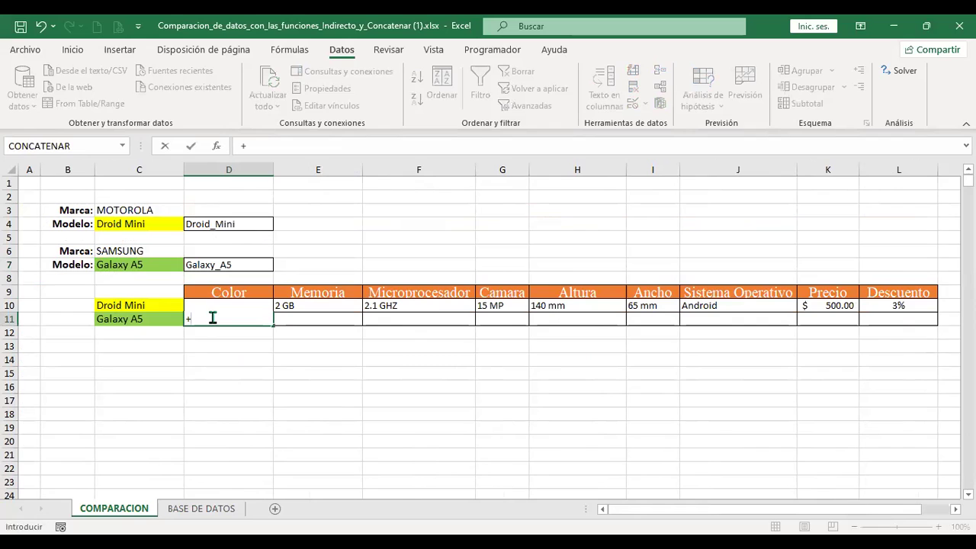
type("INDIRE")
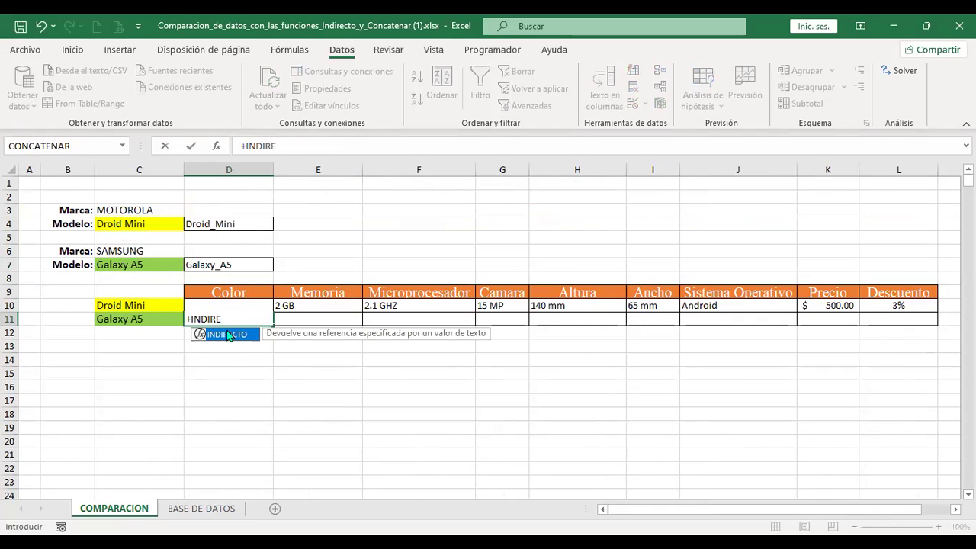
key("Tab")
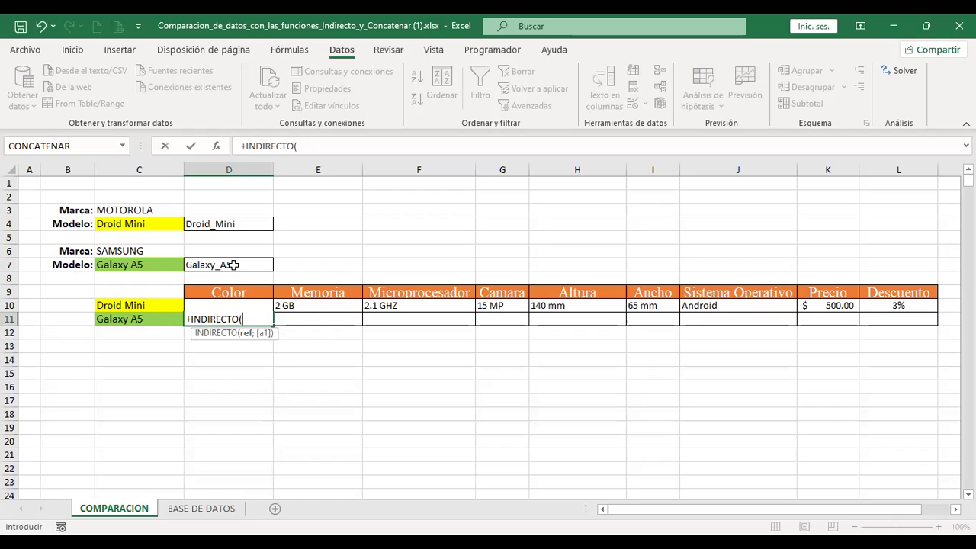
left_click(233, 264)
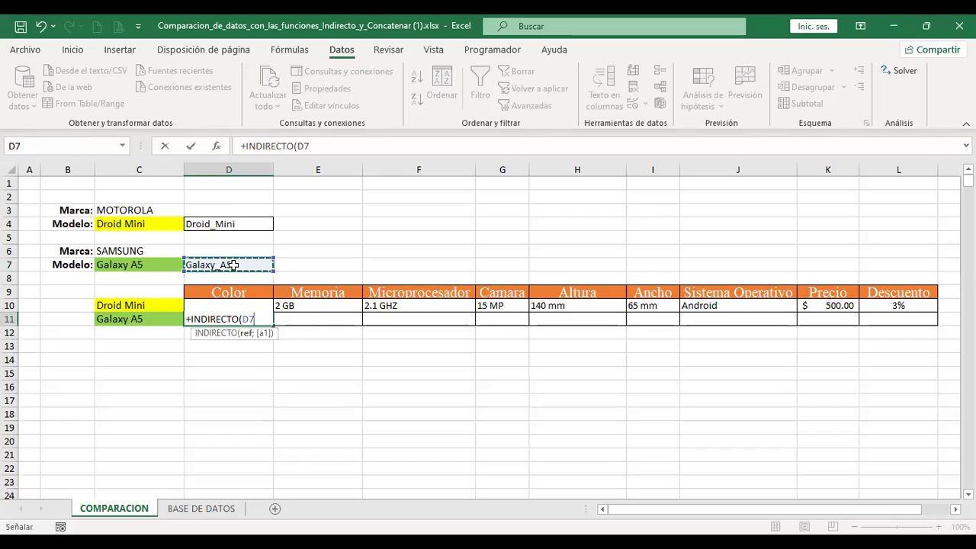
key("Return")
key("Up")
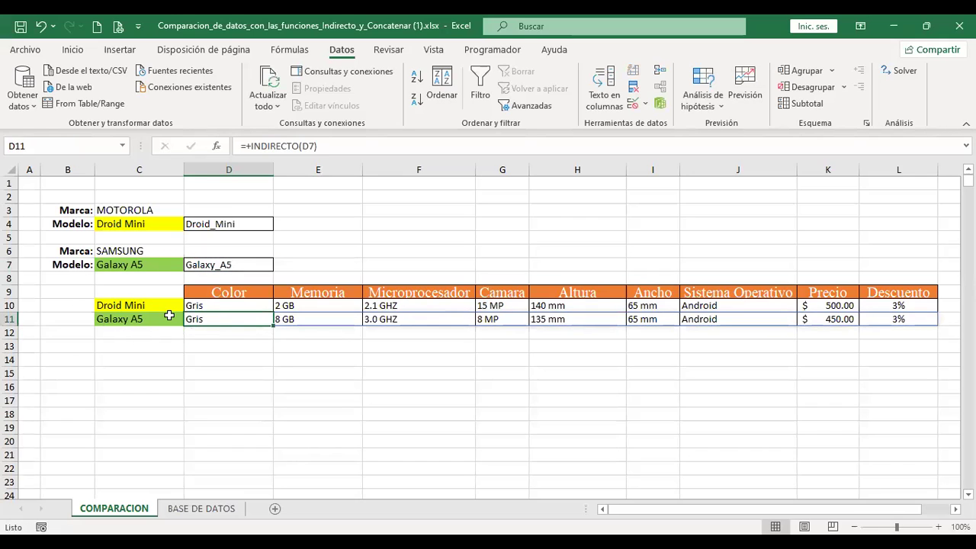
- Check the Galaxy A5 specifications in row 11 against the BASE DE DATOS sheet
left_click(215, 509)
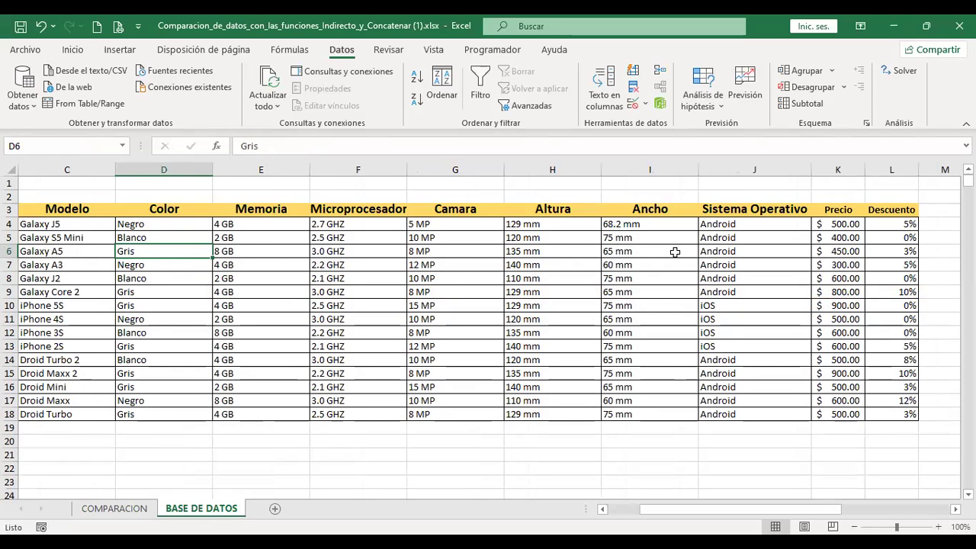
left_click(129, 508)
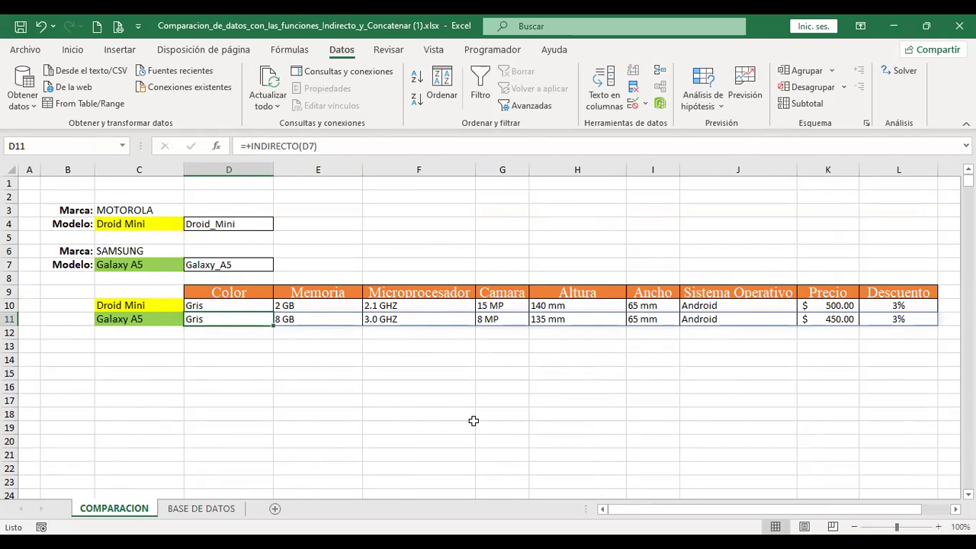
left_click(229, 509)
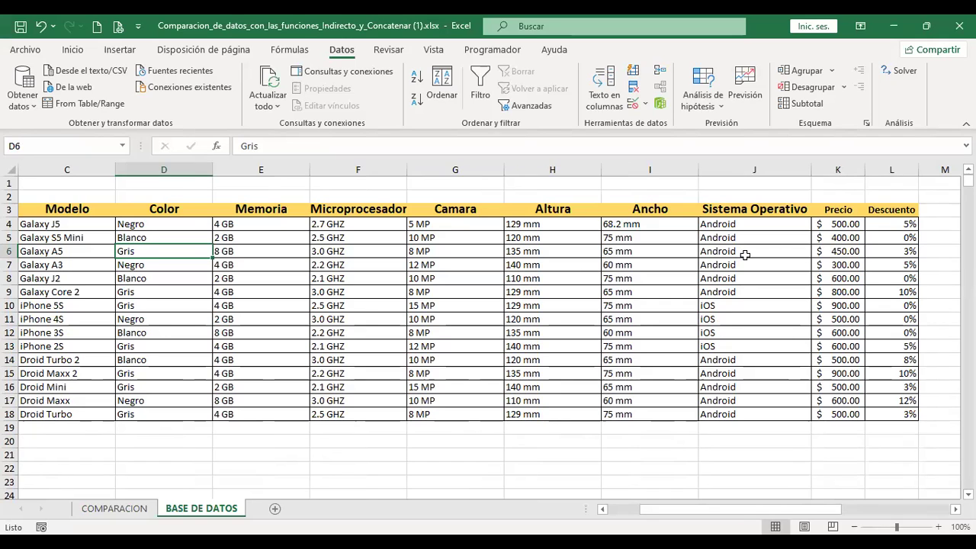
left_click(114, 508)
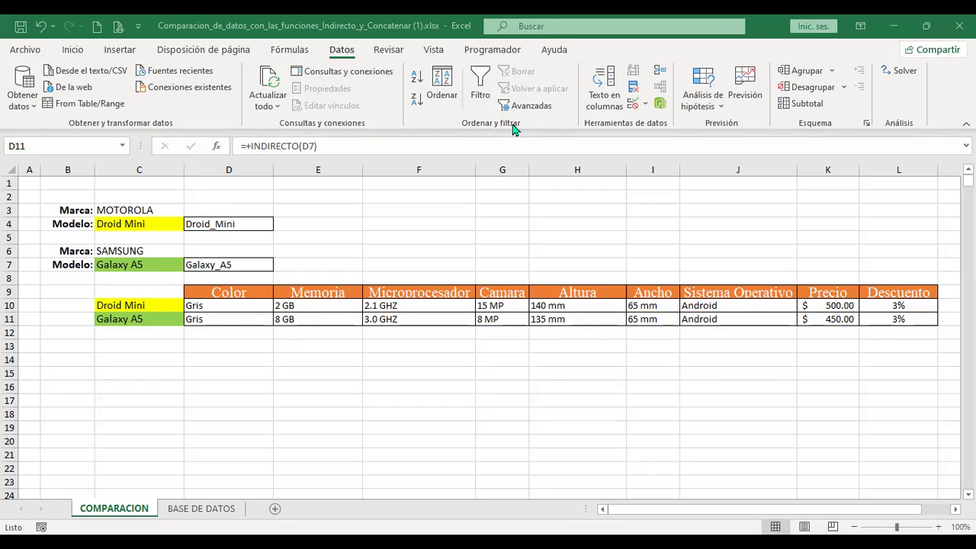
left_click(345, 333)
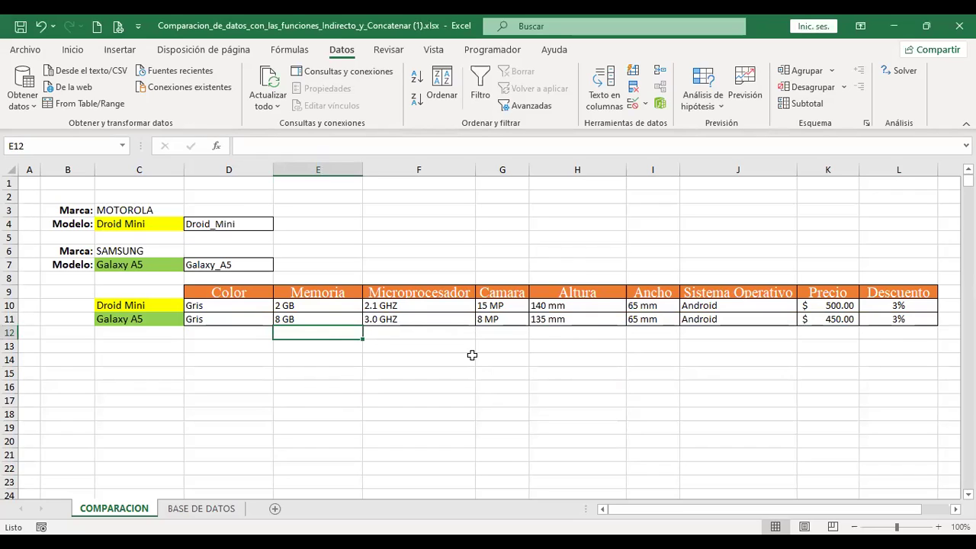
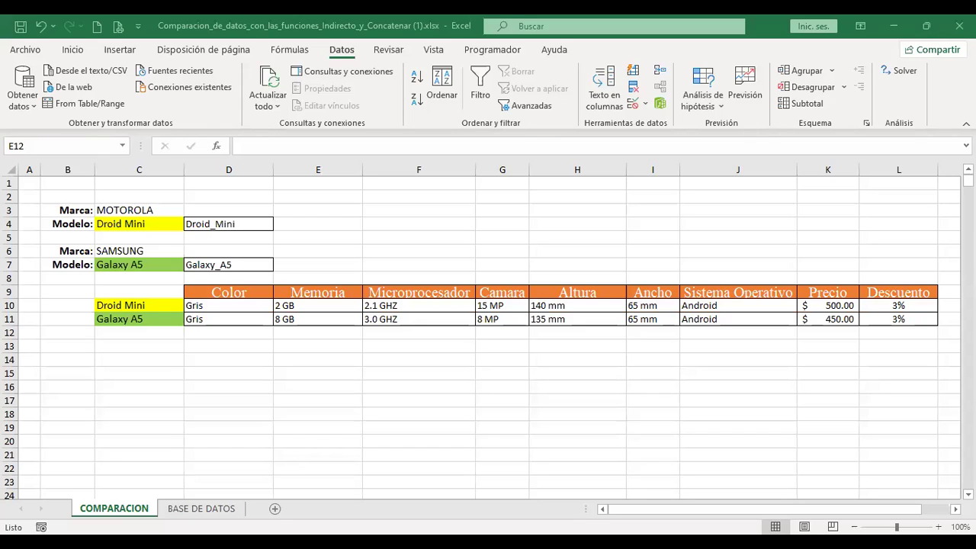
- Review the INDIRECTO formula in D10, the models on the BASE DE DATOS sheet and the workbook's defined names
left_click(241, 307)
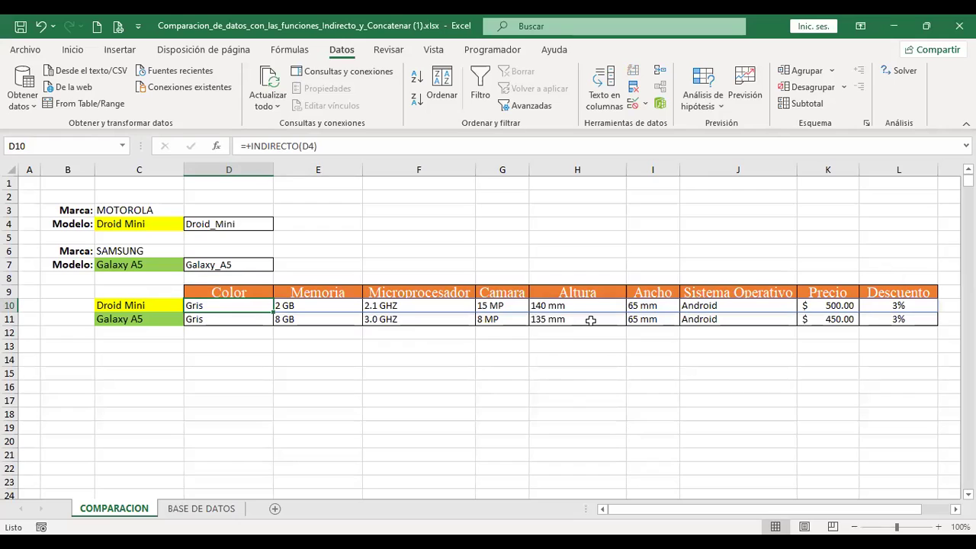
key("Right")
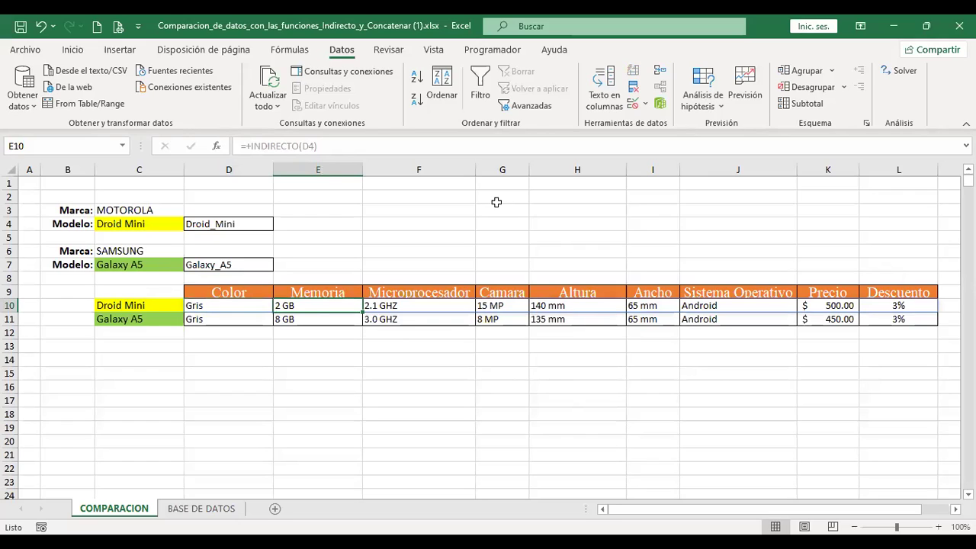
key("Left")
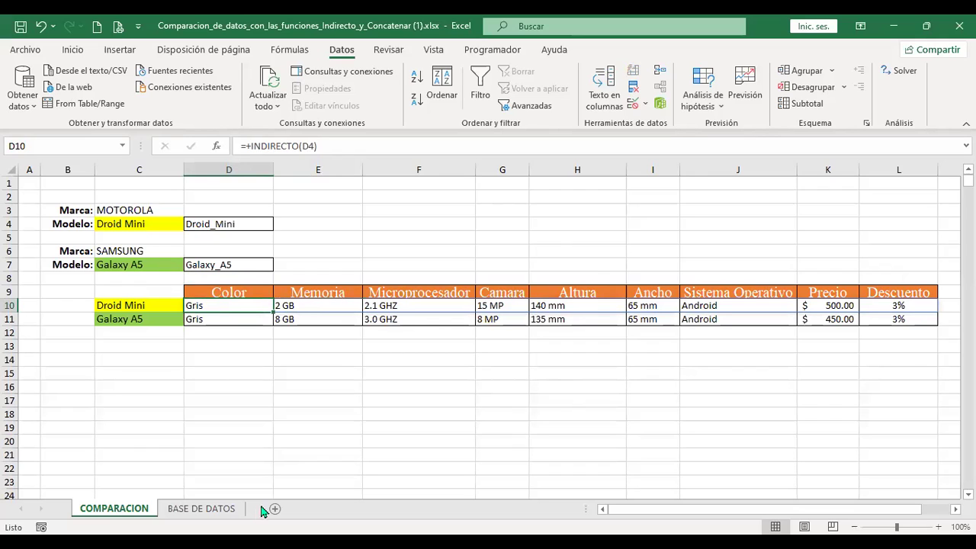
left_click(231, 509)
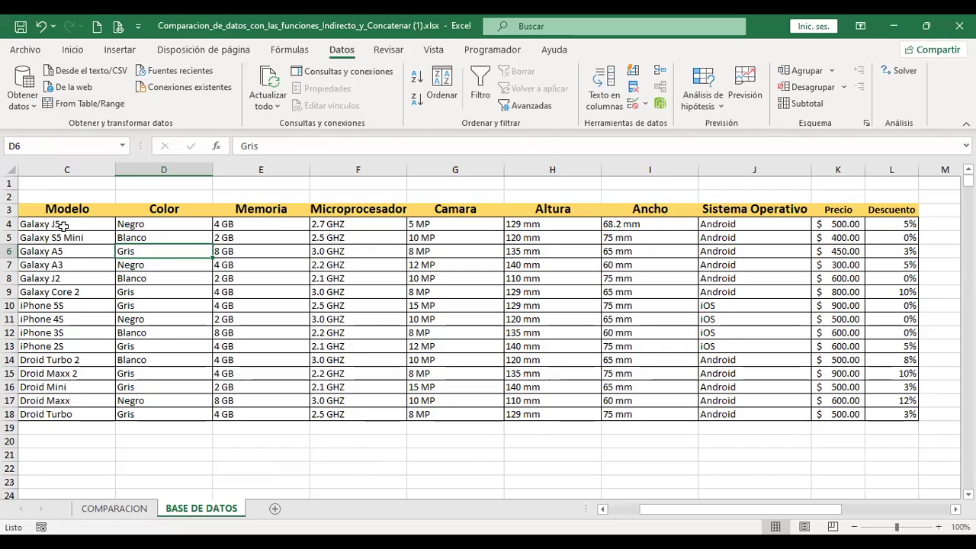
left_click(114, 509)
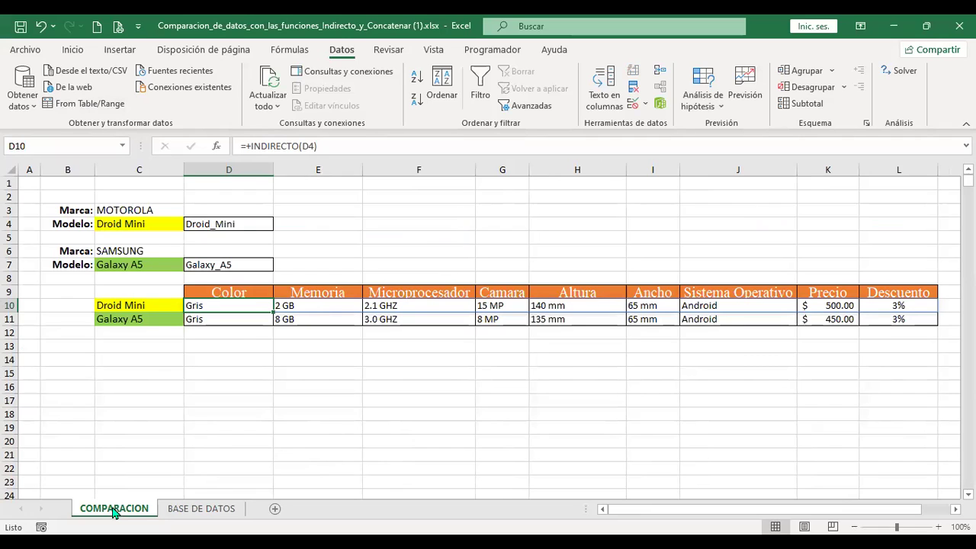
left_click(305, 52)
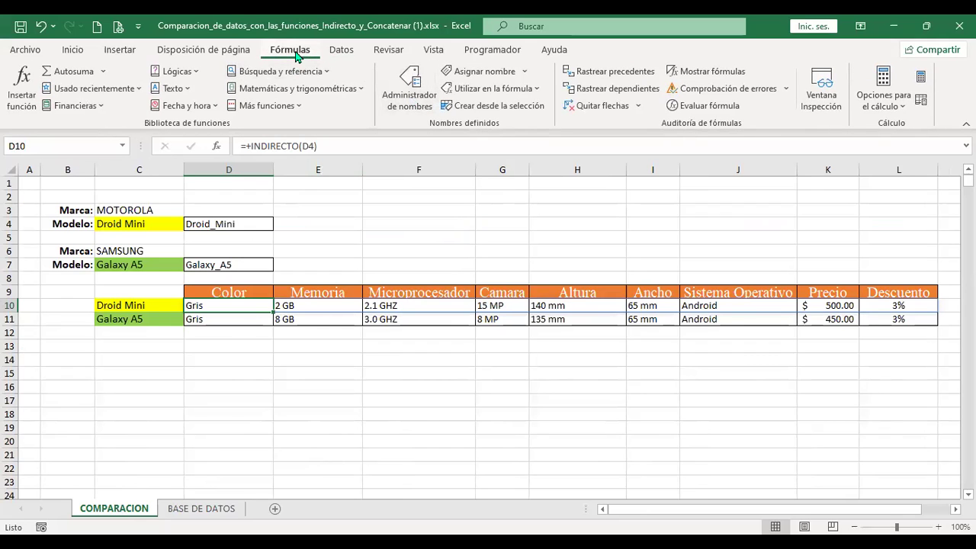
left_click(406, 100)
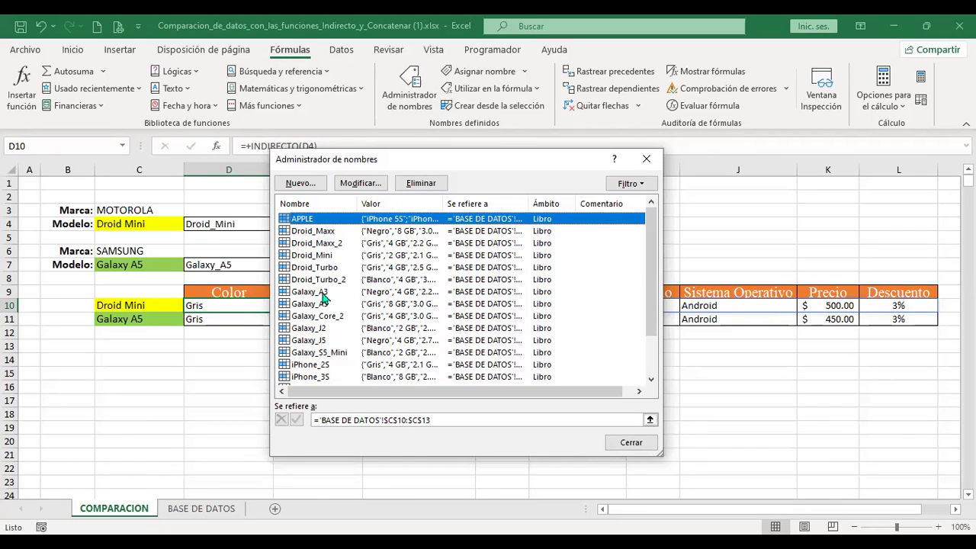
left_click(613, 437)
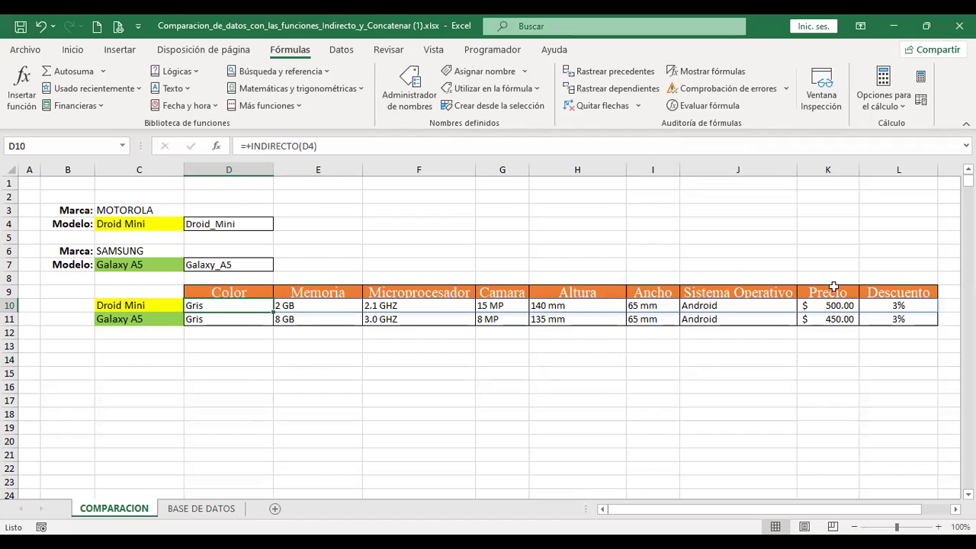
left_click(404, 101)
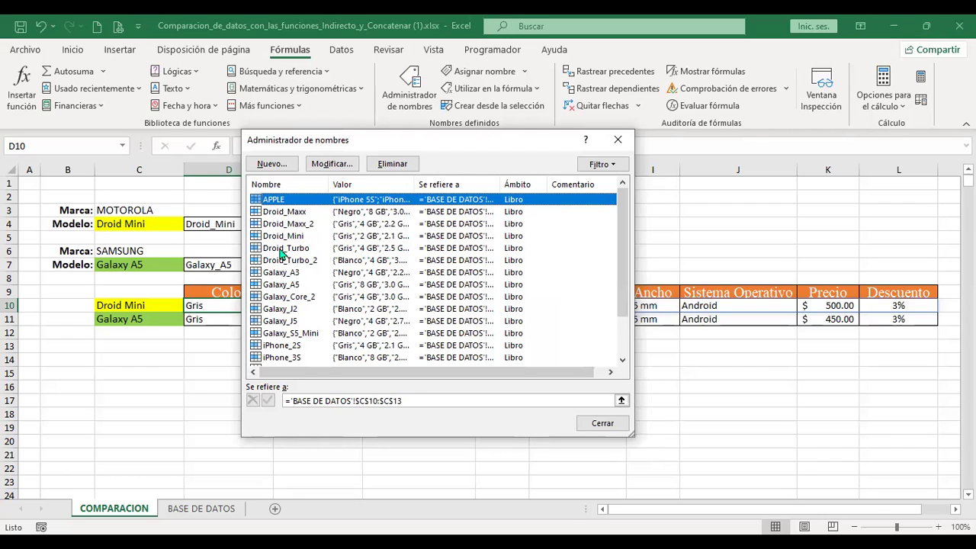
left_click(602, 423)
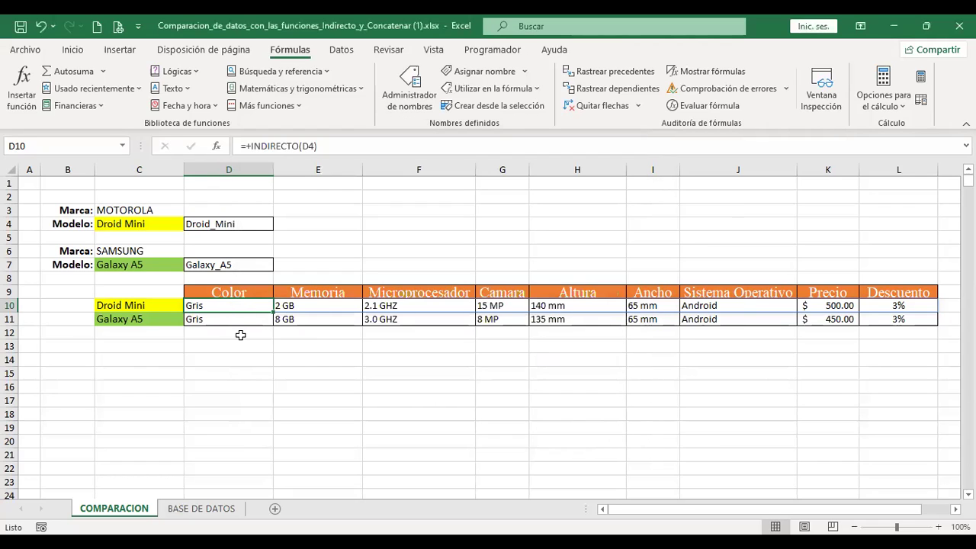
left_click(241, 345)
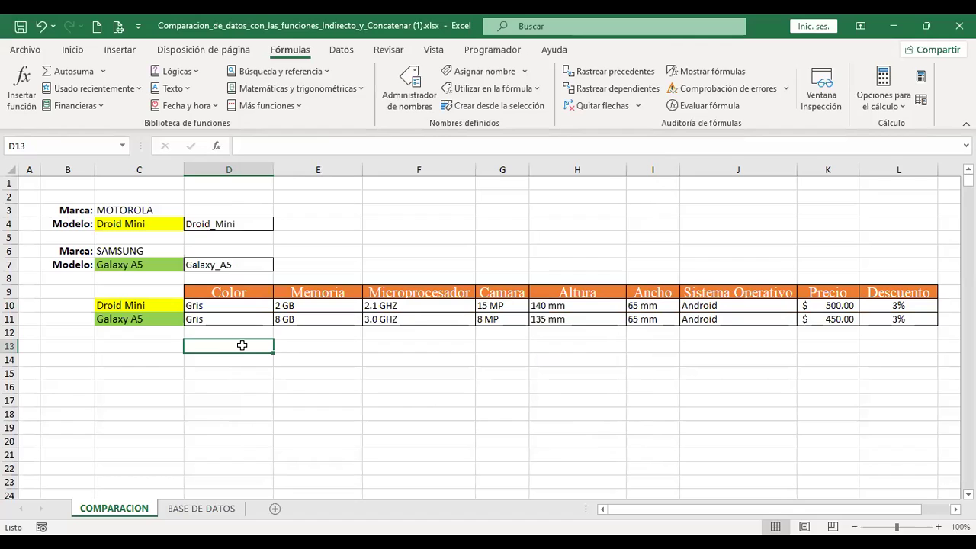
type("+")
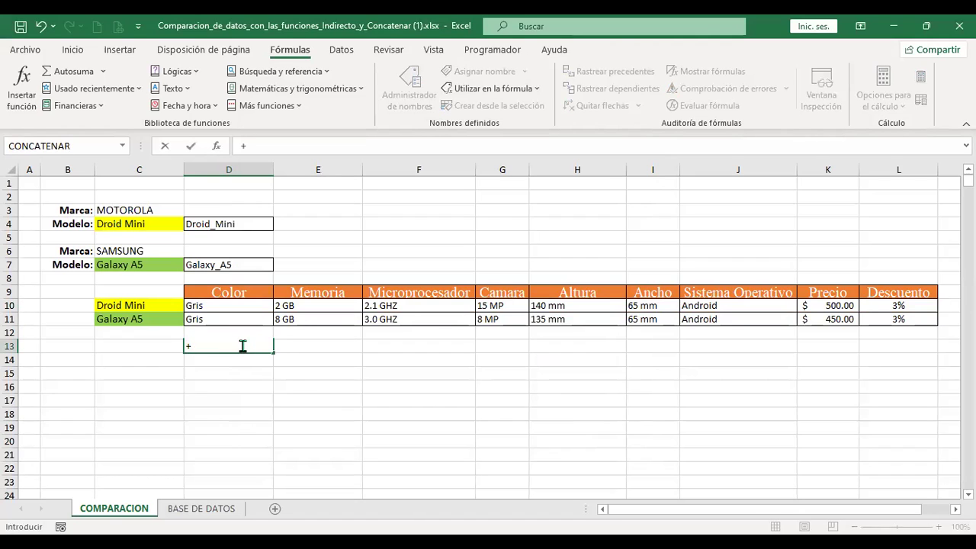
key("BackSpace")
key("Return")
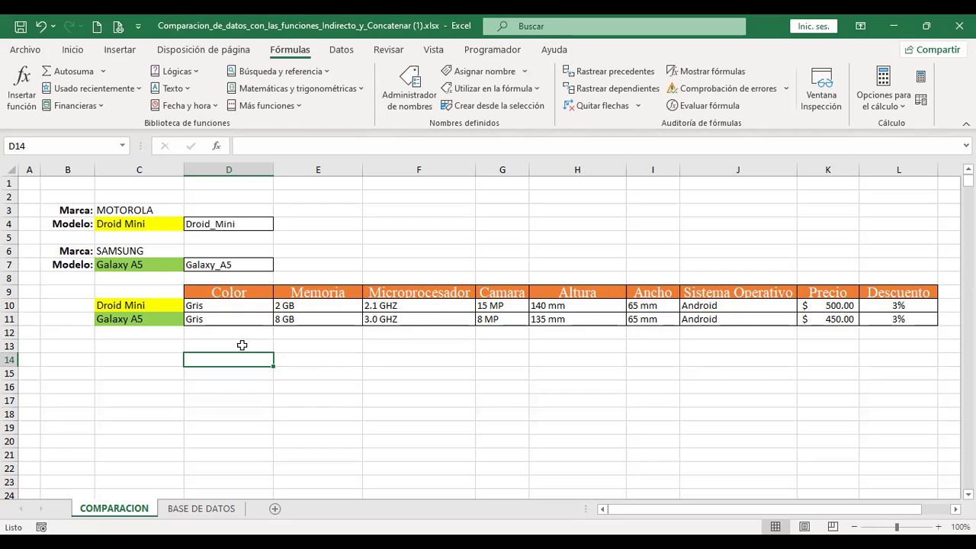
type("+")
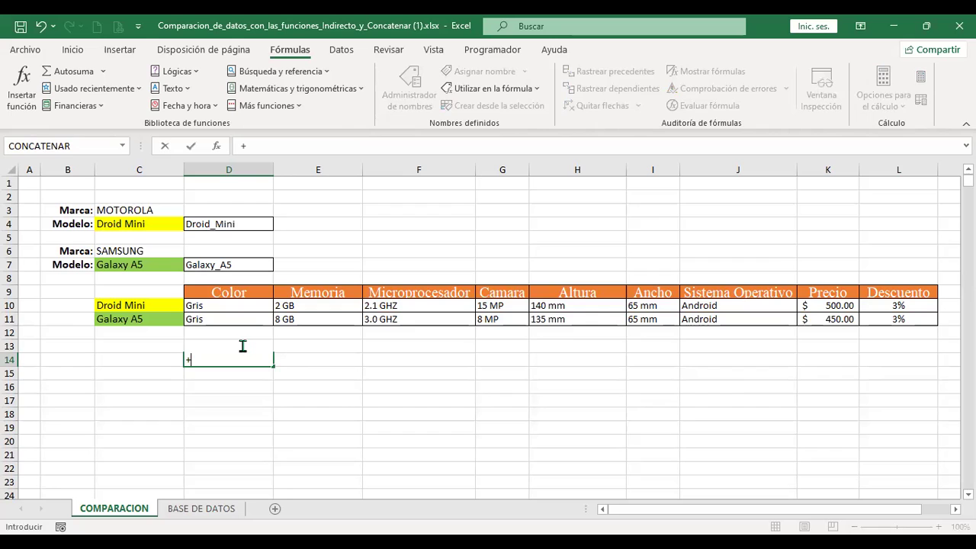
key("Escape")
- Inspect the INDIRECTO formula in D10 and the Modelo cell it references
key("Up")
key("Up")
key("Up")
key("Up")
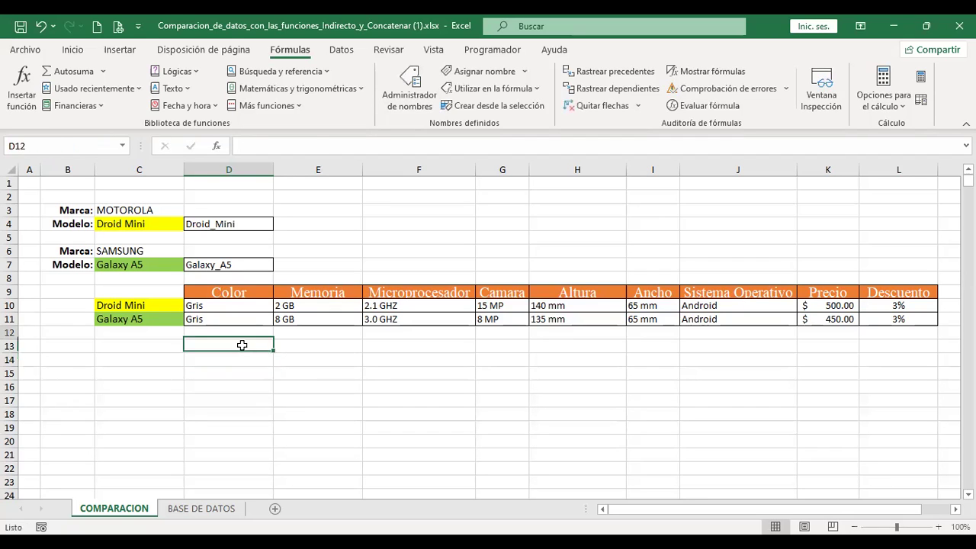
key("F2")
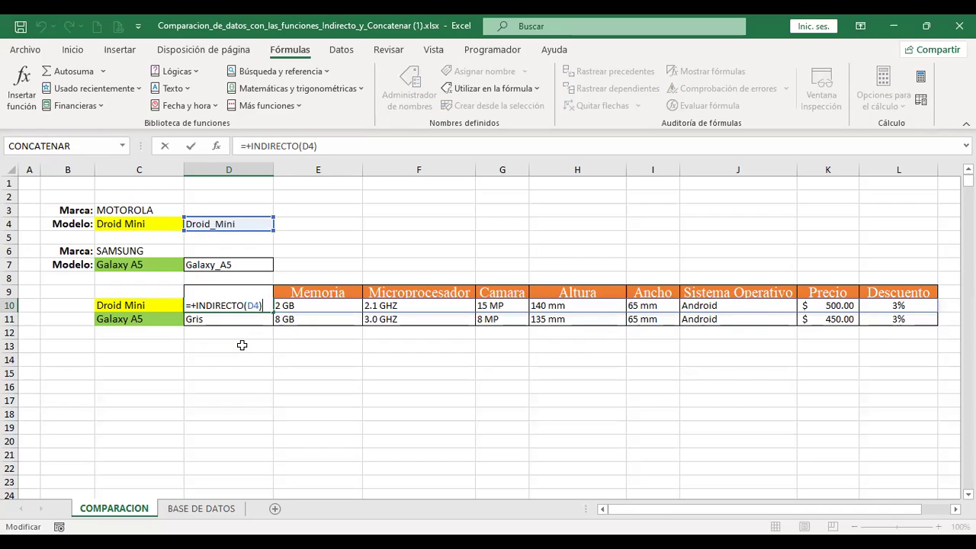
key("Return")
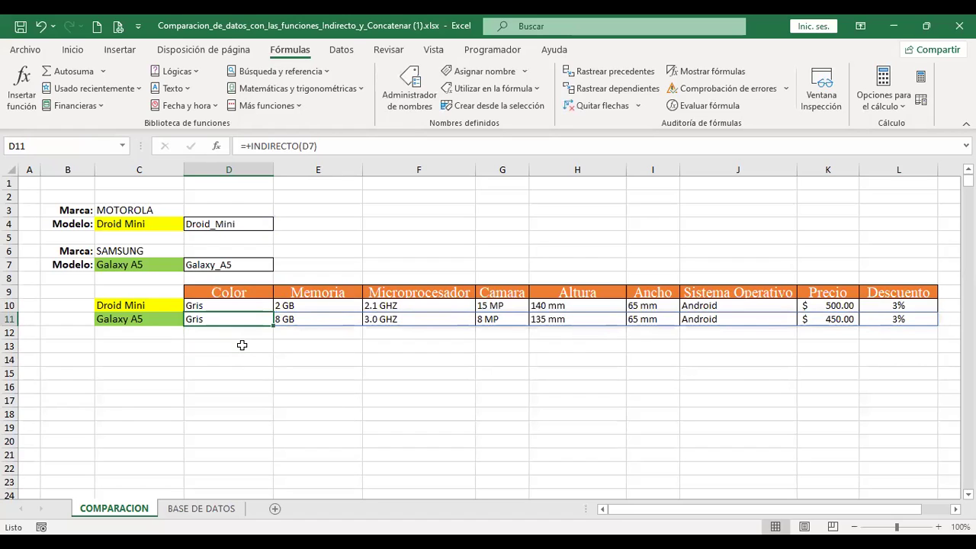
left_click(266, 389)
type("+")
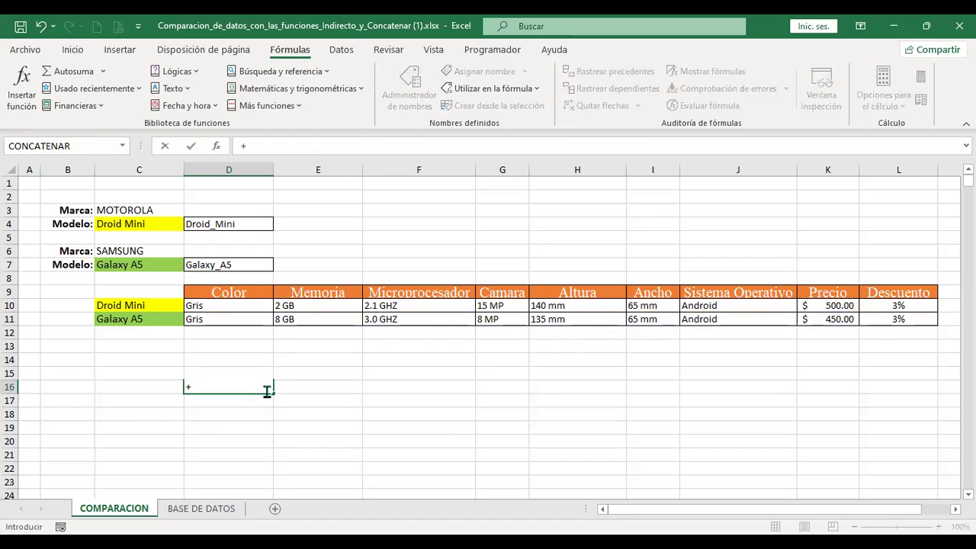
type("INDI")
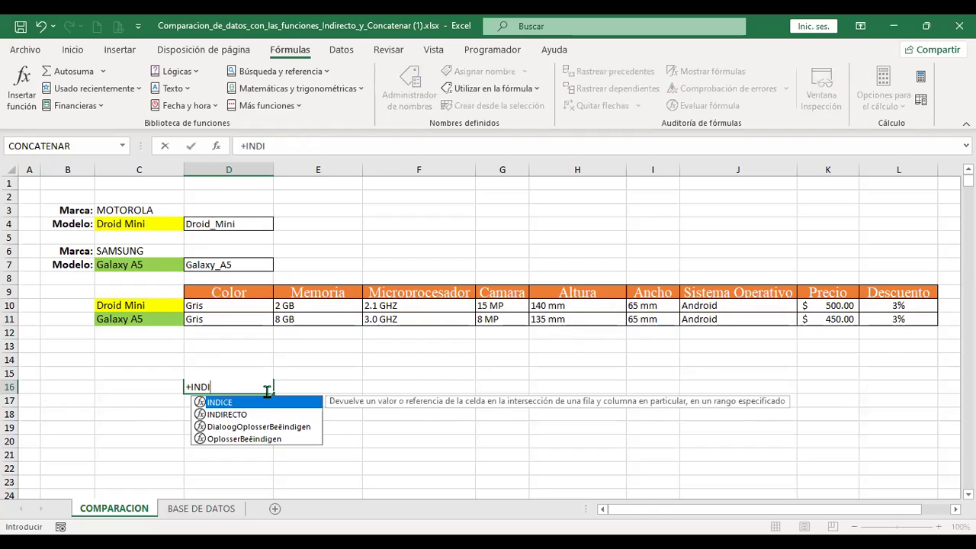
key("Escape")
key("Escape")
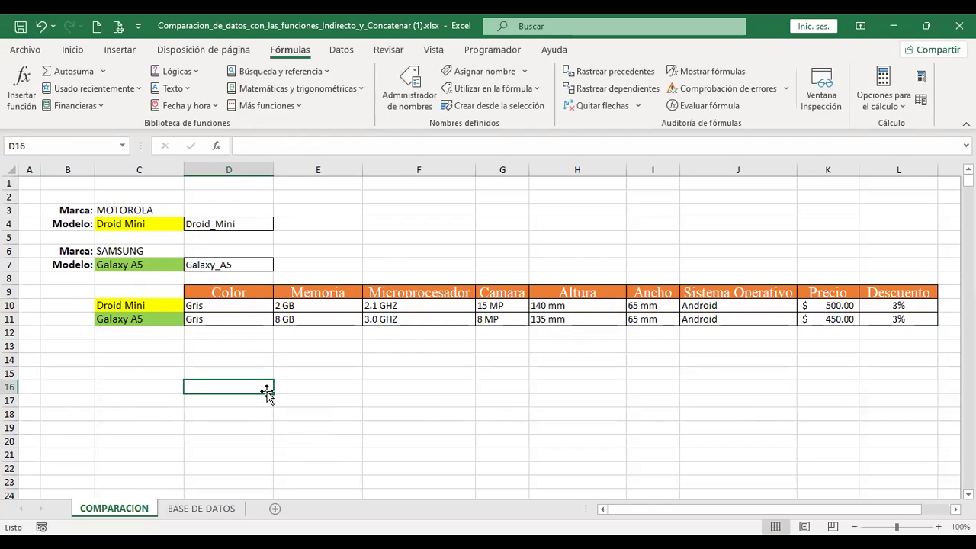
type("=")
key("Escape")
- Go back over the formula in the Color cell of the first phone's comparison row
key("Up")
key("Up")
key("Up")
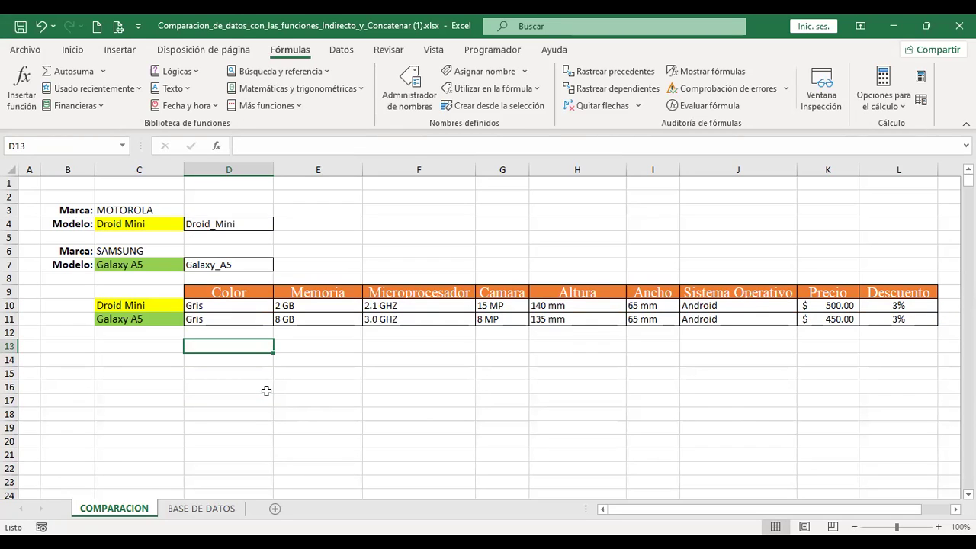
key("Up")
key("Up")
key("Up")
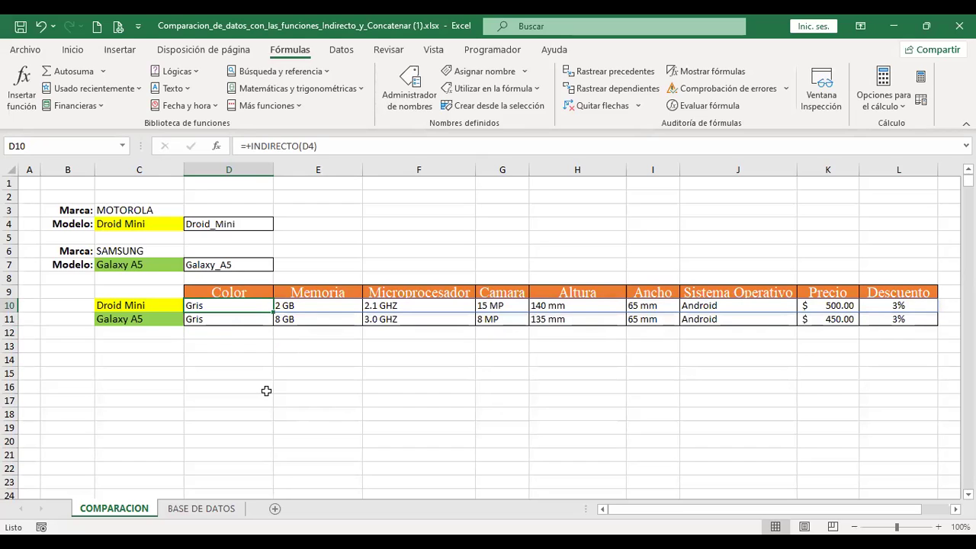
left_click(258, 388)
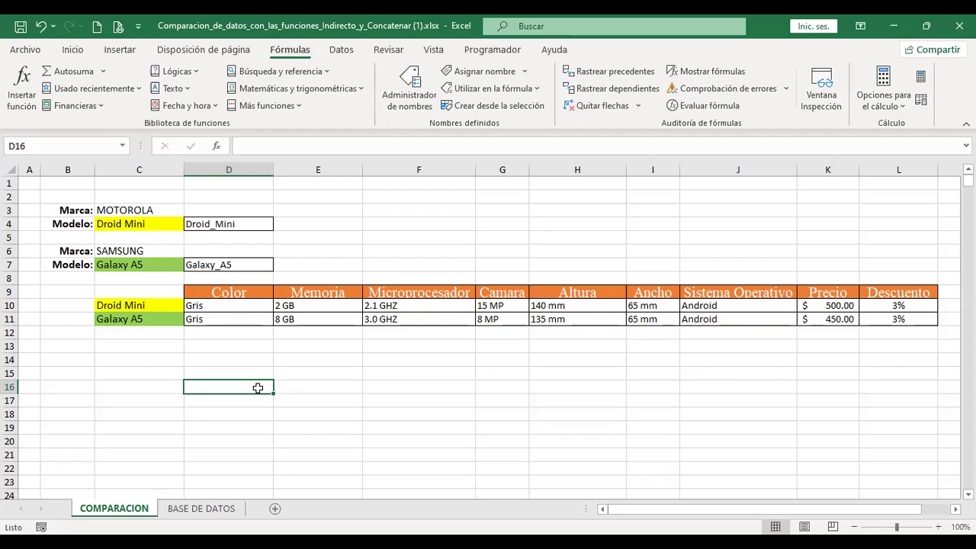
- Set the first phone's brand to SAMSUNG and its model to Galaxy S5 Mini on the COMPARACION sheet
left_click(329, 347)
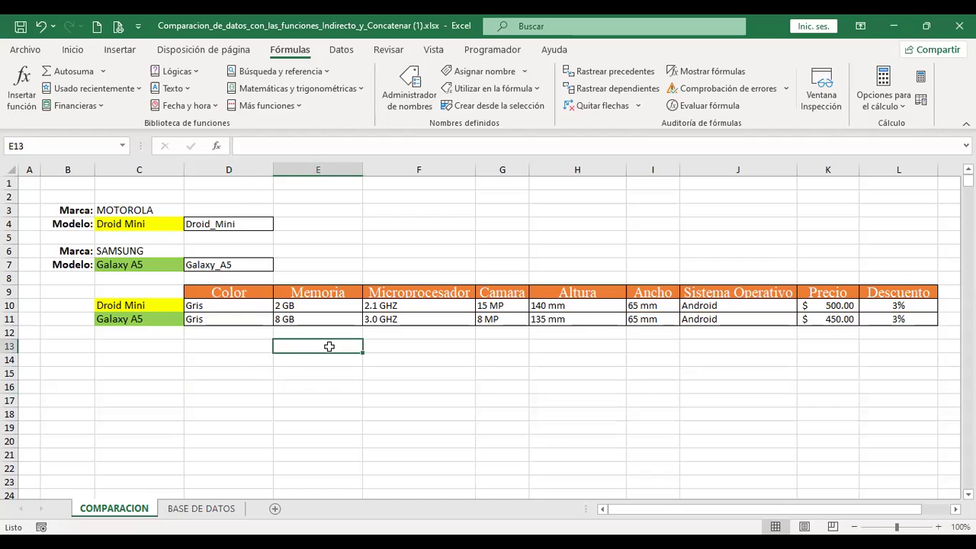
left_click(154, 209)
left_click(190, 211)
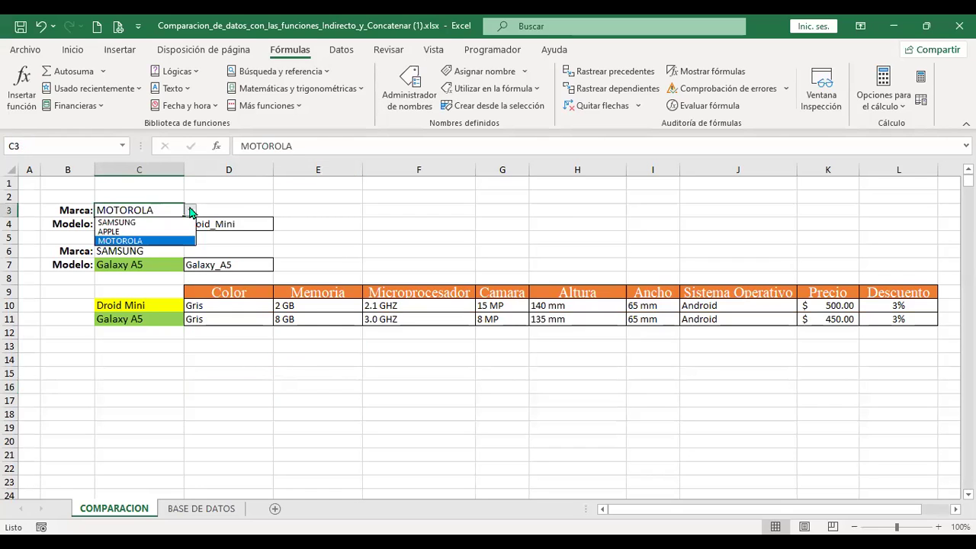
left_click(150, 223)
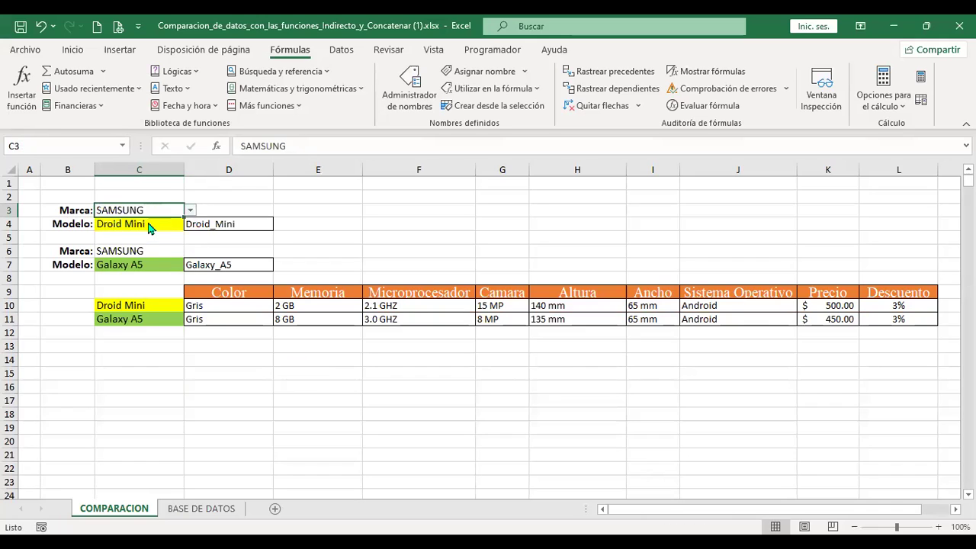
left_click(150, 226)
left_click(191, 225)
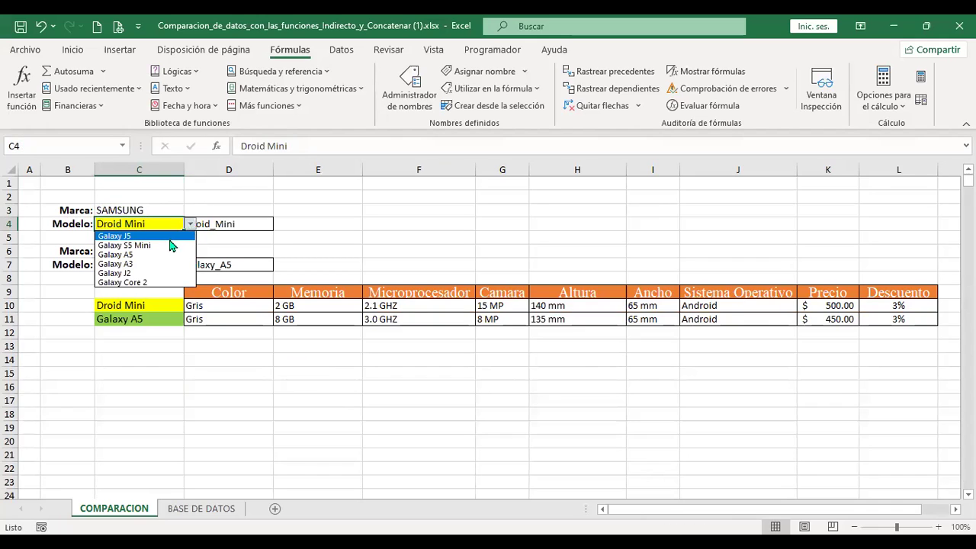
left_click(169, 247)
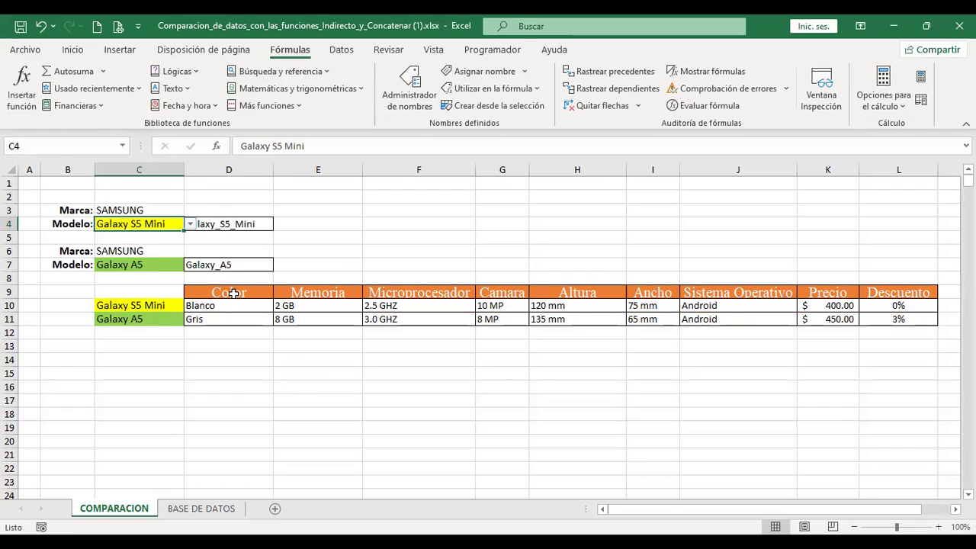
- Set the second phone's brand to APPLE and its model to iPhone 5S
left_click(144, 252)
left_click(190, 251)
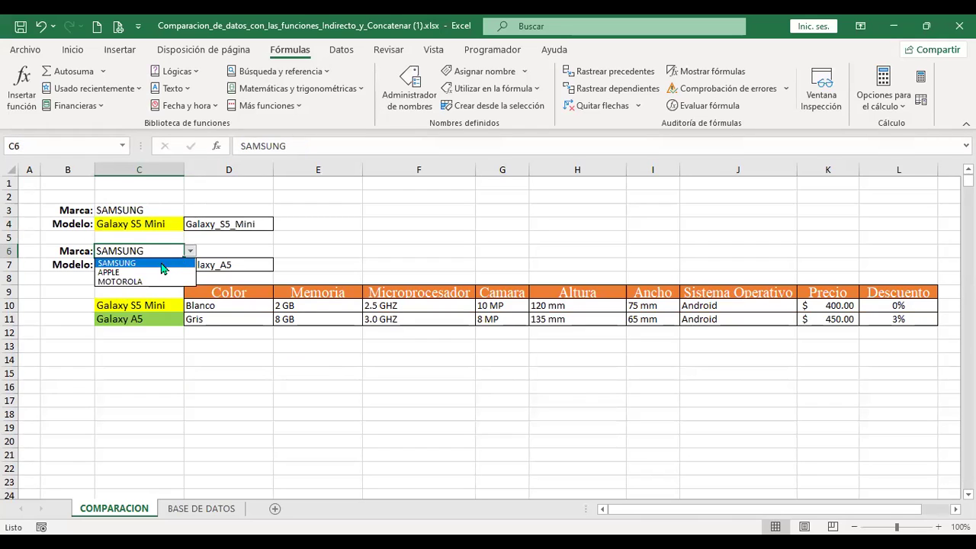
left_click(152, 272)
left_click(152, 265)
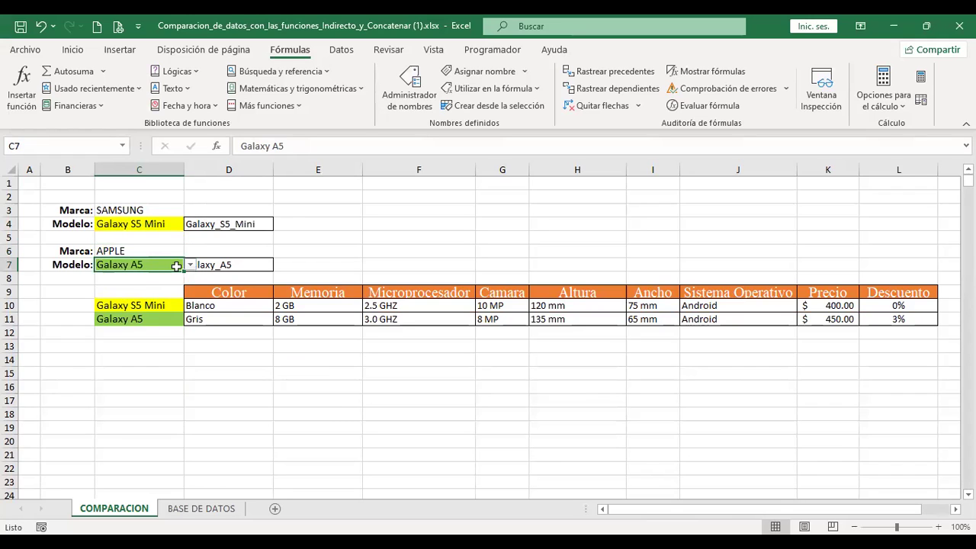
left_click(190, 265)
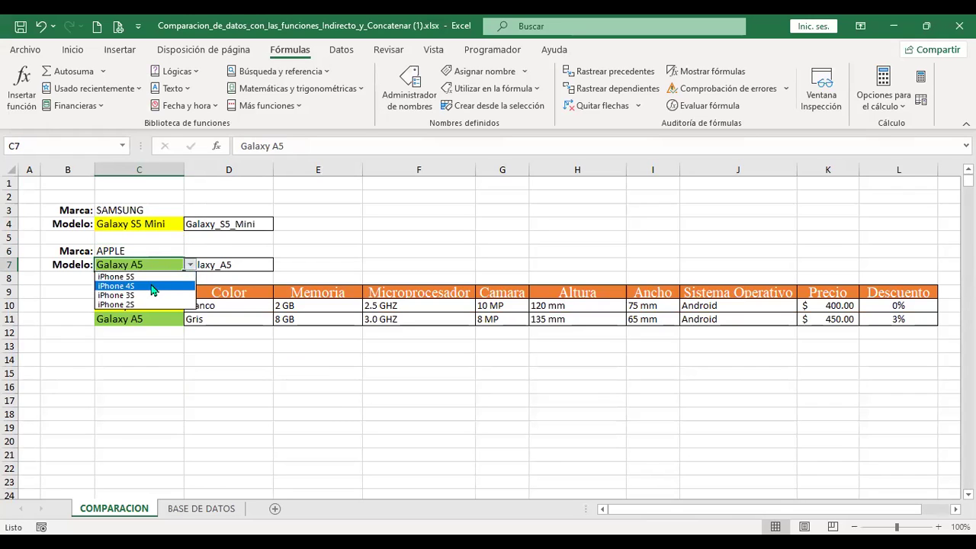
left_click(155, 278)
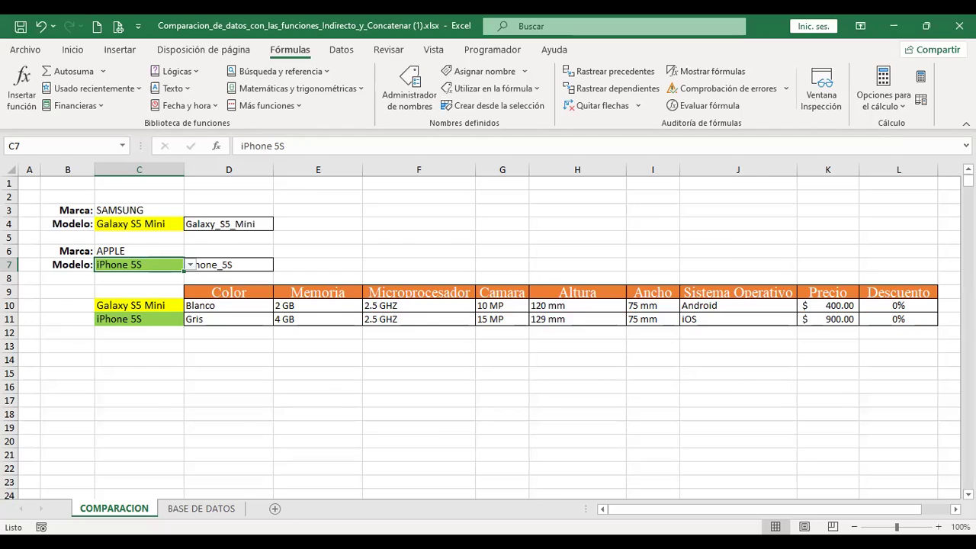
- Check the Galaxy S5 Mini and iPhone 5S specifications in the comparison table against the BASE DE DATOS sheet
left_click(204, 509)
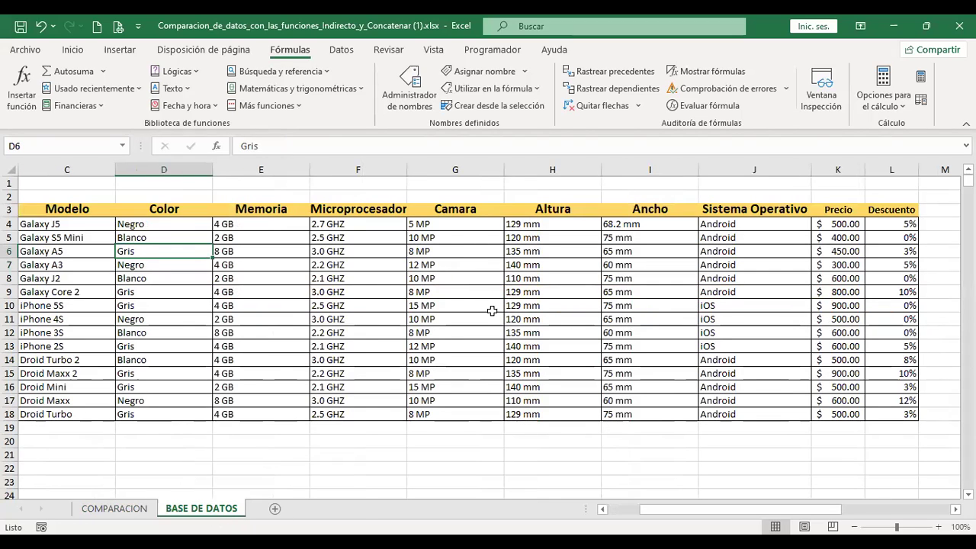
left_click(128, 512)
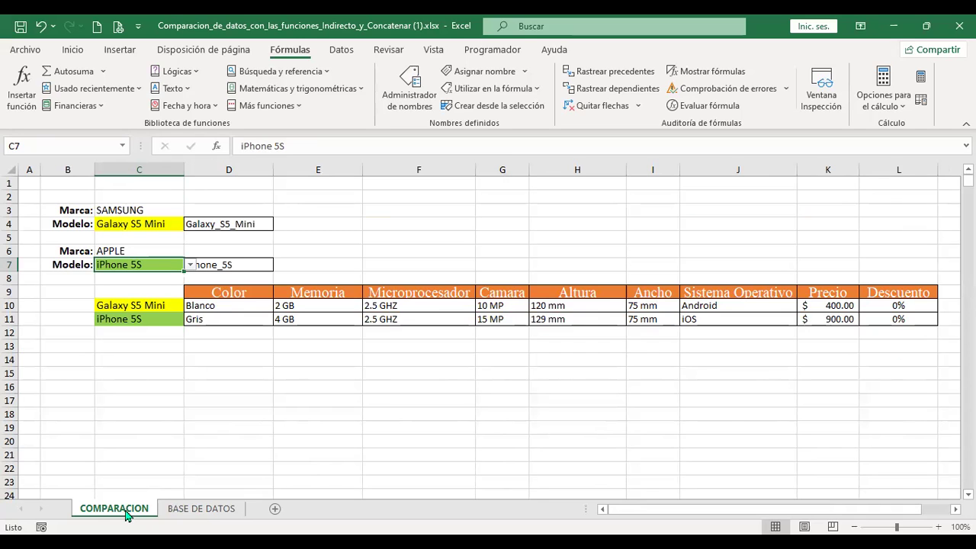
left_click(203, 509)
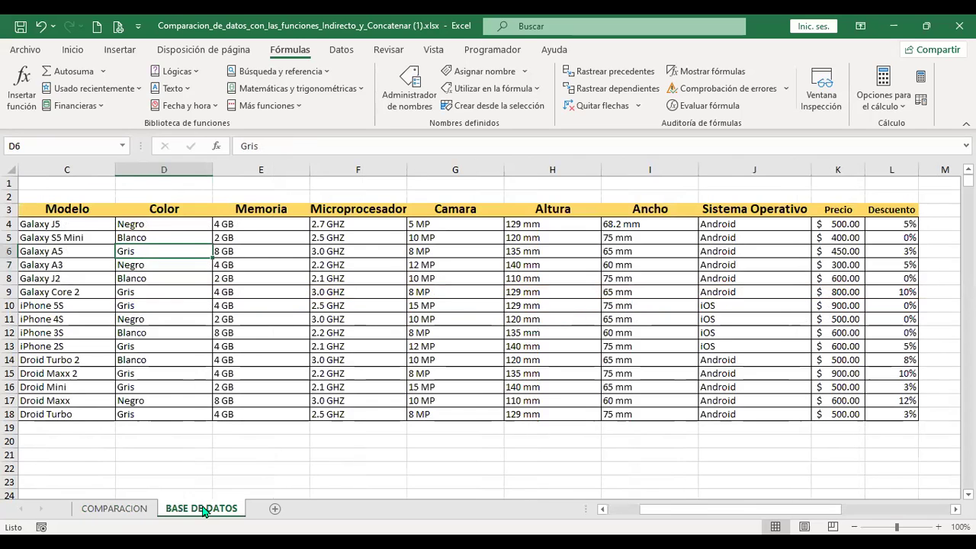
- Add a new worksheet after BASE DE DATOS and increase the font size of all its cells to 12
left_click(275, 509)
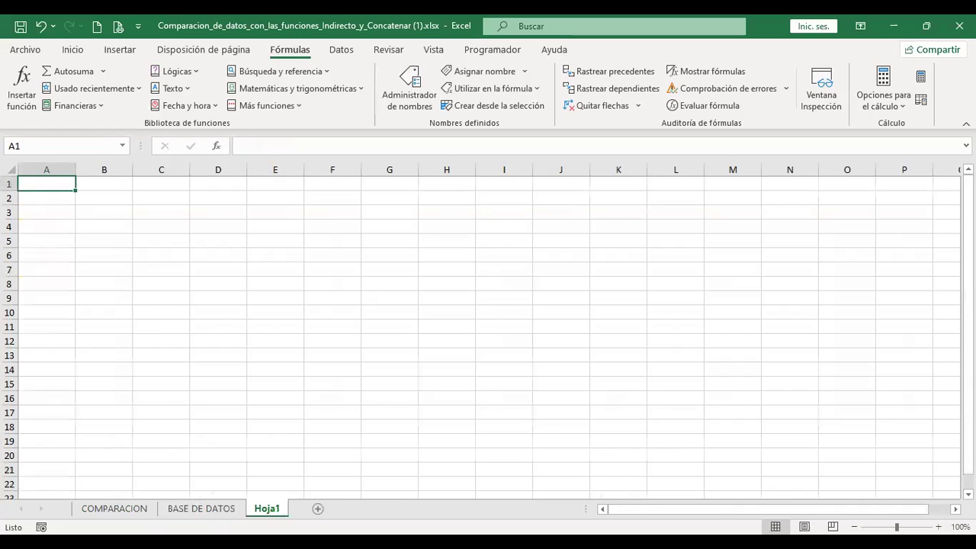
left_click(10, 174)
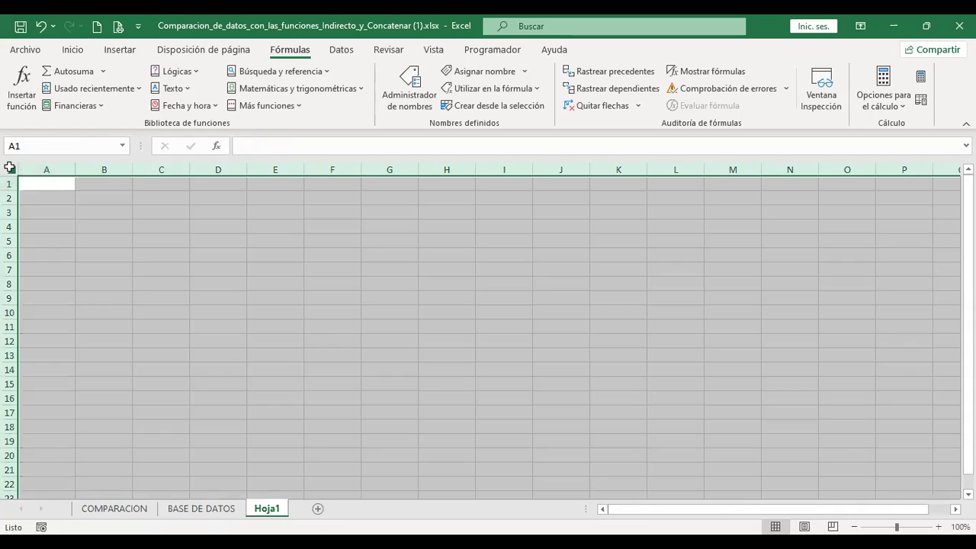
left_click(70, 52)
left_click(204, 77)
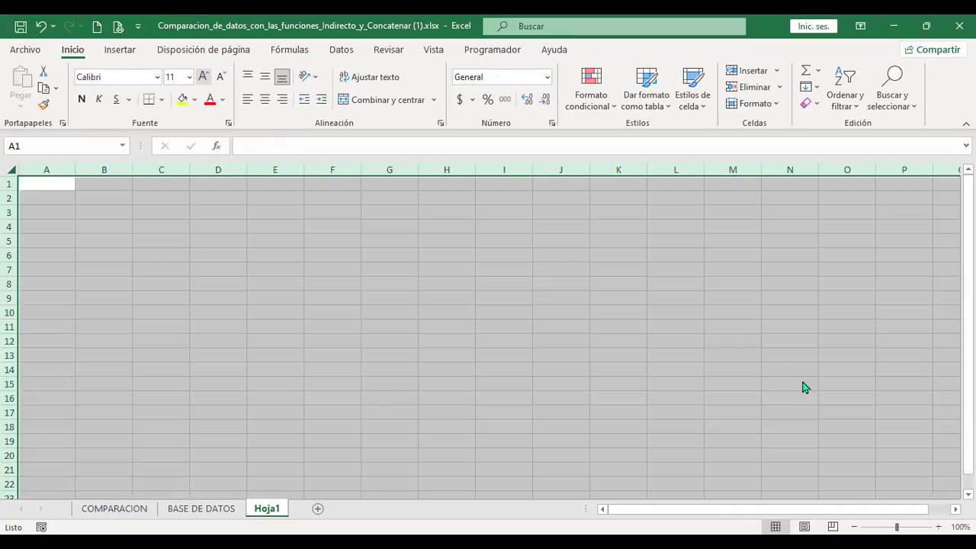
scroll(746, 332, "up", 1, "ctrl")
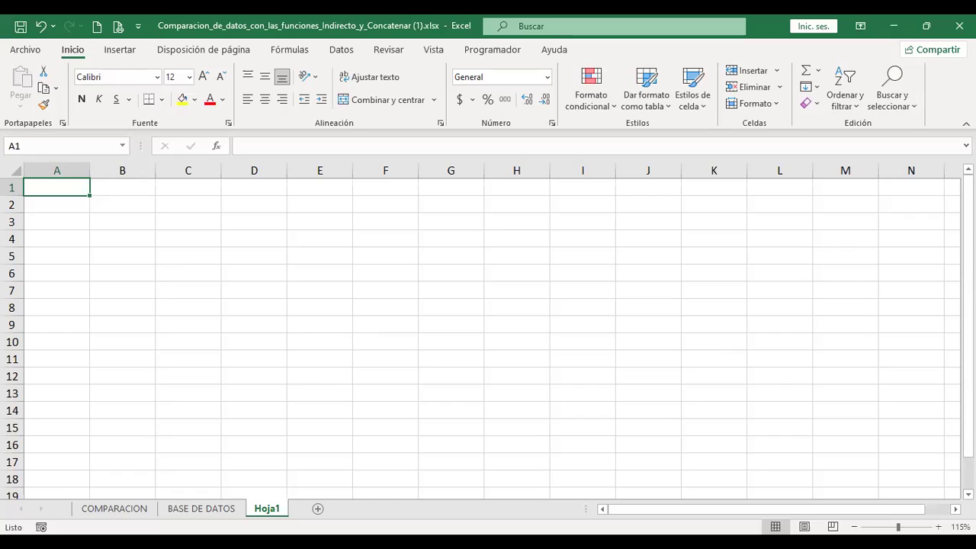
- Enter 2010 in cell A4 and INGRESO in cell A5 of the new sheet
left_click(57, 238)
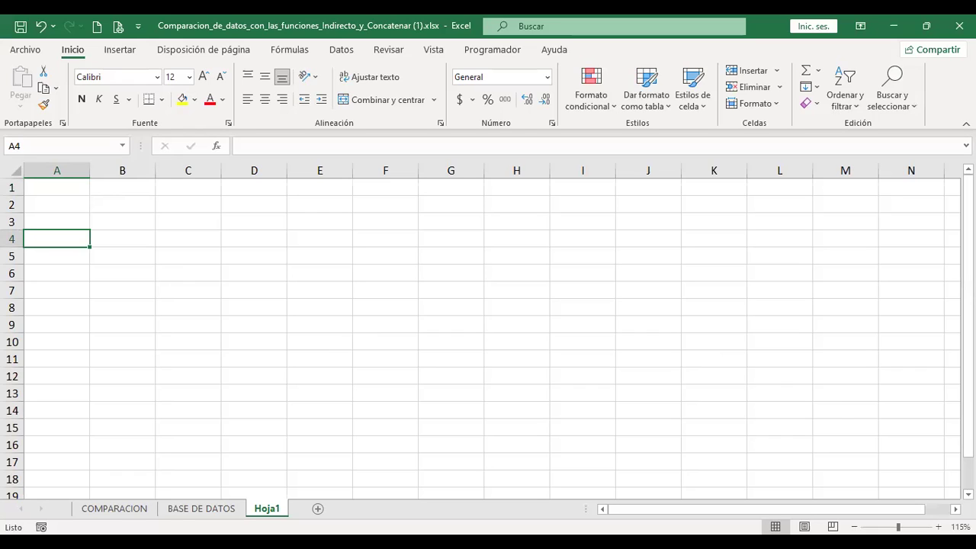
type("2010")
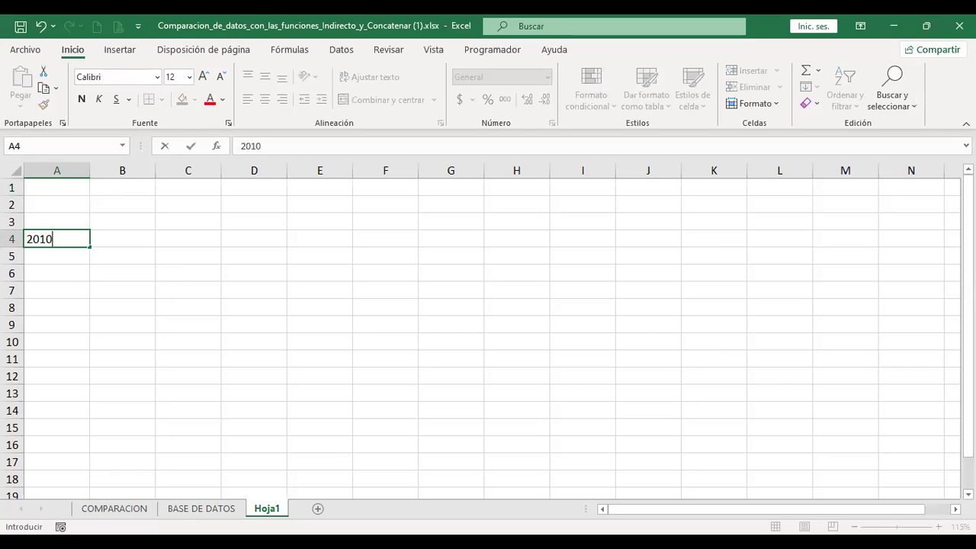
key("Tab")
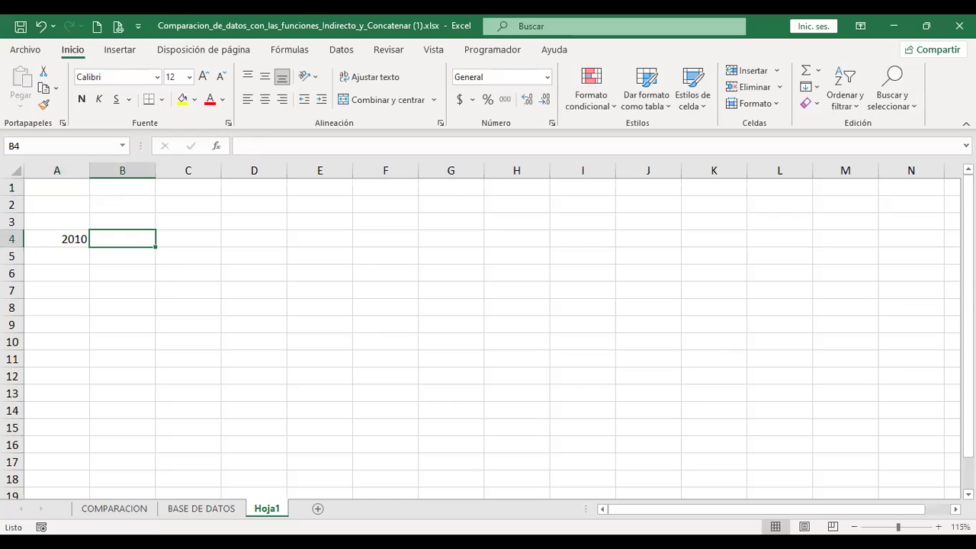
left_click(57, 239)
left_click(56, 256)
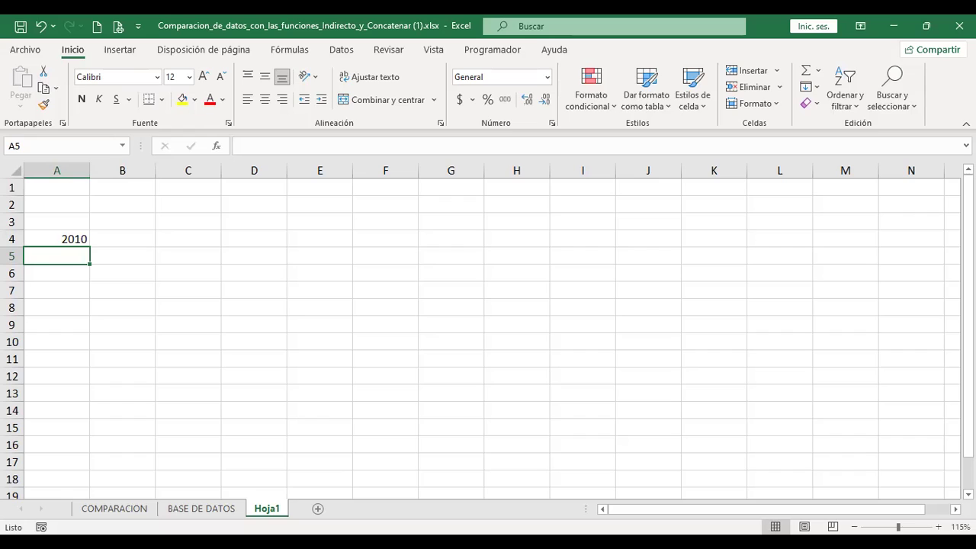
type("INGRESO")
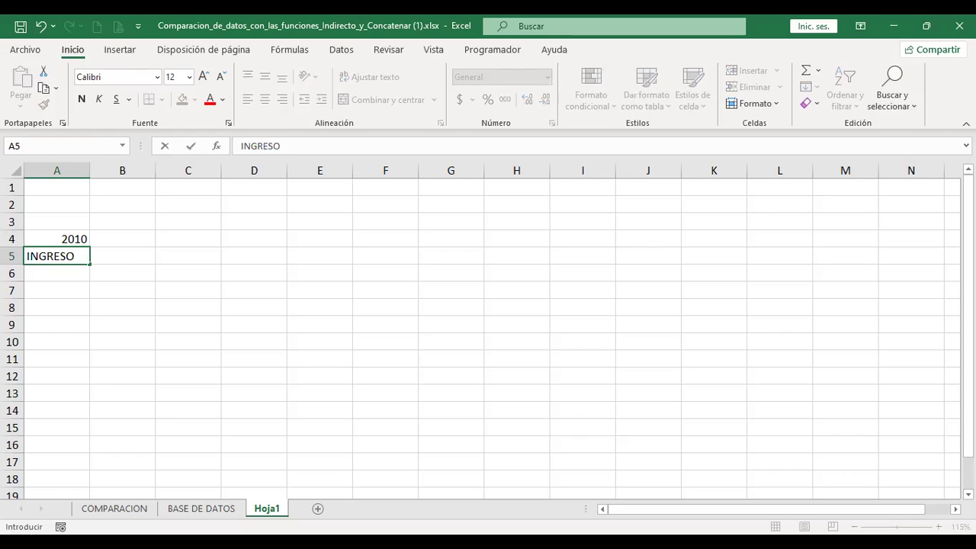
key("Tab")
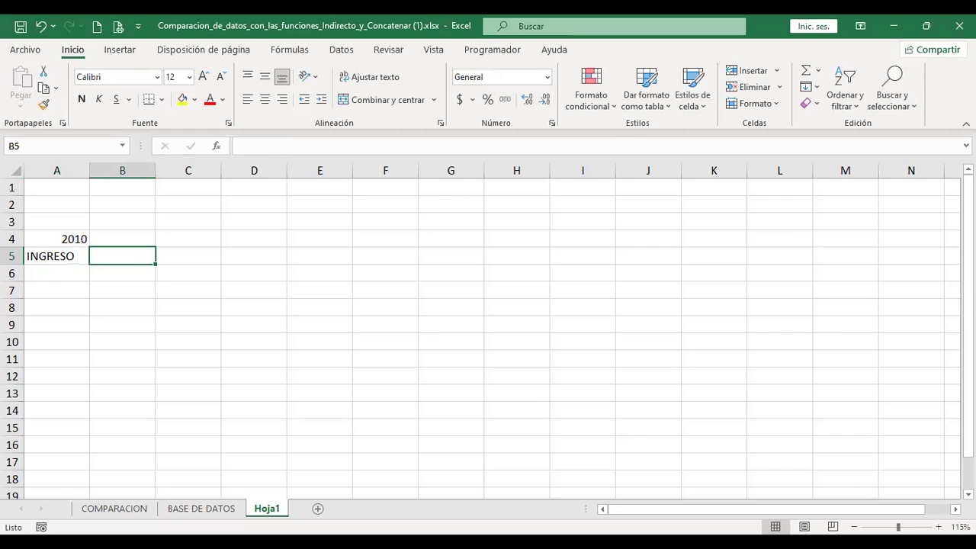
- Move the INGRESO heading from cell A5 to B5
key("Left")
key("ctrl+x")
key("Right")
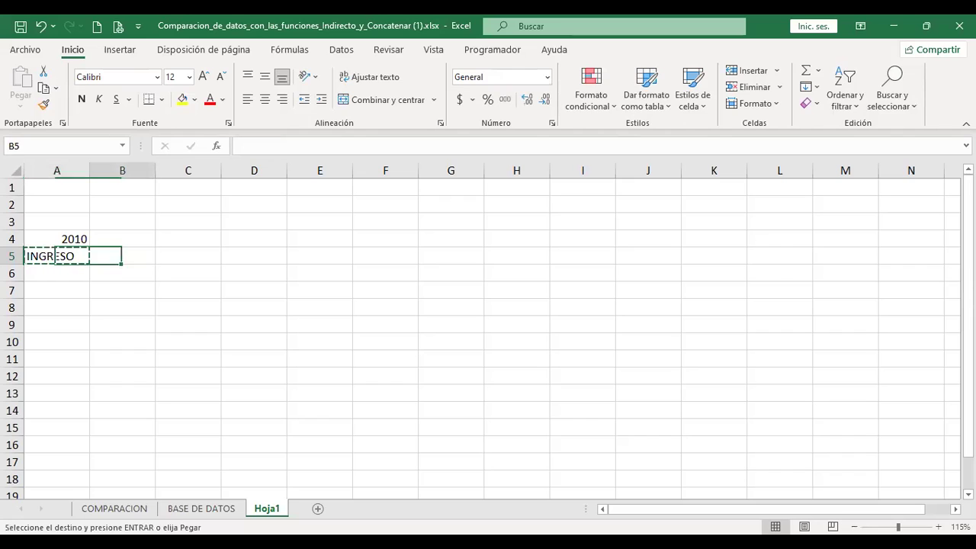
key("ctrl+v")
key("Right")
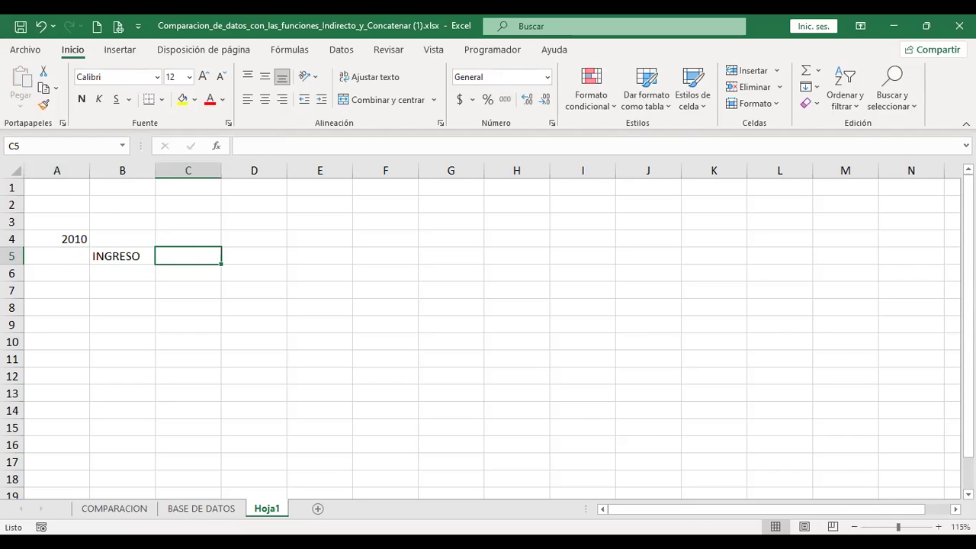
- Enter the headings GASTO in cell C5 and BENEFICIO in cell D5
type("GASTO")
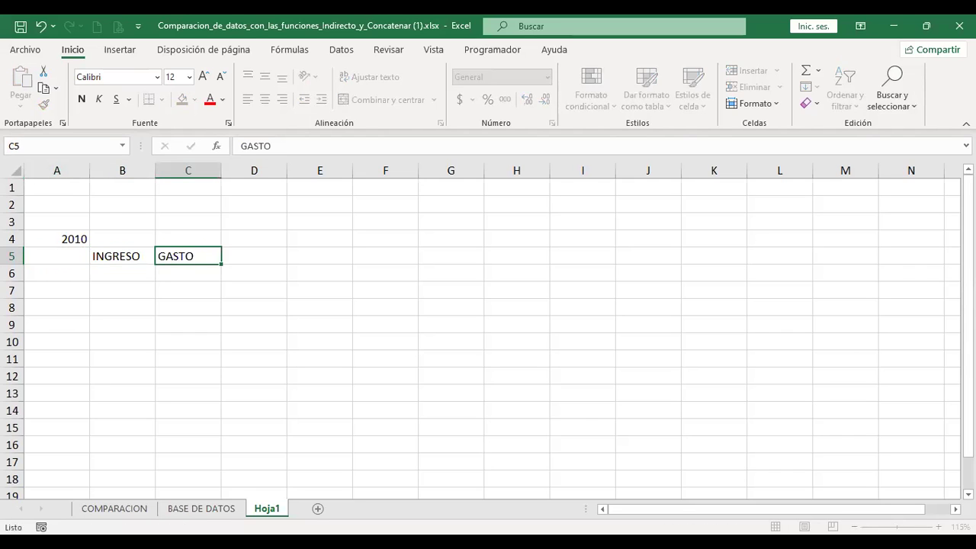
key("Return")
key("Right")
type("BENEFICIO")
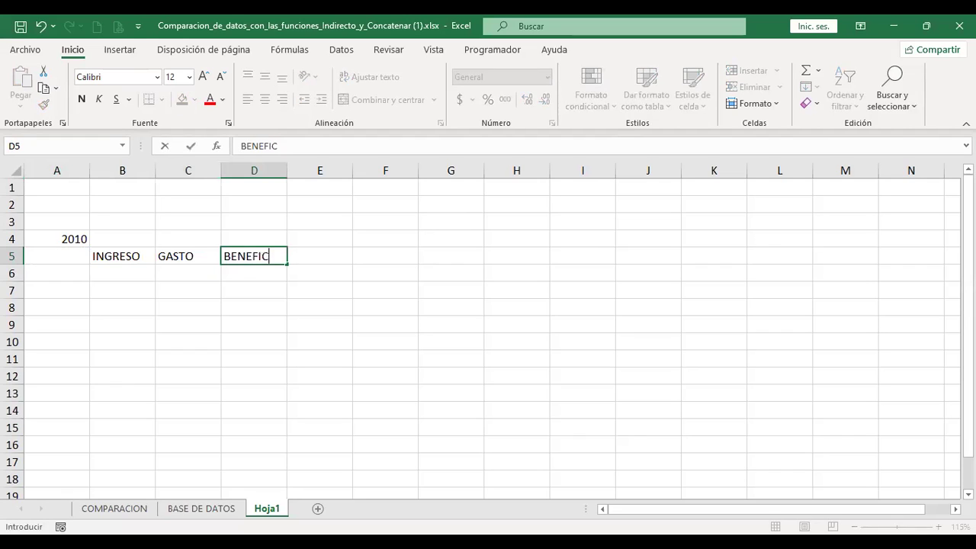
key("Return")
key("Up")
key("Left")
key("Left")
key("Left")
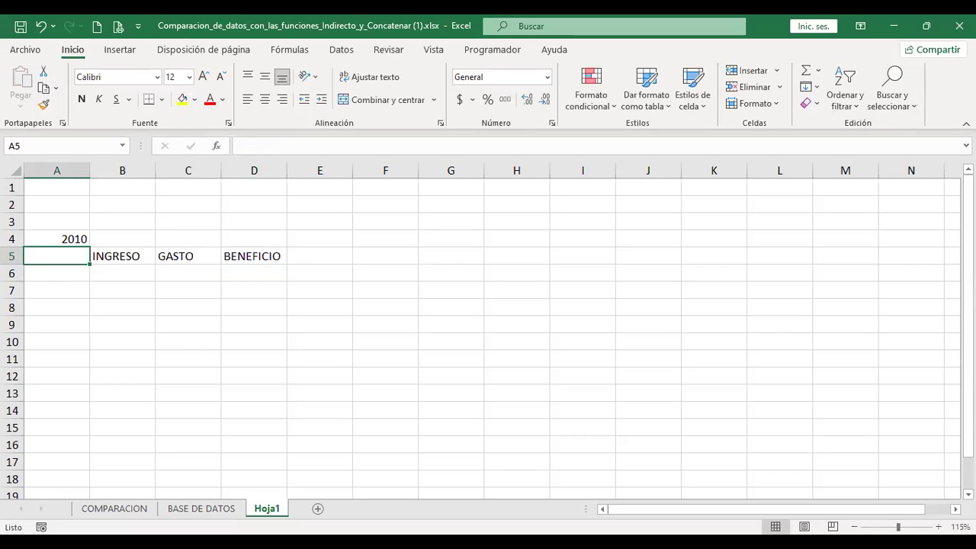
- Clear the year from cell A4 and enter 2010 in cell B4 above INGRESO
key("Up")
key("Delete")
key("Right")
type("2010")
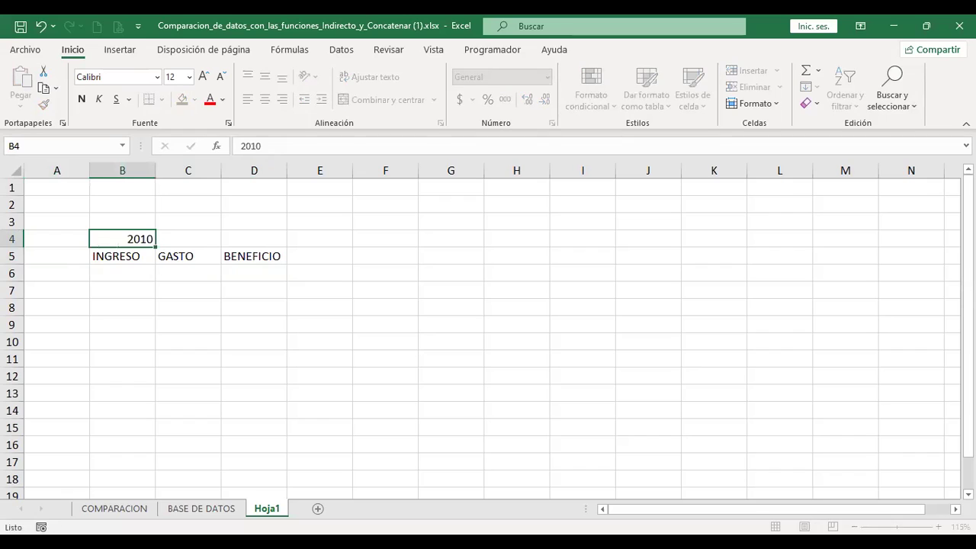
key("Right")
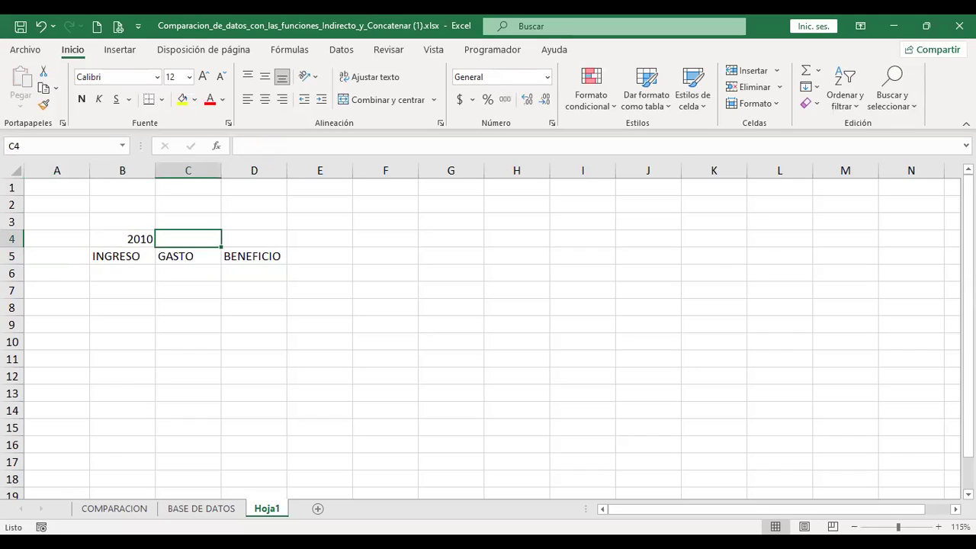
- Merge and center the year 2010 across B4:D4 and make it bold
key("Left")
key("shift+Right")
key("shift+Right")
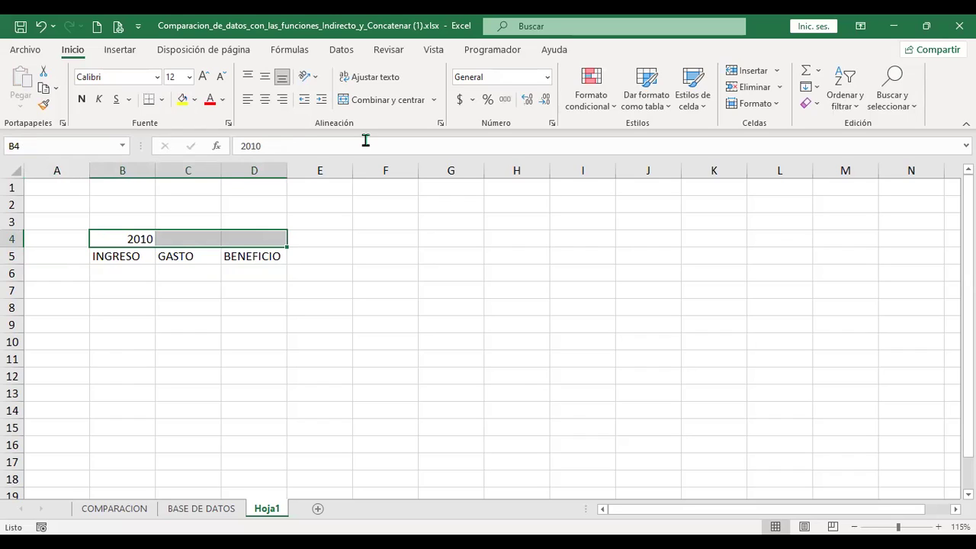
left_click(386, 100)
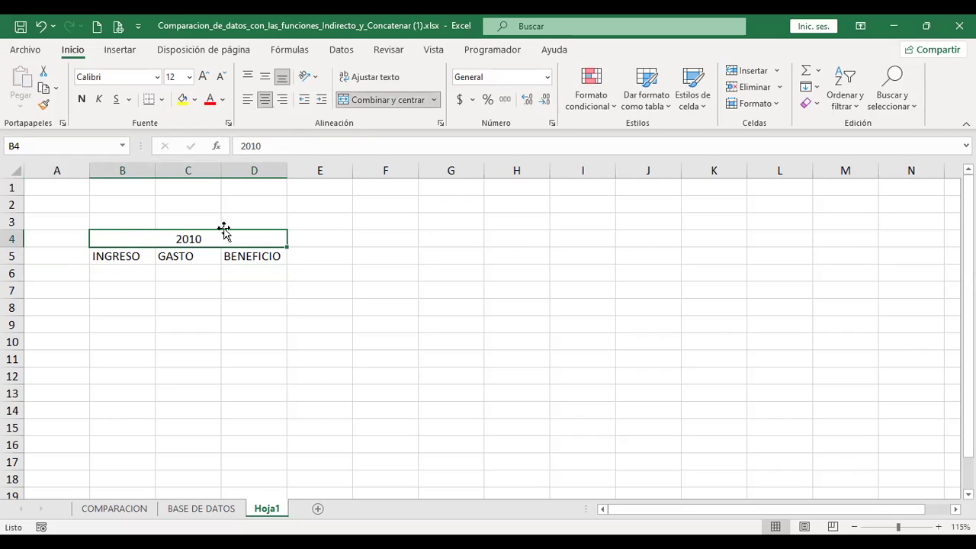
left_click(82, 100)
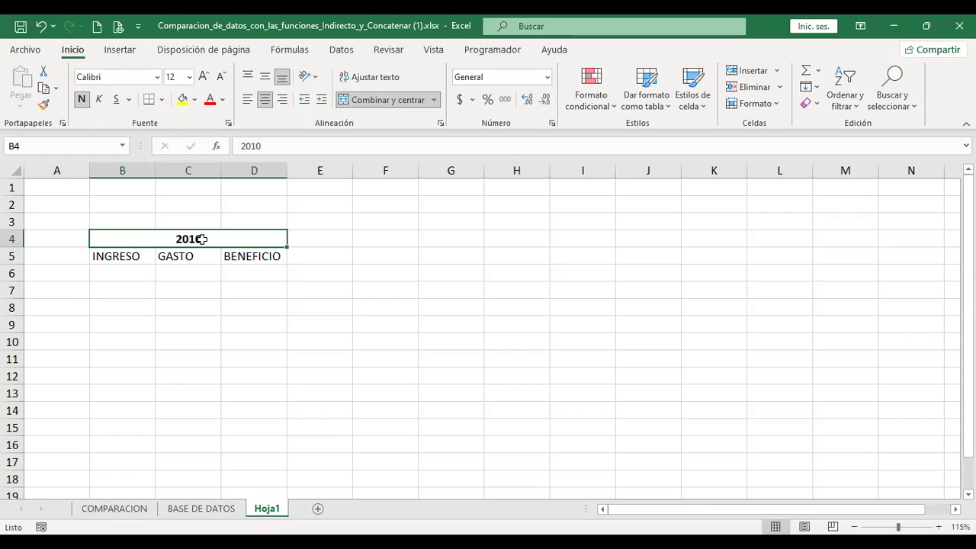
- Autofill the header block B4:D5 across to column M so the years run through 2013 with repeated INGRESO, GASTO and BENEFICIO headings
left_click_drag(203, 241, 229, 253)
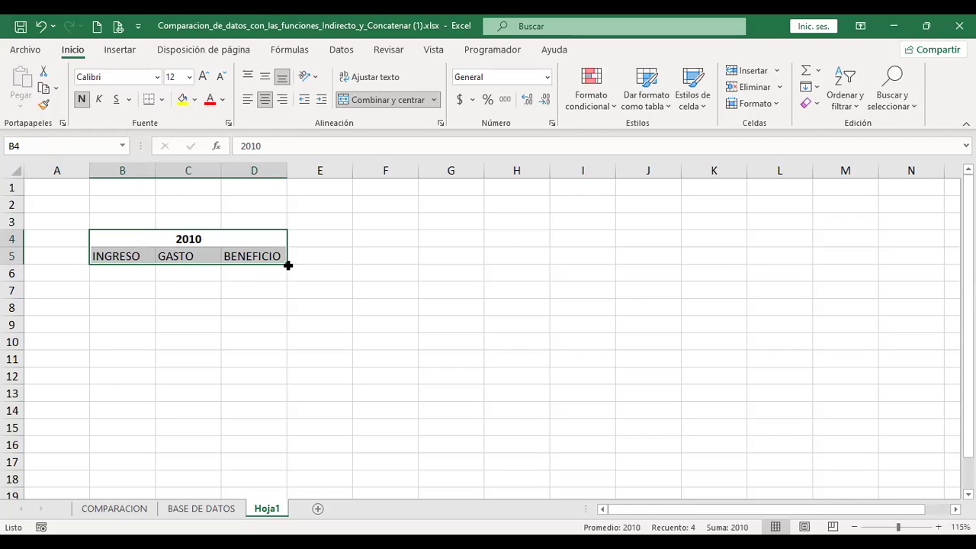
left_click_drag(287, 265, 450, 266)
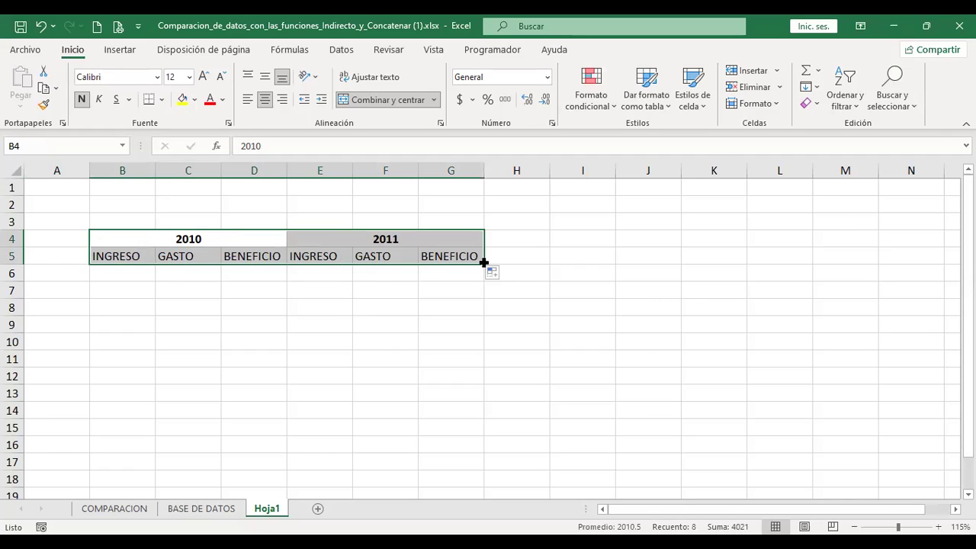
left_click_drag(483, 262, 630, 264)
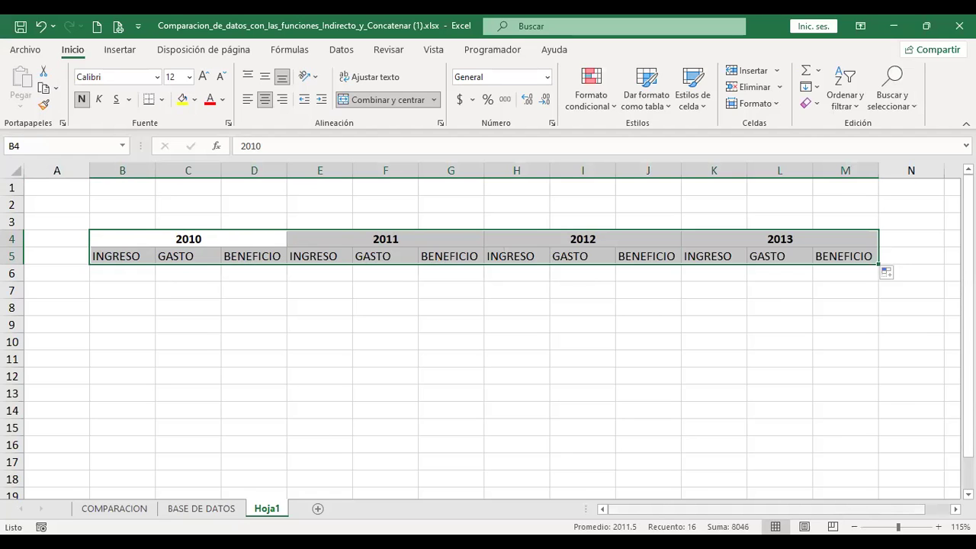
- Autofill the header block in rows 4 and 5 across to column AW so the years run through 2025
scroll(487, 266, "right", 3)
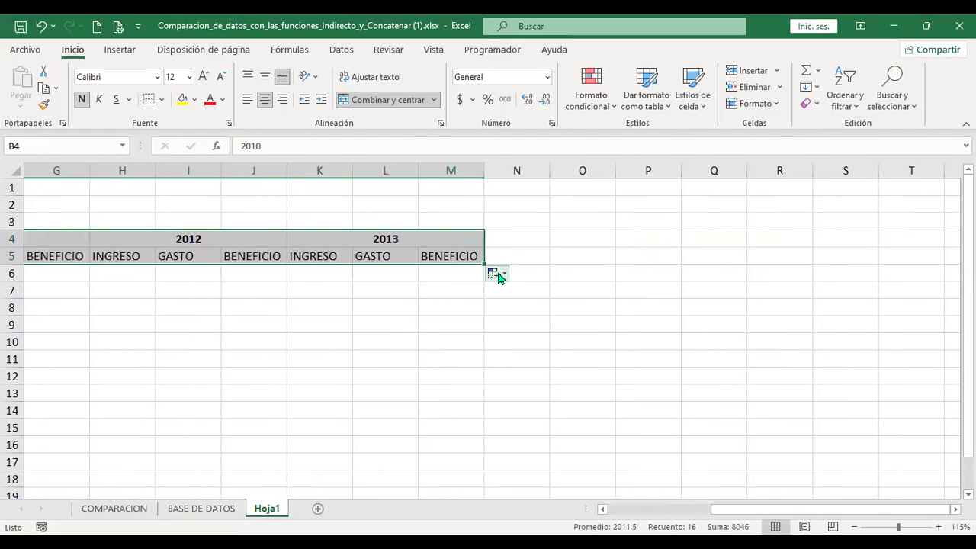
left_click_drag(484, 263, 725, 270)
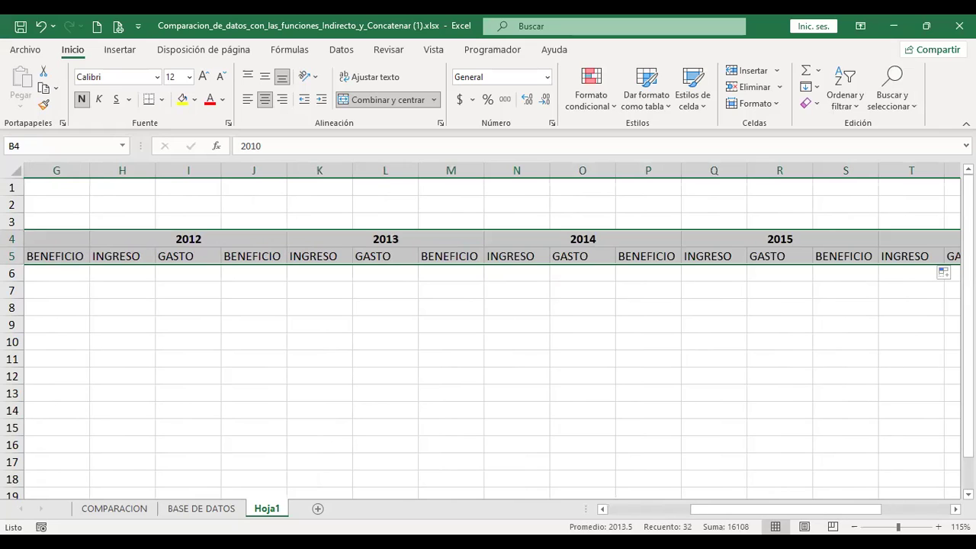
scroll(949, 513, "right", 8)
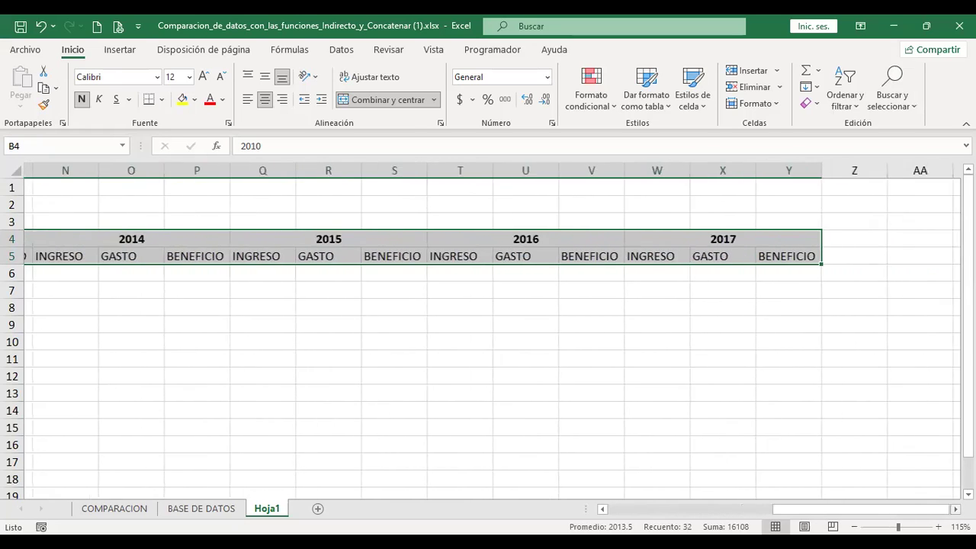
left_click(747, 264)
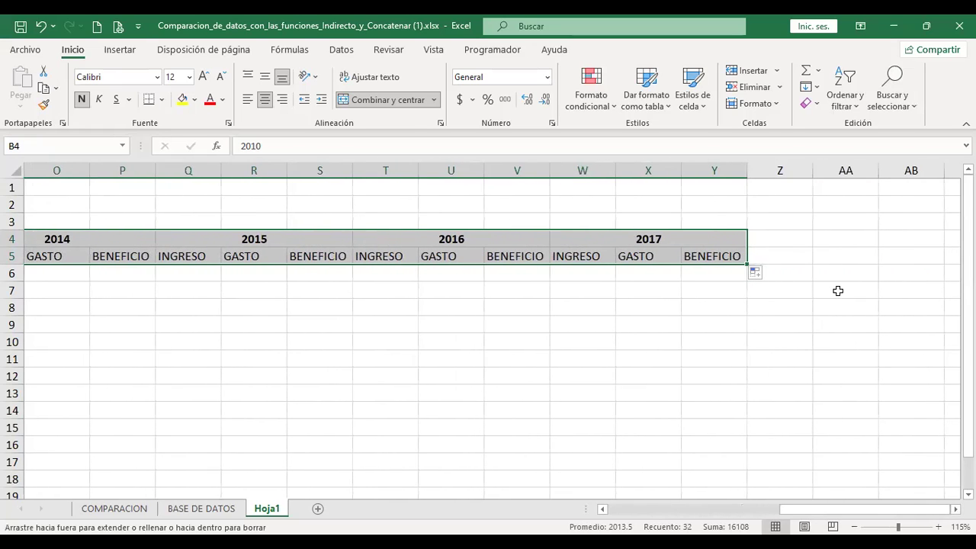
left_click_drag(930, 516, 949, 512)
scroll(949, 511, "right", 6)
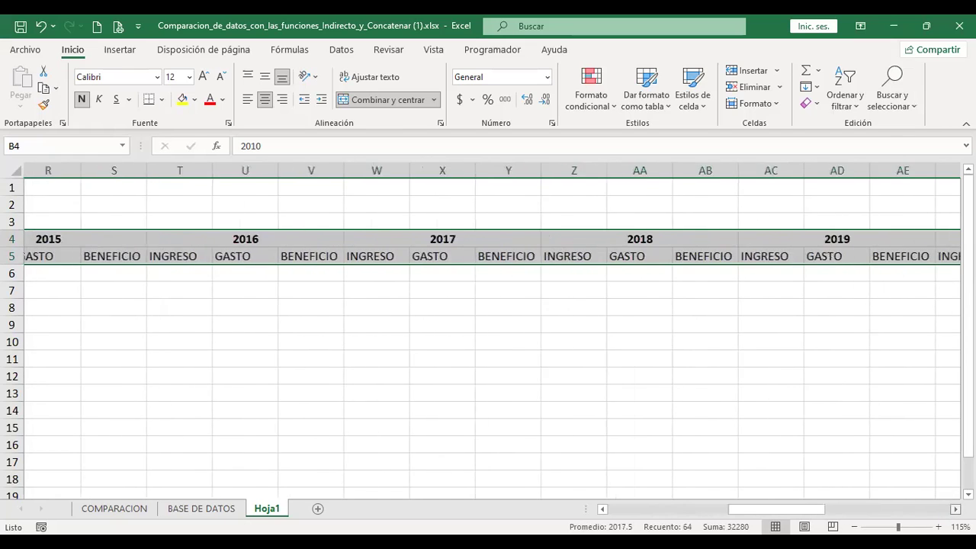
scroll(638, 234, "right", 9)
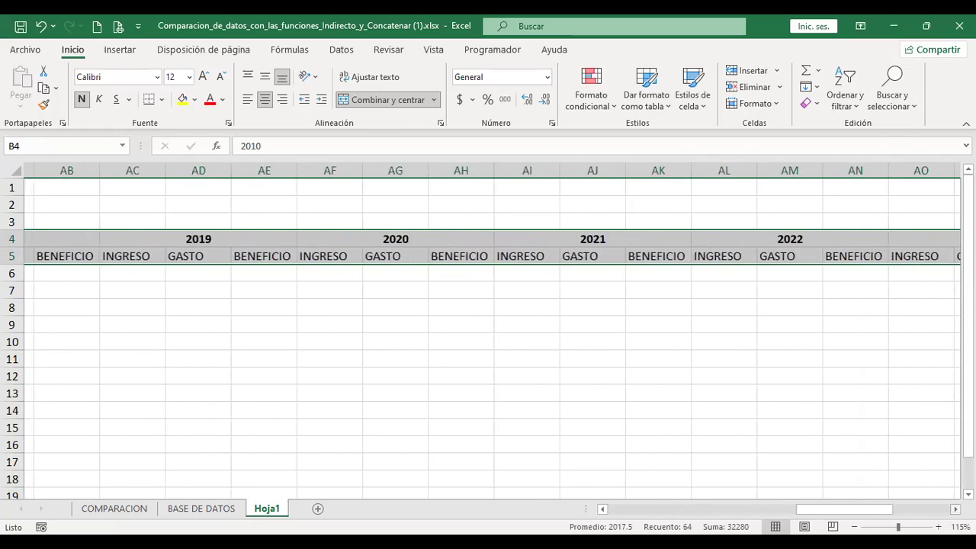
left_click(652, 340)
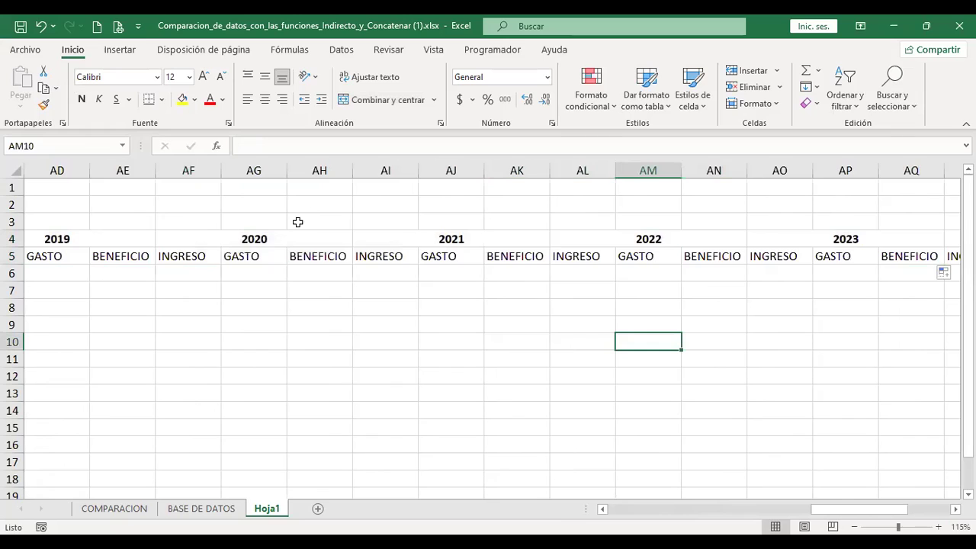
- Delete columns AI through AW, which hold the years 2021 to 2025, and return to cell A1
left_click(390, 167)
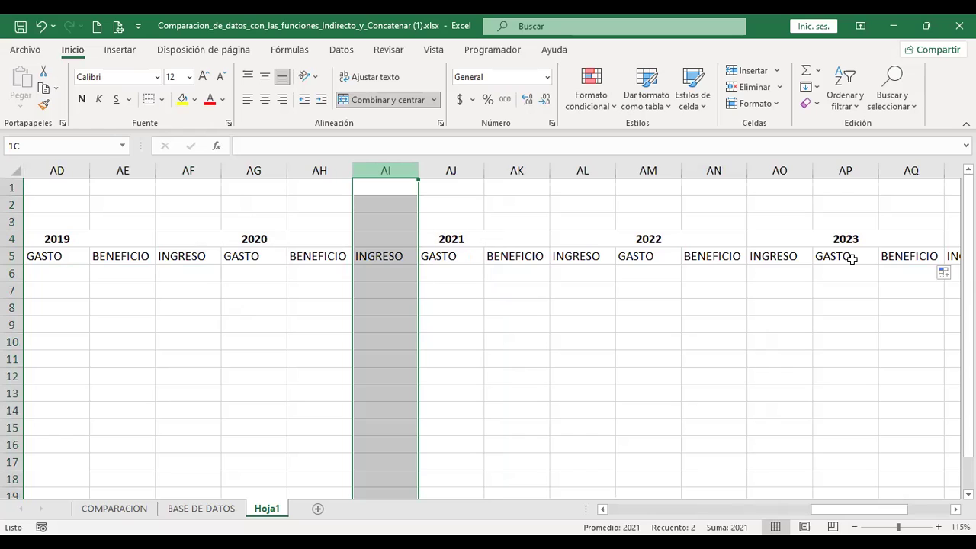
left_click_drag(842, 170, 911, 171)
right_click(911, 170)
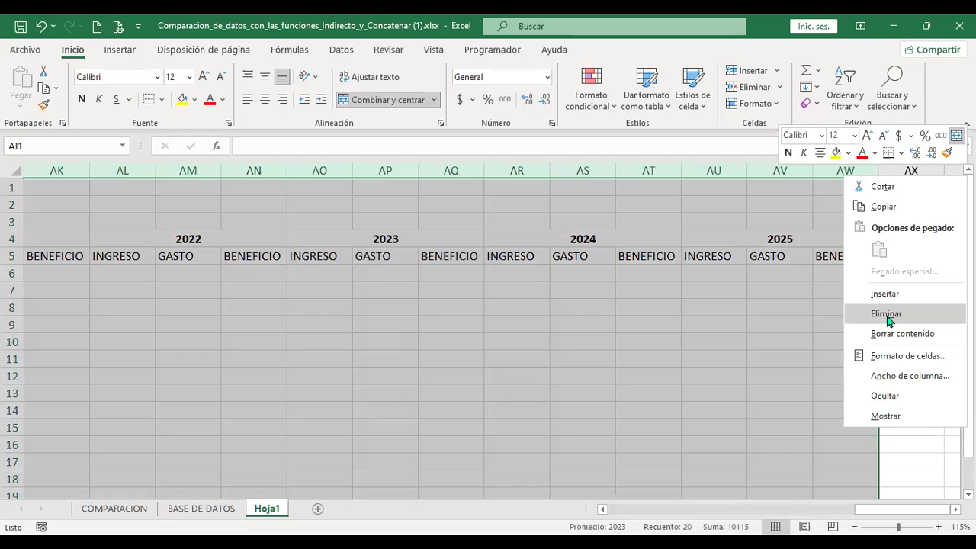
left_click(886, 313)
key("ctrl+Home")
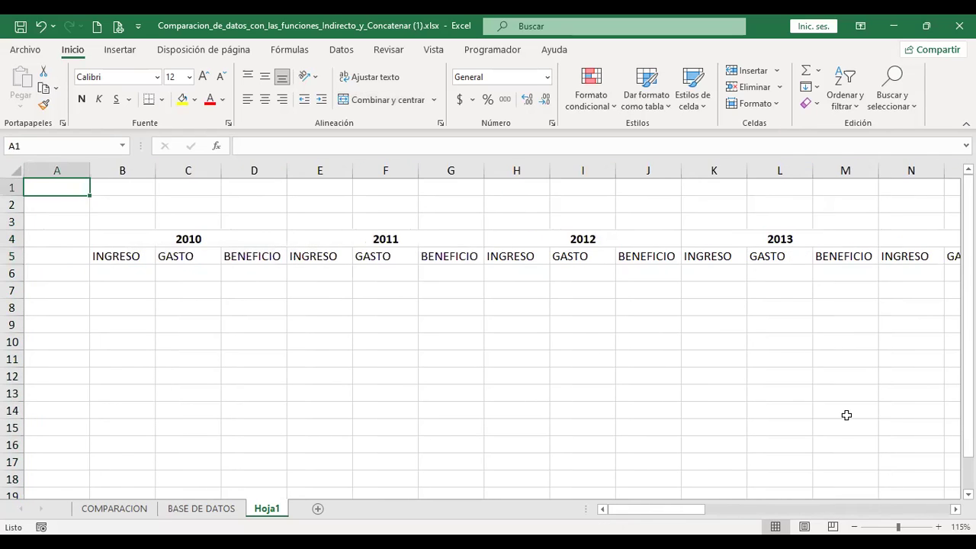
- Enter the formula +ALEATORIO.ENTRE(1000;20000) in cell B6 under the 2010 INGRESO heading
left_click_drag(670, 515, 636, 510)
left_click(107, 268)
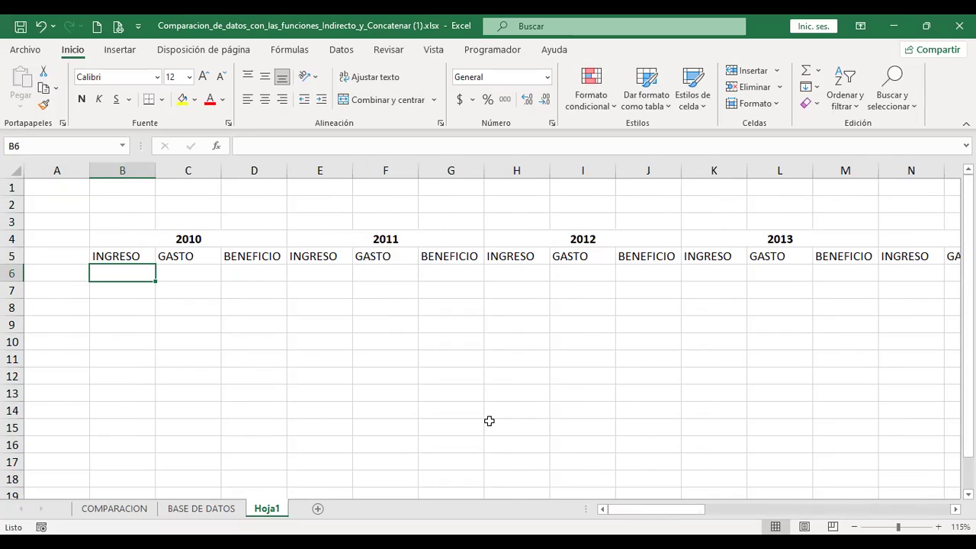
type("+A")
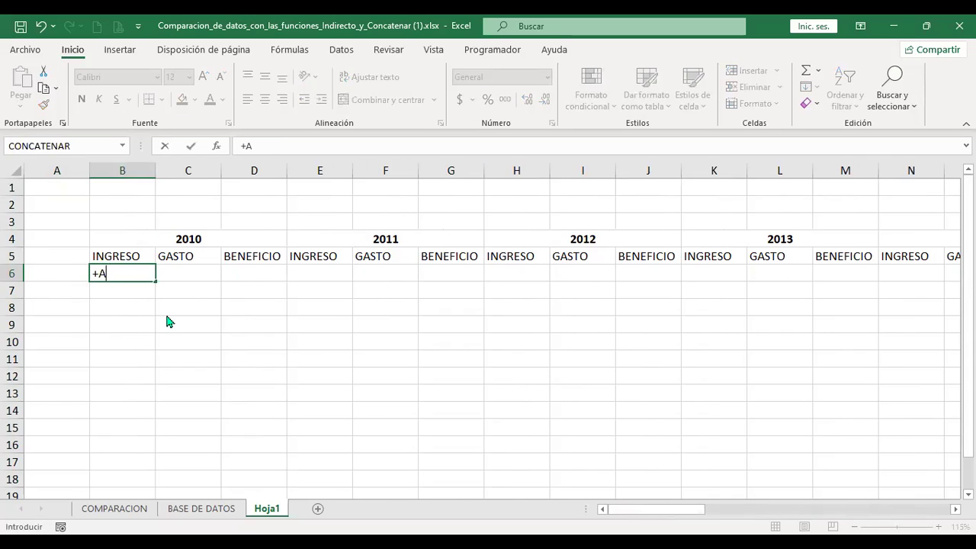
type("LEA")
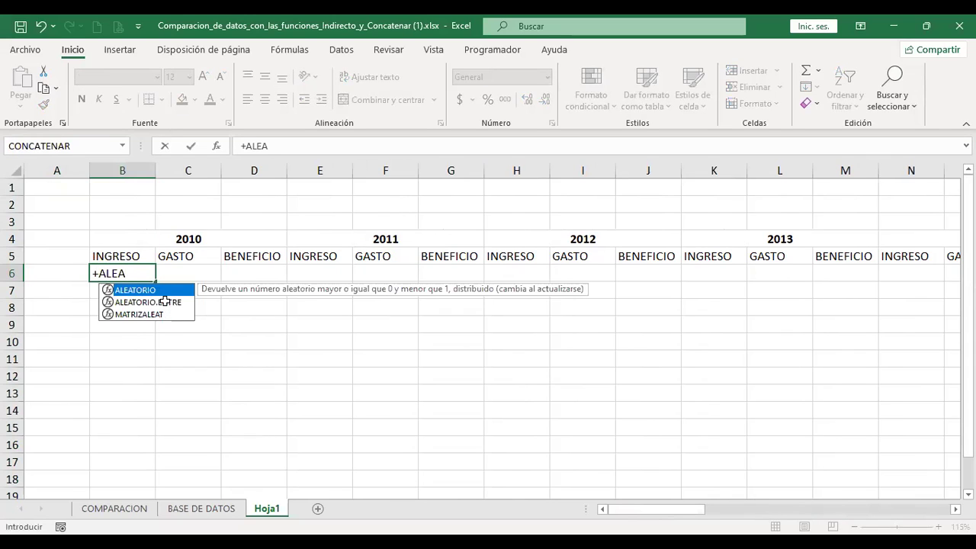
double_click(165, 302)
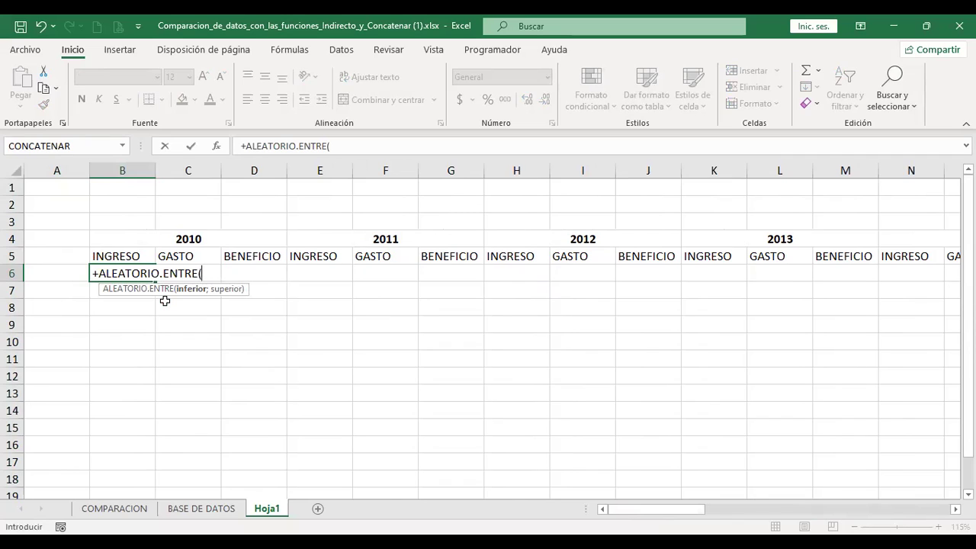
type("1000;20000")
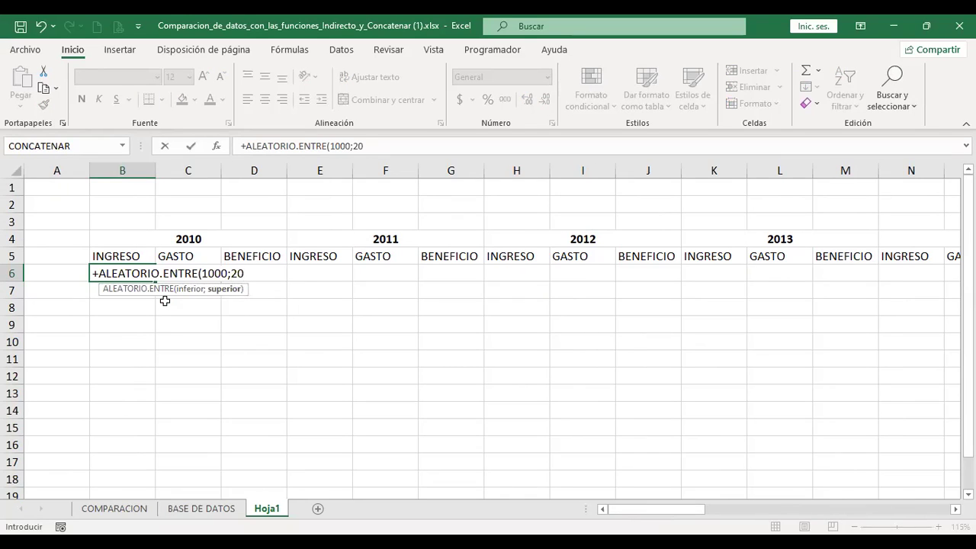
key("Return")
key("Up")
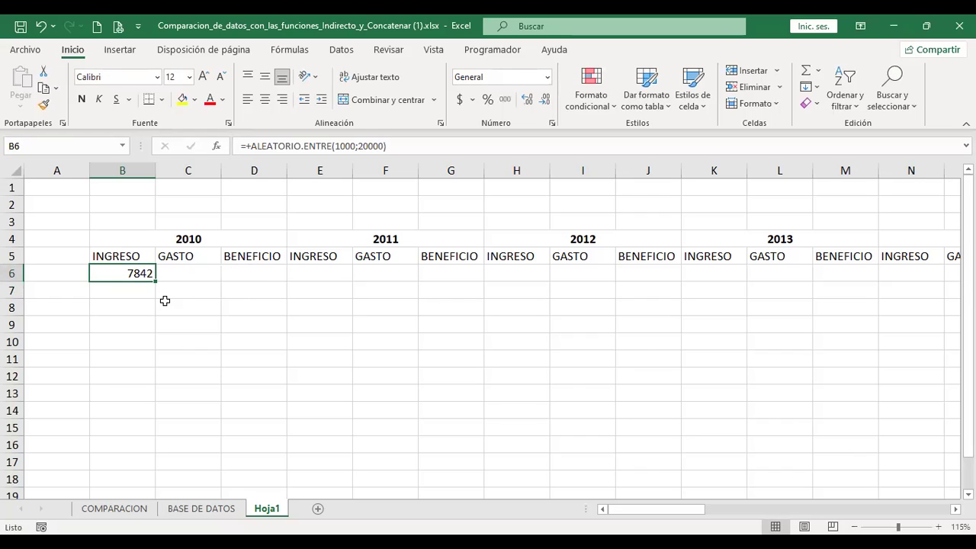
key("ctrl+c")
key("Right")
key("Escape")
left_click(122, 274)
left_click_drag(156, 280, 957, 284)
left_click_drag(7, 255, 153, 283)
left_click(191, 275)
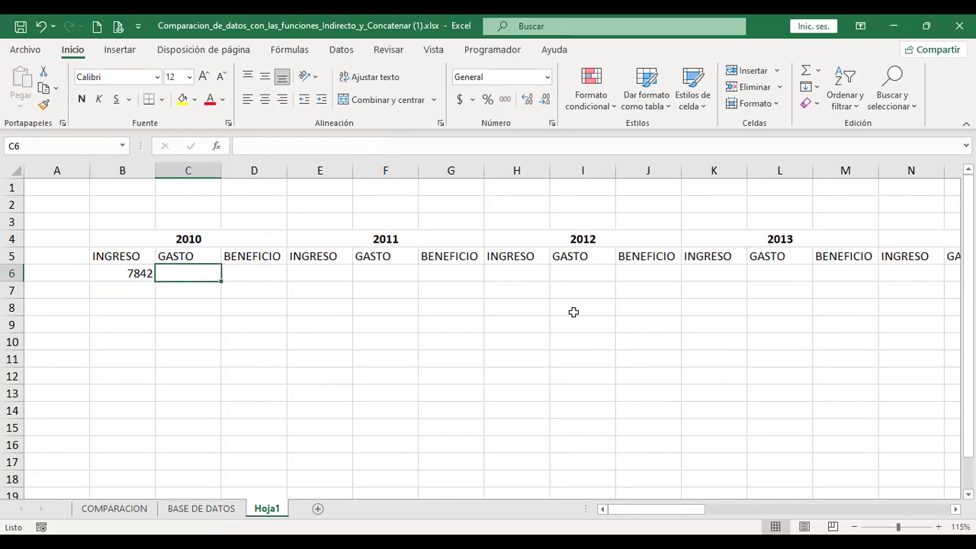
- Fill the random-number formula from B6 into C6 under GASTO and check both cells
left_click(127, 271)
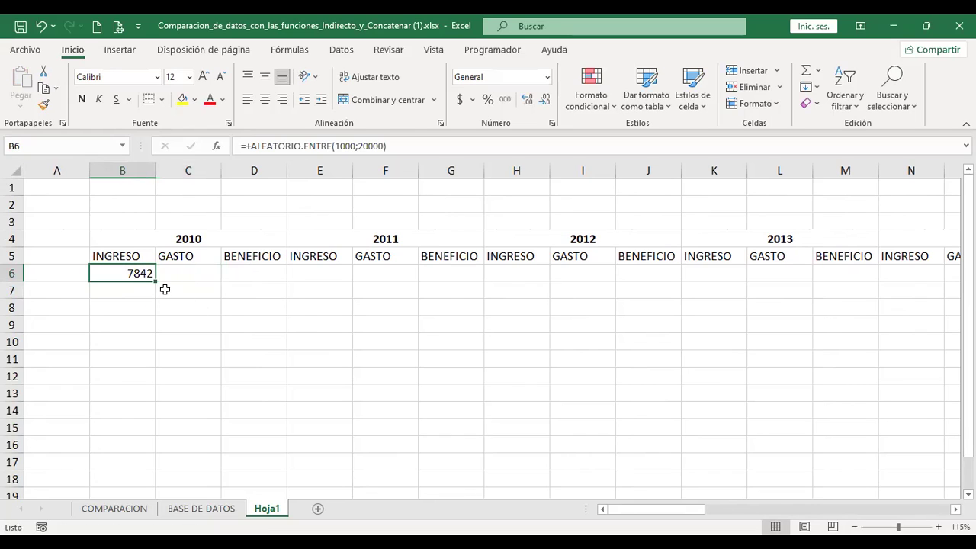
left_click_drag(157, 284, 194, 281)
left_click(130, 272)
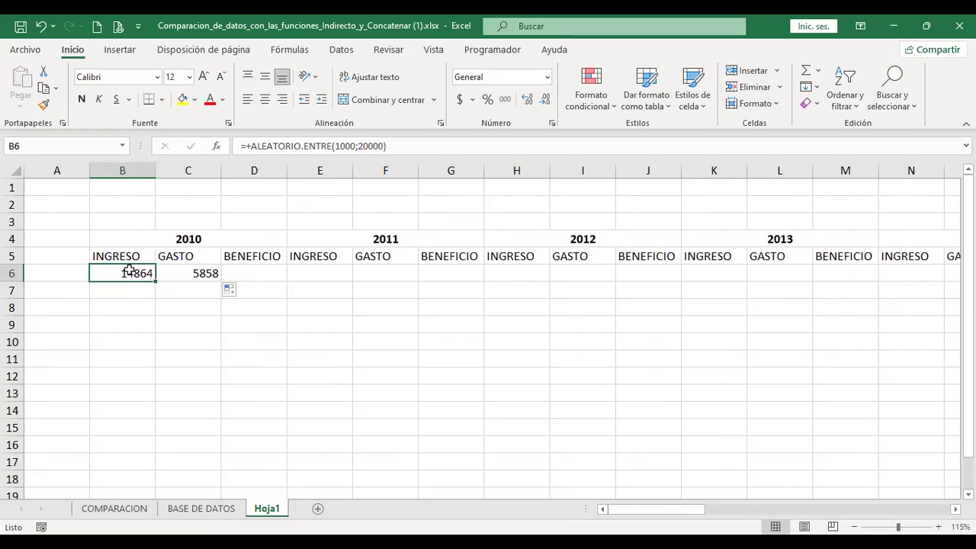
left_click(192, 272)
left_click(130, 272)
left_click(193, 273)
- Enter the formula +B6-C6 in cell D6 to calculate the 2010 BENEFICIO
left_click(255, 273)
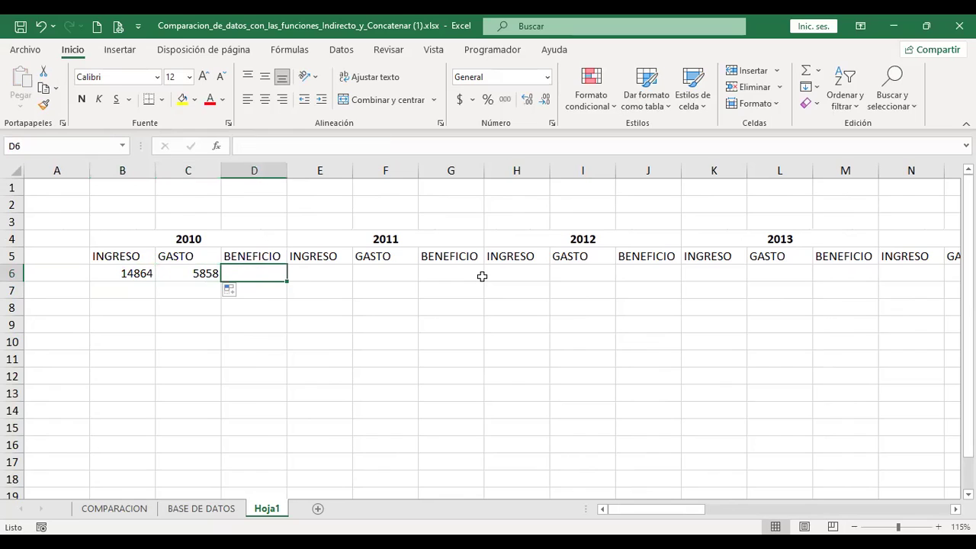
type("+")
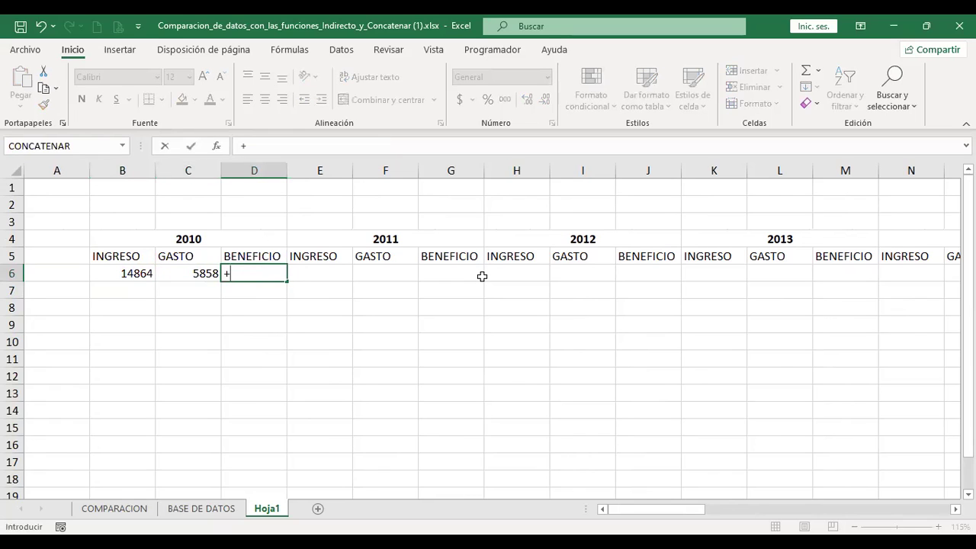
left_click(127, 275)
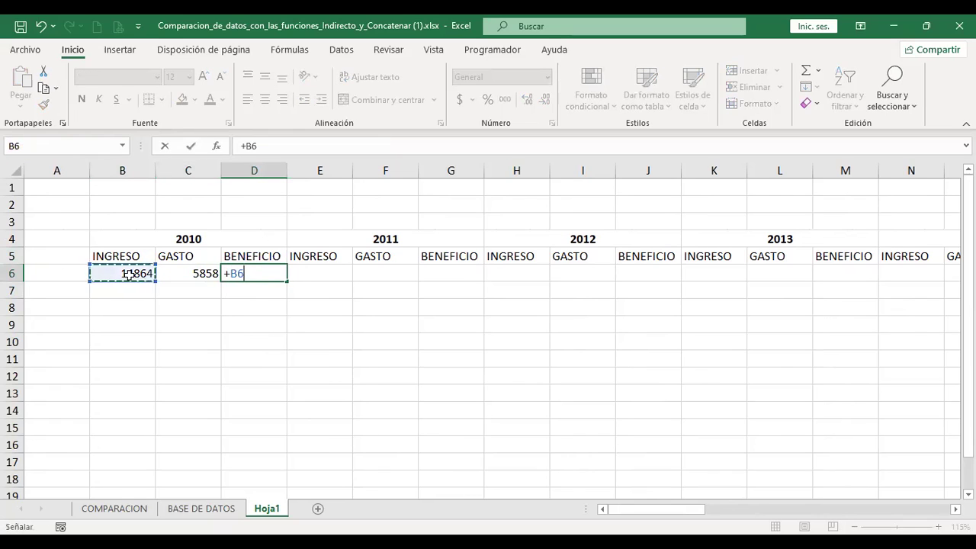
type("-")
left_click(186, 272)
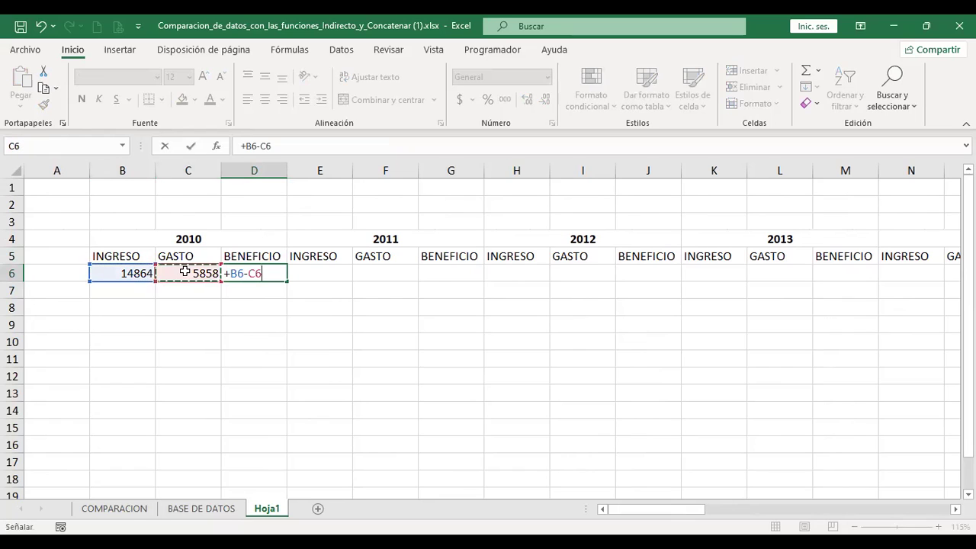
key("Return")
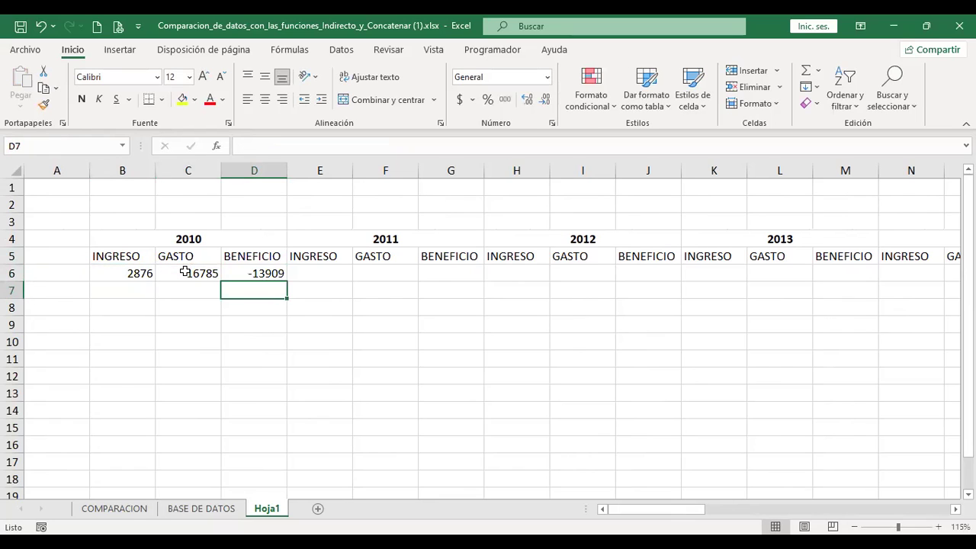
key("Up")
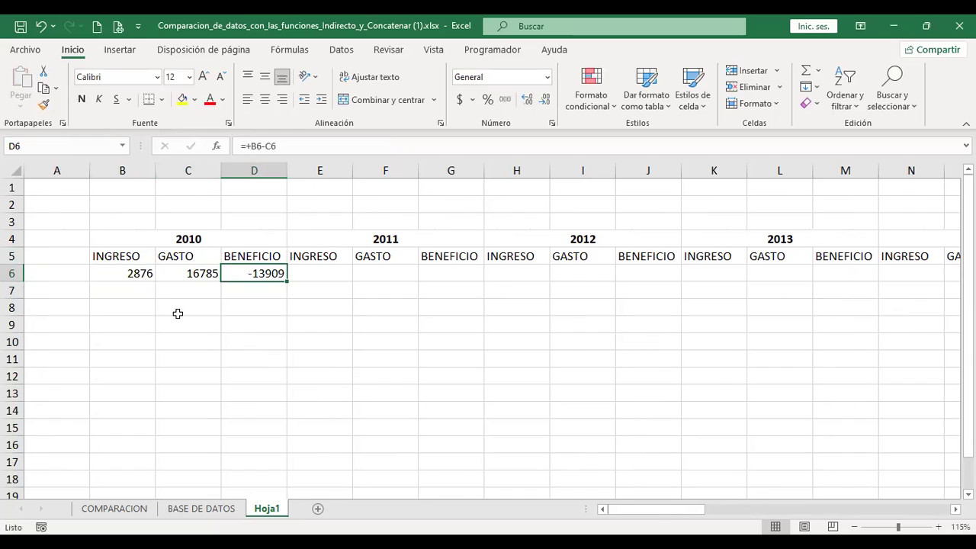
- Autofill the 2010 formulas in B6:D6 across E6:G6 for 2011 and check each copied formula
left_click_drag(140, 272, 202, 272)
left_click(266, 272)
left_click_drag(139, 274, 473, 282)
left_click(320, 273)
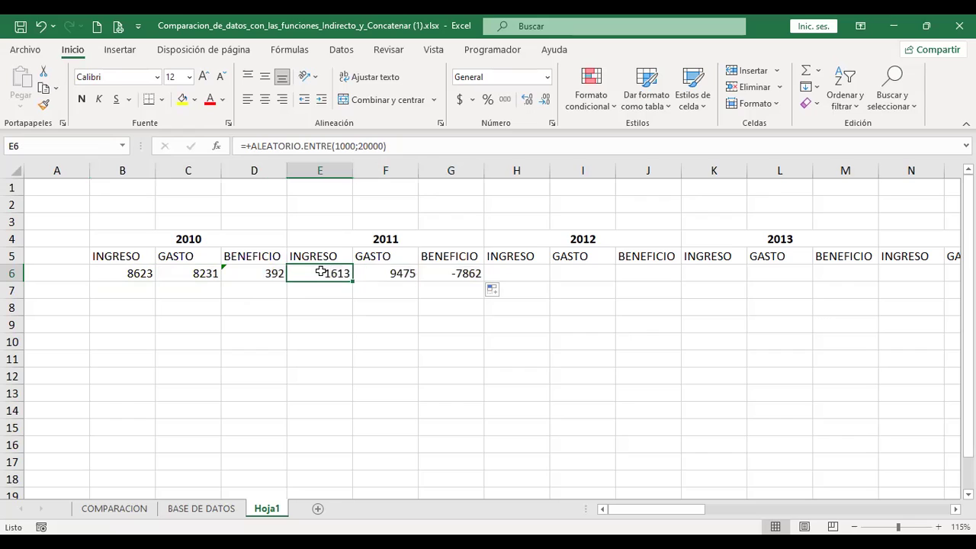
left_click(390, 273)
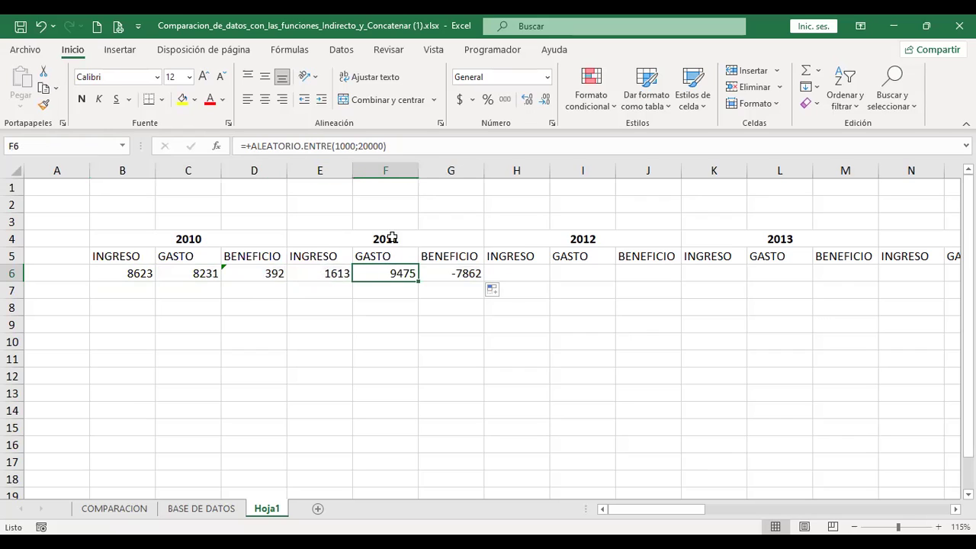
left_click(465, 274)
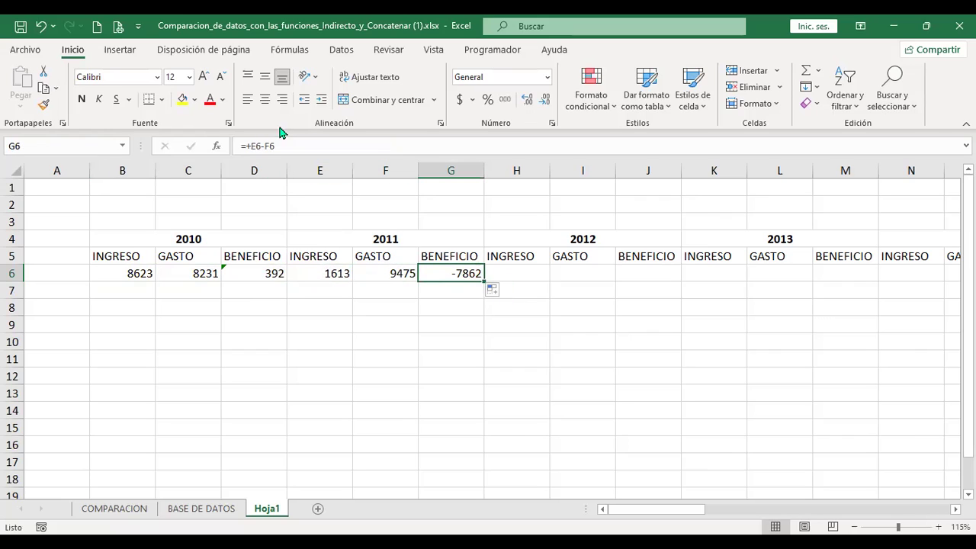
- Autofill the 2011 formulas in E6:G6 across to AH6 for the years through 2020, check the 2020 formulas and return to A1
left_click_drag(329, 273, 870, 290)
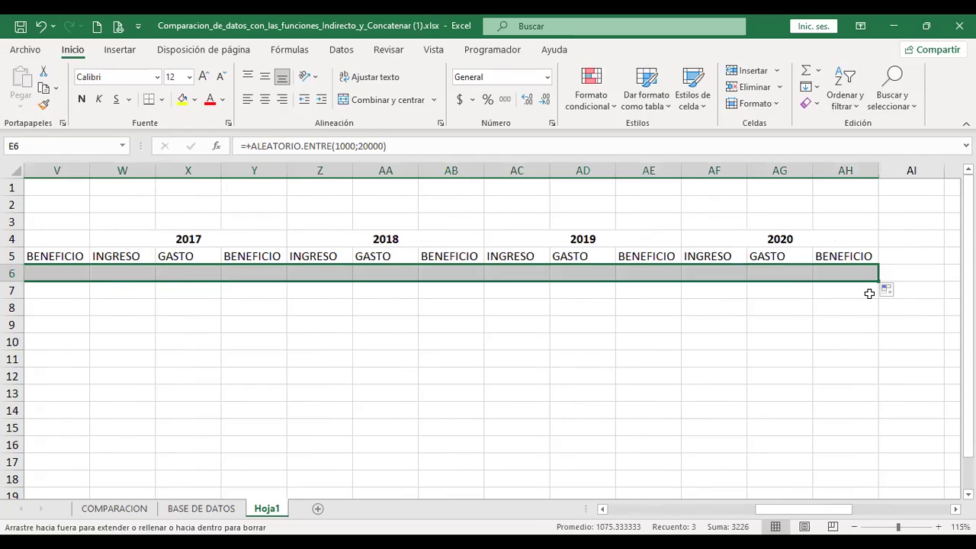
left_click(715, 272)
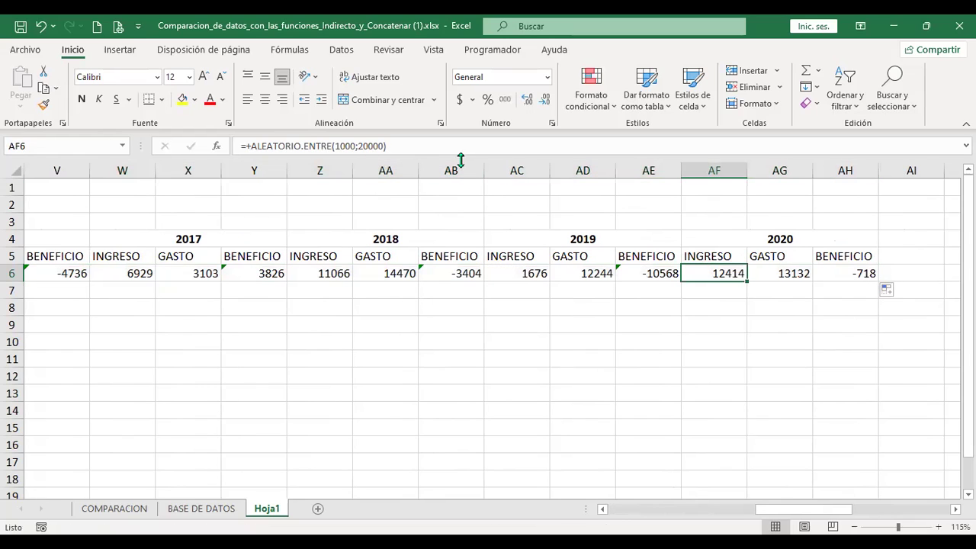
left_click(772, 275)
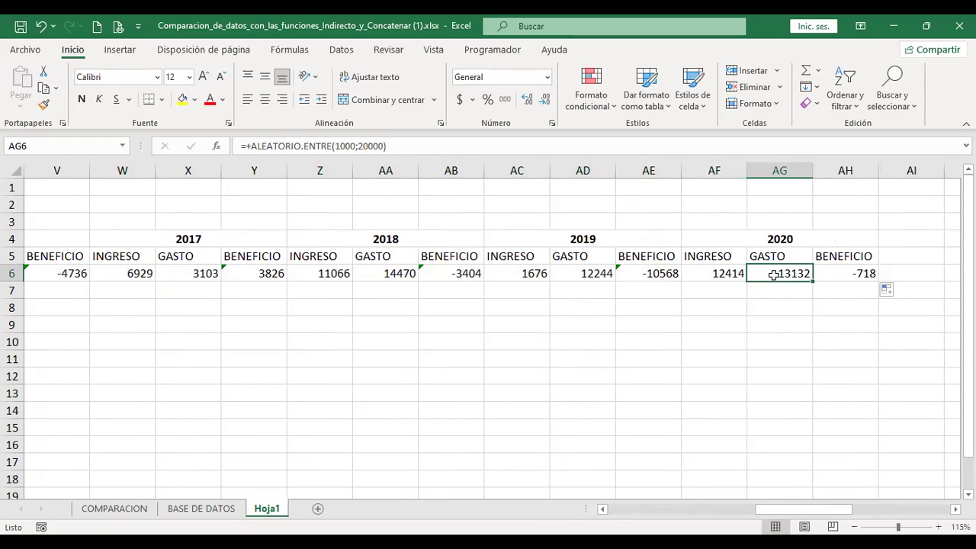
left_click(847, 274)
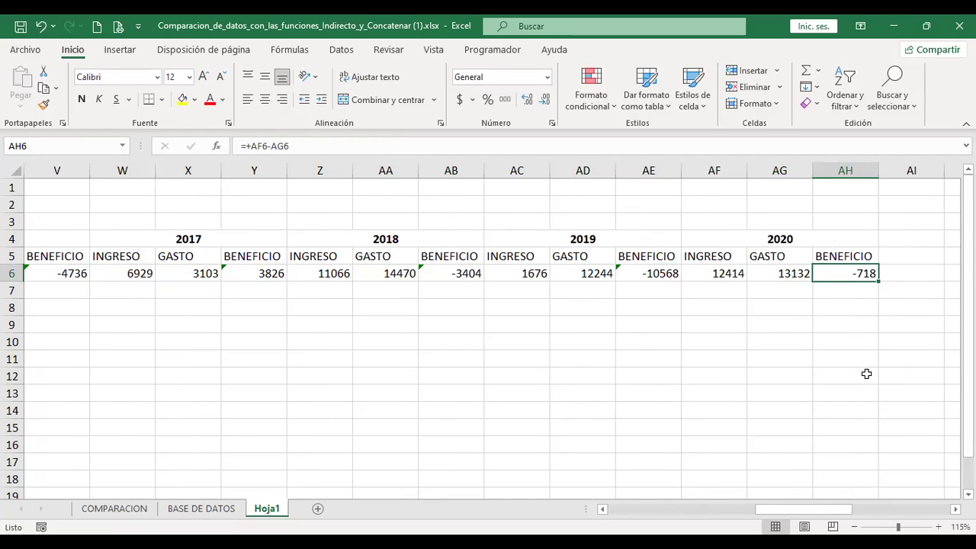
key("ctrl+Home")
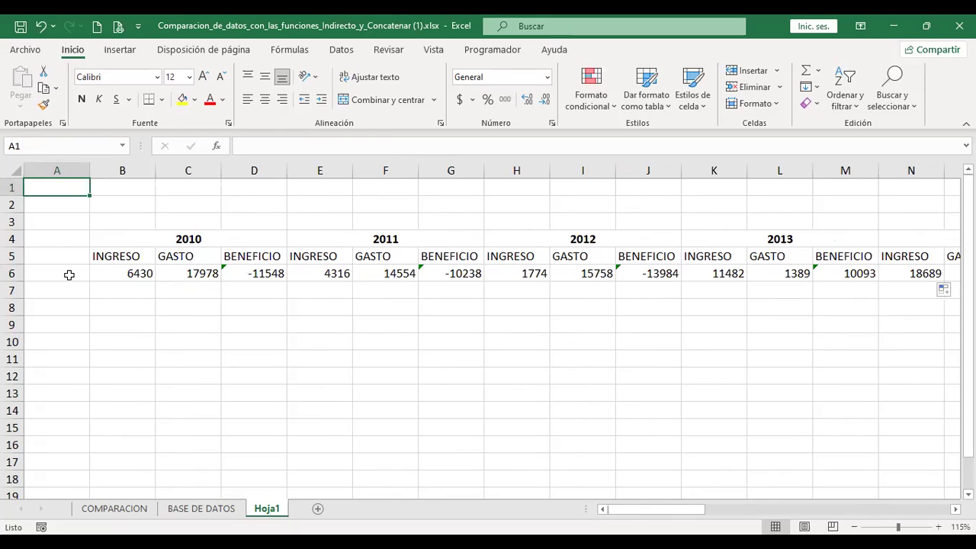
- Enter the heading Núm in cell A8, below the yearly table
left_click(70, 307)
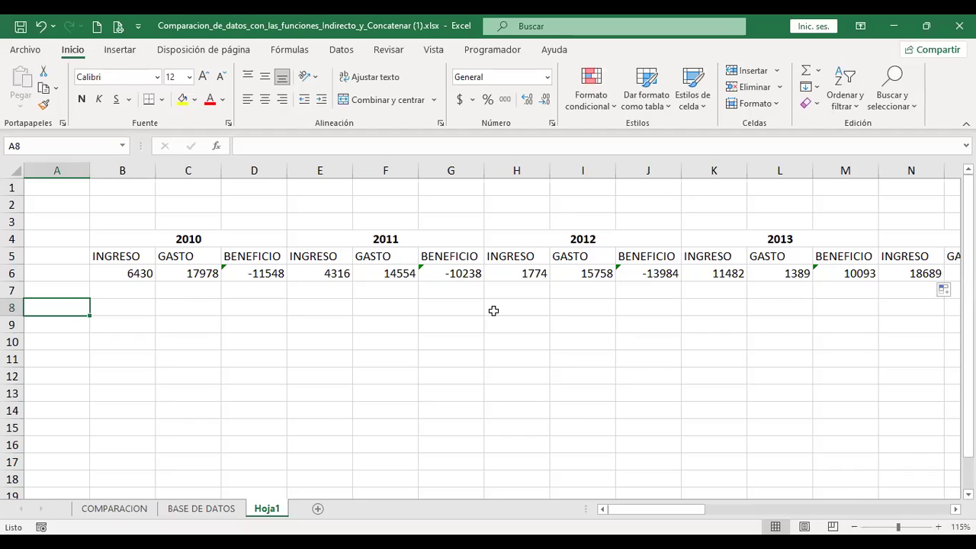
type("n")
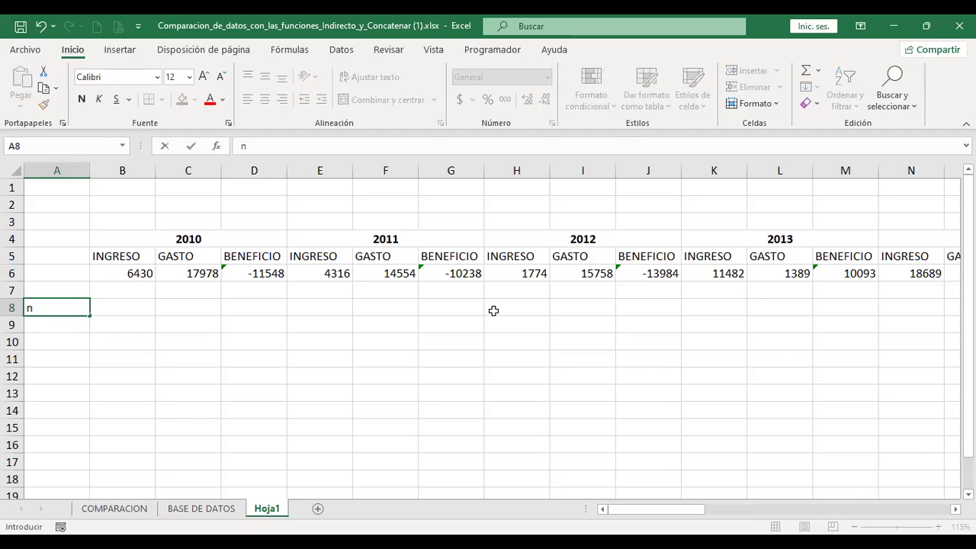
key("BackSpace")
type("Núm")
key("Return")
key("Up")
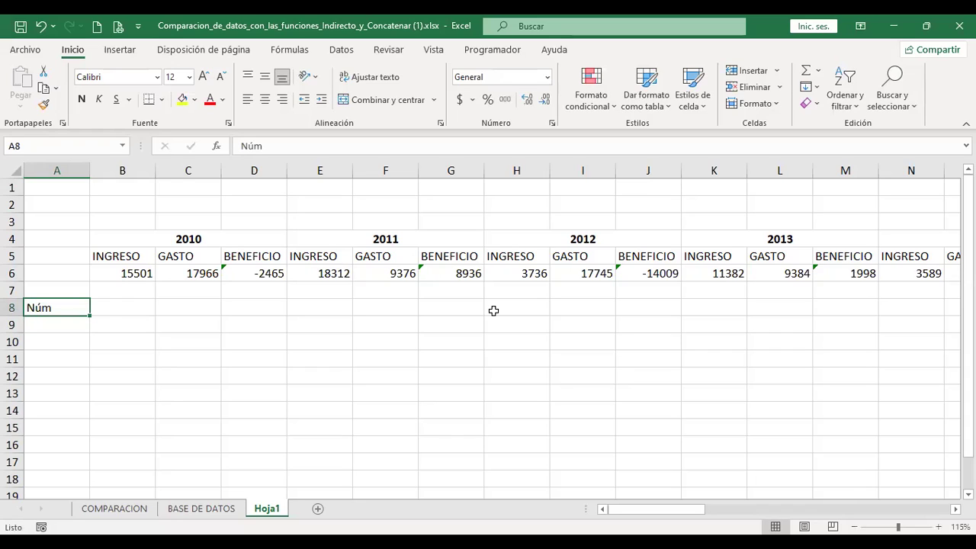
- Examine the 2010 formulas in row 6 and the cells that the BENEFICIO formula in D6 refers to
key("Up")
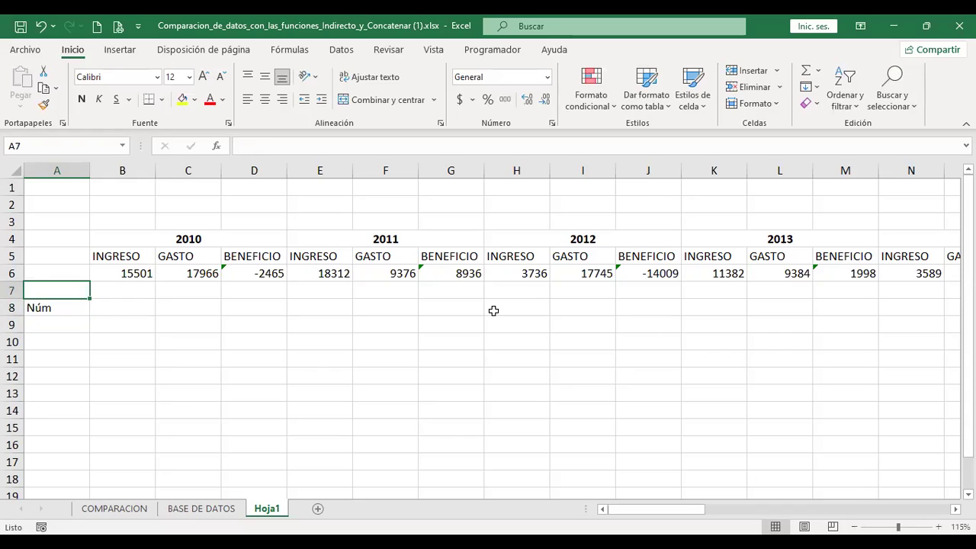
key("Right")
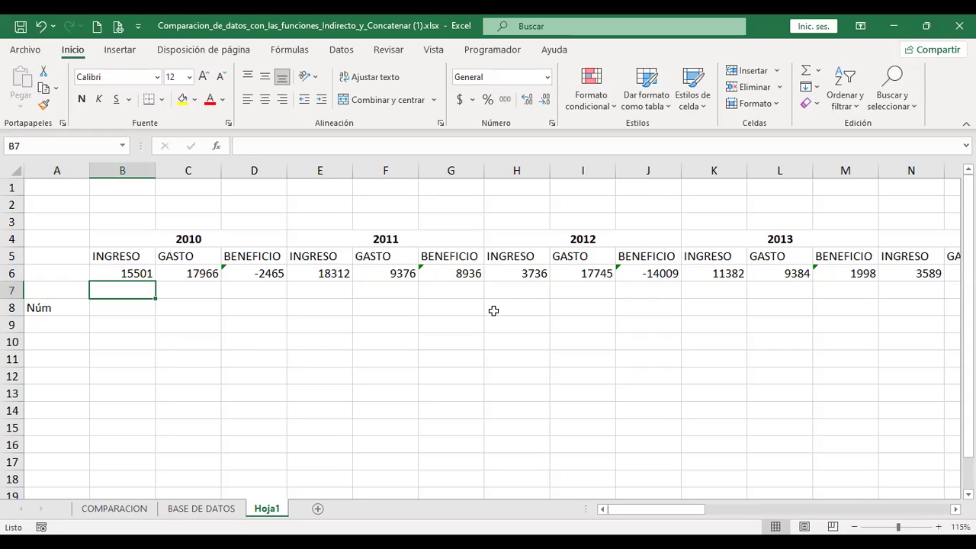
key("Up")
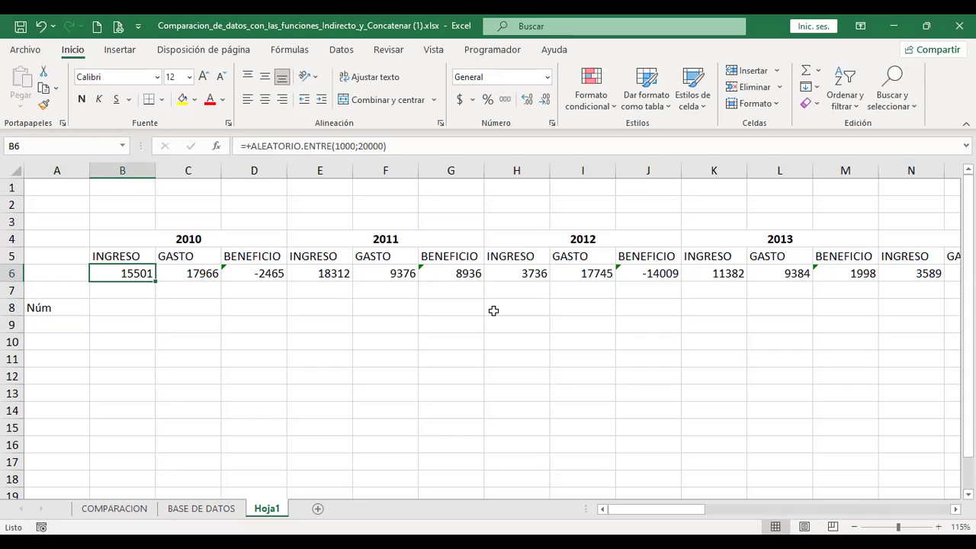
key("Right")
key("Right")
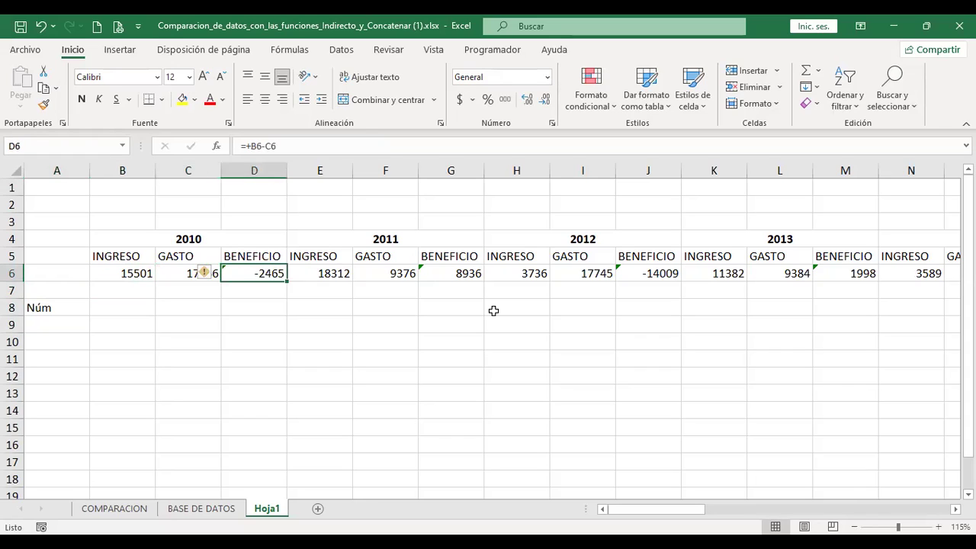
key("F2")
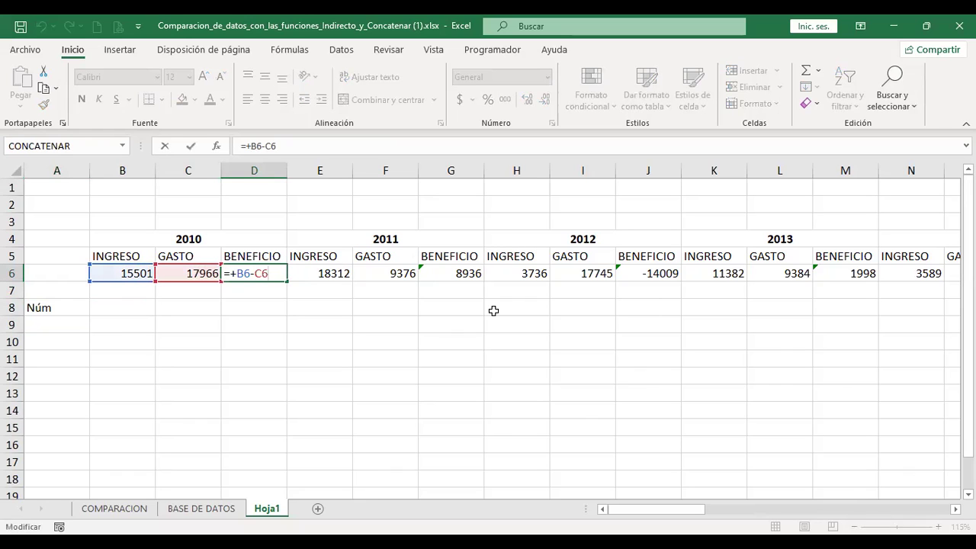
key("Return")
key("Up")
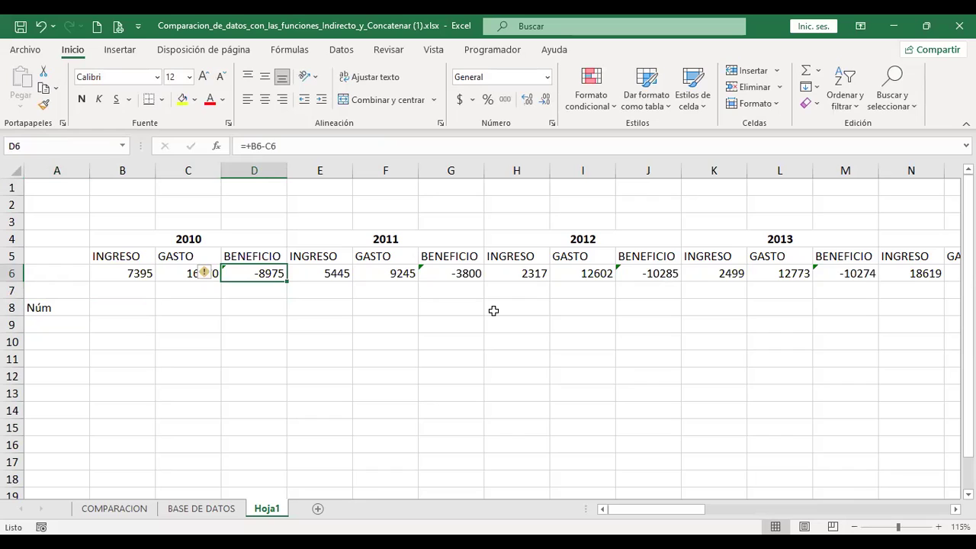
- Enter the headings Año in B8 and Beneficio in C8
key("Down")
key("Left")
key("Left")
key("Down")
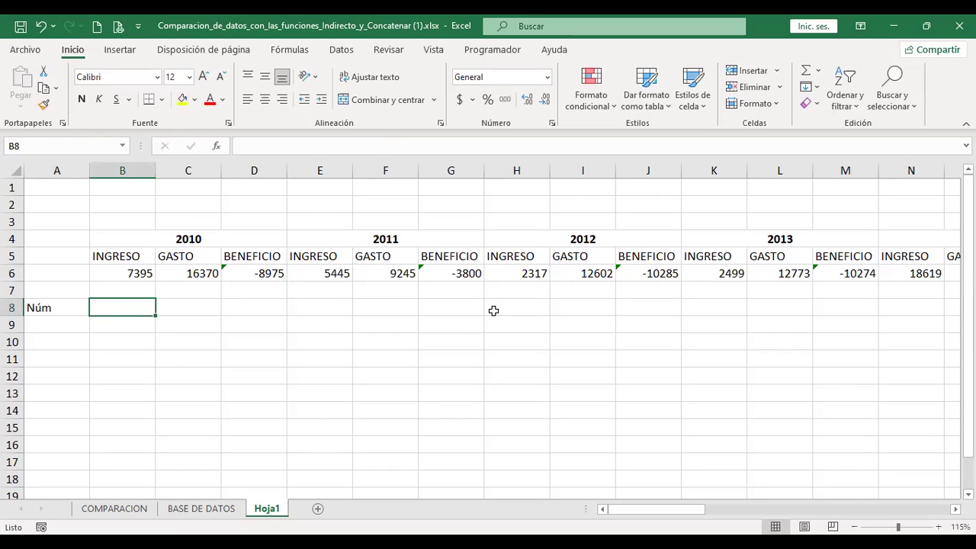
type("Año")
key("Tab")
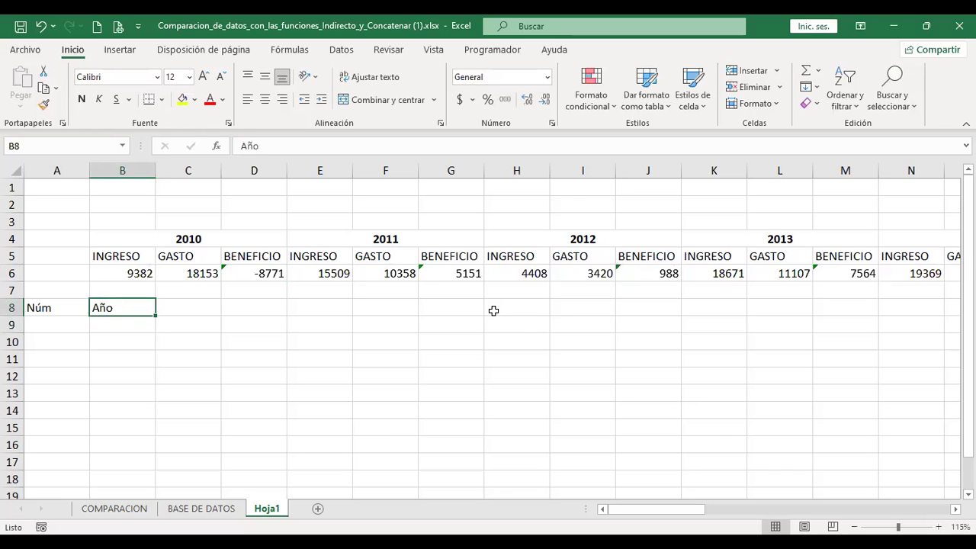
type("Beneficio")
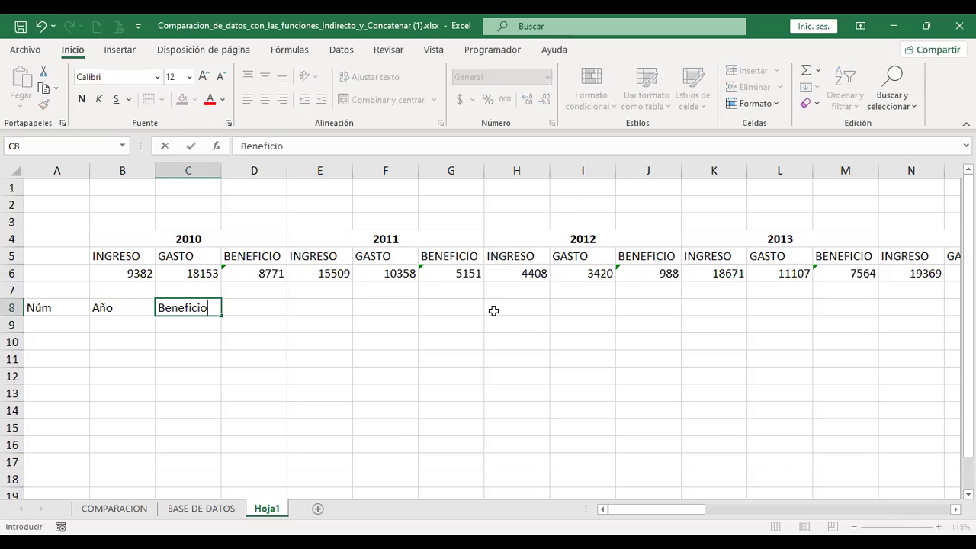
key("Down")
- Number the rows under Núm from 1 to 10 in A9:A18 by filling the series from 1 and 2
key("Left")
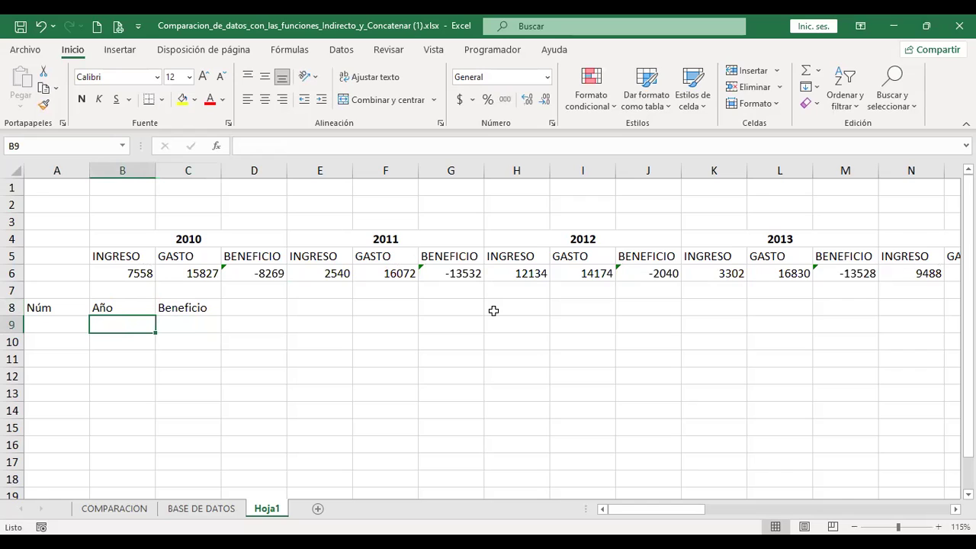
key("Left")
type("1")
key("Return")
type("2")
key("Return")
key("Up")
key("Up")
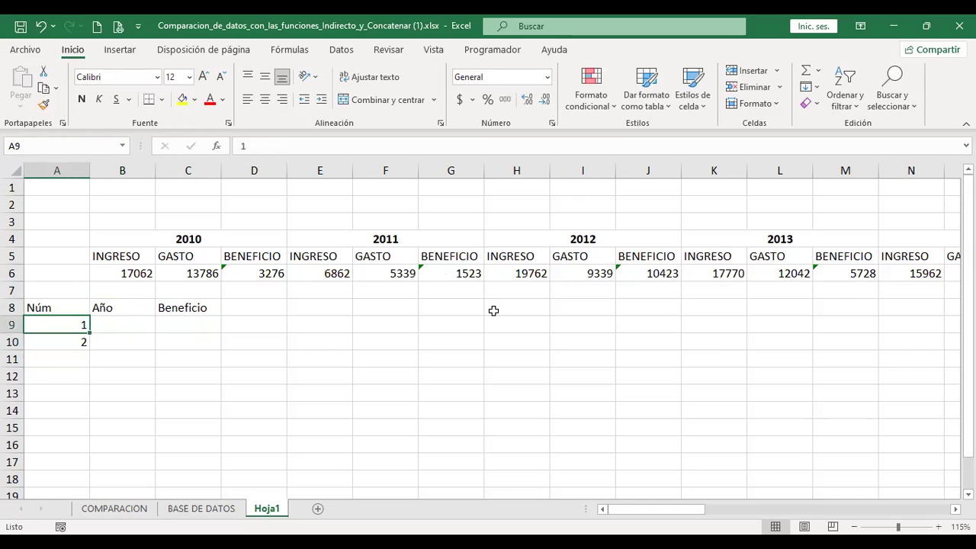
key("shift+Down")
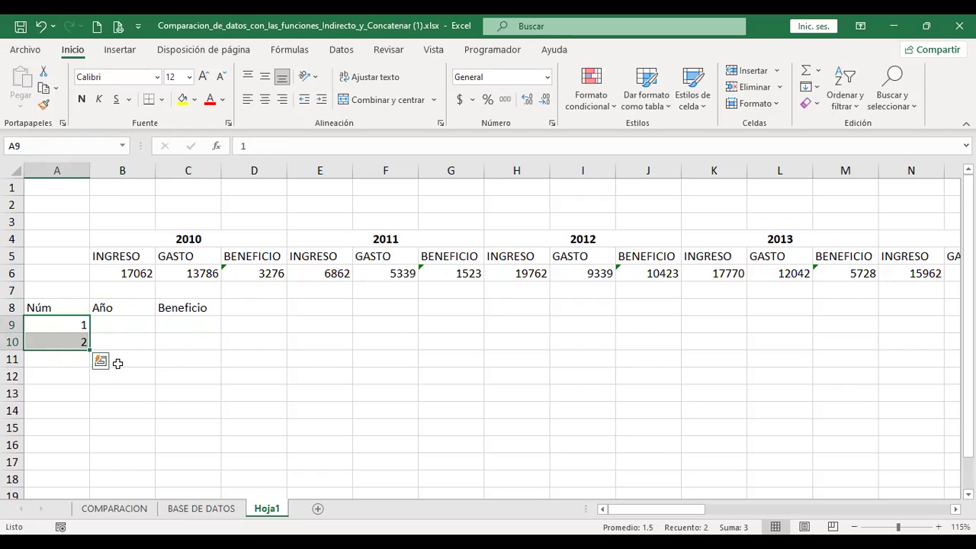
left_click_drag(92, 348, 124, 340)
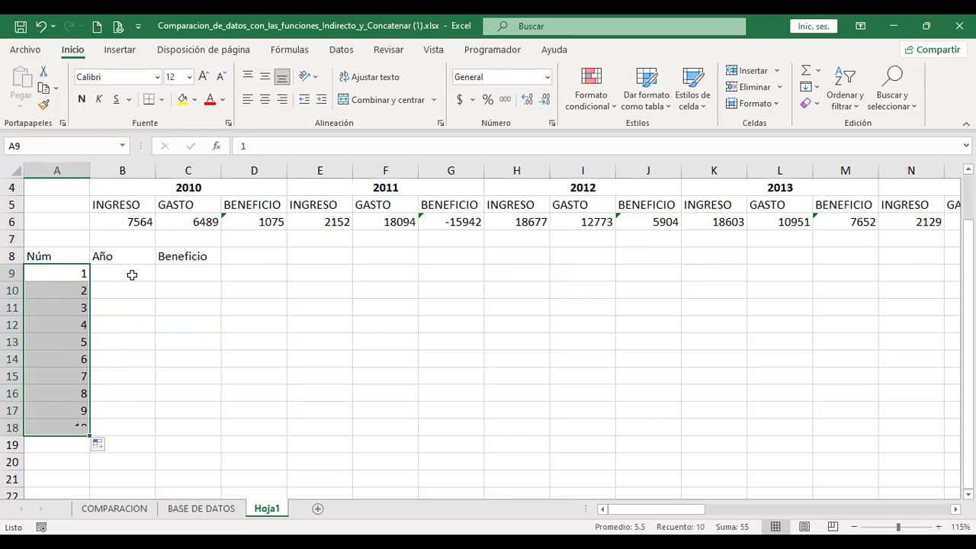
- Fill the years 2010 to 2020 under Año in B9:B19, extending the series from 2010 and 2011
left_click(135, 272)
scroll(418, 339, "up", 1)
scroll(418, 340, "up", 1)
type("2010")
key("Return")
type("211")
key("ctrl+Return")
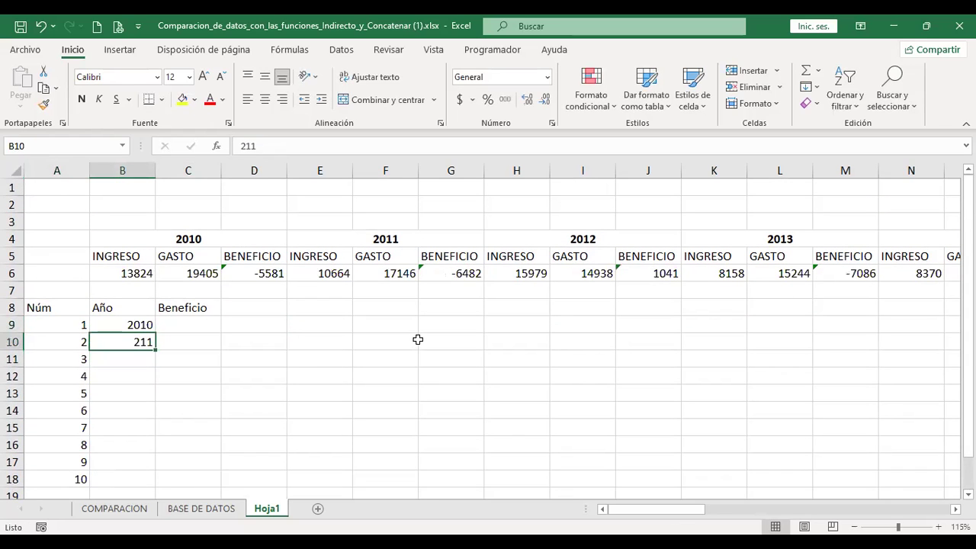
type("2011")
key("Up")
key("shift+Down")
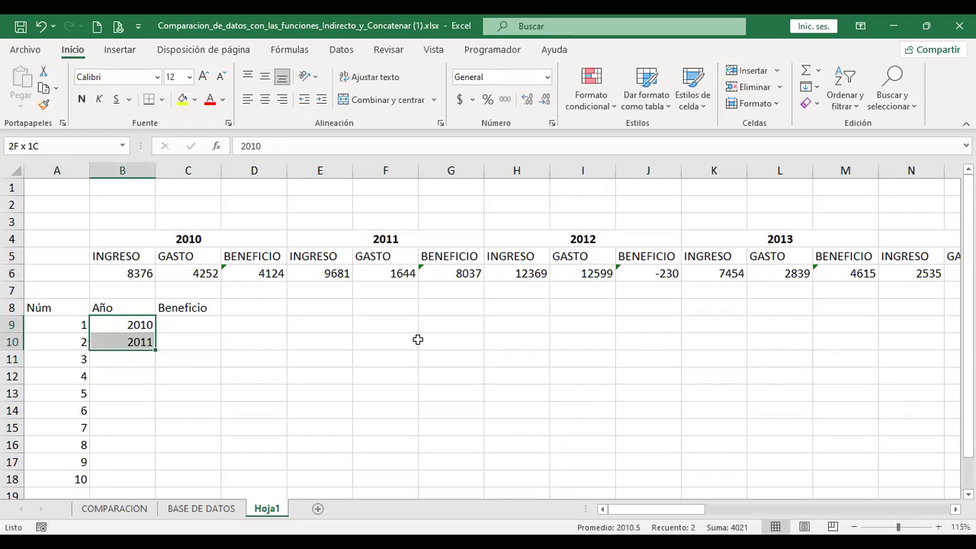
left_click_drag(156, 351, 157, 496)
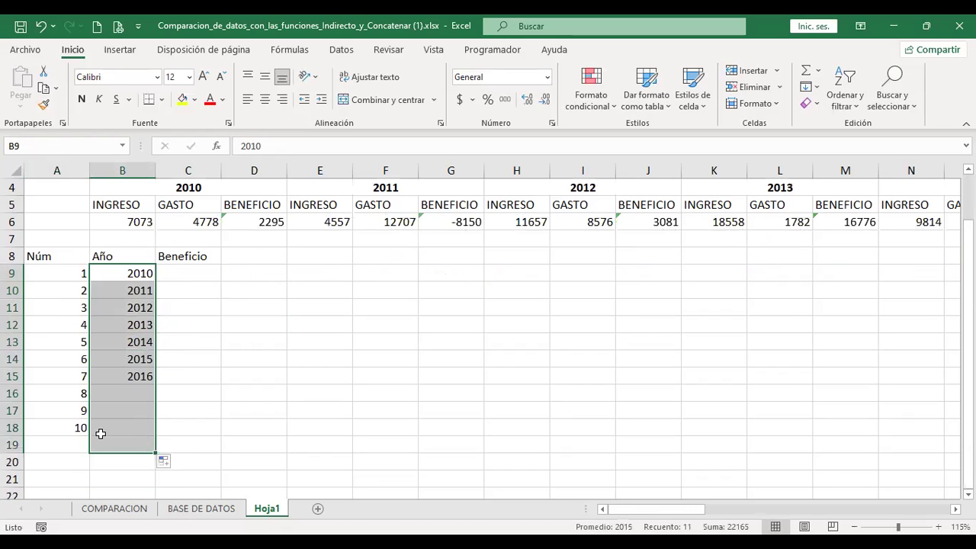
- Enter 11 in cell A19 to complete the Núm column beside 2020
left_click(69, 444)
type("11")
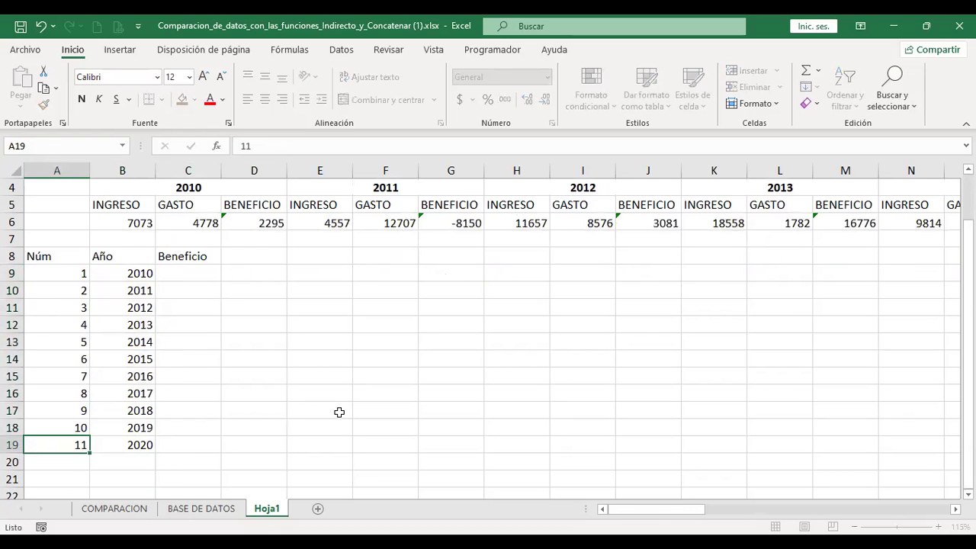
key("Right")
- Look through the INGRESO, GASTO and BENEFICIO values in row 6 across all years up to 2020
key("Right")
key("Up")
key("Up")
key("Up")
key("Up")
key("Up")
key("Up")
key("Up")
key("Up")
key("Up")
key("Up")
key("Up")
key("Up")
key("Up")
key("Up")
key("Up")
key("Up")
key("Up")
key("Down")
key("Down")
key("Down")
key("Down")
key("Down")
key("Up")
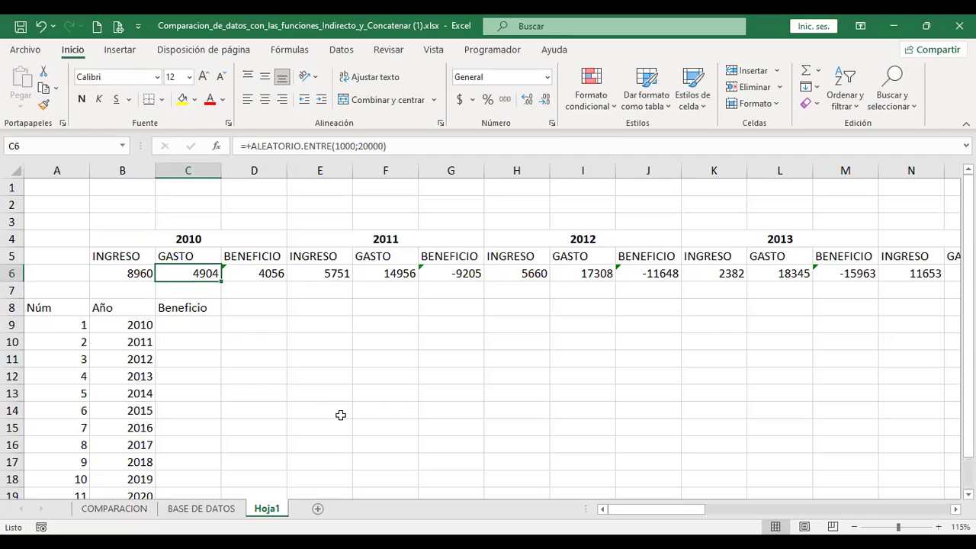
key("Right")
key("Right")
key("Right")
key("Right")
key("Right")
key("Right")
key("Right")
key("Right")
key("Right")
key("Right")
key("Right")
key("Right")
key("Right")
key("Right")
key("Right")
key("Right")
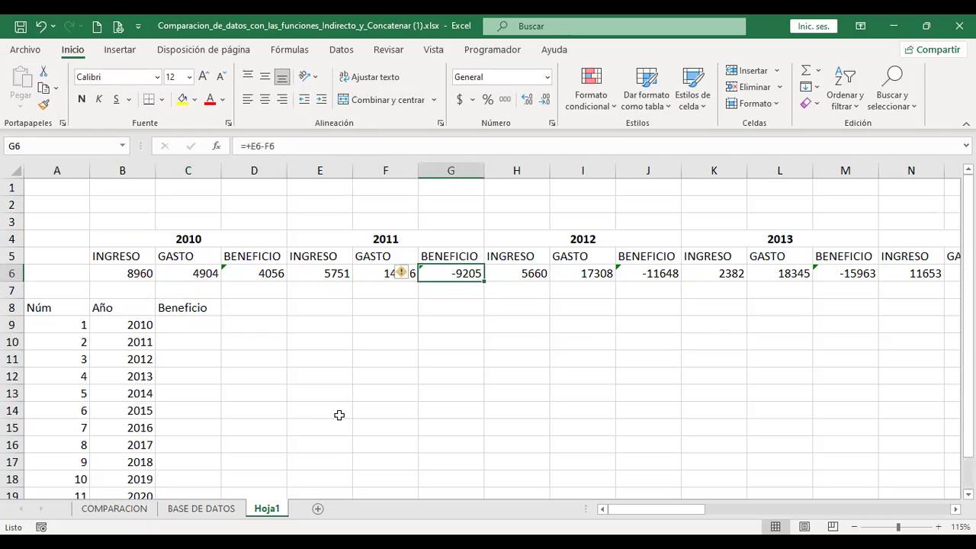
key("Right")
key("Right")
key("Right")
key("Right")
key("Right")
key("Right")
key("Right")
key("Right")
key("Right")
key("Right")
key("Right")
key("Right")
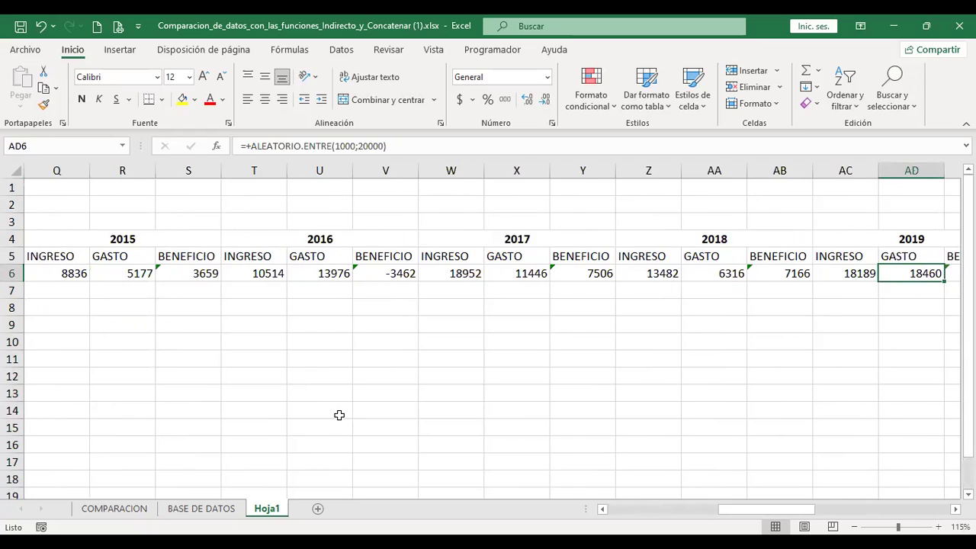
key("Right")
key("Right")
key("Right")
key("Right")
key("Right")
key("Right")
key("Right")
key("Right")
key("Right")
key("Right")
key("Right")
key("Right")
key("Right")
key("Right")
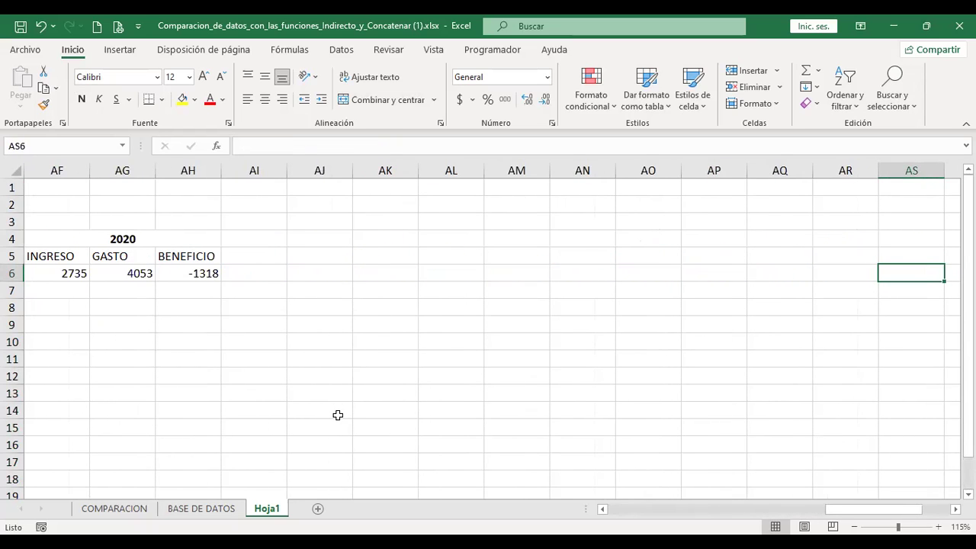
- Enter the formula +INDIRECTO(D6) in cell C9 for the 2010 Beneficio
key("ctrl+Home")
key("Down")
key("Down")
key("Down")
key("Down")
key("Down")
key("Down")
key("Down")
key("Down")
key("Down")
key("Down")
key("Down")
key("Up")
key("Up")
key("Up")
key("Up")
key("Right")
key("Right")
key("Down")
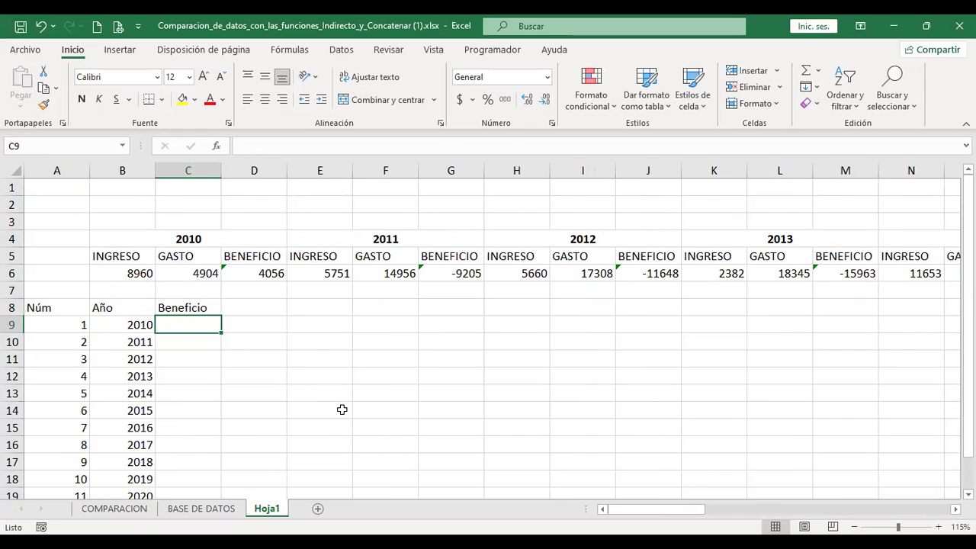
type("+i")
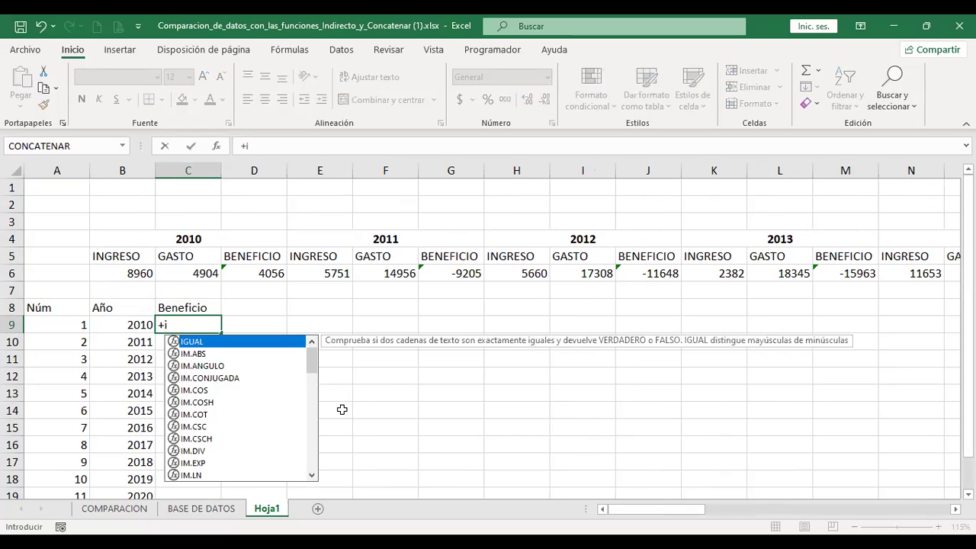
type("ndire")
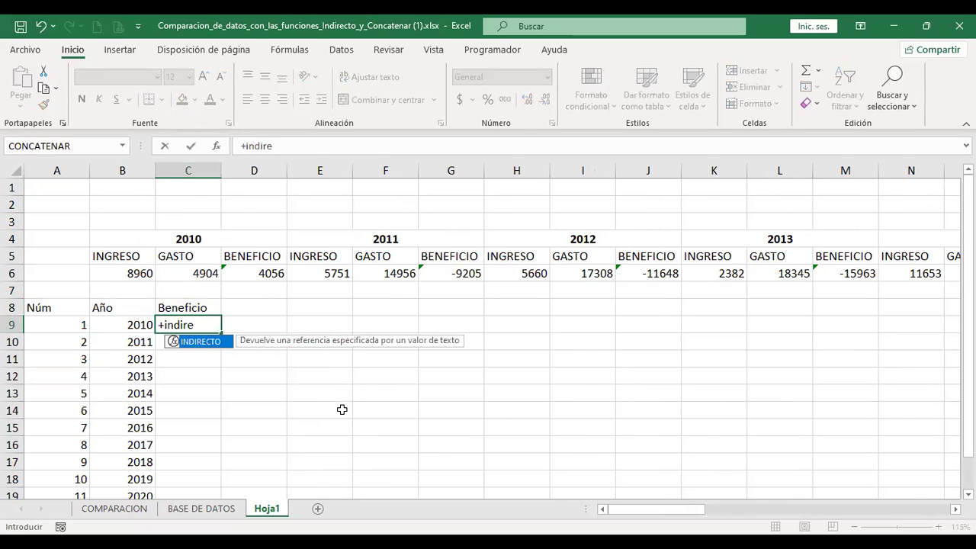
double_click(218, 342)
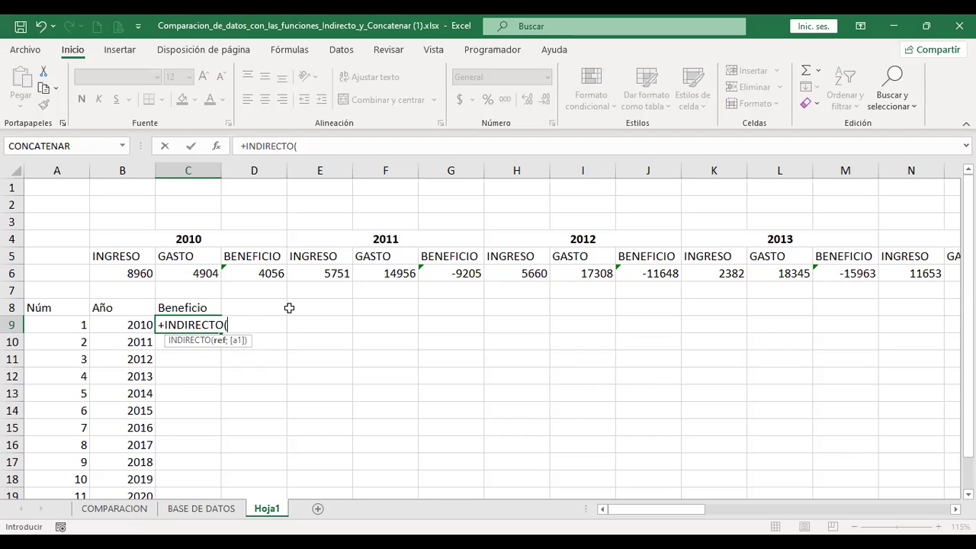
left_click(258, 276)
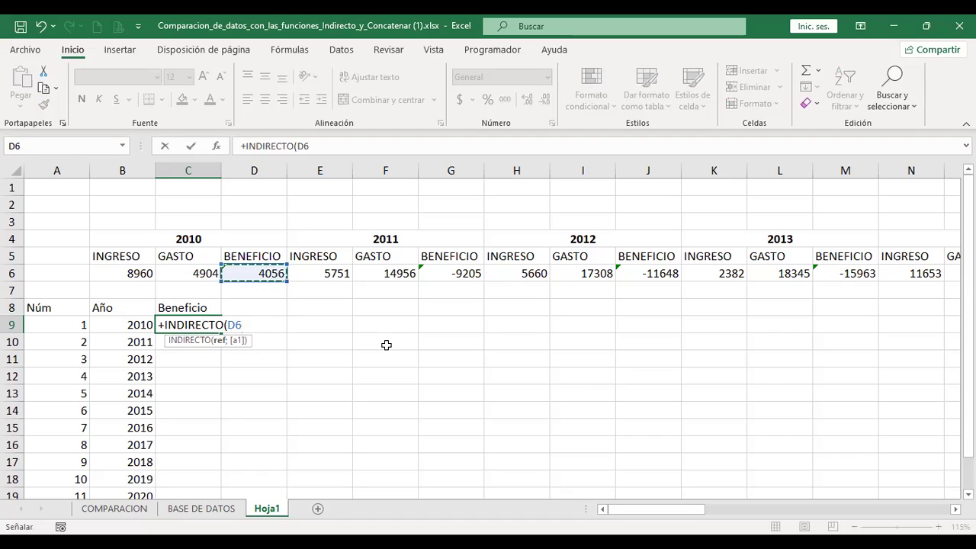
key("Return")
key("Up")
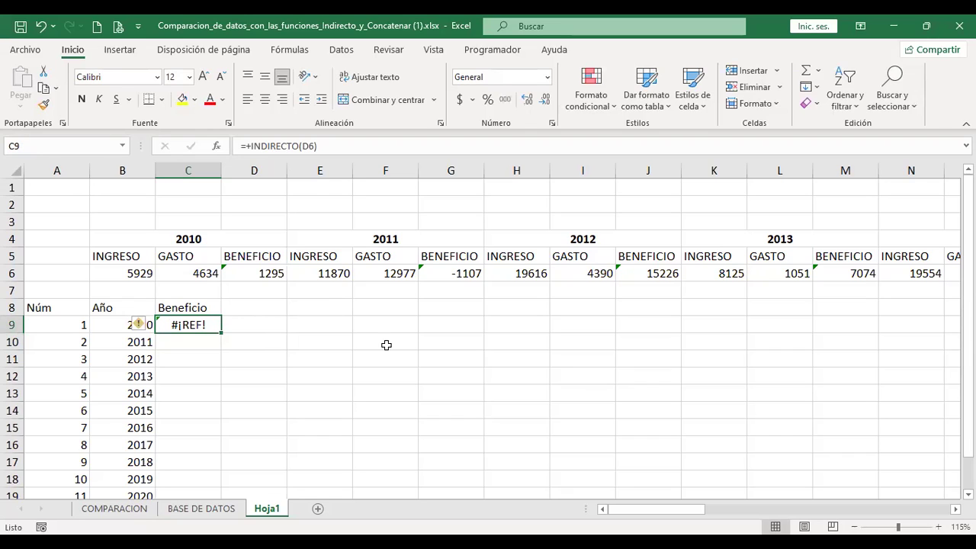
- Re-enter the unquoted reference D6 inside the INDIRECTO formula in cell C9
key("F2")
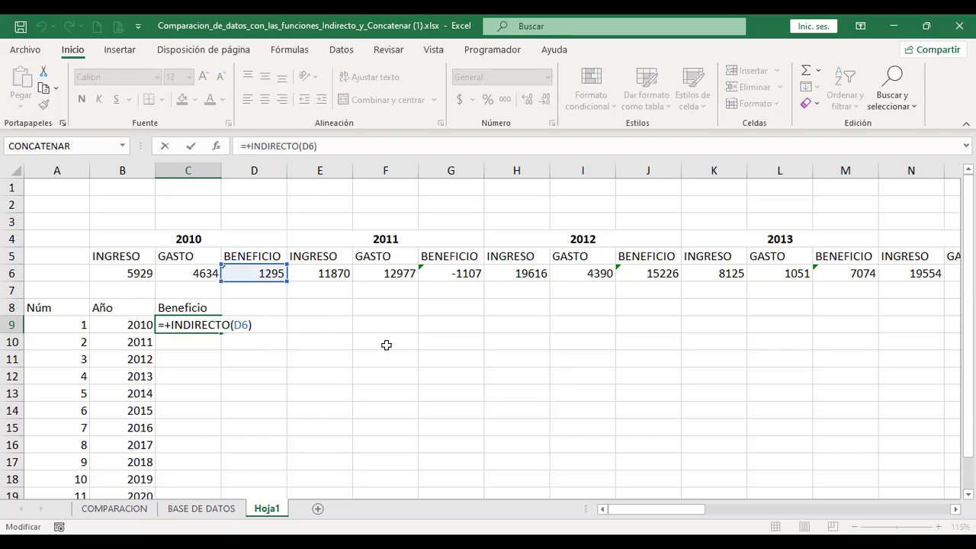
key("Left")
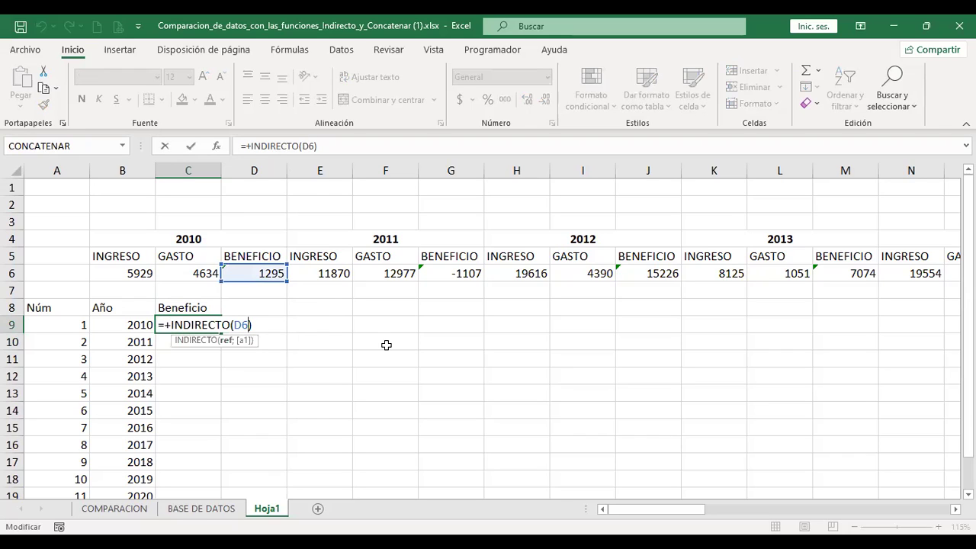
key("Right")
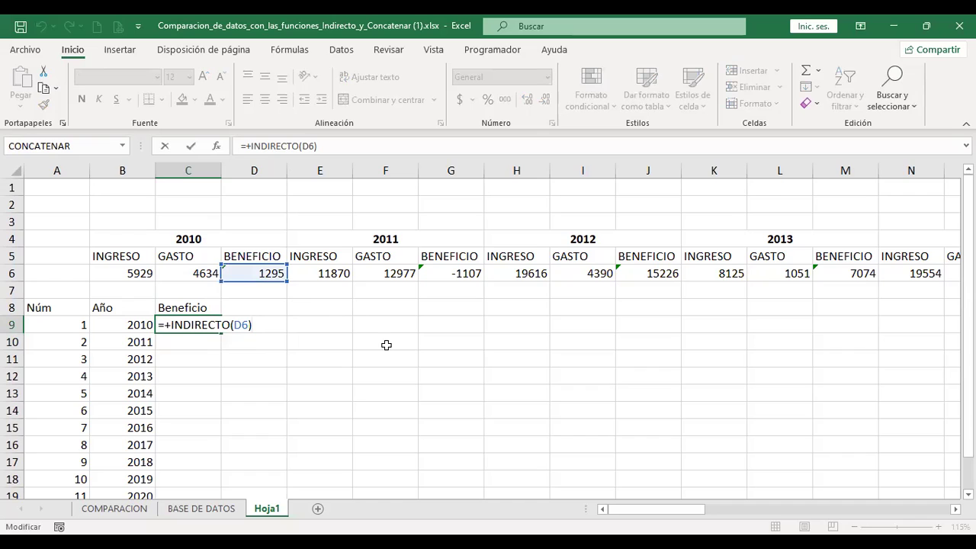
key("BackSpace")
key("BackSpace")
key("BackSpace")
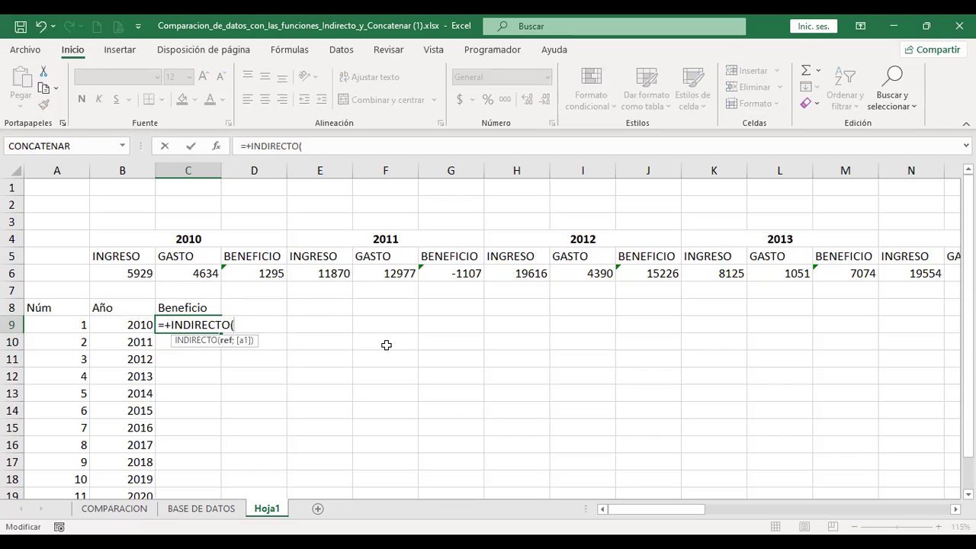
type("D")
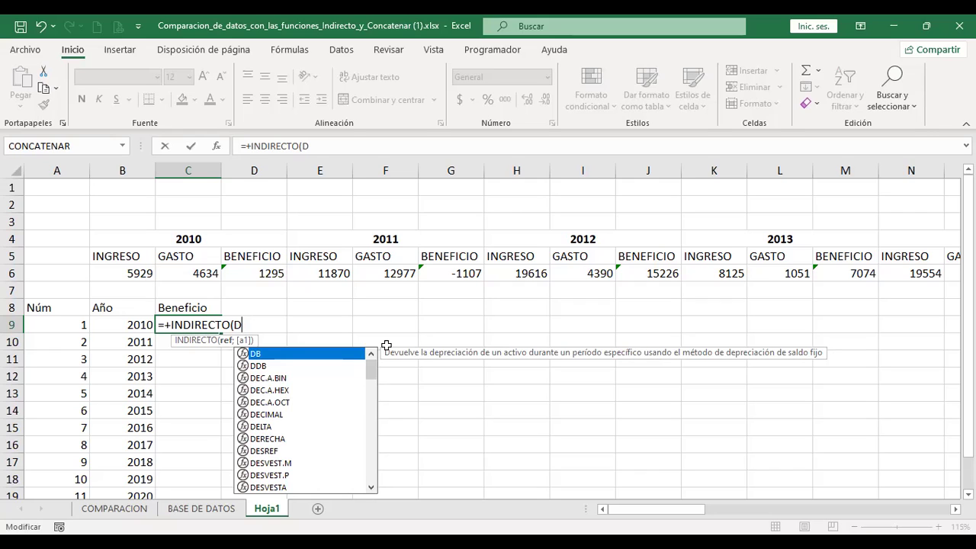
type("6")
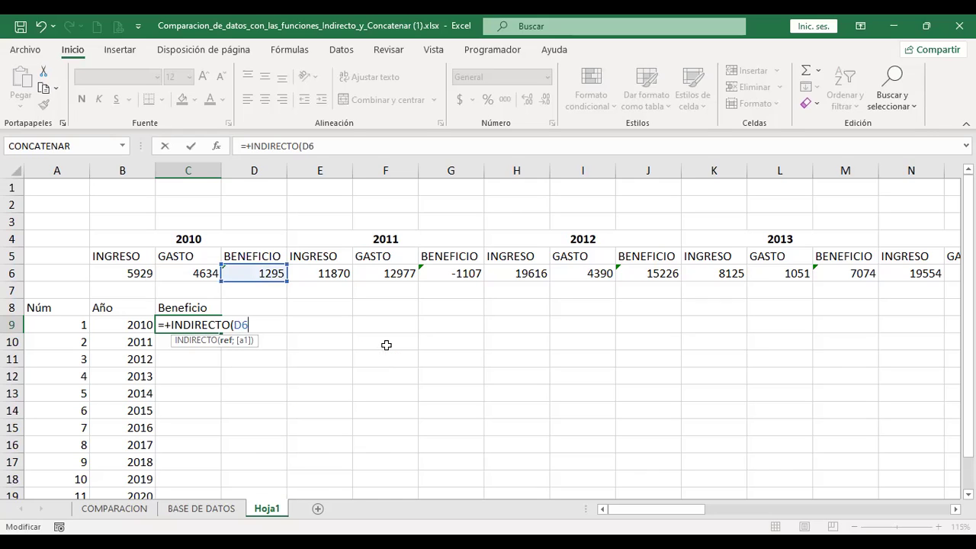
key("ctrl+Return")
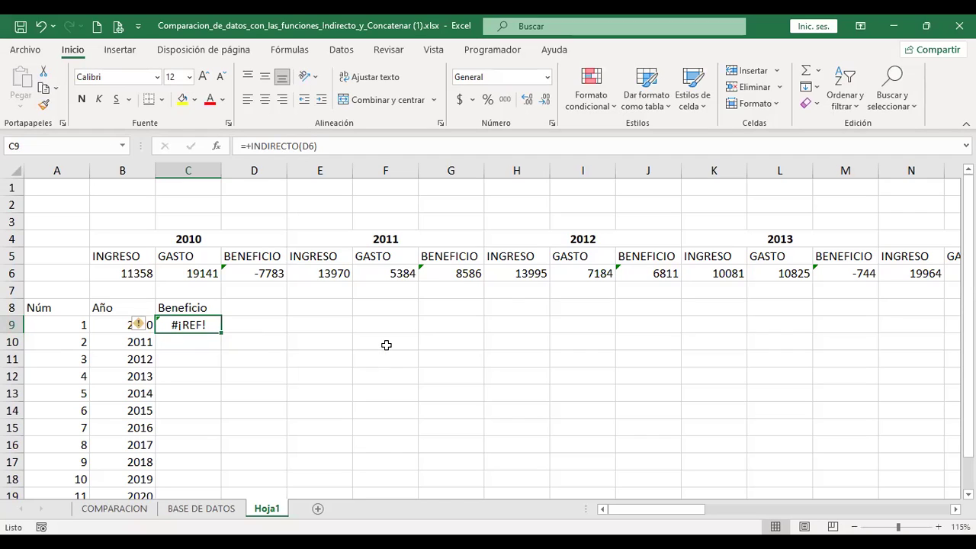
- Examine the 2010 BENEFICIO formula in cell D6 that the 2010 row of the yearly list refers to
key("Up")
key("Right")
key("Up")
key("Up")
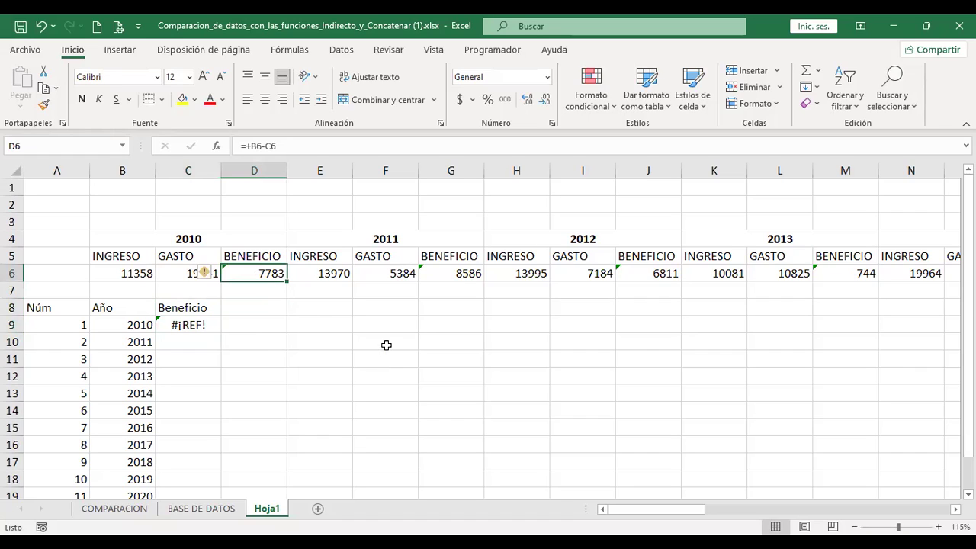
key("Down")
key("Down")
key("Down")
key("Left")
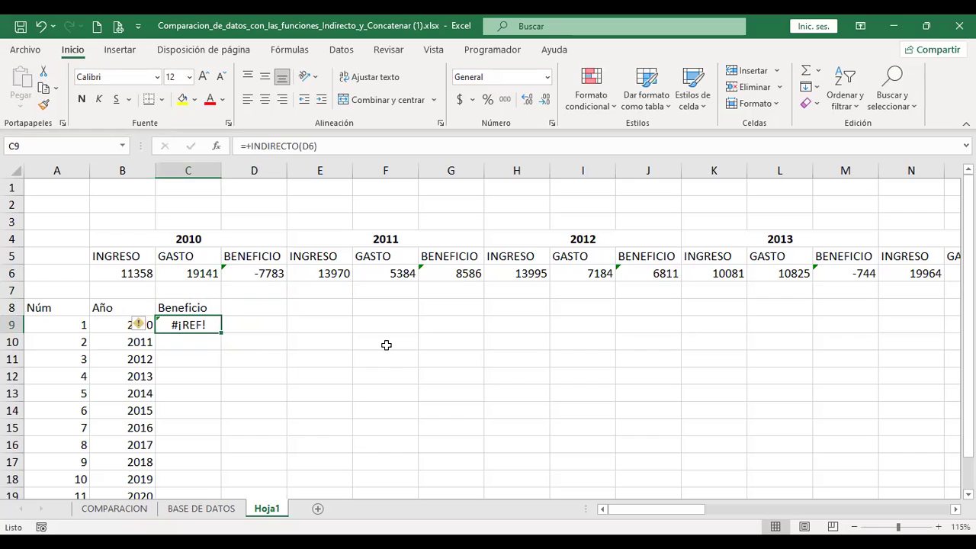
- Try the F1C1-style argument FALSO after the reference D6 in the INDIRECTO formula in C9
key("F2")
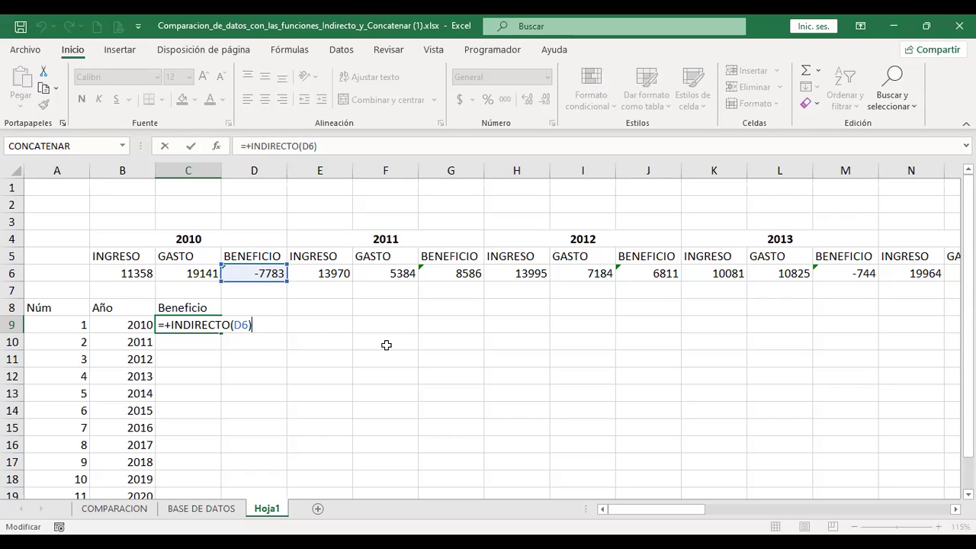
key("BackSpace")
key("BackSpace")
key("BackSpace")
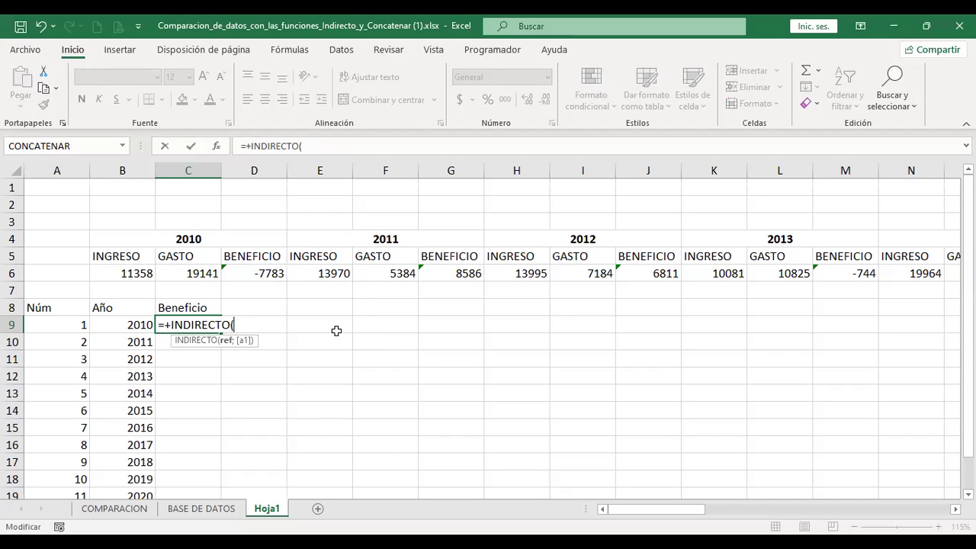
left_click(266, 273)
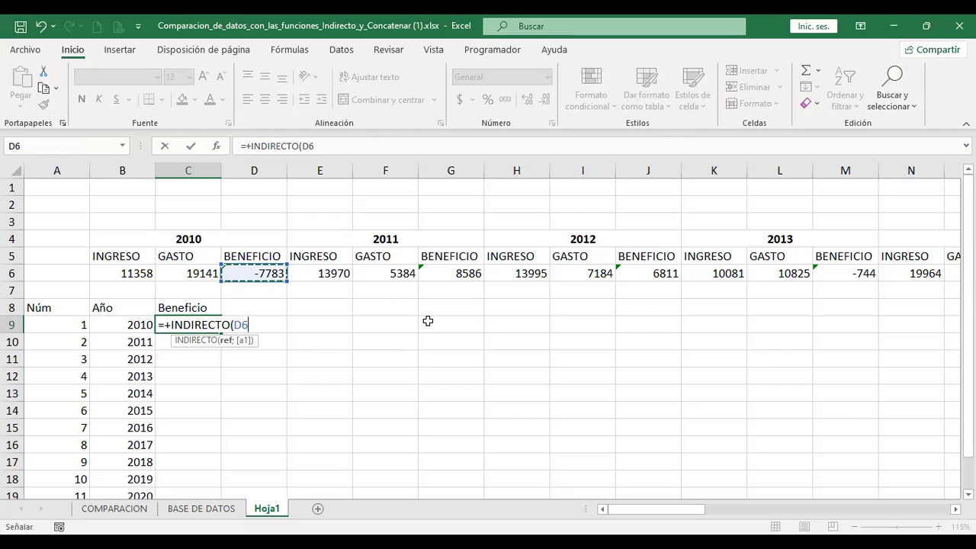
type(";")
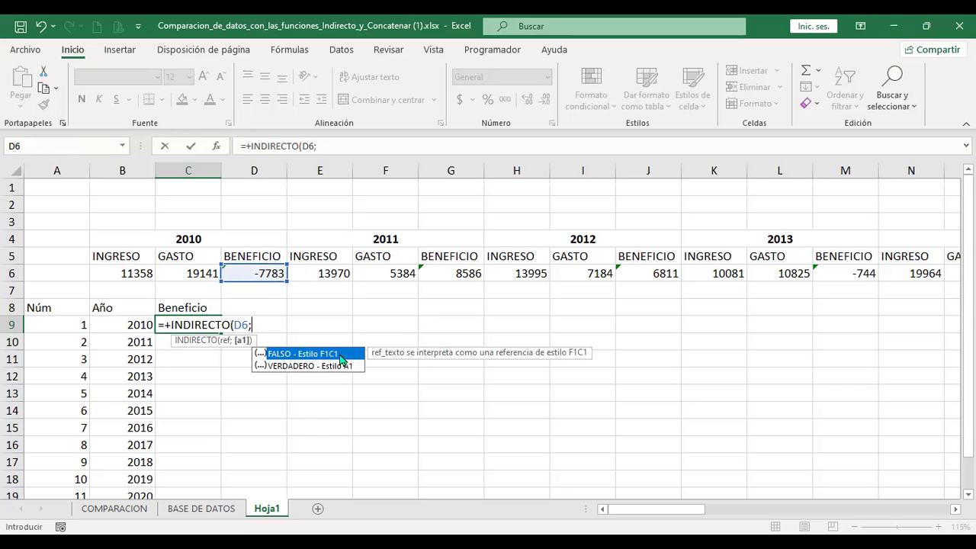
key("Tab")
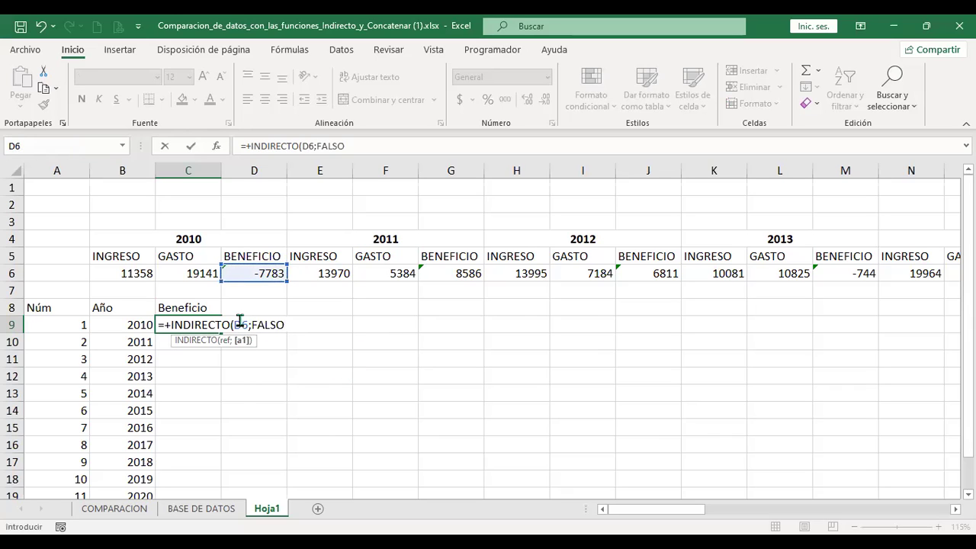
key("Left")
key("Left")
key("Left")
key("Left")
key("Left")
key("Left")
key("Left")
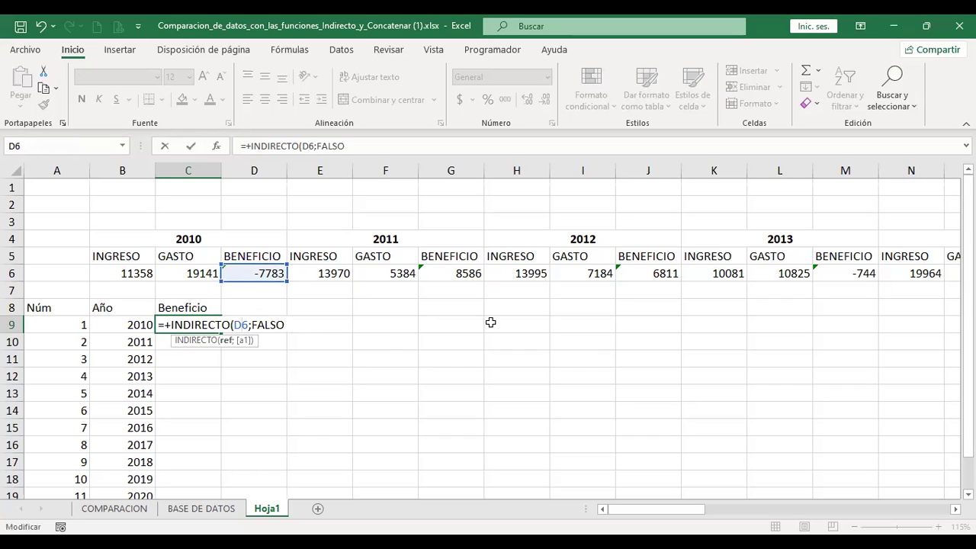
- Replace the INDIRECTO arguments in C9 with the quoted text reference "D6" for the 2010 Beneficio
key("End")
key("BackSpace")
key("BackSpace")
key("BackSpace")
key("BackSpace")
key("BackSpace")
key("BackSpace")
key("BackSpace")
key("BackSpace")
key("BackSpace")
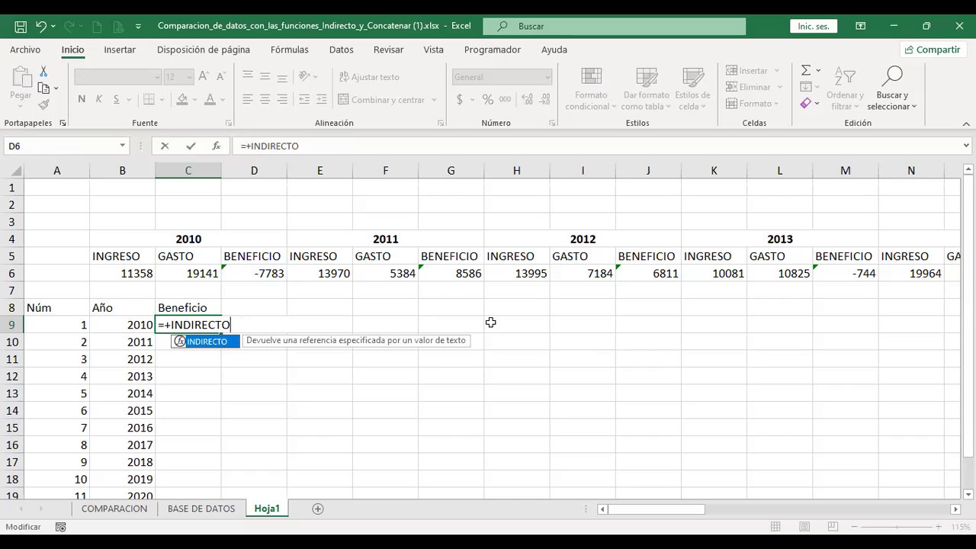
type("(")
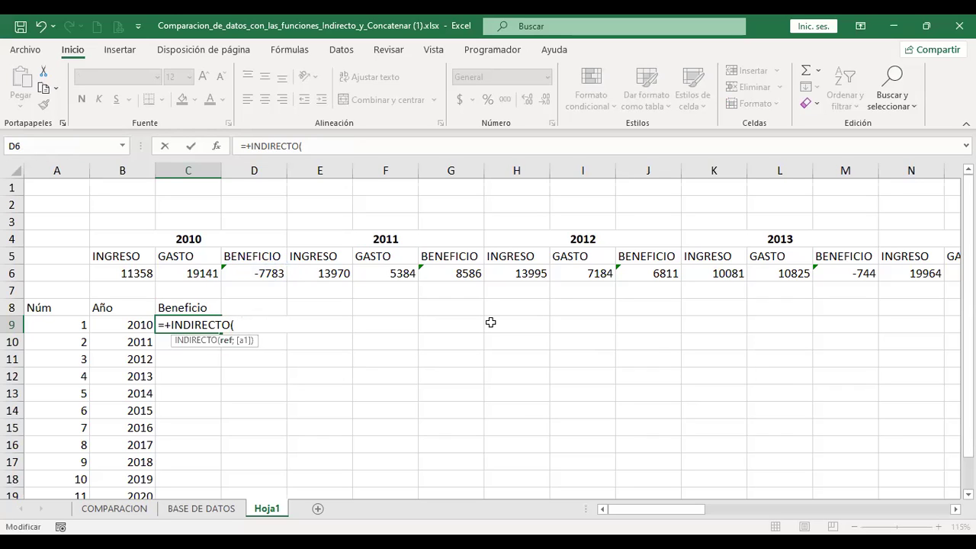
type("\"D6\"")
key("Return")
key("Up")
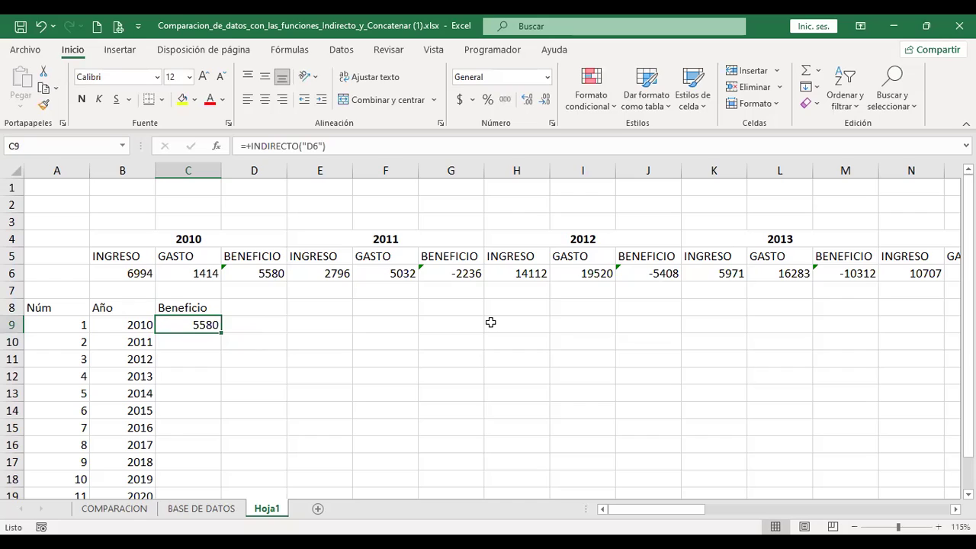
- Remove the quotation marks around D6 in the INDIRECTO formula in cell C9
key("F2")
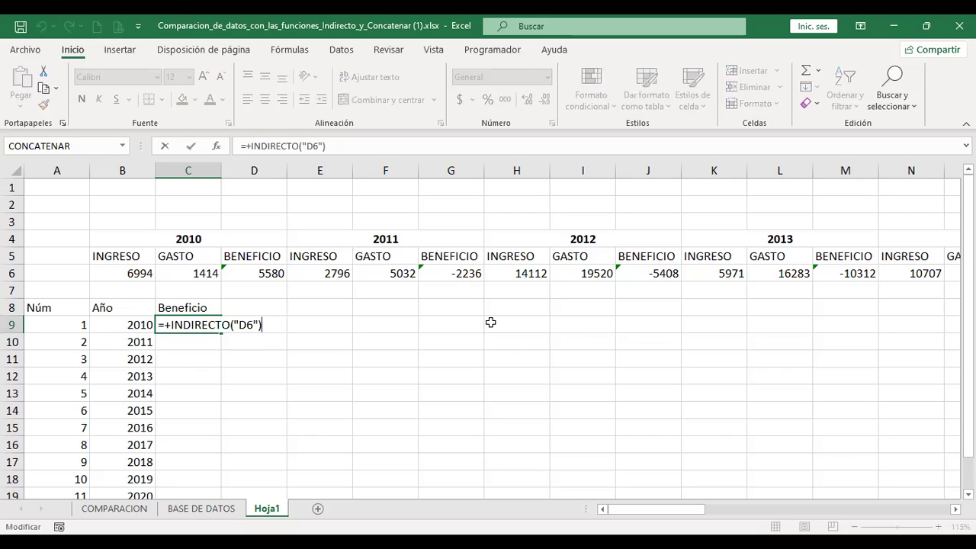
key("Left")
key("Left")
key("Left")
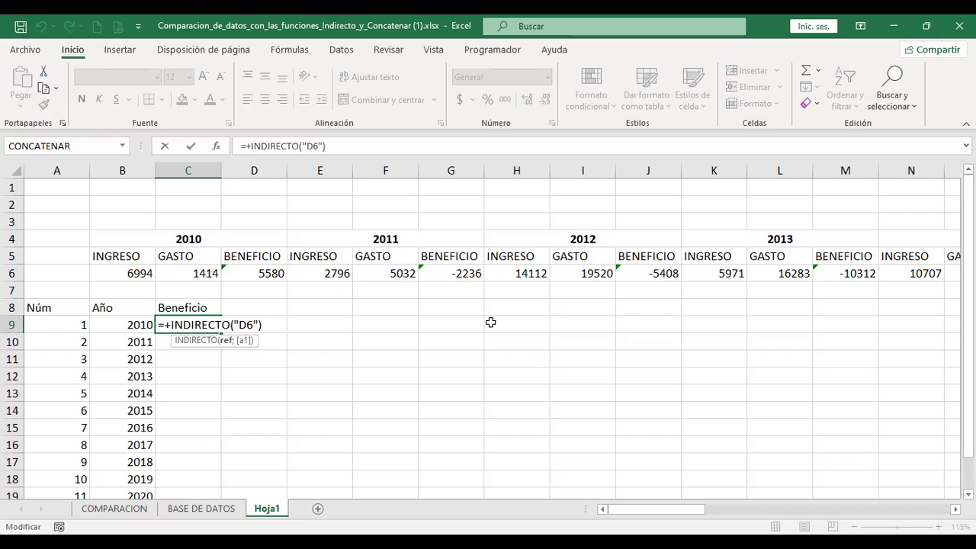
left_click(236, 324)
key("BackSpace")
key("Right")
key("Right")
key("Delete")
key("ctrl+Return")
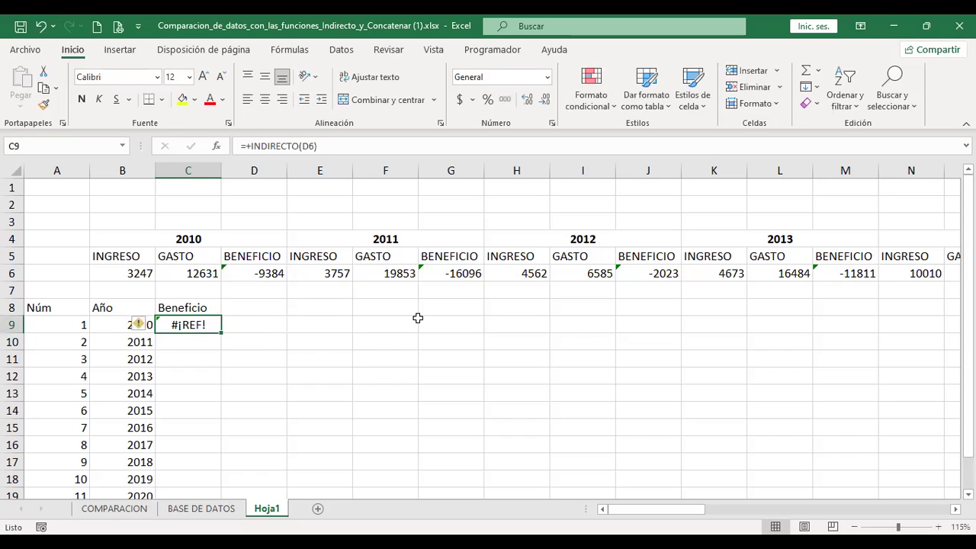
- Put quotation marks back around D6 so cell C9 holds +INDIRECTO("D6")
key("F2")
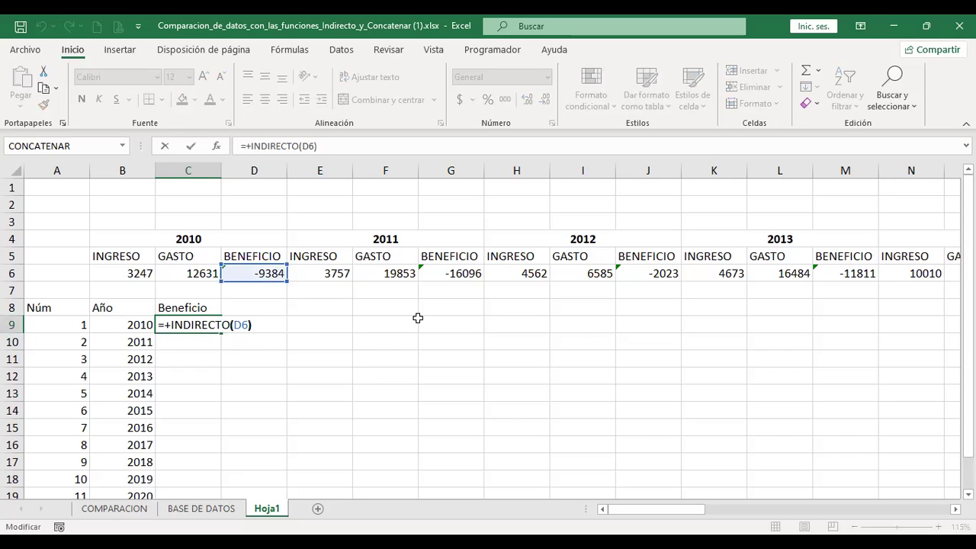
key("Left")
key("Left")
key("Left")
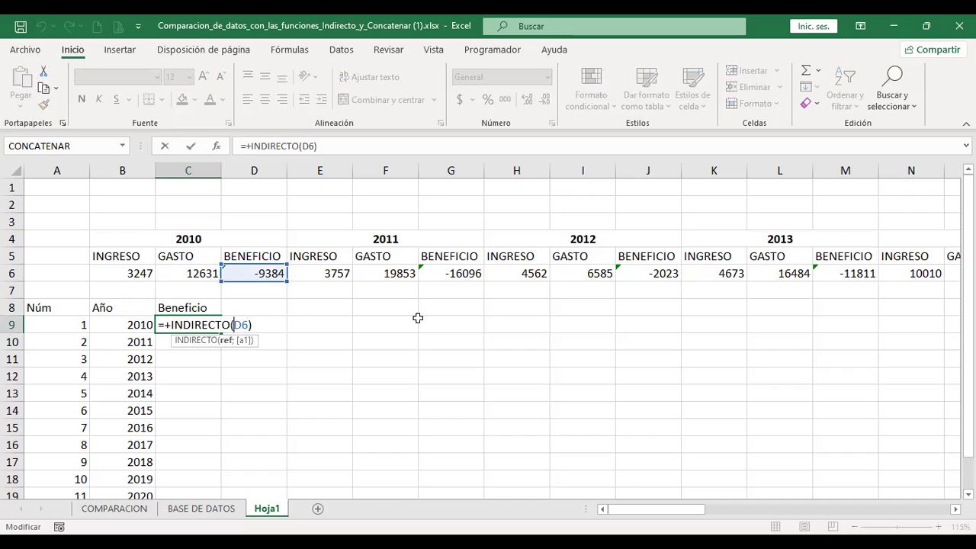
type("\"D6")
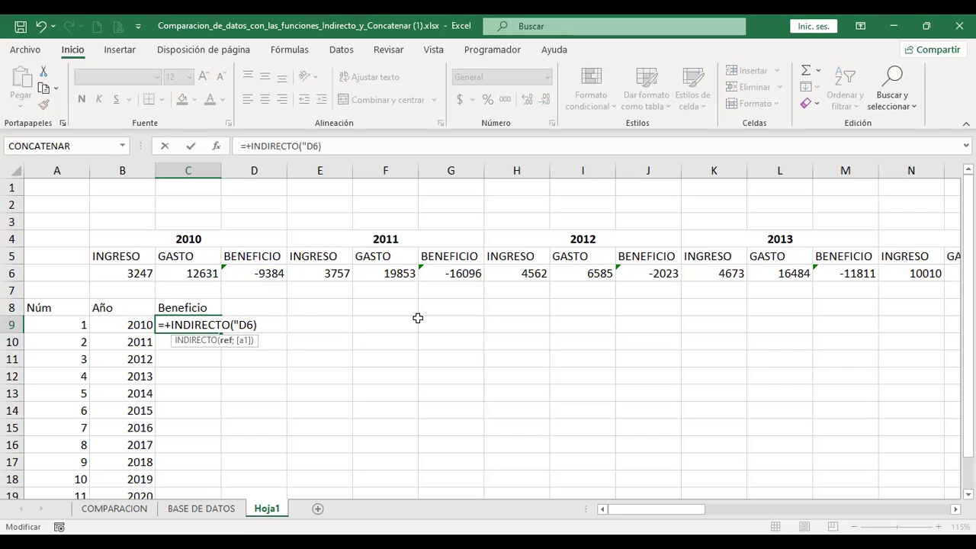
type("\"")
key("ctrl+Return")
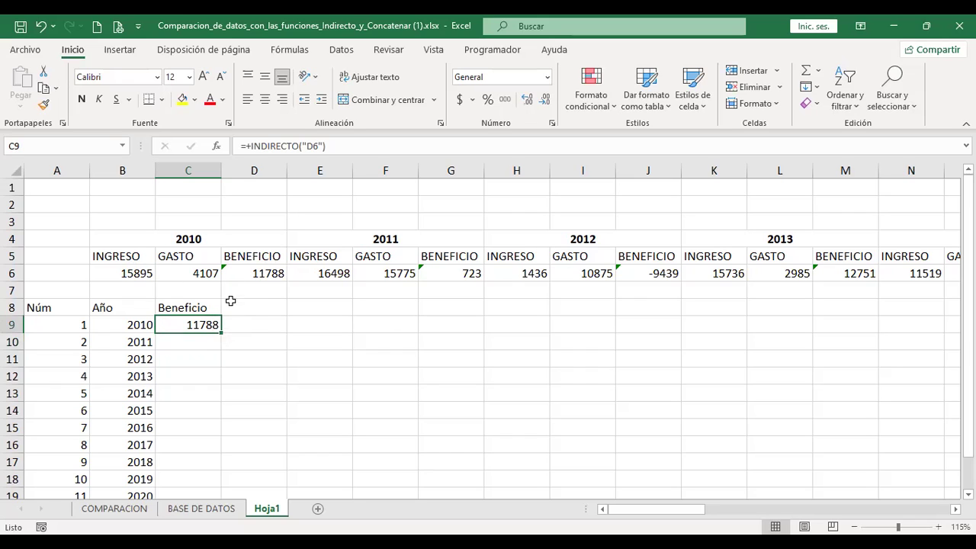
- Compare the 2010 BENEFICIO value in D6 with the value retrieved in C9
left_click(259, 272)
left_click(197, 320, "ctrl")
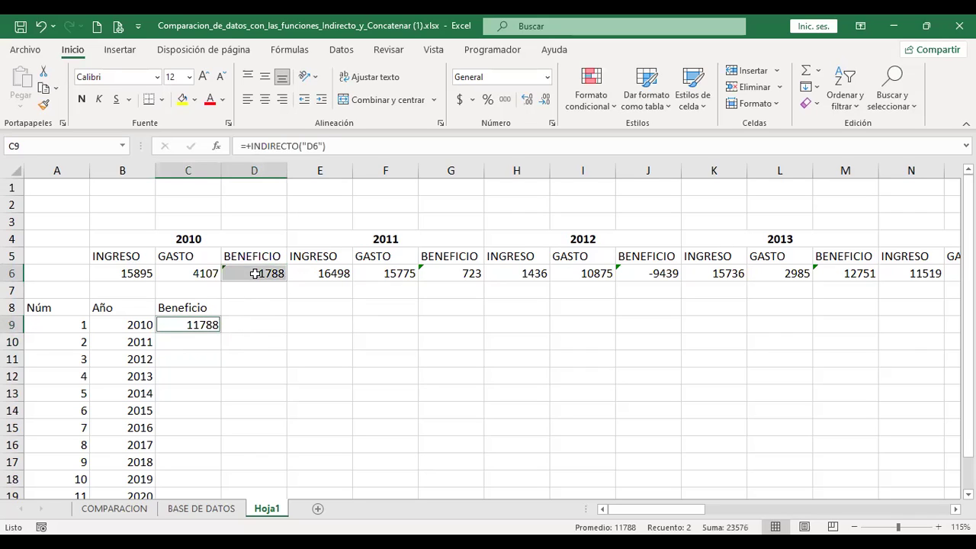
left_click(200, 324)
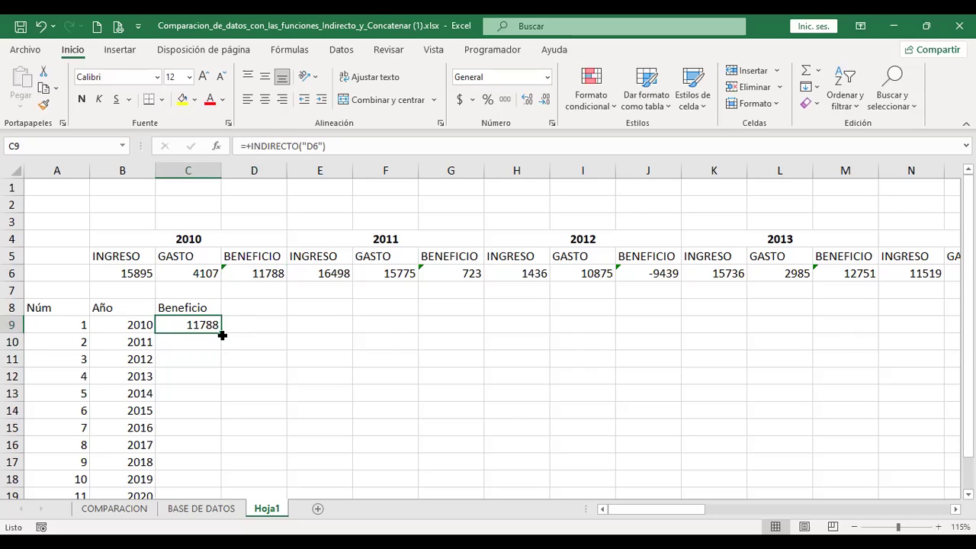
- Try copying the INDIRECTO formula from C9 down to the 2011 row in C10, then undo the fill
left_click_drag(222, 335, 221, 351)
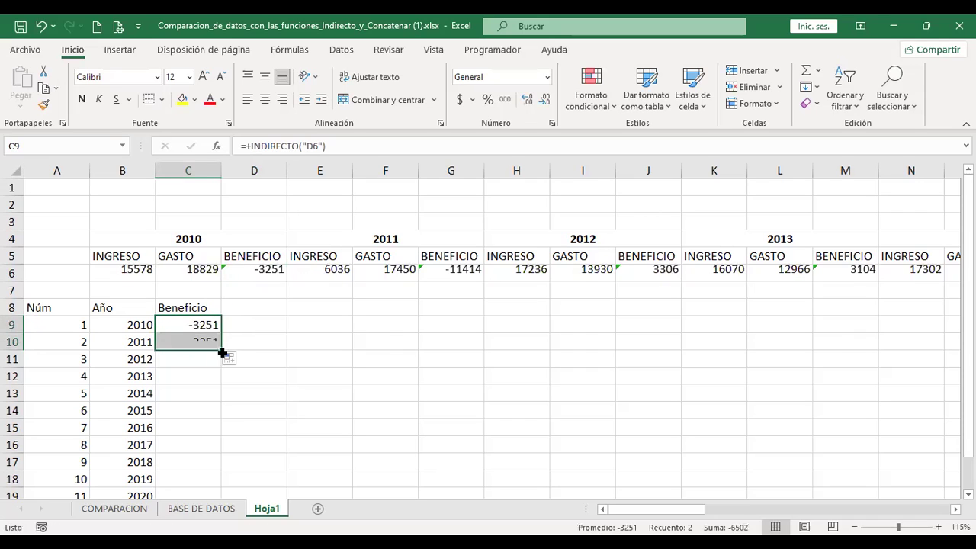
left_click(203, 341)
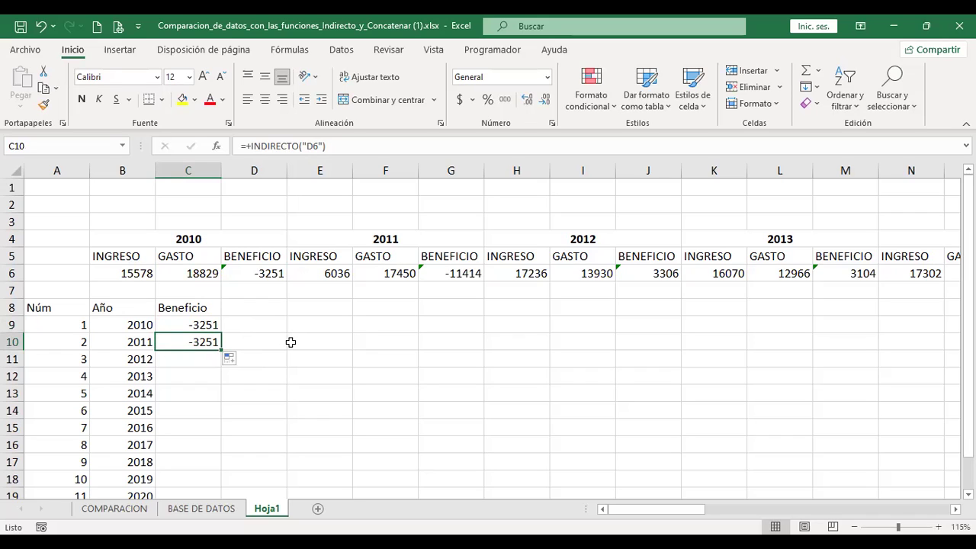
key("ctrl+z")
key("Up")
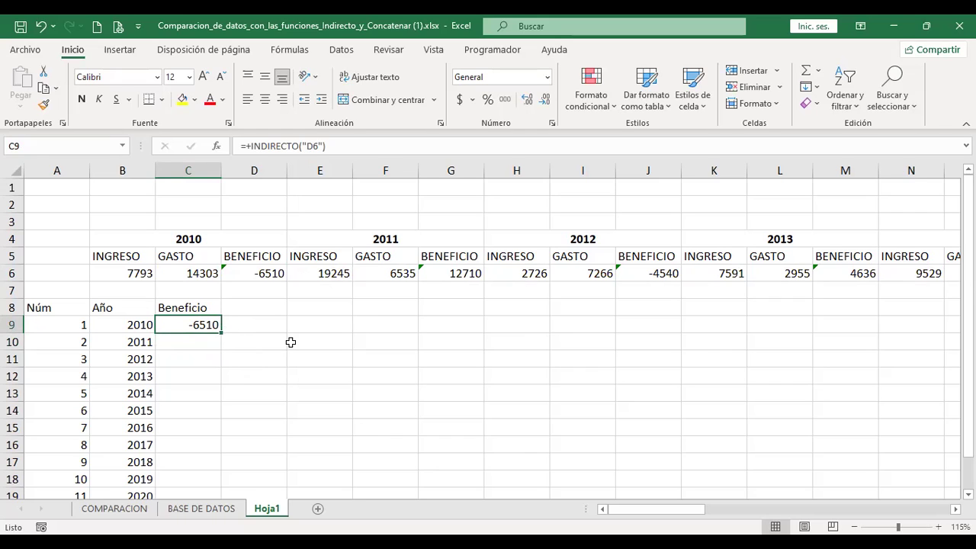
key("F2")
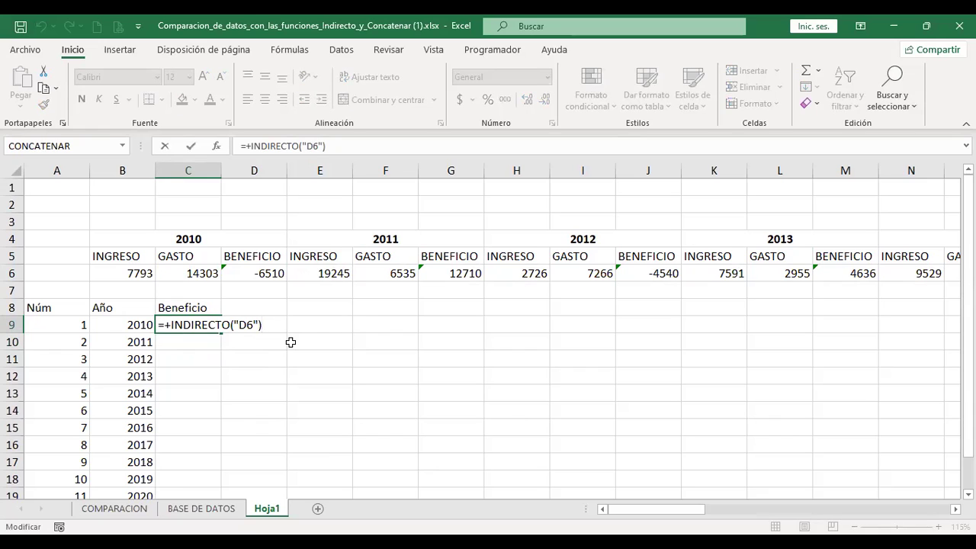
key("ctrl+Return")
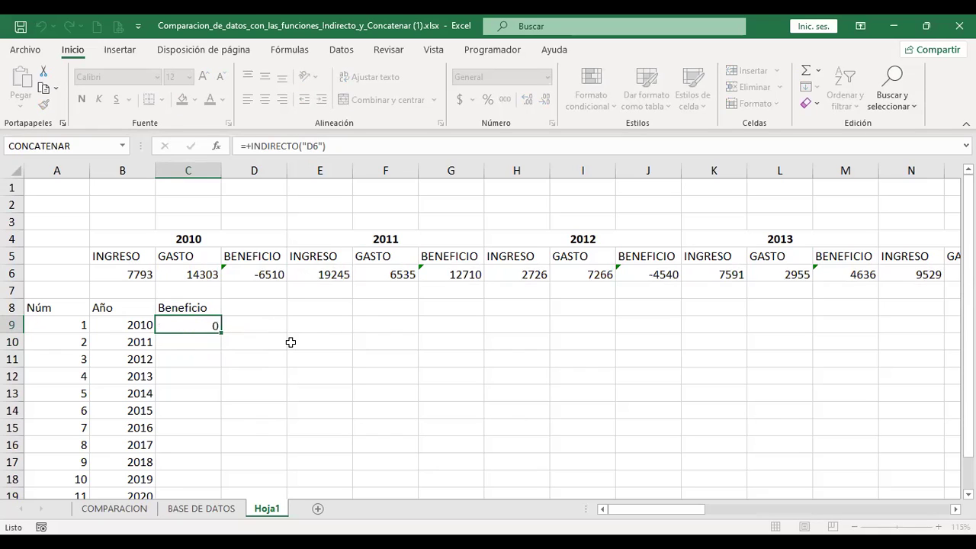
key("F2")
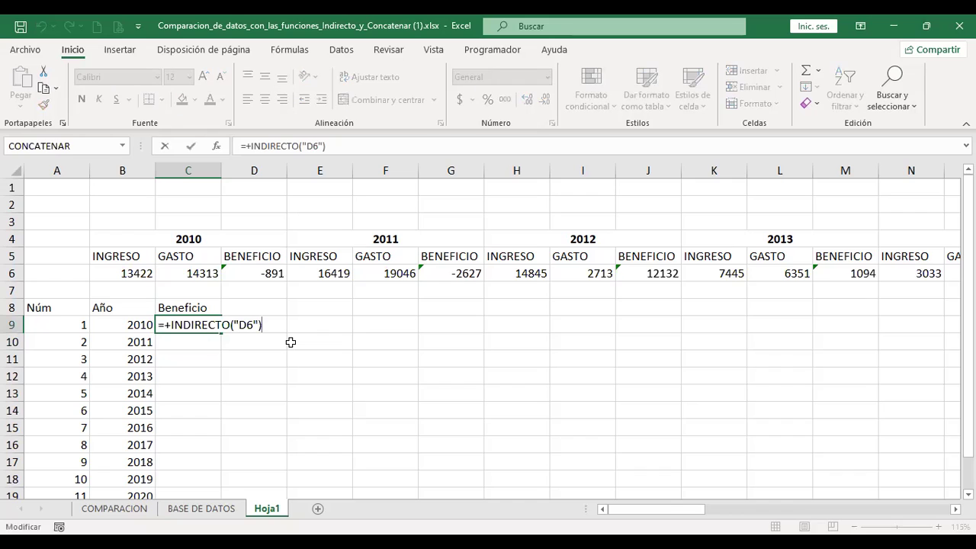
key("Left")
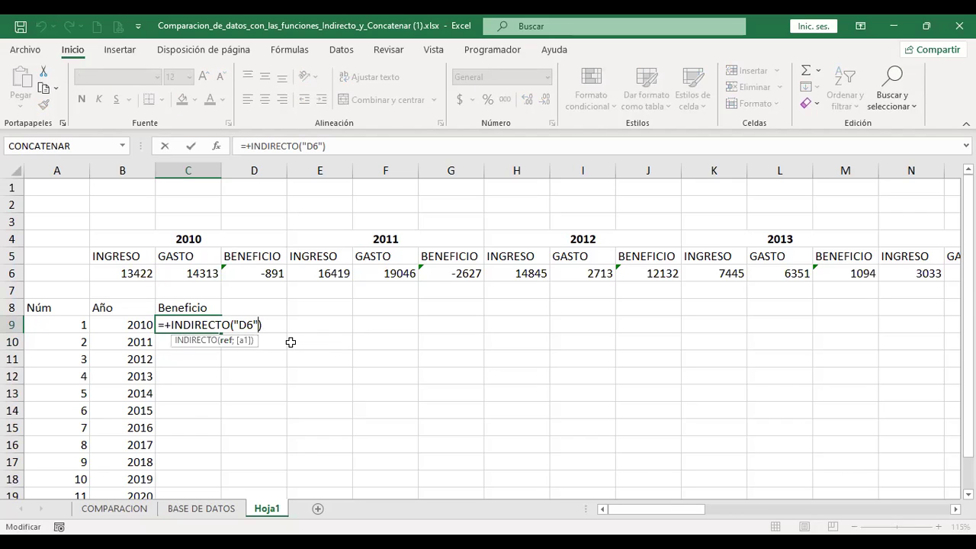
key("ctrl+Return")
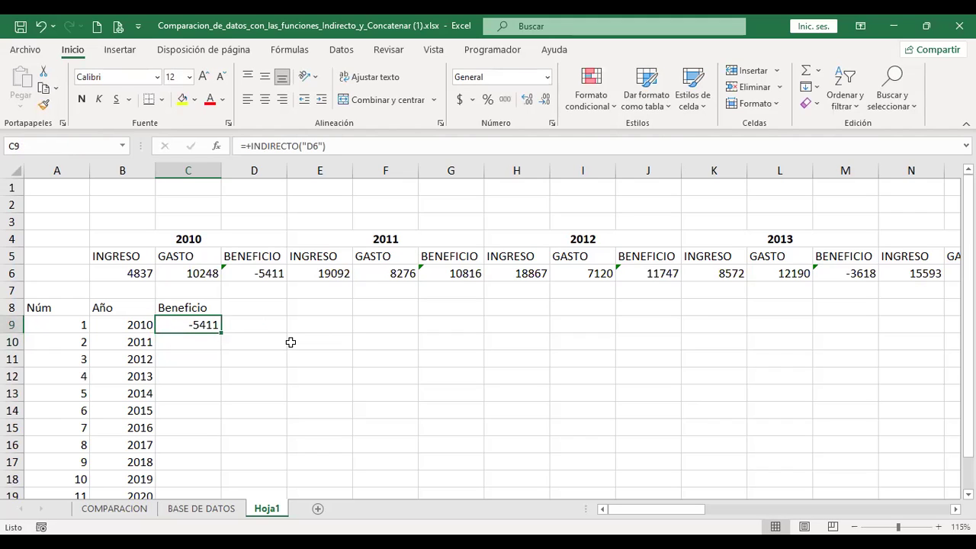
- Enter the reference style labels a1 in cell C1 and f1c1 in cell D1
key("Up")
key("Up")
key("Up")
key("Up")
key("Up")
key("Up")
key("Up")
key("Up")
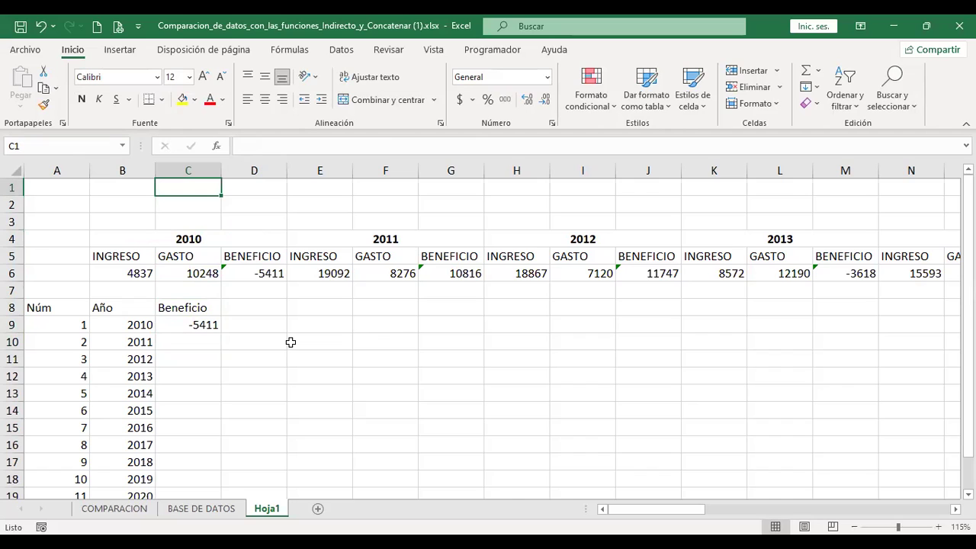
type("a1")
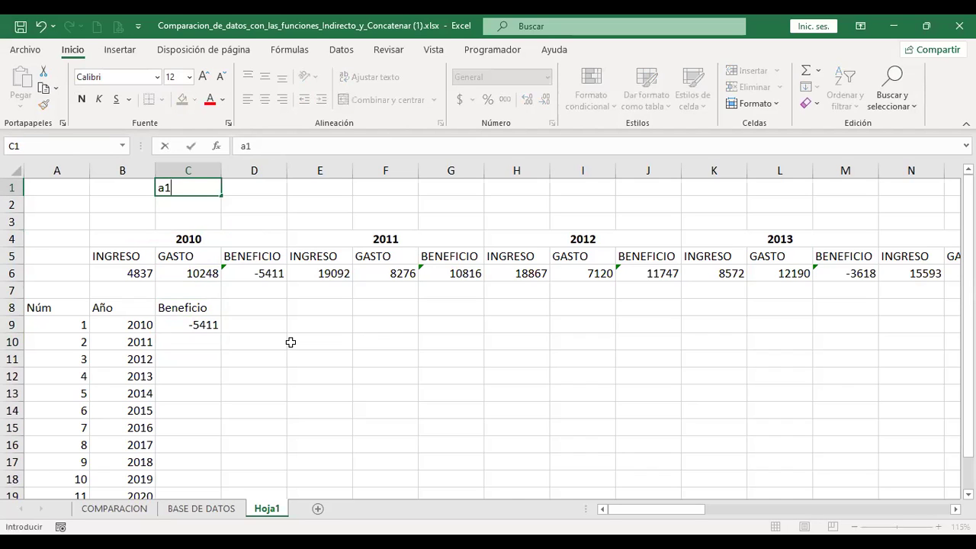
key("Tab")
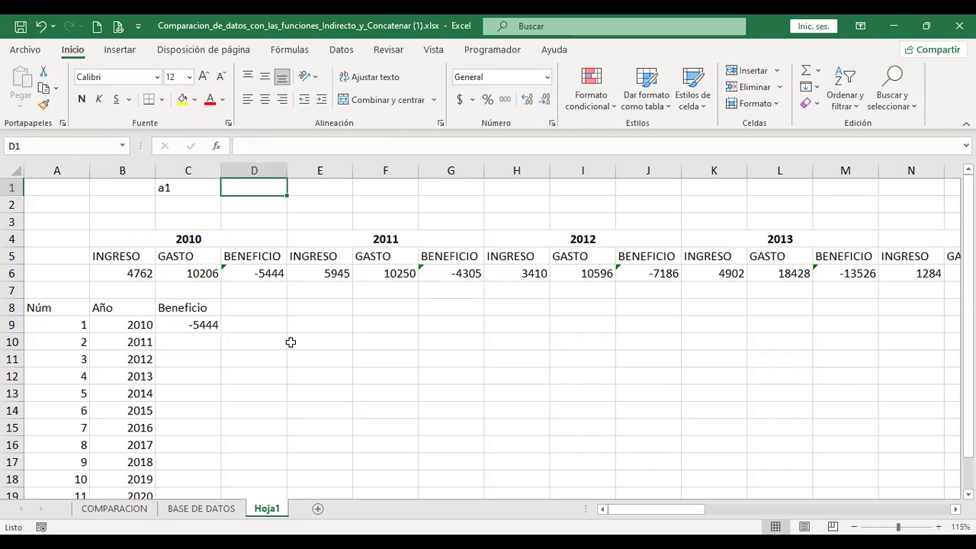
type("f1c1")
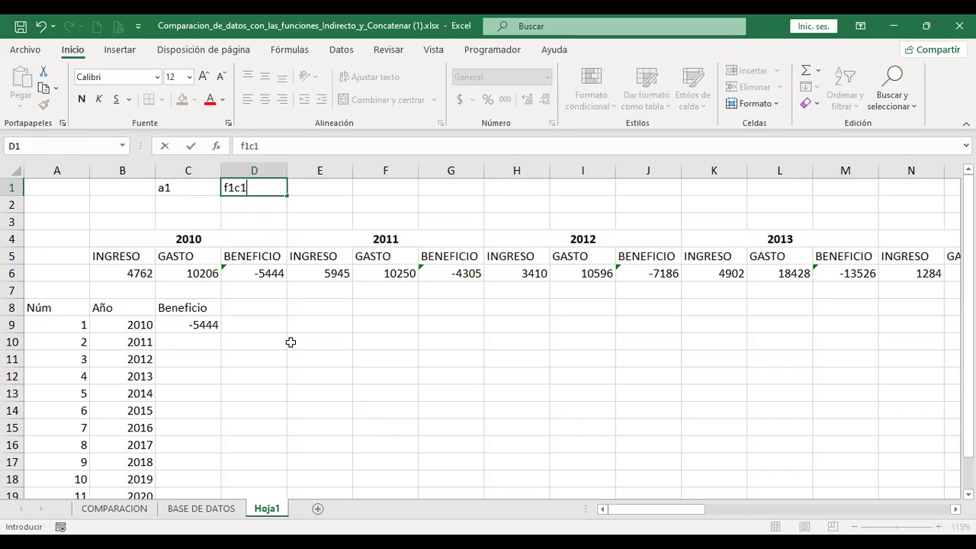
key("Return")
- Examine the D6 text reference in C9's INDIRECTO formula against row 6 of the data table
key("Down")
key("Down")
key("Down")
key("Down")
key("Down")
key("Down")
key("Down")
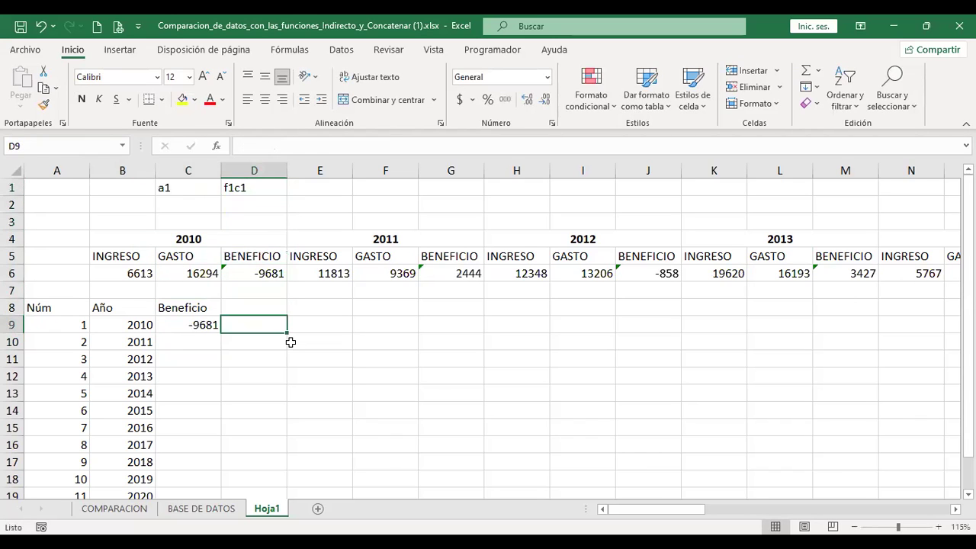
key("Left")
key("F2")
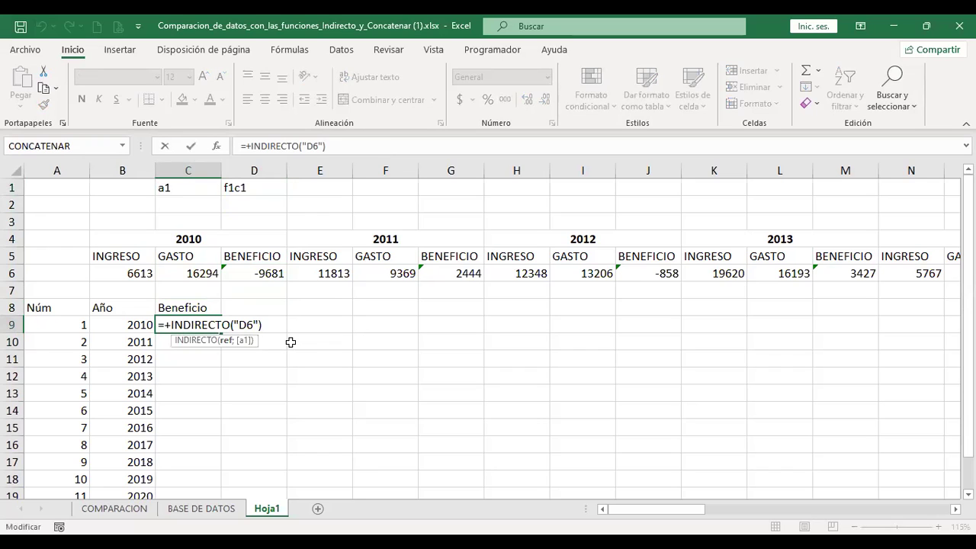
key("Left")
left_click(10, 272)
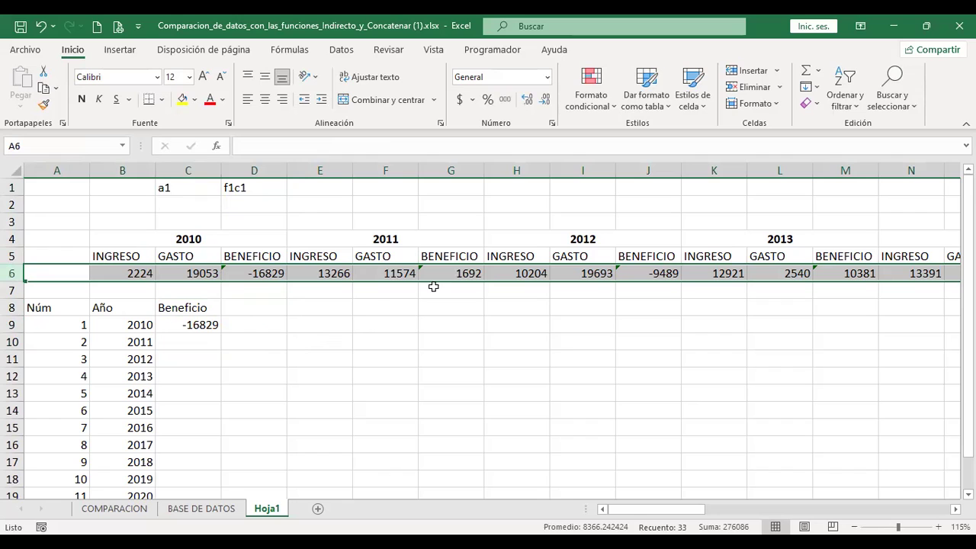
left_click(197, 325)
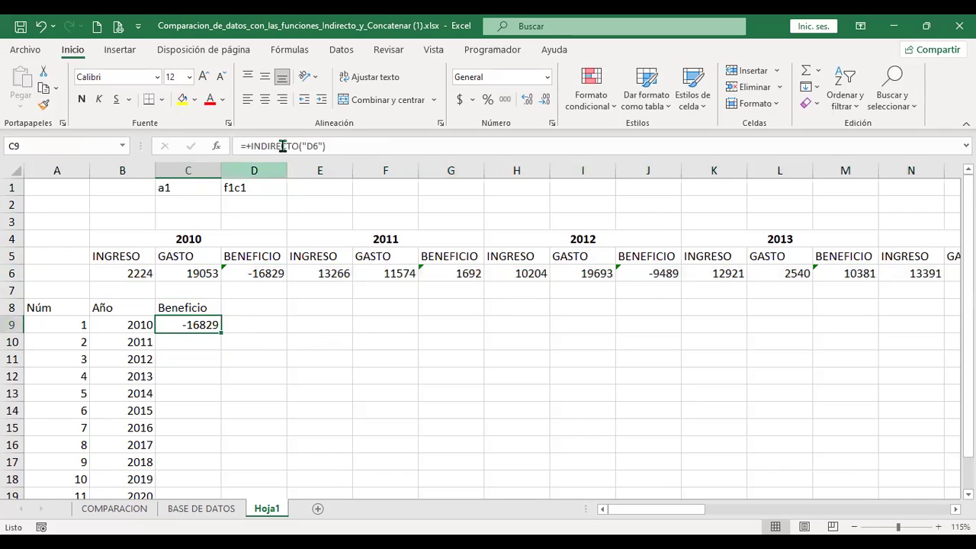
- Rewrite the formula in C9 as +INDIRECTO("f6c"&B9), joining the row-and-column text with the year cell
left_click(446, 141)
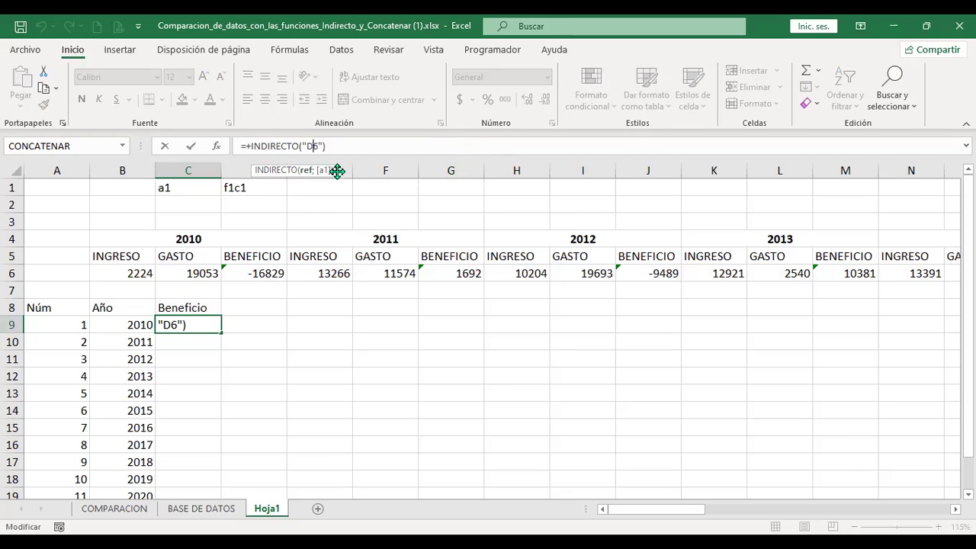
key("BackSpace")
type("f")
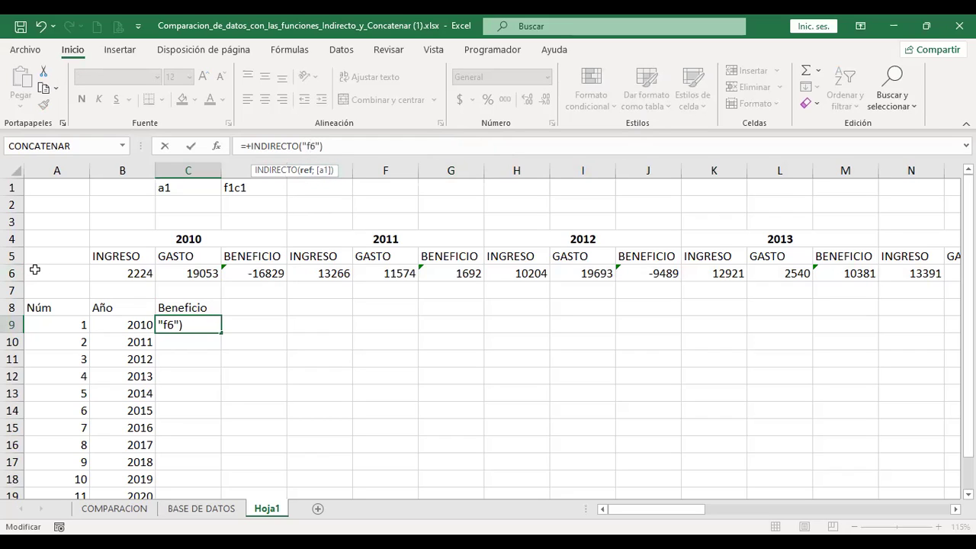
left_click(170, 325)
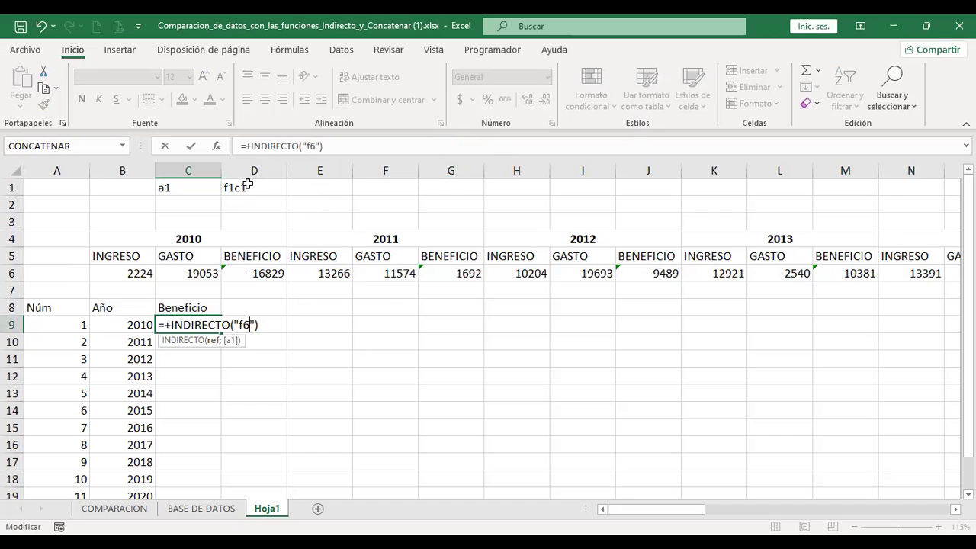
type("c")
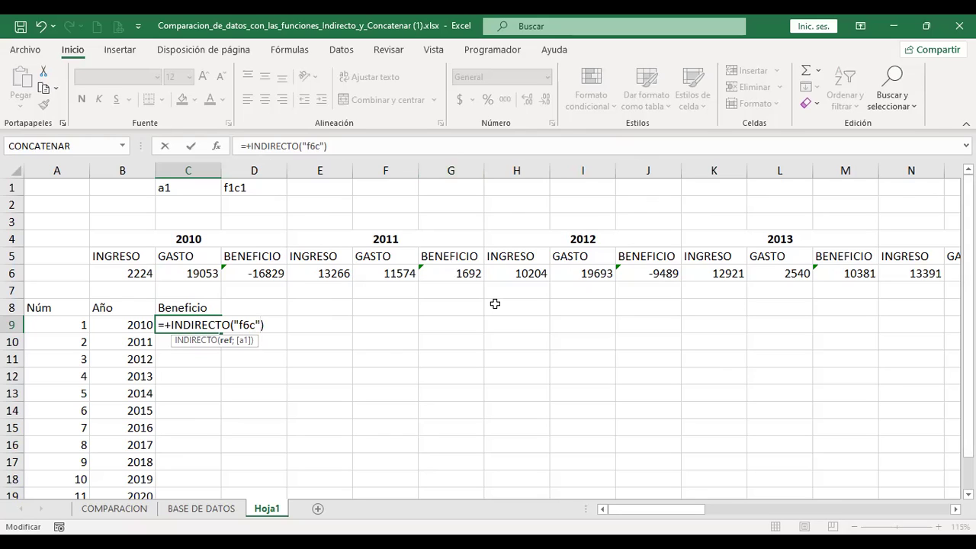
type("&")
left_click(126, 324)
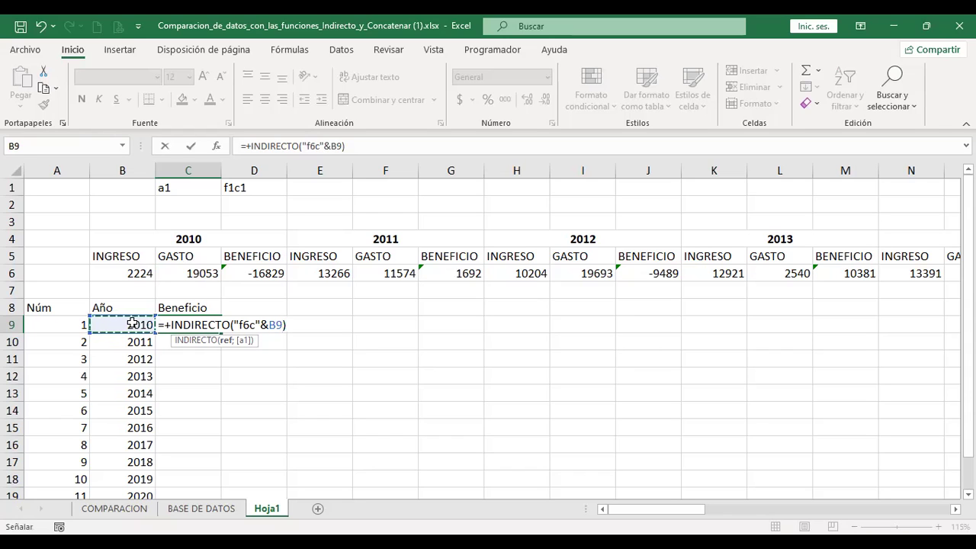
key("Return")
key("Up")
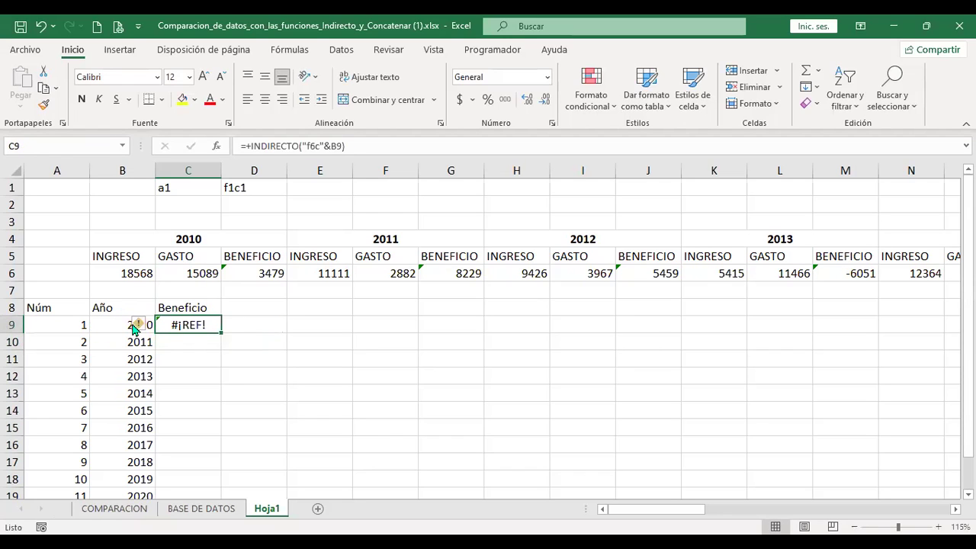
- Replace the B9 reference in C9's INDIRECTO formula with D9
key("F2")
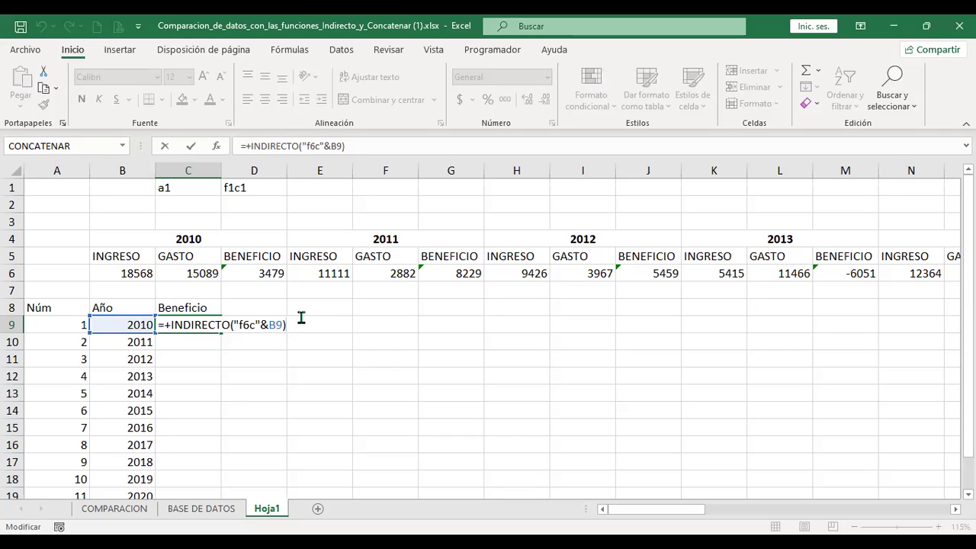
double_click(275, 325)
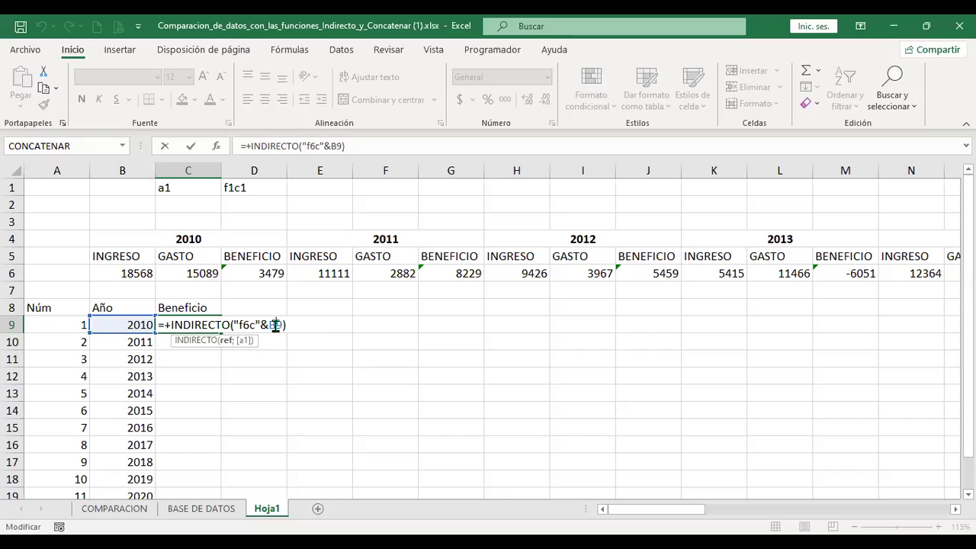
left_click(245, 325)
key("BackSpace")
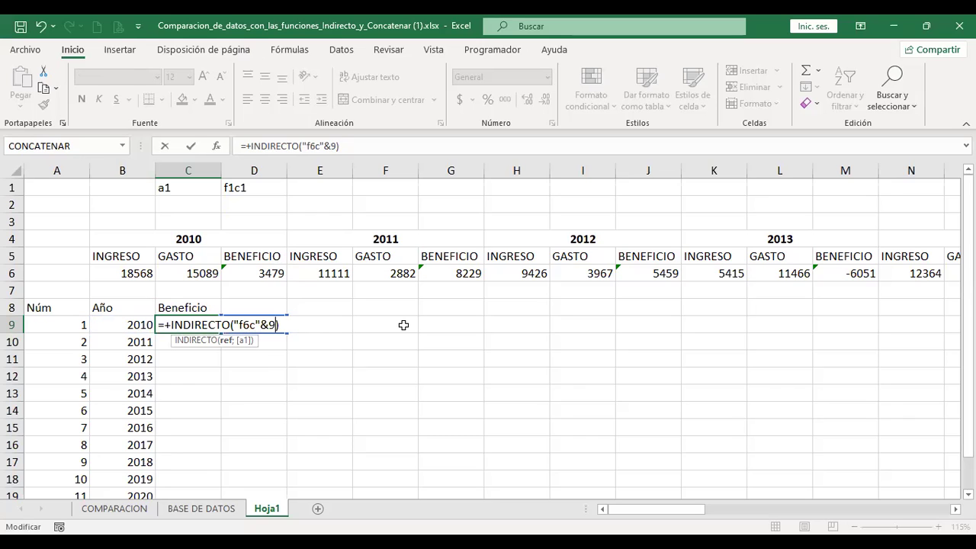
type("D")
key("ctrl+Return")
- Relate the f6c text in C9's formula to row 6 and to the 2010 and 2011 BENEFICIO columns D and G
key("F2")
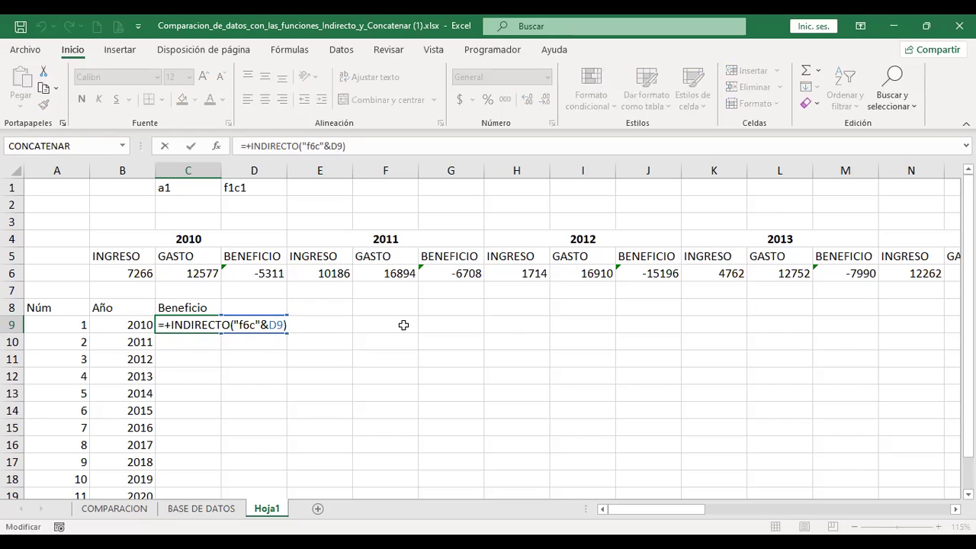
key("Left")
key("Left")
key("Left")
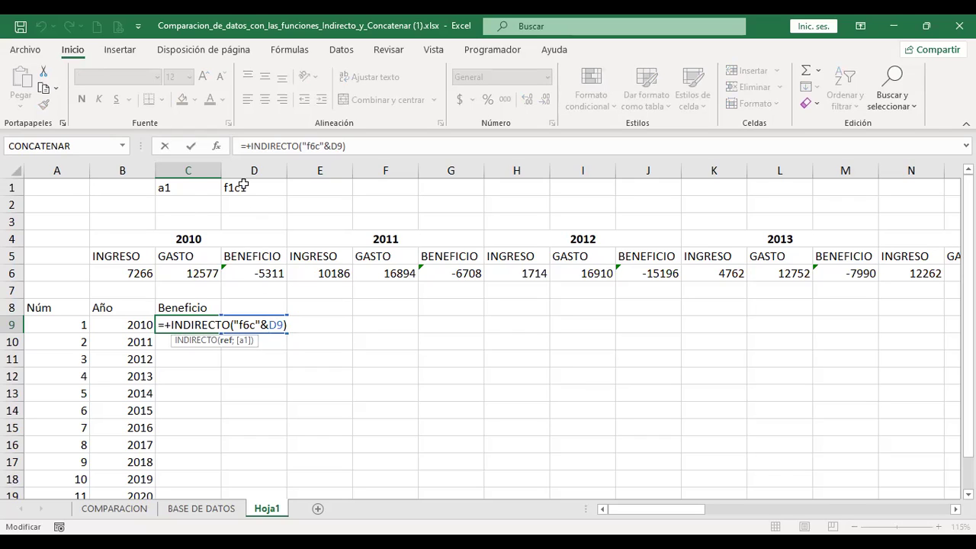
left_click(243, 325)
left_click(11, 273)
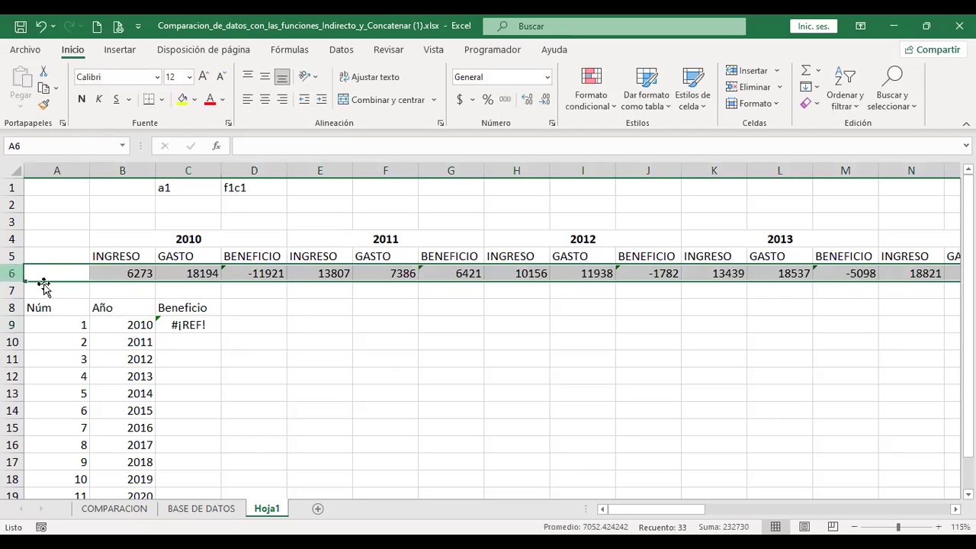
left_click(193, 325)
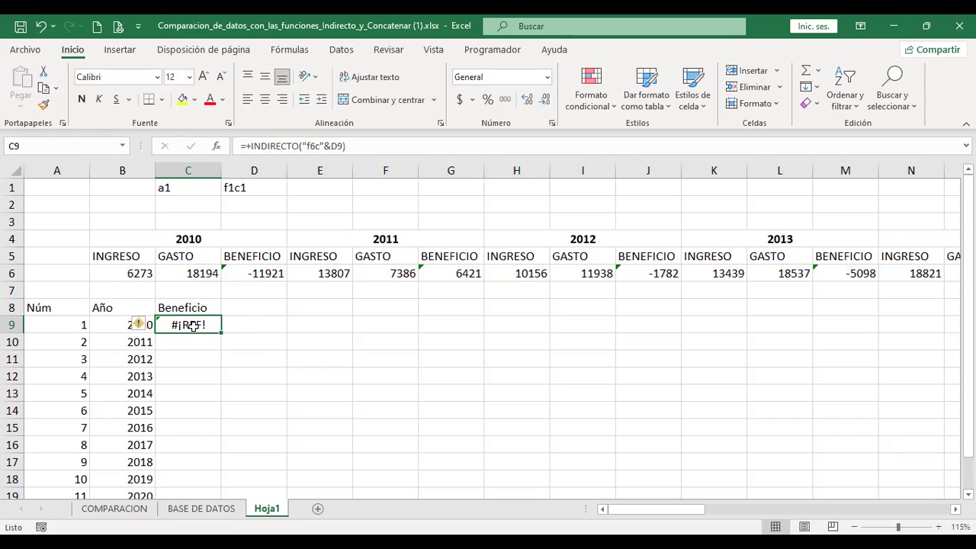
double_click(193, 324)
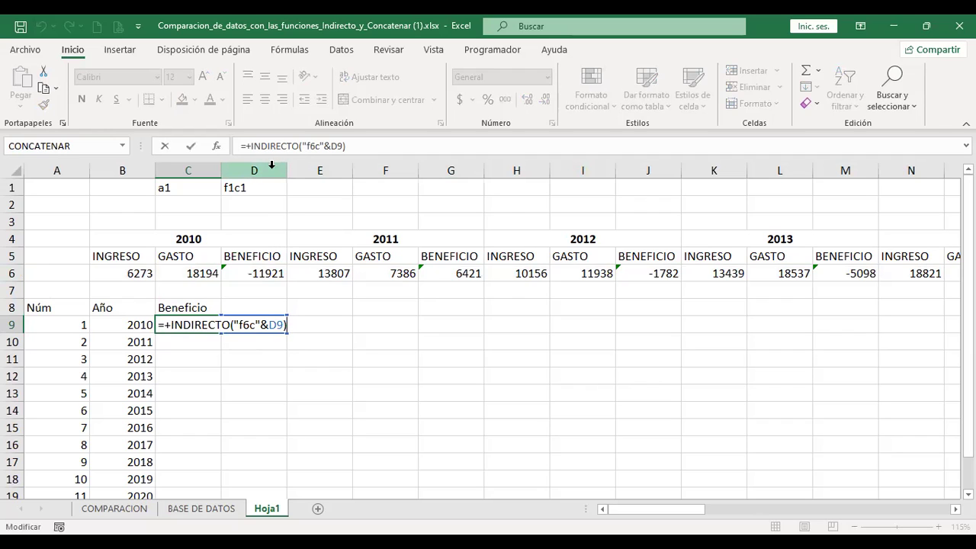
left_click(273, 162)
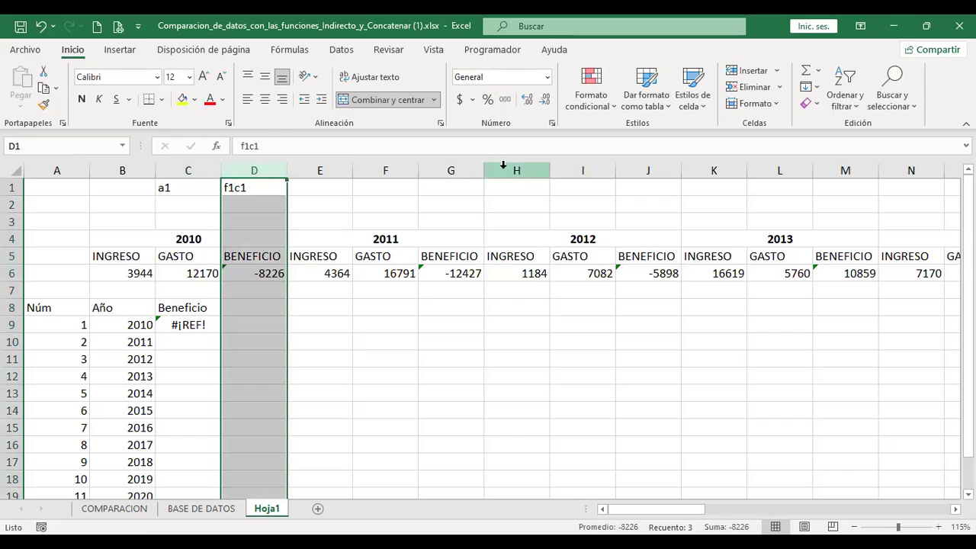
left_click(461, 169)
left_click(196, 324)
double_click(196, 324)
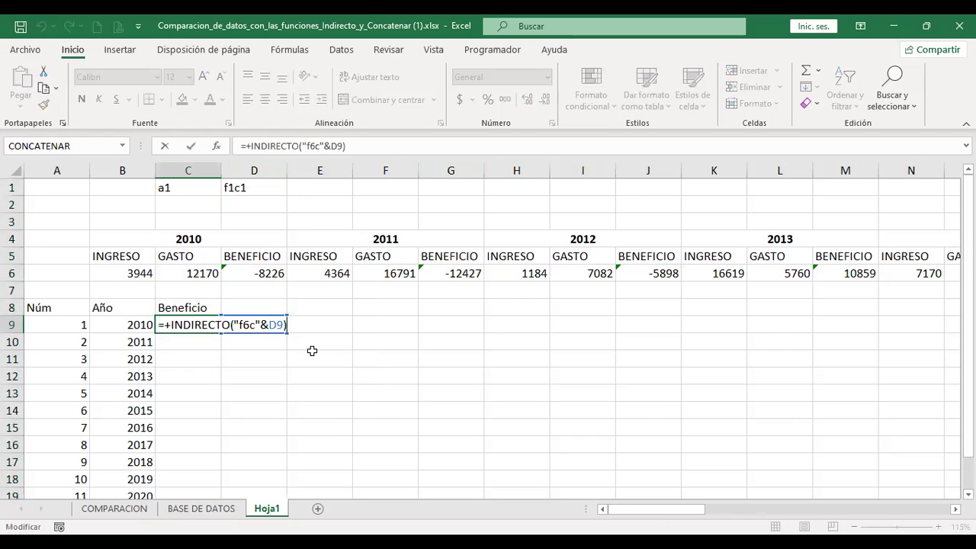
- Add the FALSO - Estilo F1C1 argument so C9 holds +INDIRECTO("f6c"&D9;FALSO)
left_click(273, 323)
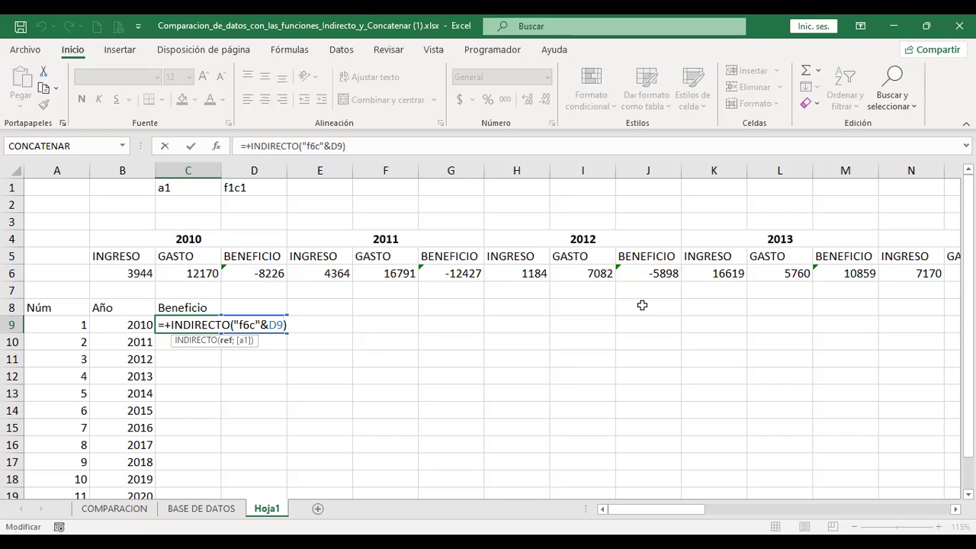
type(";")
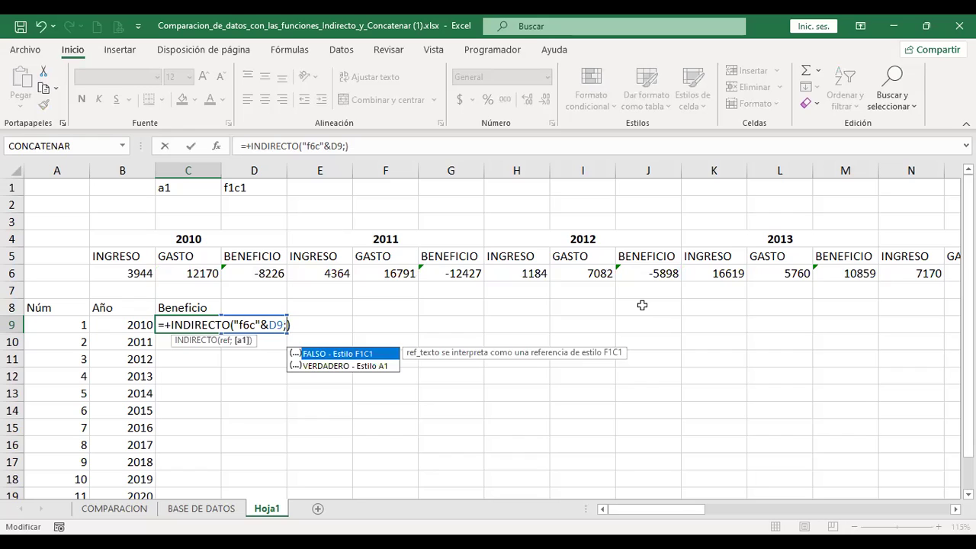
double_click(365, 353)
key("ctrl+Return")
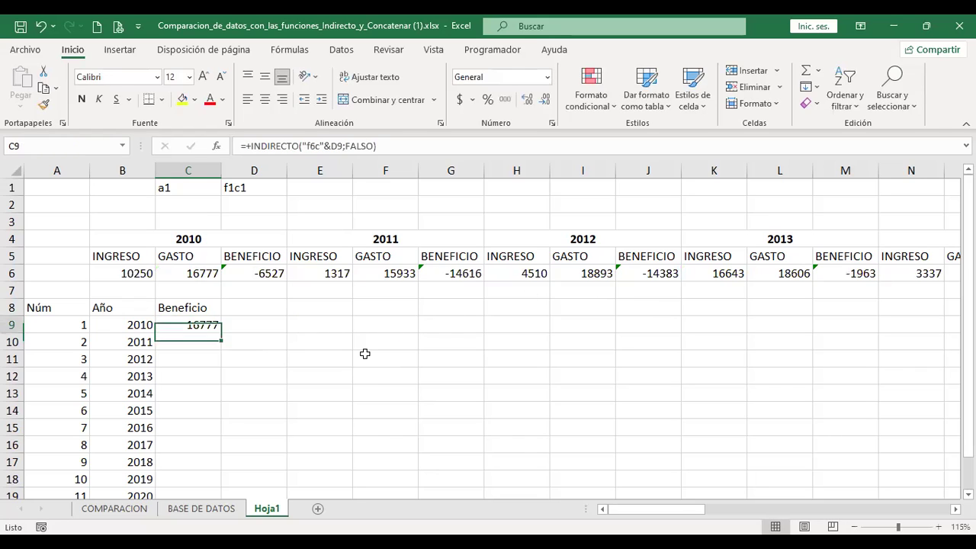
- Remove the FALSO argument from C9's INDIRECTO formula and select FALSO - Estilo F1C1 again
key("F2")
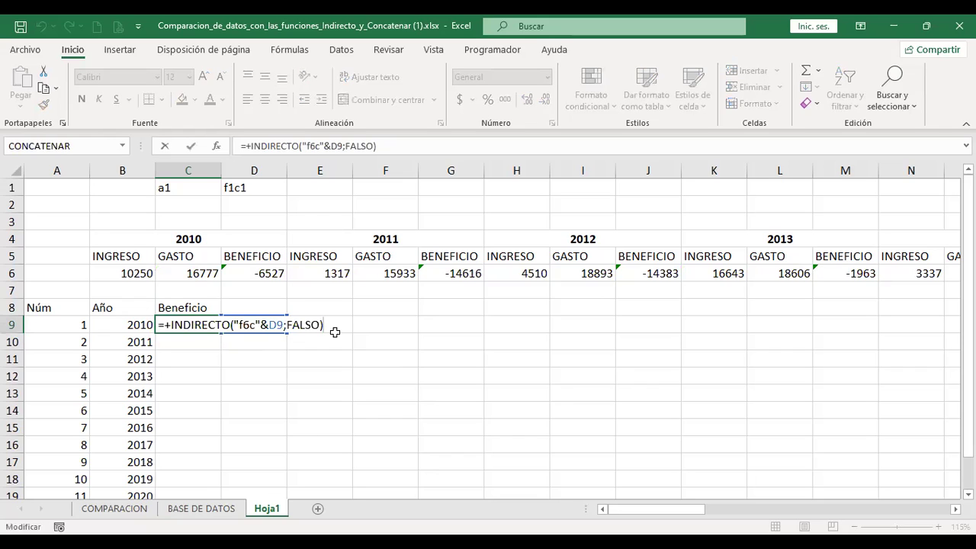
left_click(250, 323)
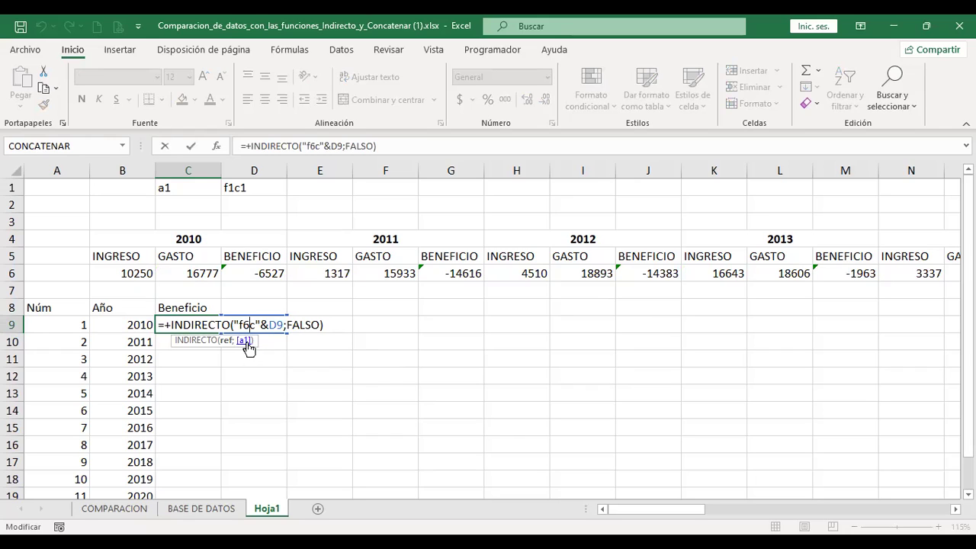
left_click(289, 325)
key("Delete")
key("Delete")
key("Delete")
key("Delete")
key("Delete")
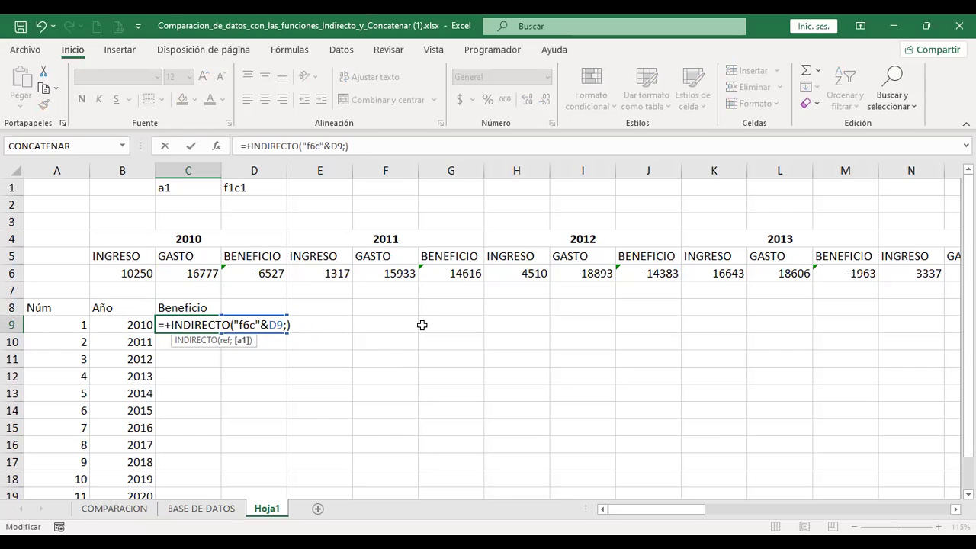
key("BackSpace")
type(";")
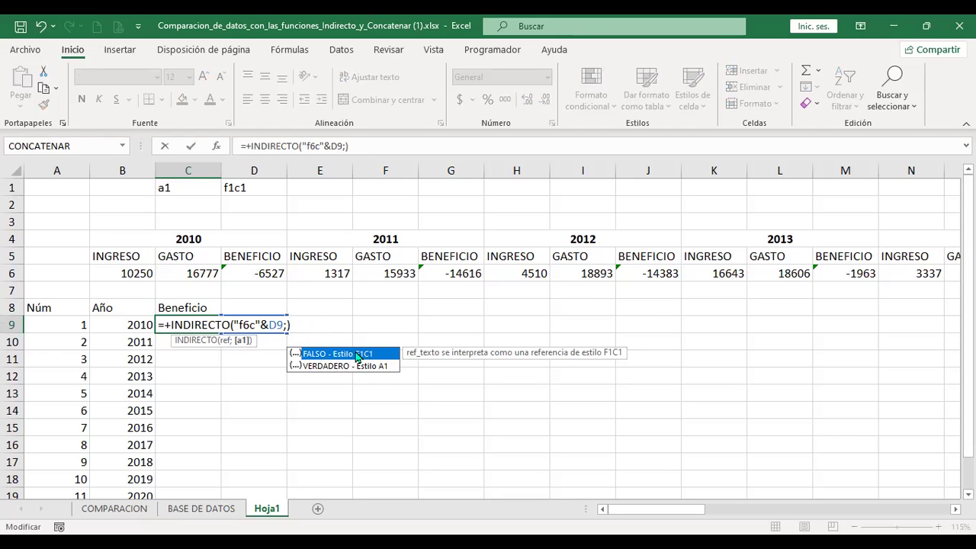
double_click(356, 356)
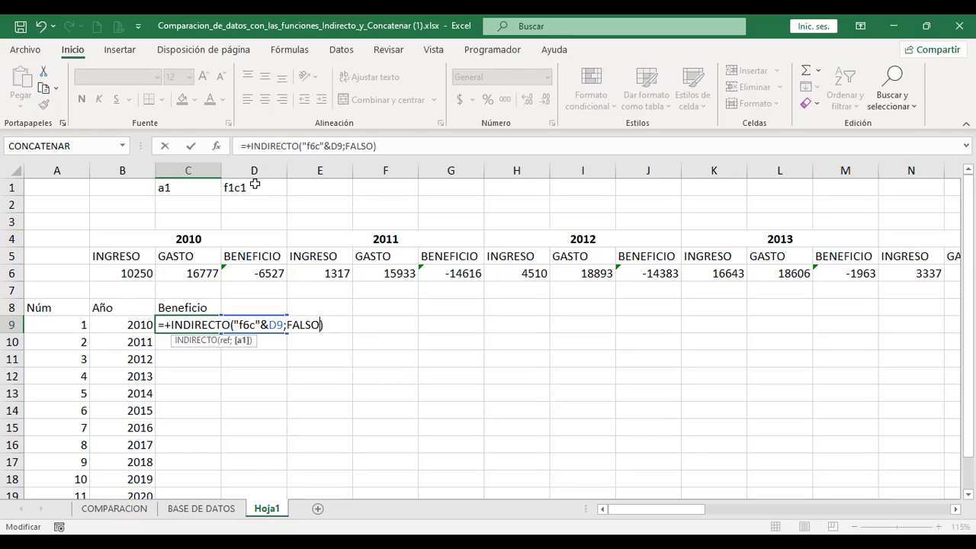
key("Return")
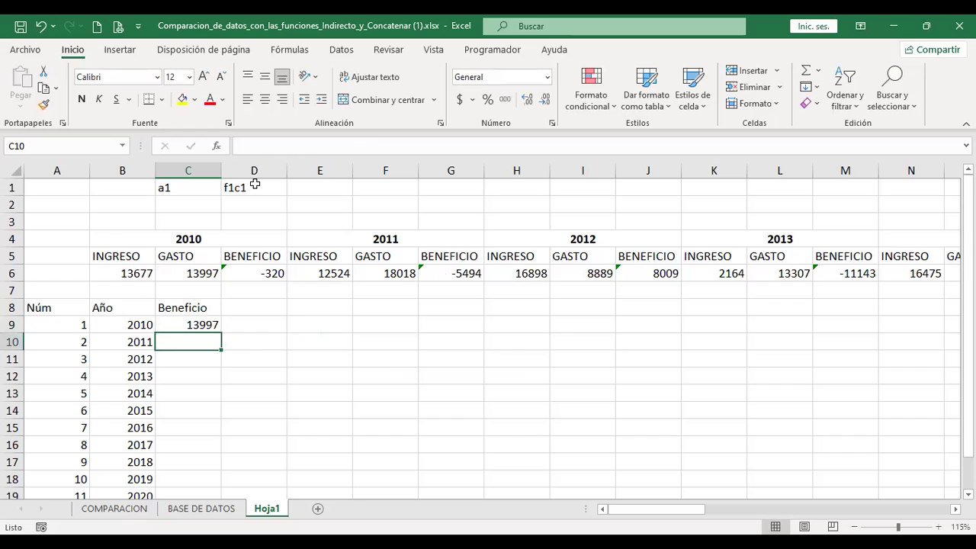
- Replace the D9 reference in C9's INDIRECTO formula with B9, the cell holding the year 2010
key("Up")
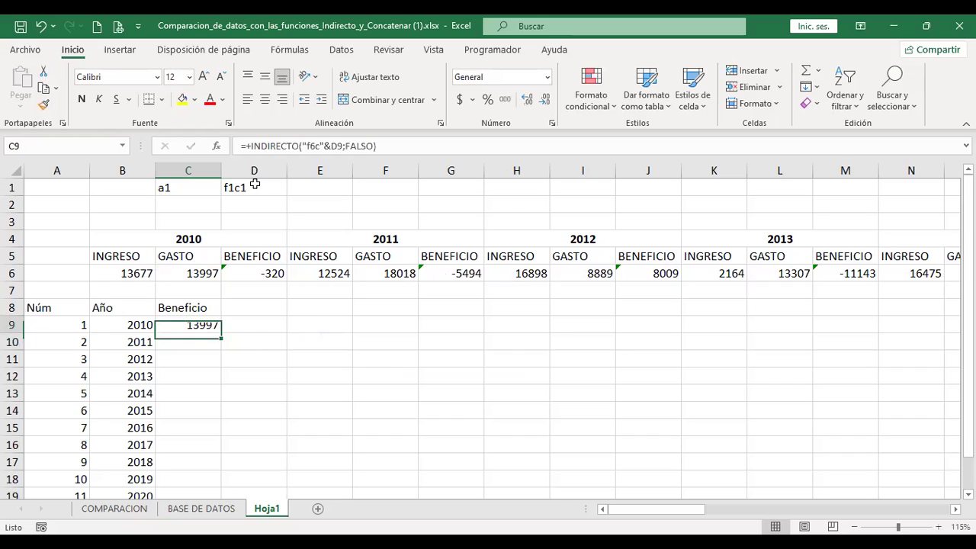
left_click(335, 146)
left_click(335, 146)
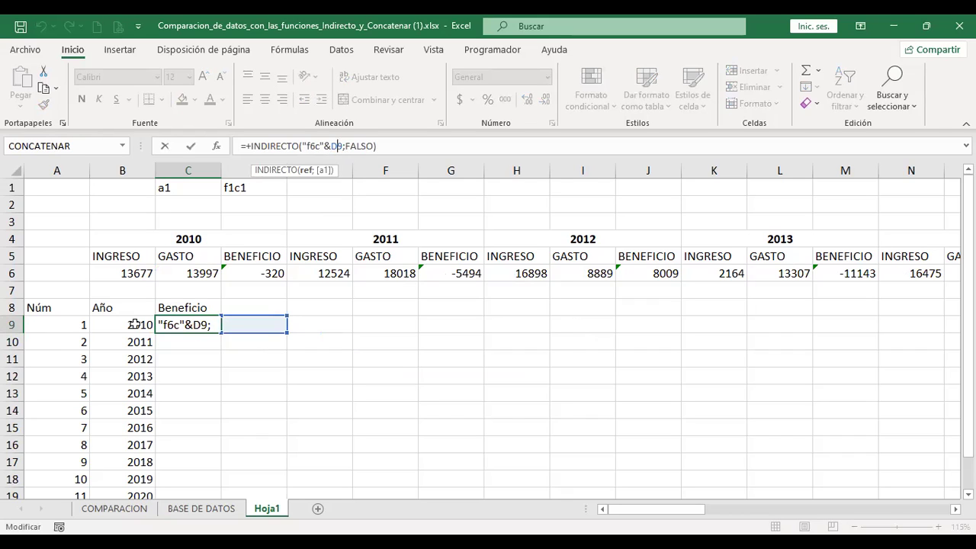
key("BackSpace")
key("BackSpace")
type("b9")
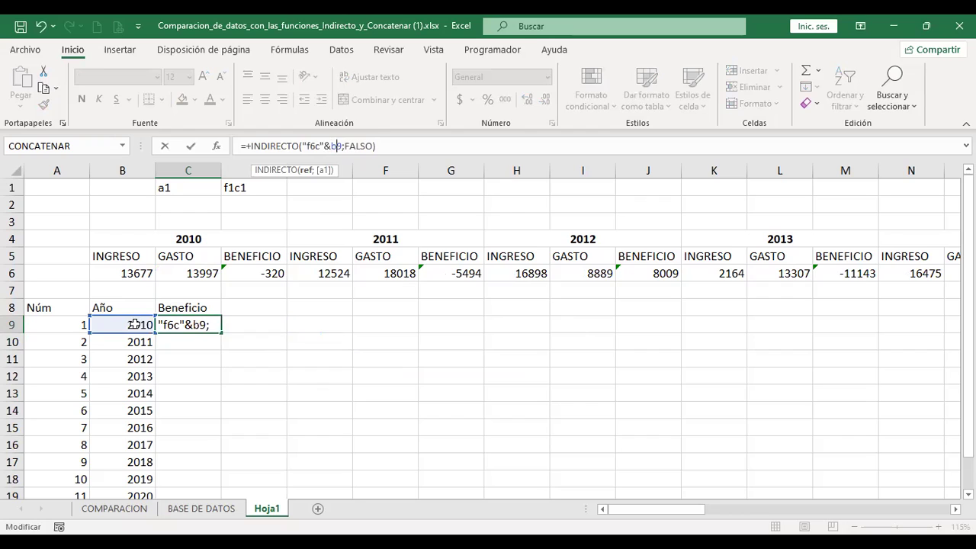
key("Return")
- Change the column reference in C9's INDIRECTO formula to the empty cell D9
left_click(191, 323)
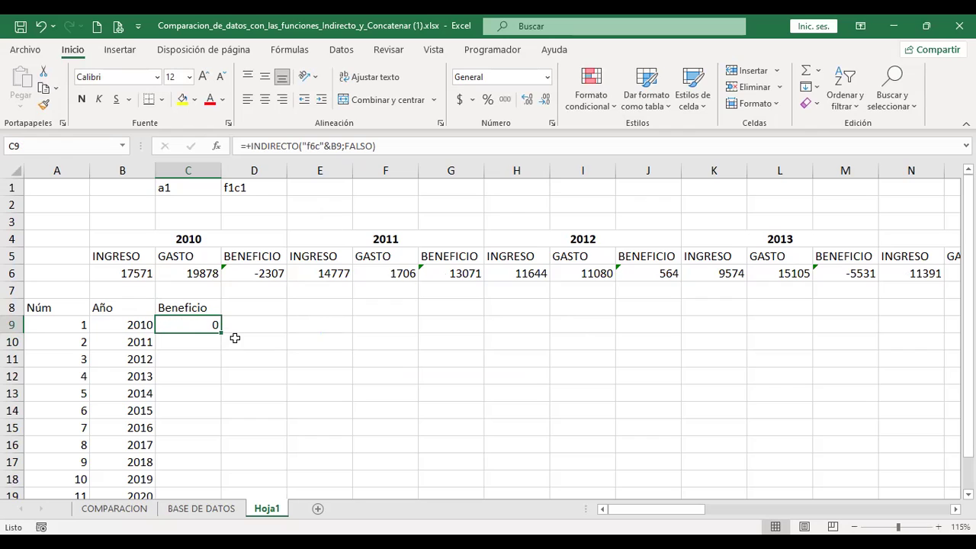
left_click(340, 147)
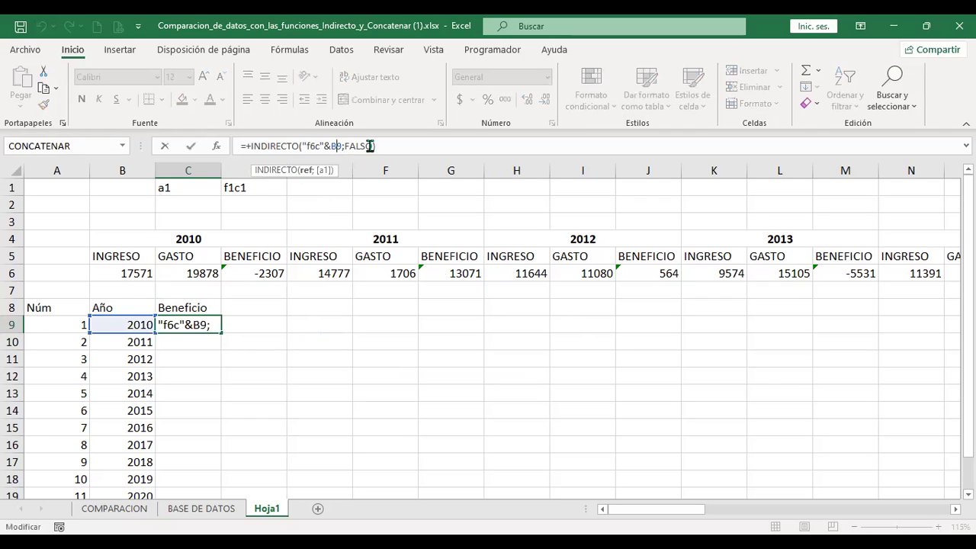
key("BackSpace")
type("D")
key("Return")
- Remove D9 from C9's INDIRECTO formula and point the reference to B9, giving +INDIRECTO("f6c"&B9;FALSO)
left_click(200, 324)
left_click(338, 141)
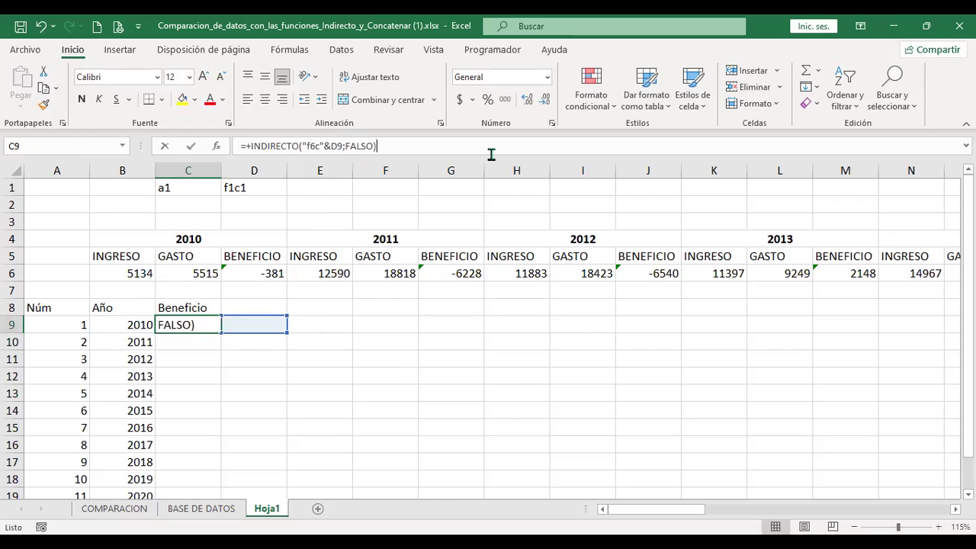
key("BackSpace")
key("Delete")
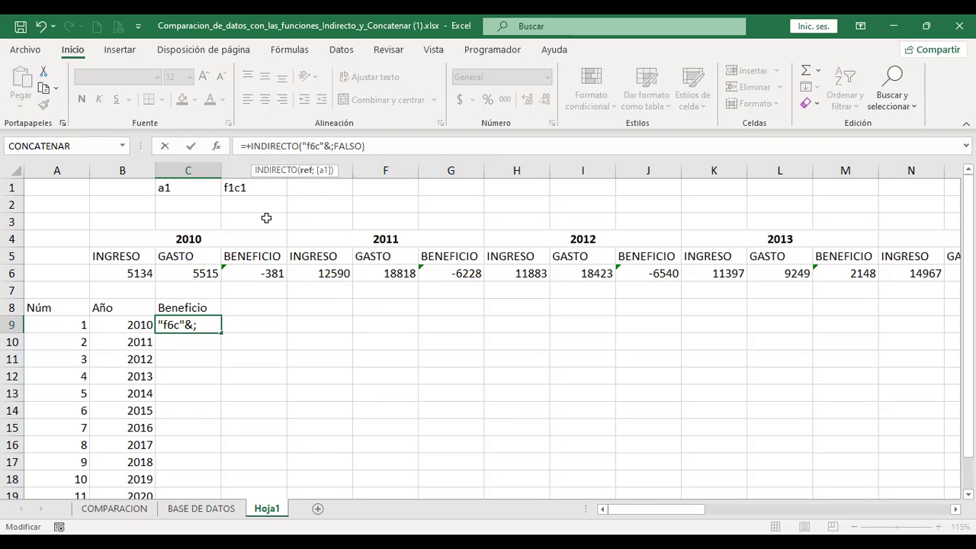
left_click(126, 323)
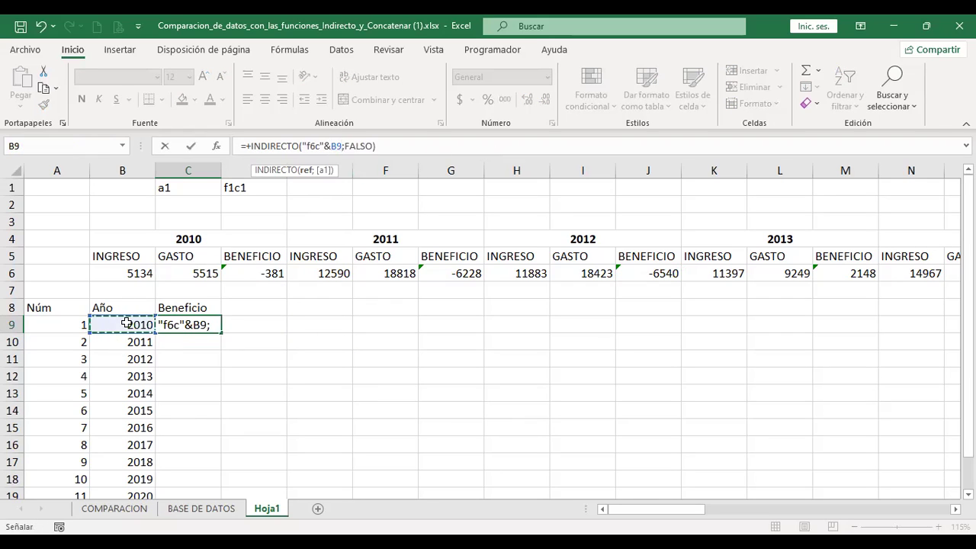
key("ctrl+Return")
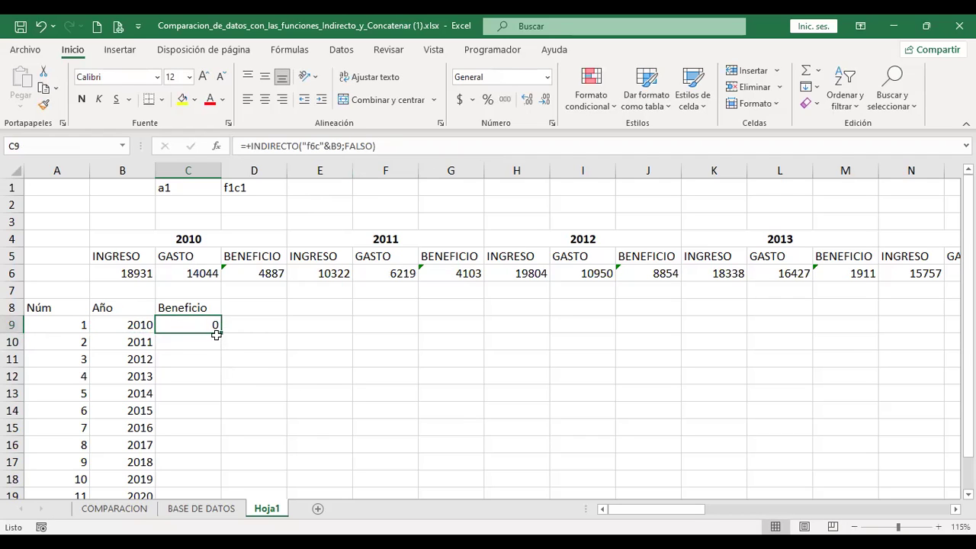
- Replace B9 in C9's formula with the 2010 BENEFICIO cell D6, giving +INDIRECTO("f6c"&D6;FALSO)
double_click(188, 324)
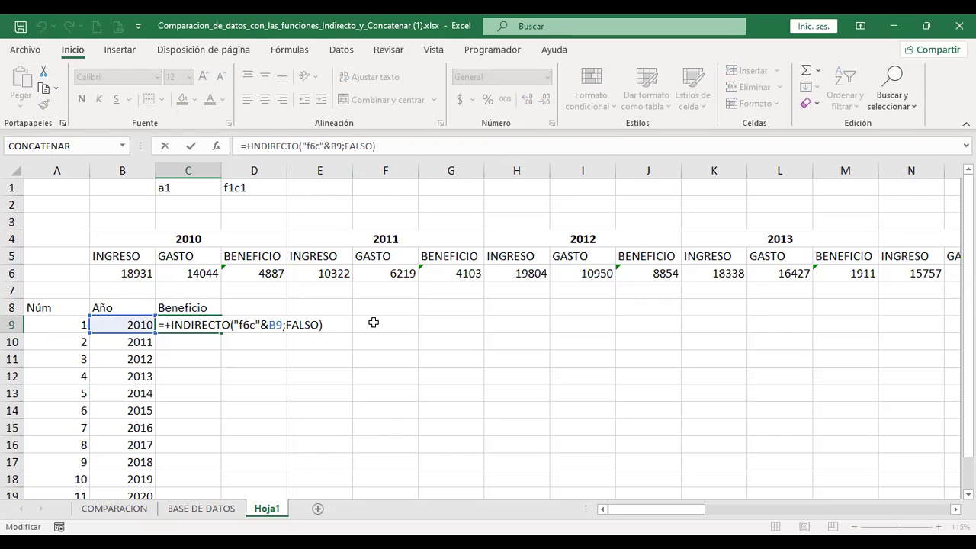
key("BackSpace")
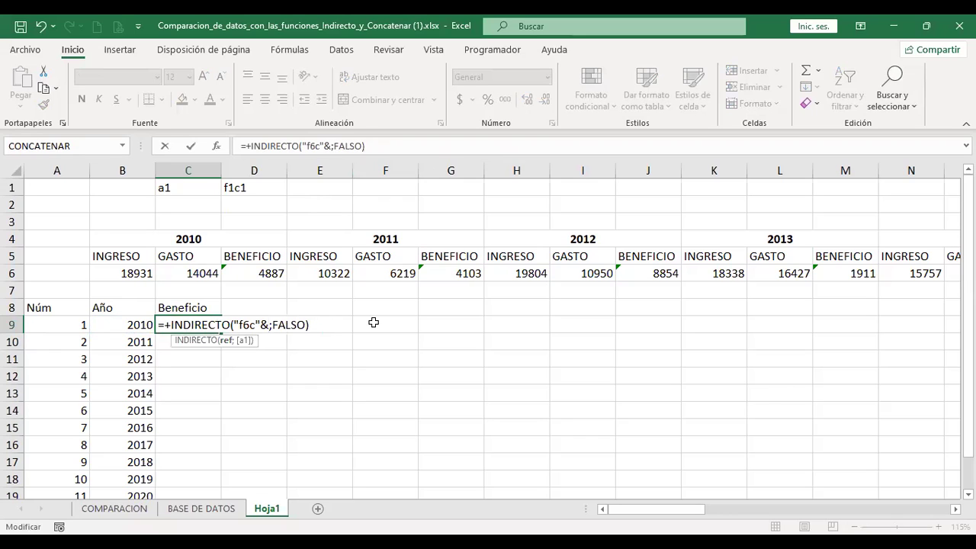
key("Return")
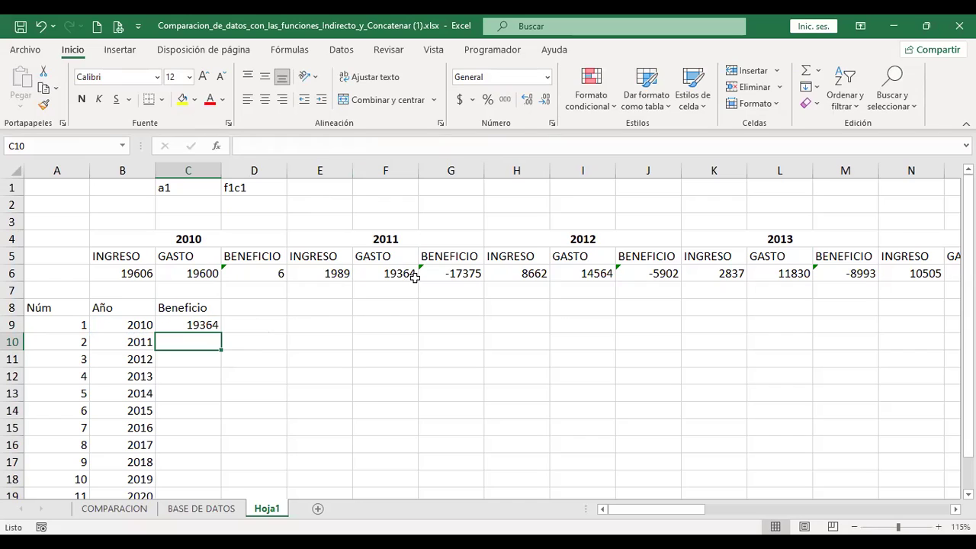
- Compare C9's INDIRECTO result and formula with the 2011 GASTO cell F6 and the 2010 BENEFICIO cell D6
left_click(203, 324)
left_click(397, 274, "ctrl")
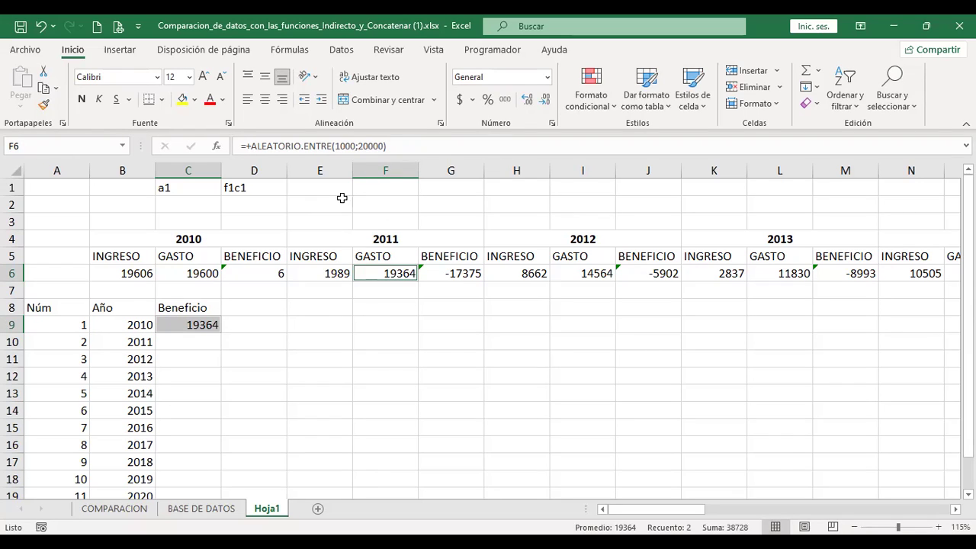
left_click(254, 276)
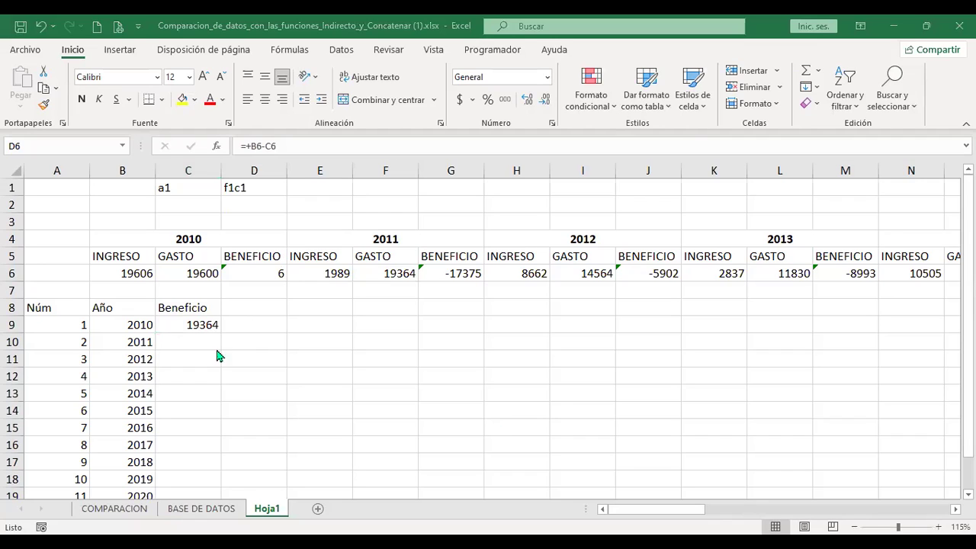
left_click(247, 319)
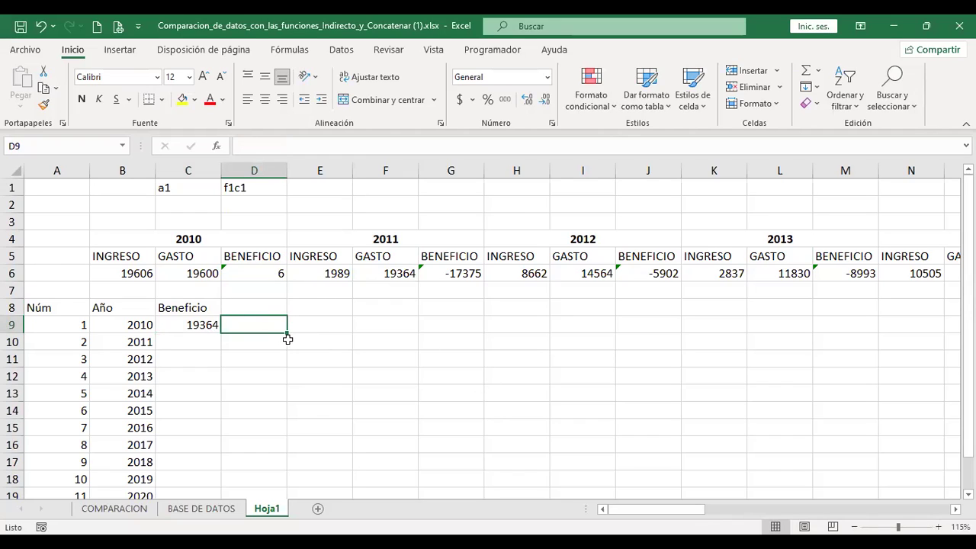
left_click(395, 276)
left_click(205, 322)
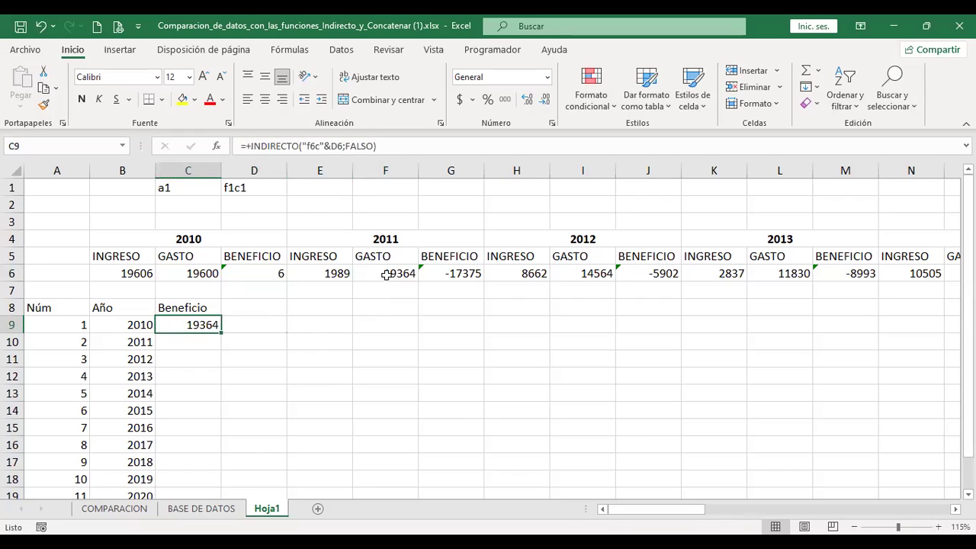
left_click(387, 274)
left_click(262, 275)
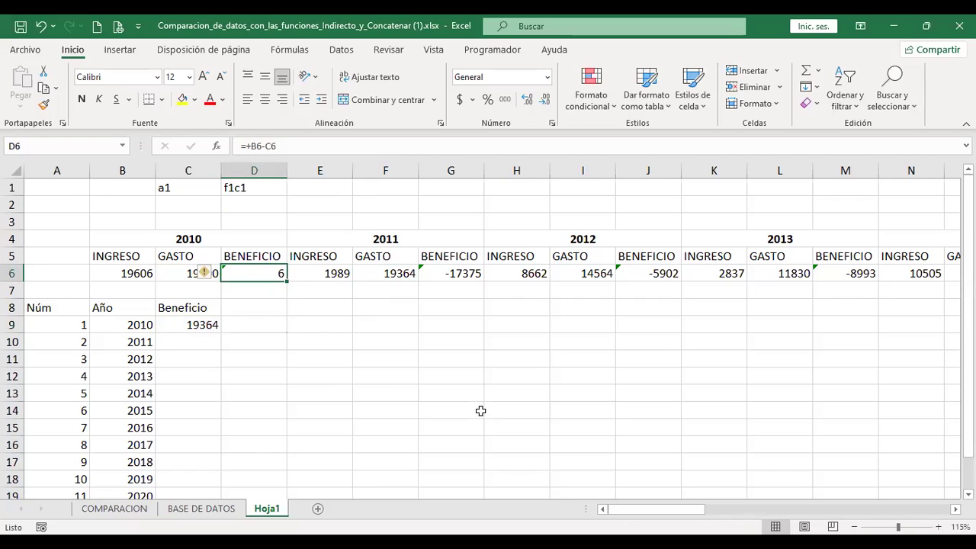